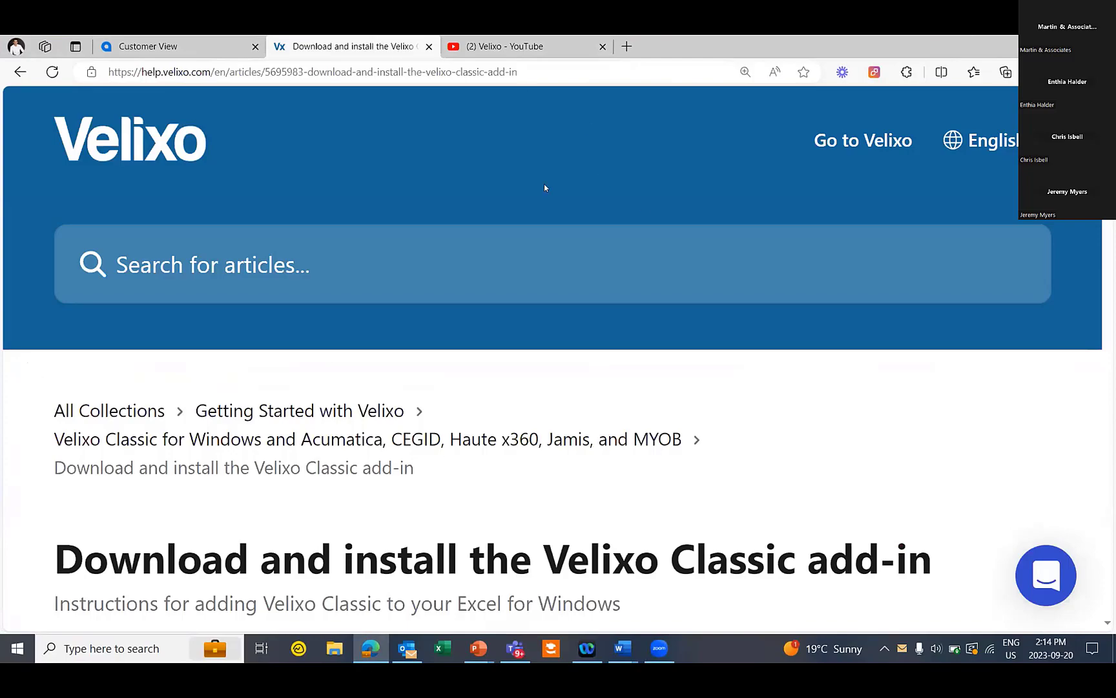
Download the Velixo Classic Insider Channel installer from the help article in Edge and open it
{"action": "scroll", "coordinate": [534, 317], "scroll_direction": "down", "scroll_amount": 2}
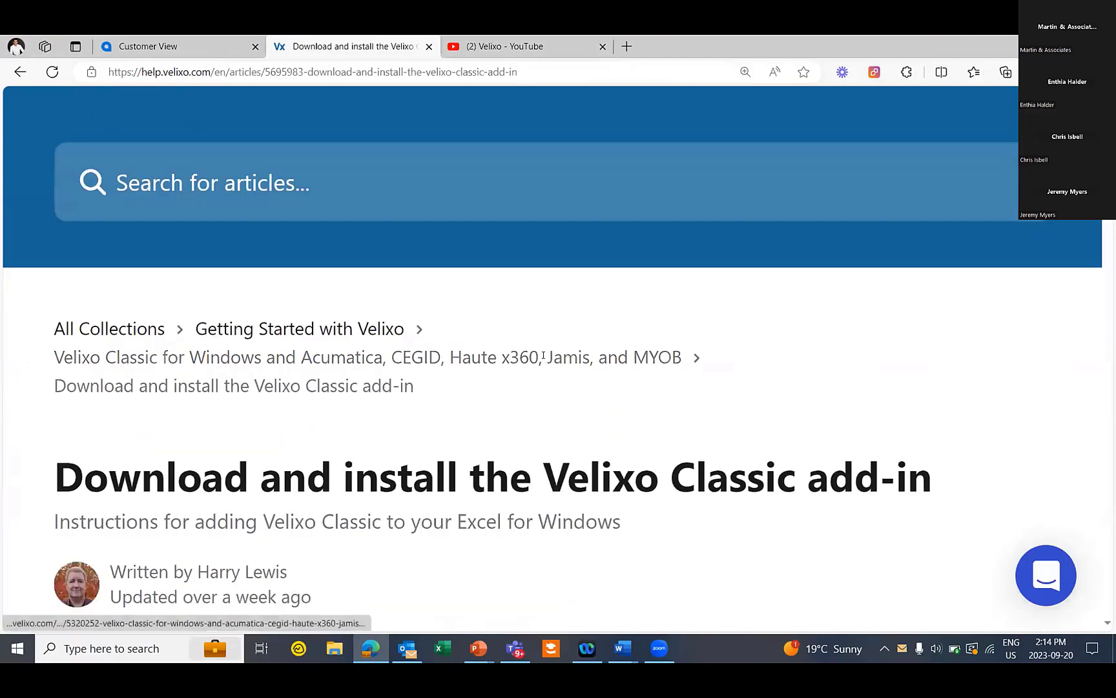
{"action": "scroll", "coordinate": [541, 354], "scroll_direction": "down", "scroll_amount": 20}
{"action": "scroll", "coordinate": [535, 350], "scroll_direction": "down", "scroll_amount": 5}
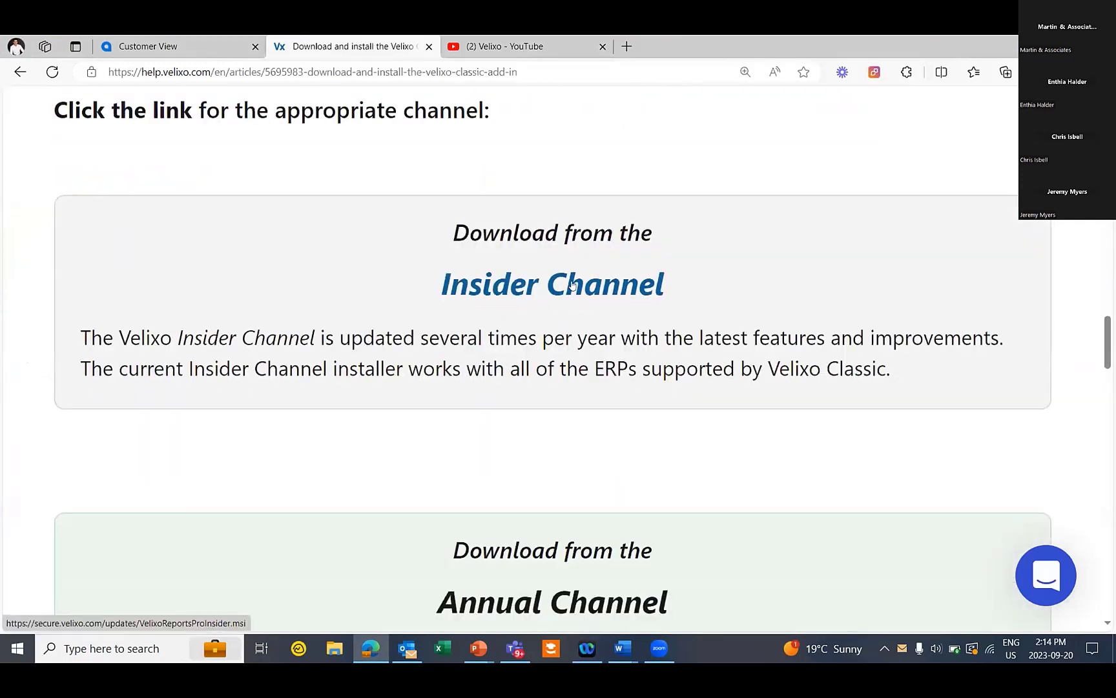
{"action": "left_click", "coordinate": [573, 284]}
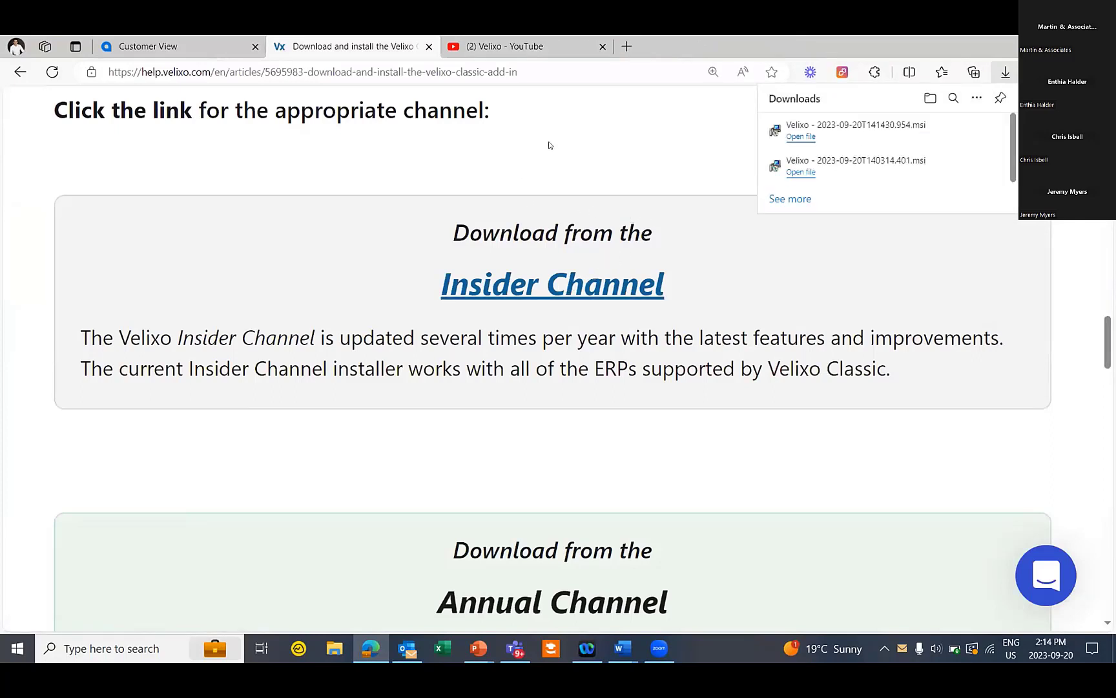
{"action": "left_click", "coordinate": [813, 142]}
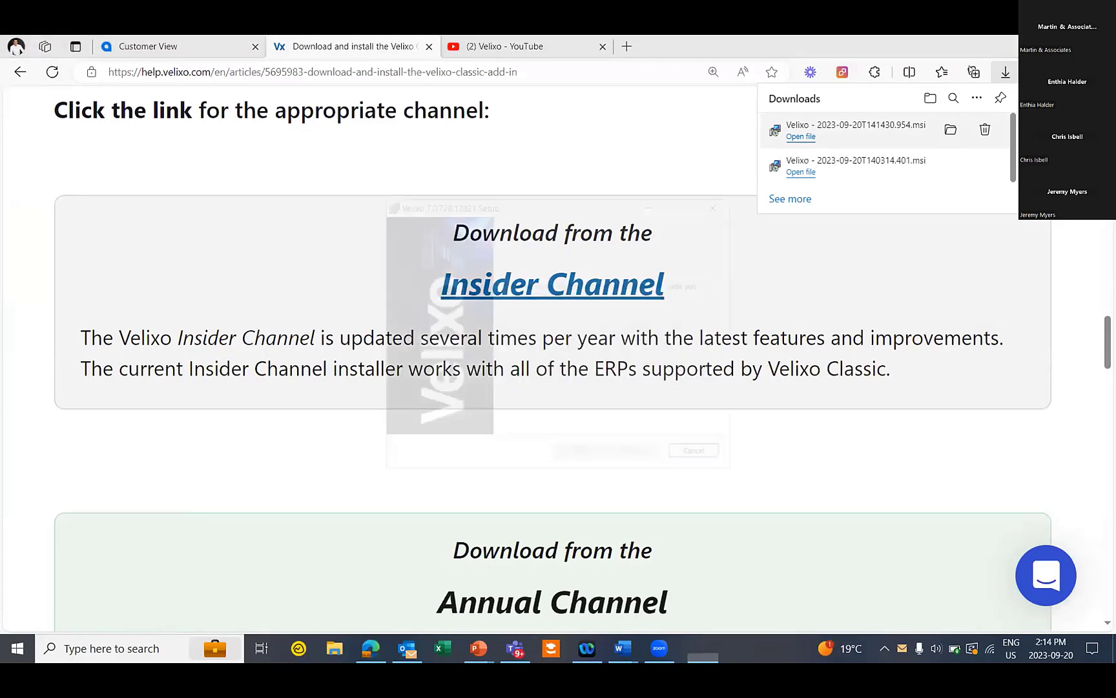
{"action": "left_click", "coordinate": [377, 380]}
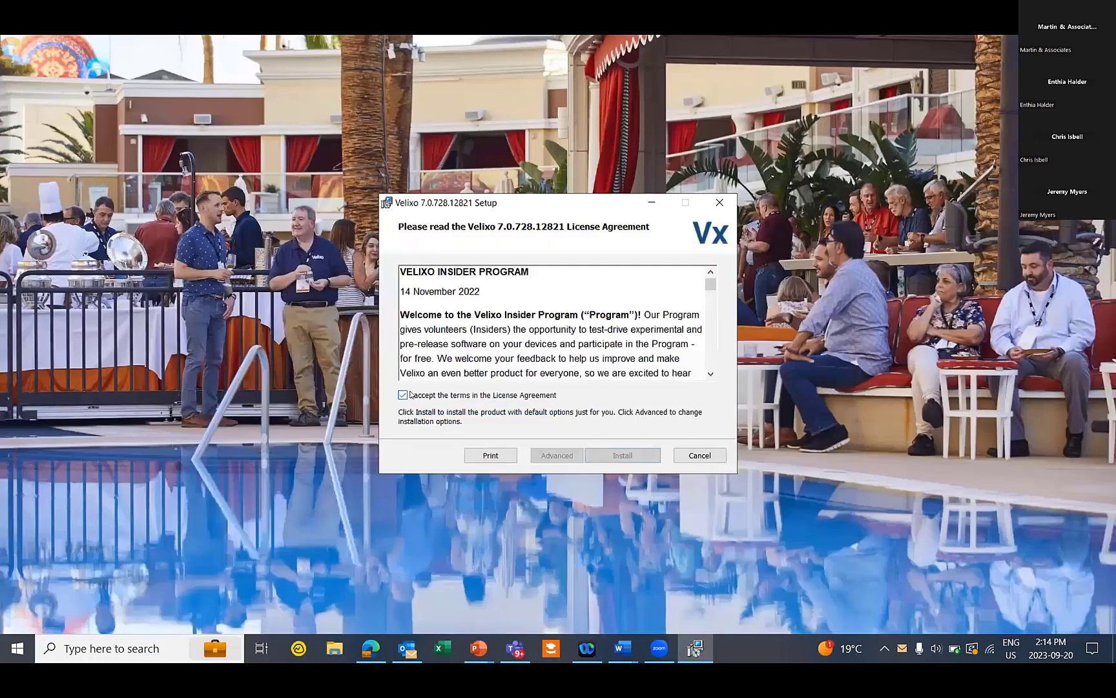
Accept the licence terms, install Velixo 7.0.728.12821, and finish with Launch Excel checked
{"action": "left_click", "coordinate": [404, 395]}
{"action": "left_click", "coordinate": [625, 454]}
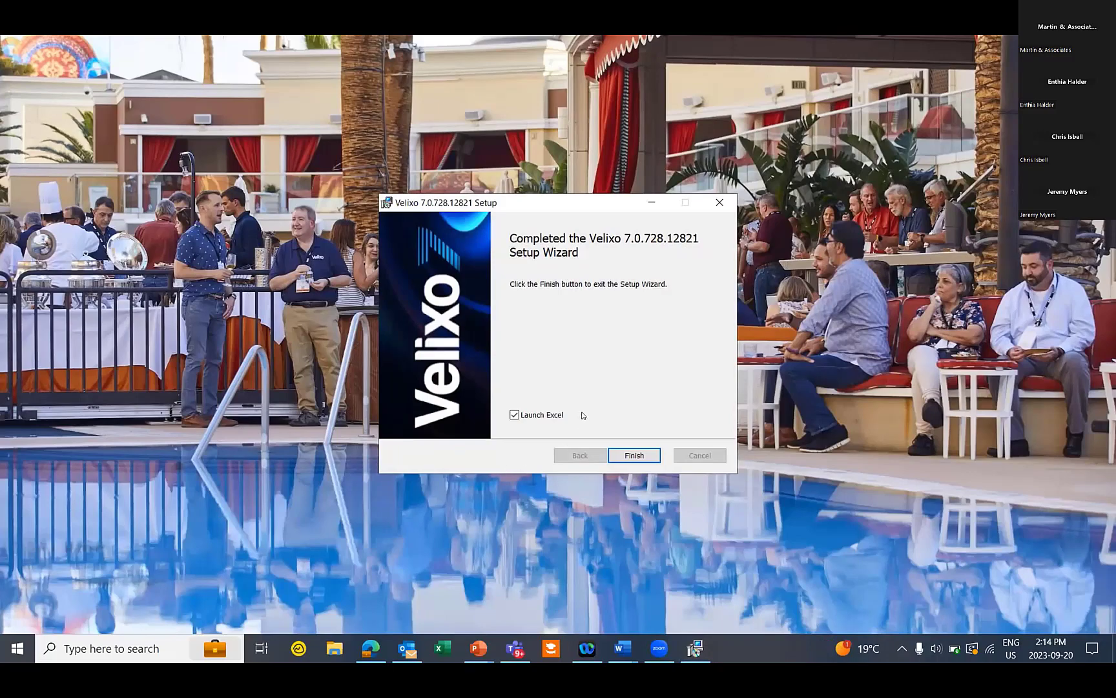
{"action": "left_click", "coordinate": [637, 454]}
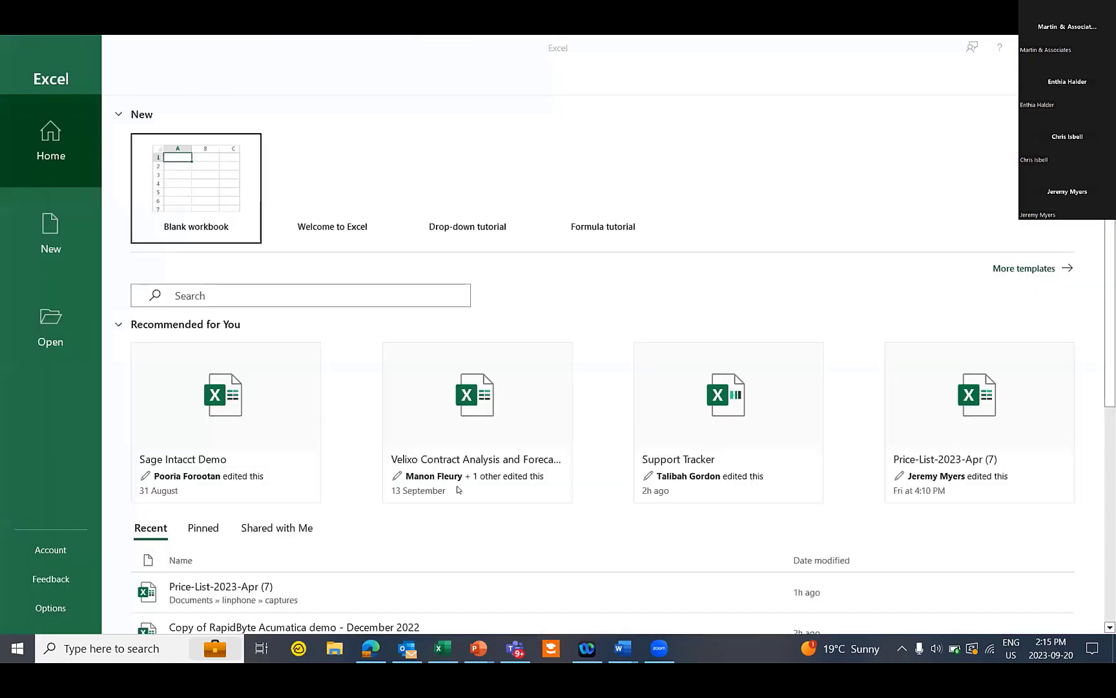
Create a blank workbook and click through and close the Velixo welcome tour
{"action": "left_click", "coordinate": [192, 205]}
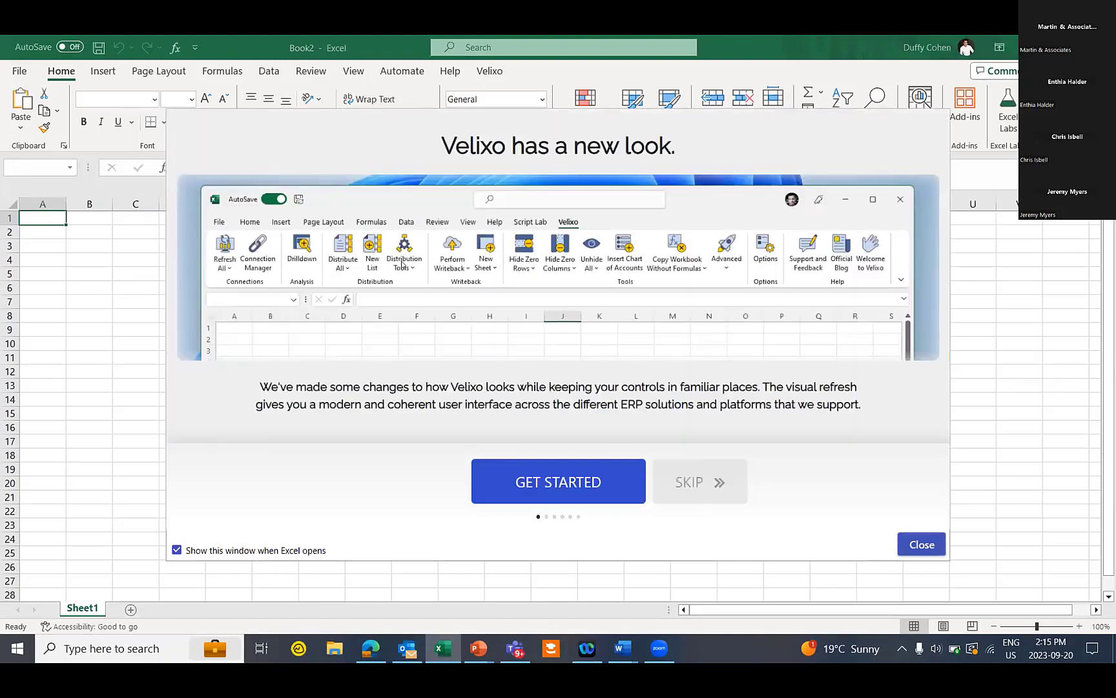
{"action": "left_click", "coordinate": [562, 483]}
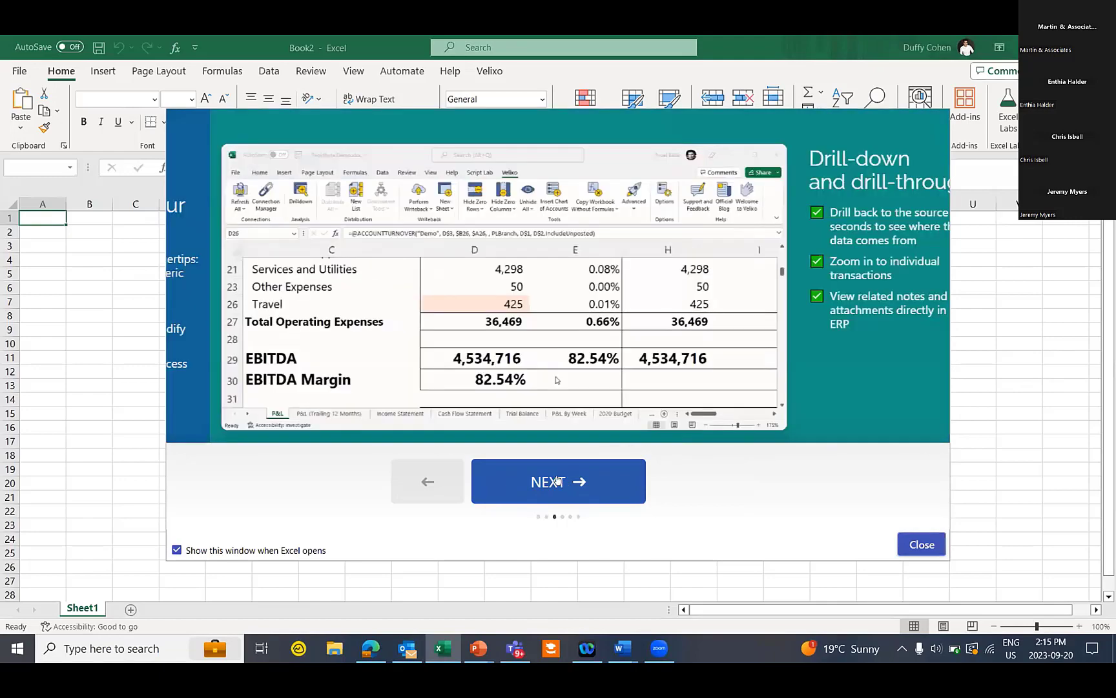
{"action": "left_click", "coordinate": [557, 480]}
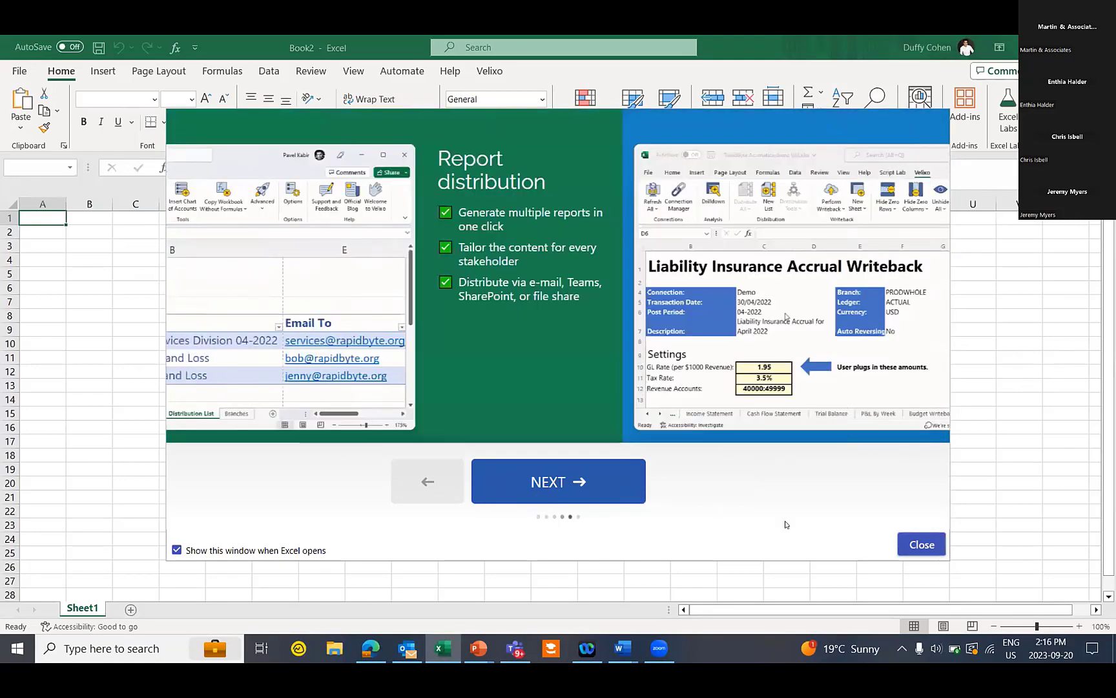
{"action": "left_click", "coordinate": [929, 545]}
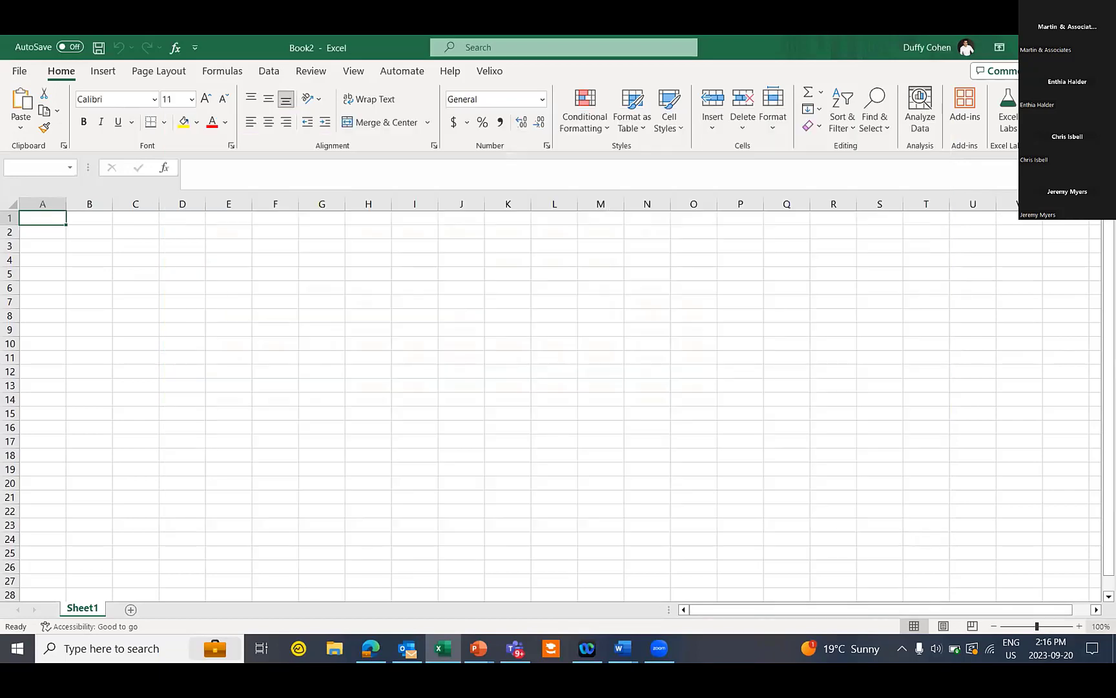
Zoom the sheet in and select cell A5
{"action": "left_click", "coordinate": [1079, 626]}
{"action": "left_click", "coordinate": [1078, 626]}
{"action": "left_click", "coordinate": [1078, 626]}
{"action": "left_click", "coordinate": [1079, 626]}
{"action": "left_click", "coordinate": [1077, 625]}
{"action": "left_click", "coordinate": [1078, 625]}
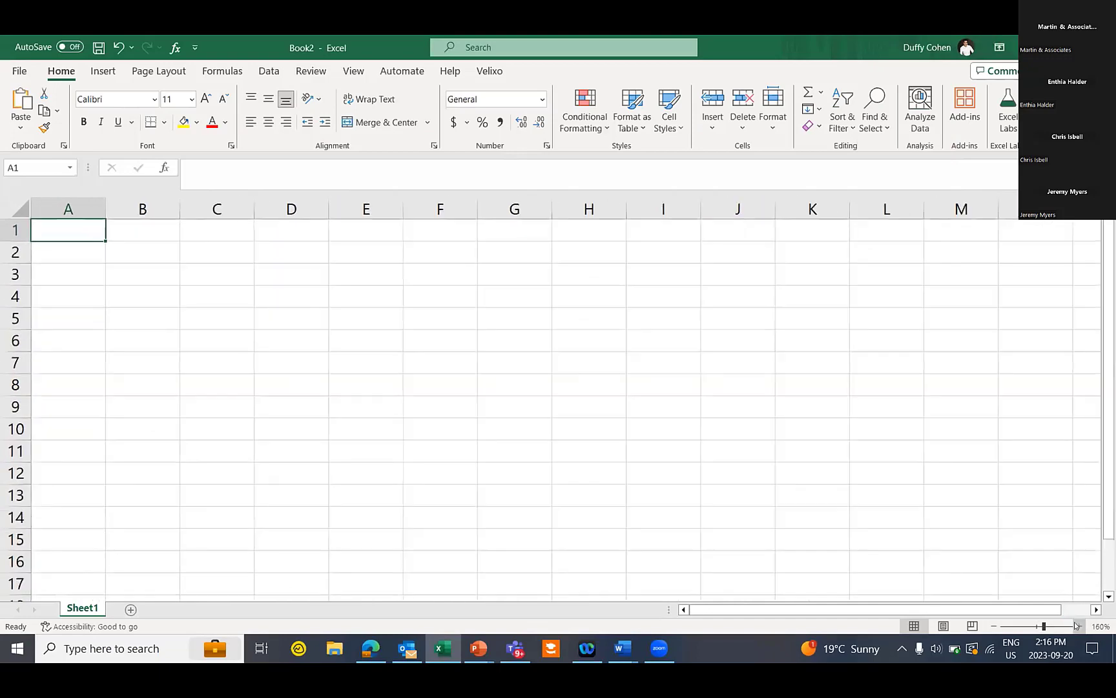
{"action": "left_click", "coordinate": [1077, 626]}
{"action": "left_click", "coordinate": [1077, 626]}
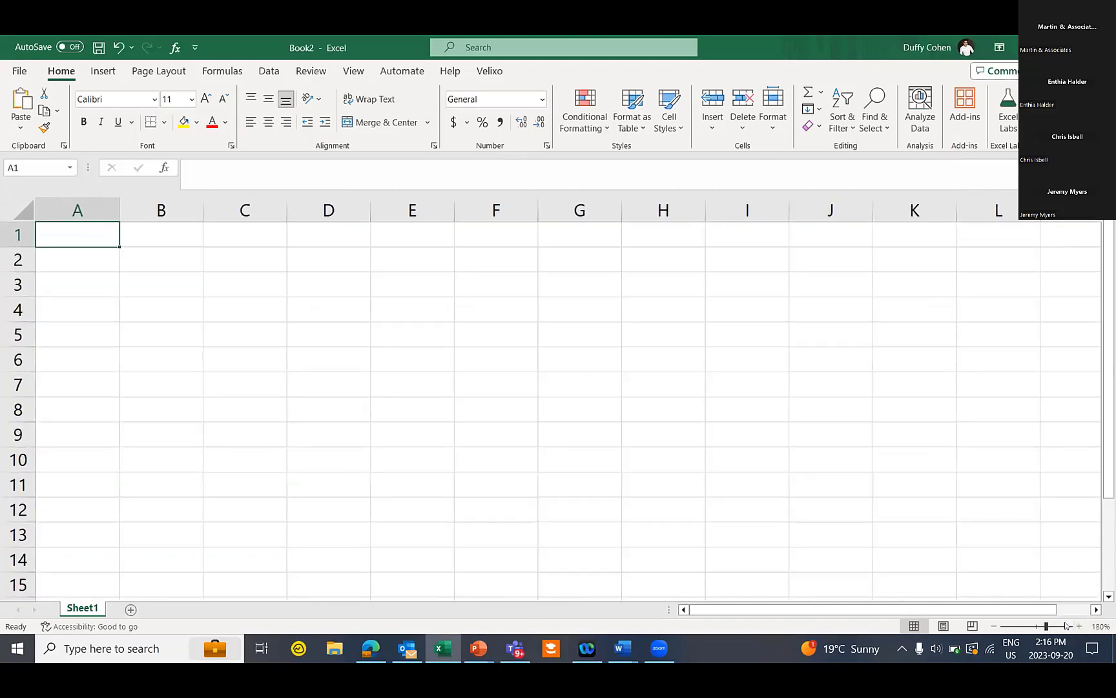
{"action": "left_click", "coordinate": [74, 333]}
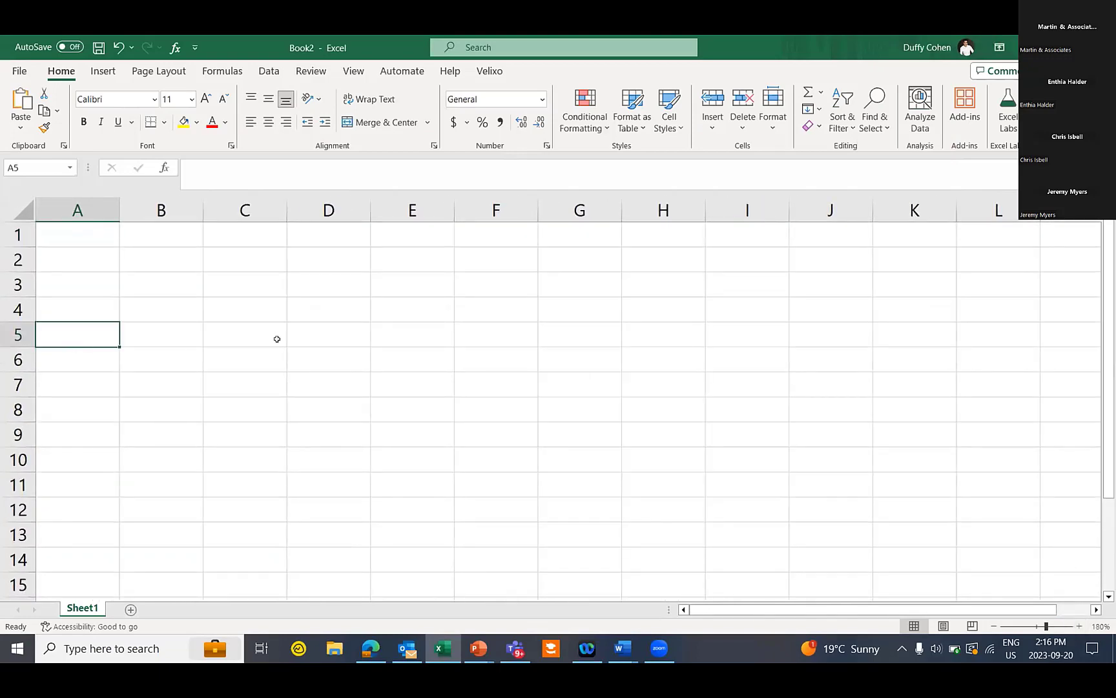
On the Velixo tab, browse the New Sheet types, then open the Connection Manager
{"action": "left_click", "coordinate": [496, 71]}
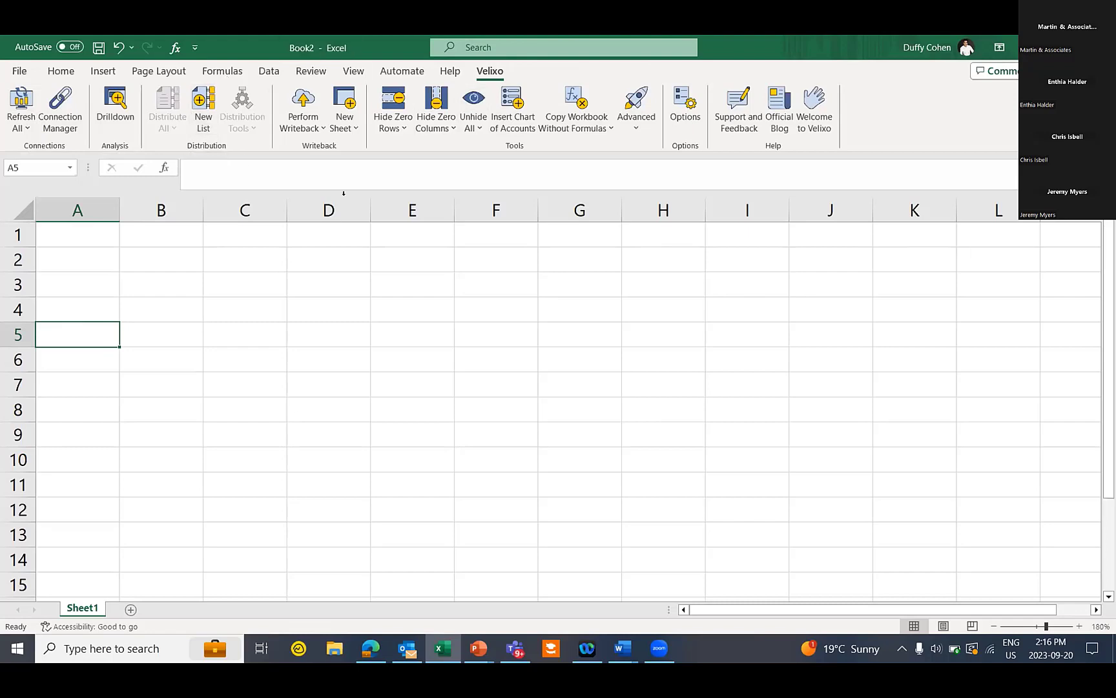
{"action": "left_click", "coordinate": [333, 124]}
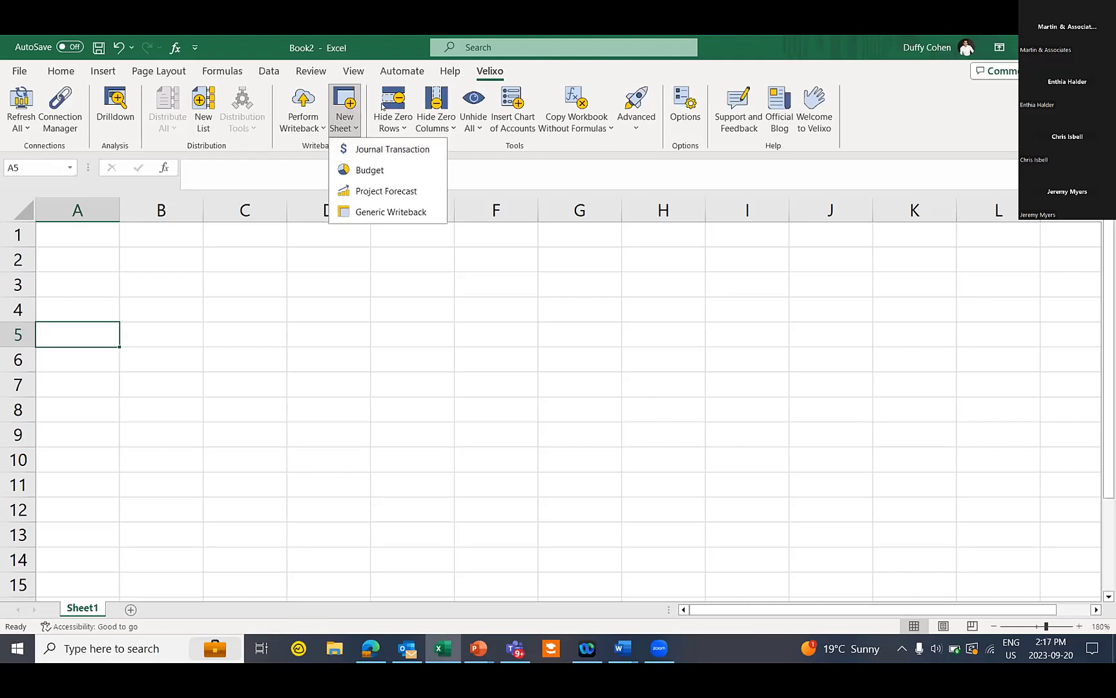
{"action": "left_click", "coordinate": [893, 102]}
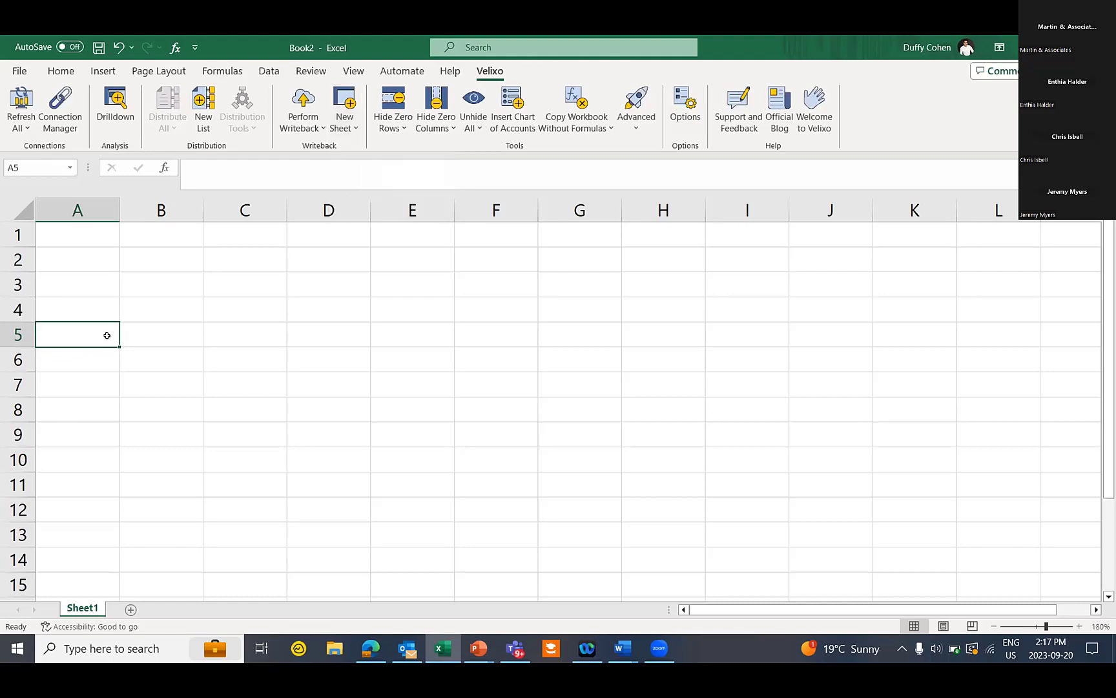
{"action": "left_click", "coordinate": [60, 108]}
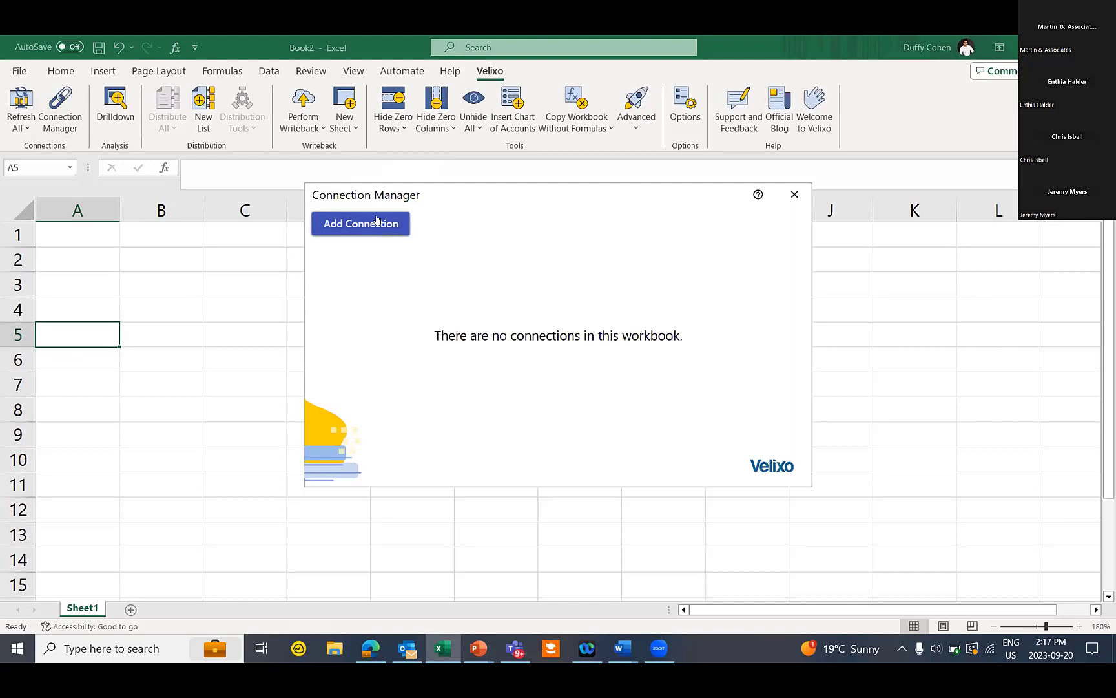
{"action": "left_click", "coordinate": [377, 222]}
{"action": "type", "text": "demo"}
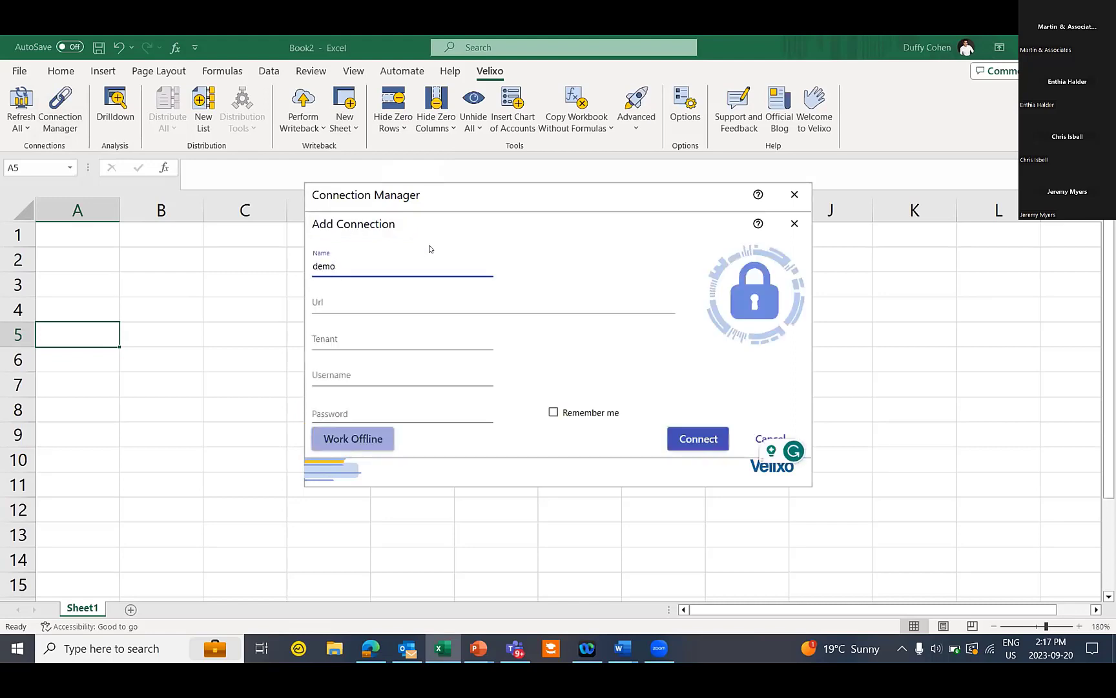
{"action": "key", "text": "Tab"}
{"action": "type", "text": "htt"}
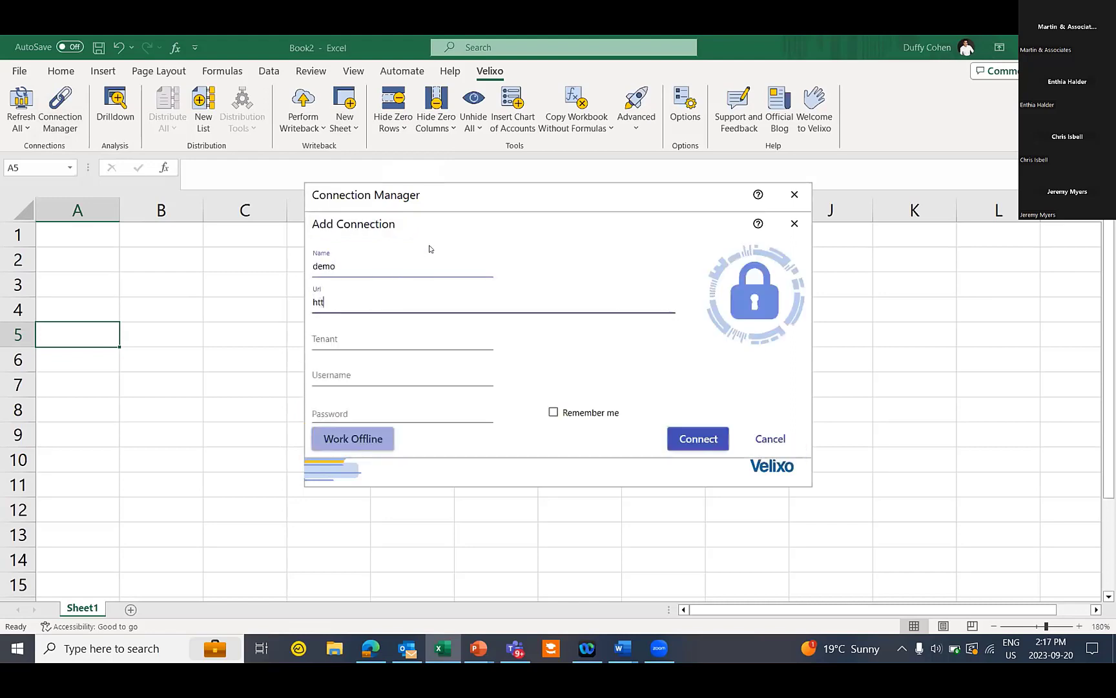
{"action": "type", "text": "ps://demo.vel"}
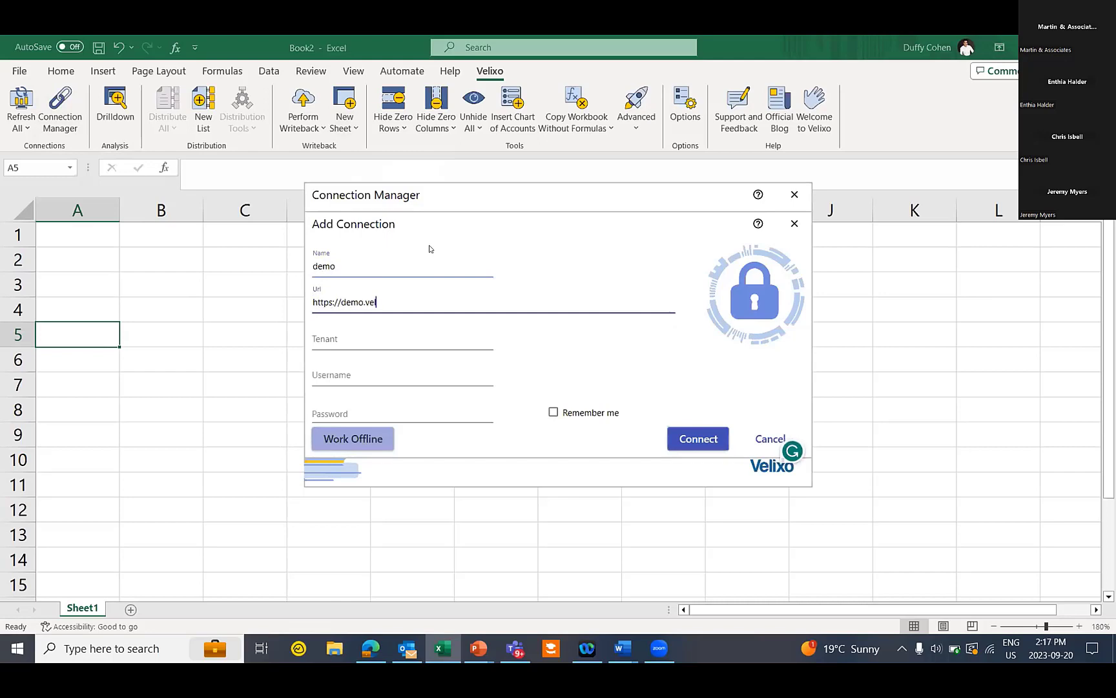
{"action": "type", "text": "ixo.com"}
{"action": "key", "text": "Tab"}
{"action": "type", "text": "co"}
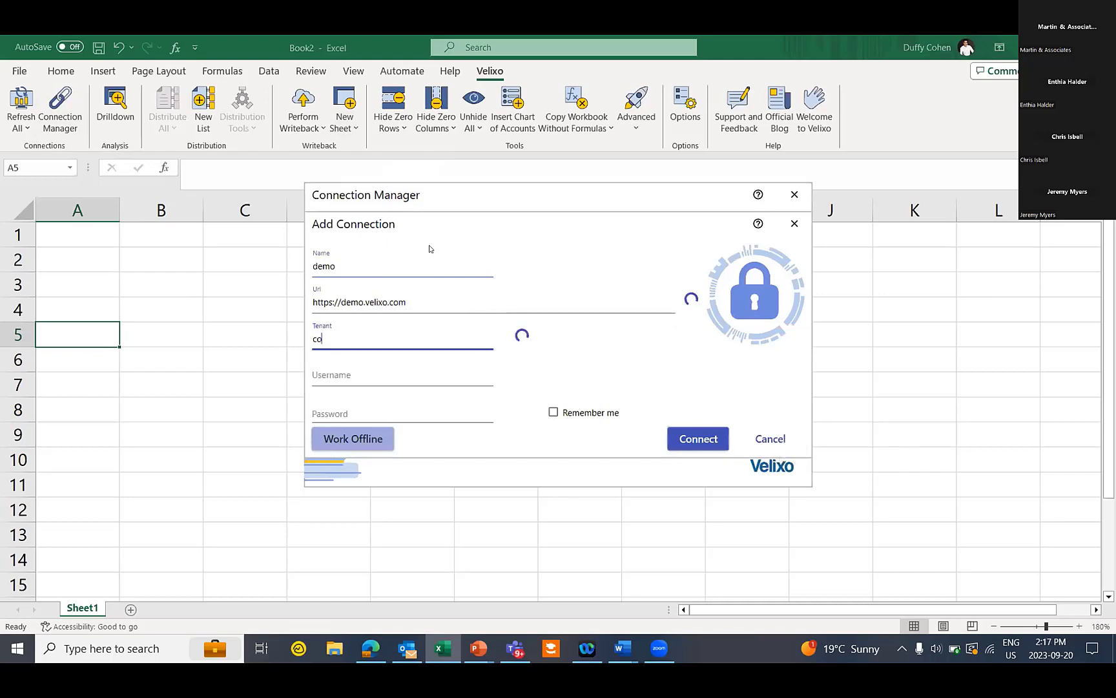
{"action": "type", "text": "mpany"}
{"action": "key", "text": "Tab"}
{"action": "type", "text": "demo"}
{"action": "key", "text": "Tab"}
{"action": "type", "text": "demo"}
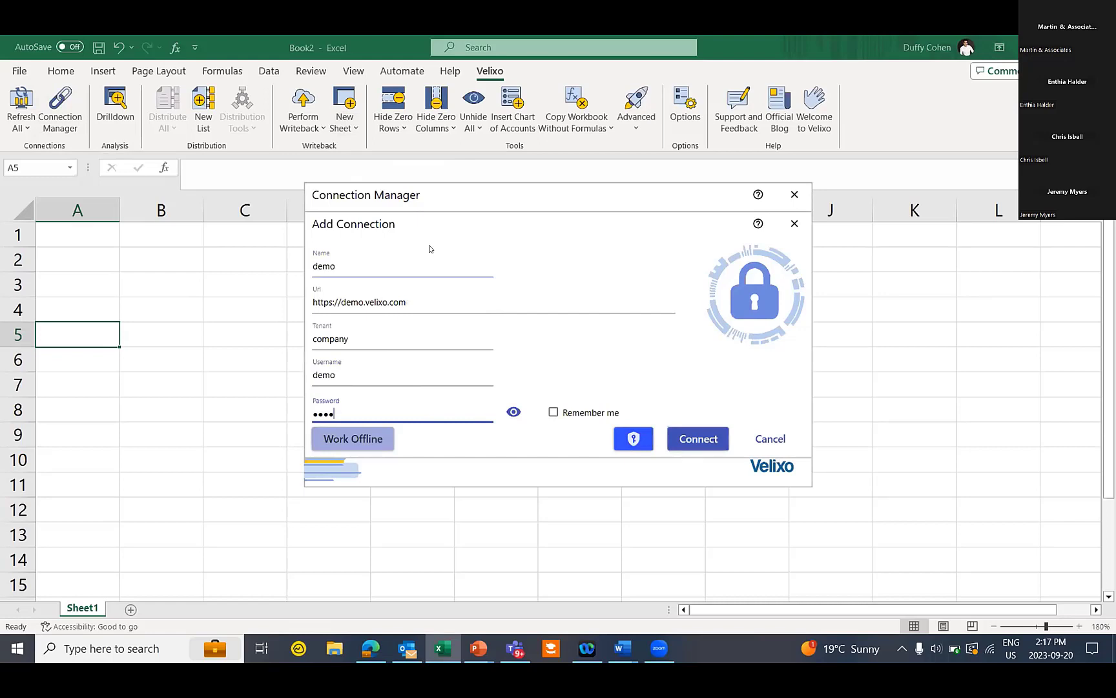
Connect the demo connection and close the Connection Manager
{"action": "double_click", "coordinate": [366, 265]}
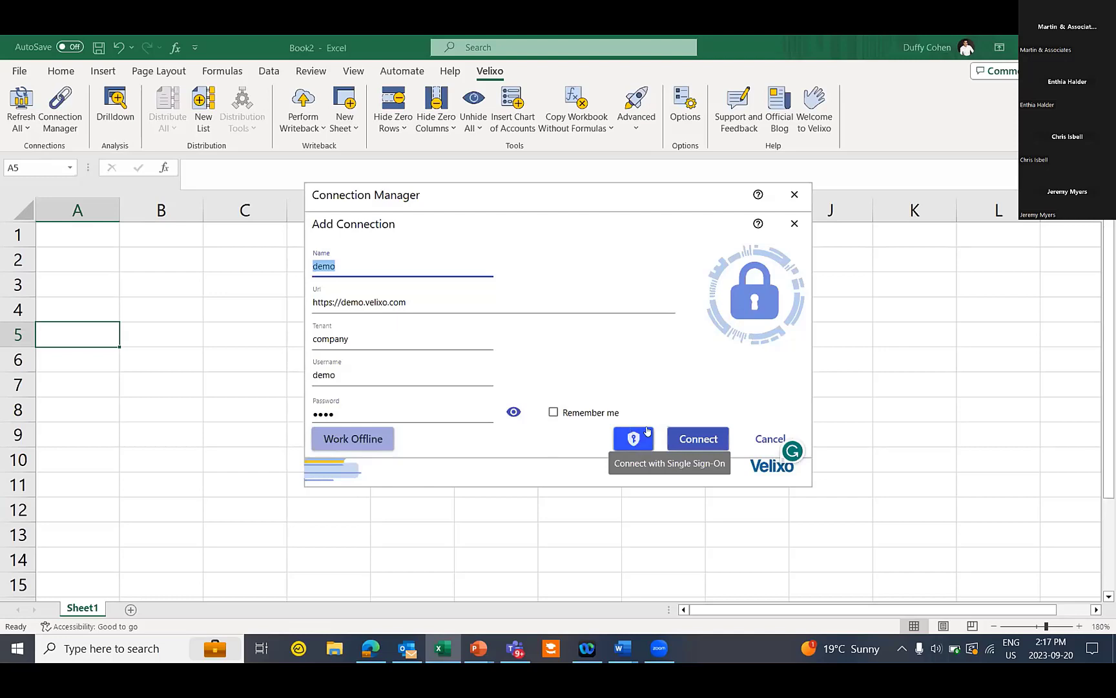
{"action": "left_click", "coordinate": [704, 440]}
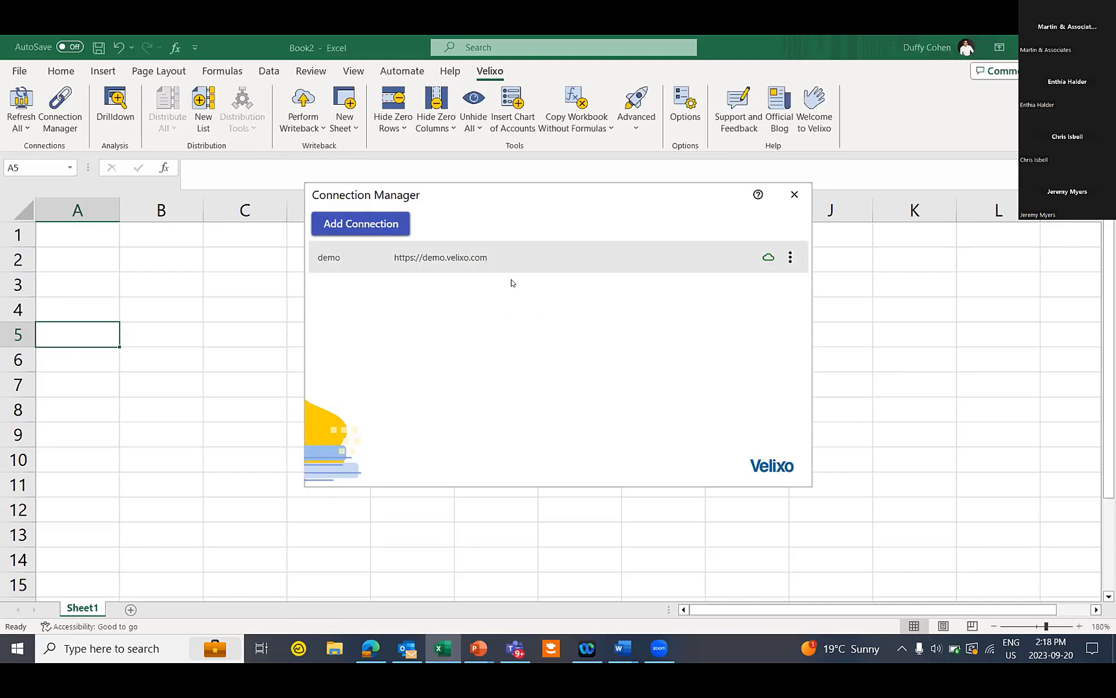
{"action": "left_click", "coordinate": [795, 195]}
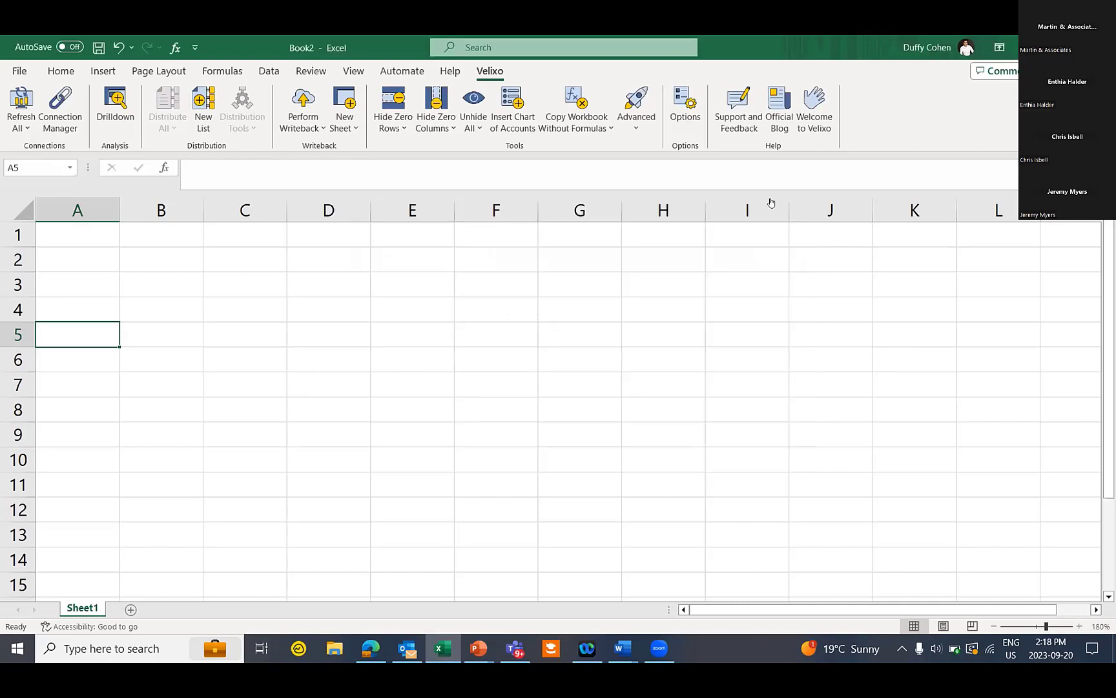
Zoom to 200% and enter the headers Code, Name and Balance in A5:C5
{"action": "left_click", "coordinate": [1079, 626]}
{"action": "left_click", "coordinate": [1079, 626]}
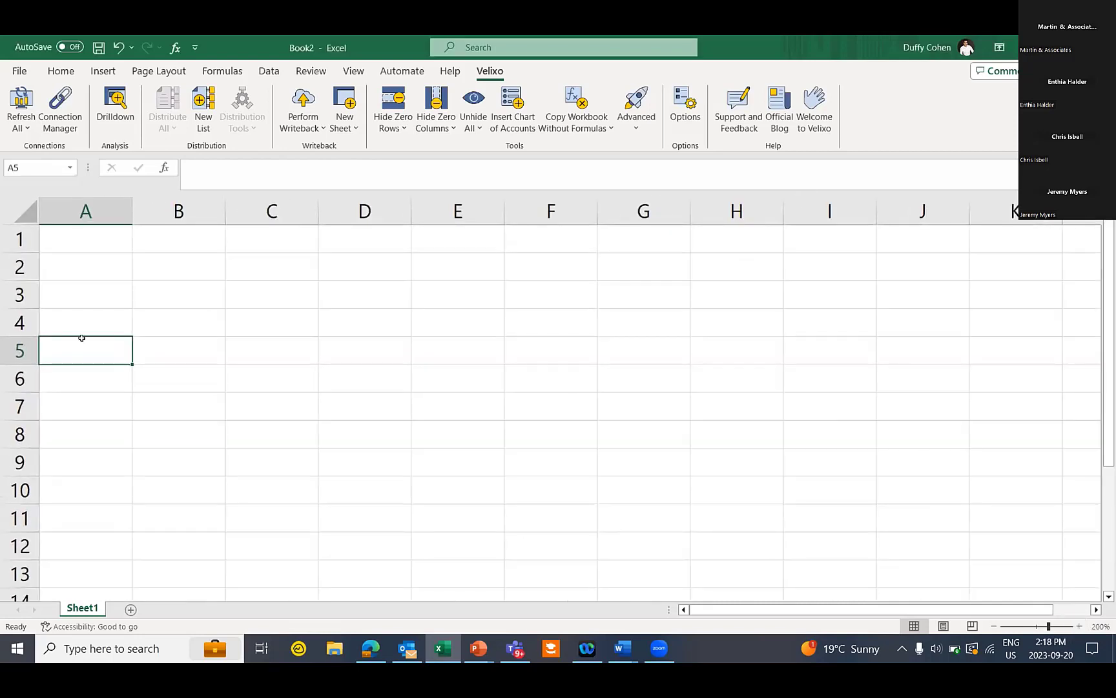
{"action": "type", "text": "Code"}
{"action": "key", "text": "Tab"}
{"action": "type", "text": "Nam"}
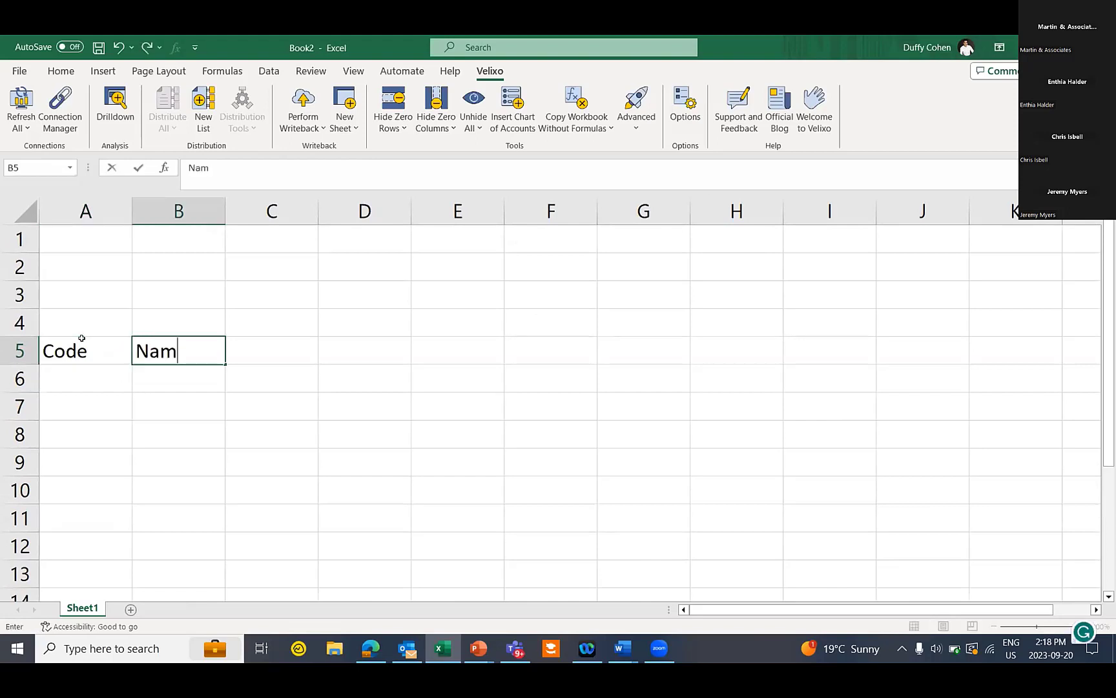
{"action": "type", "text": "e"}
{"action": "key", "text": "Tab"}
{"action": "type", "text": "Balancer"}
{"action": "key", "text": "BackSpace"}
Make the headers bold and underlined and widen columns A, B and C
{"action": "left_click_drag", "start_coordinate": [99, 349], "coordinate": [257, 350]}
{"action": "key", "text": "ctrl+b"}
{"action": "key", "text": "ctrl+u"}
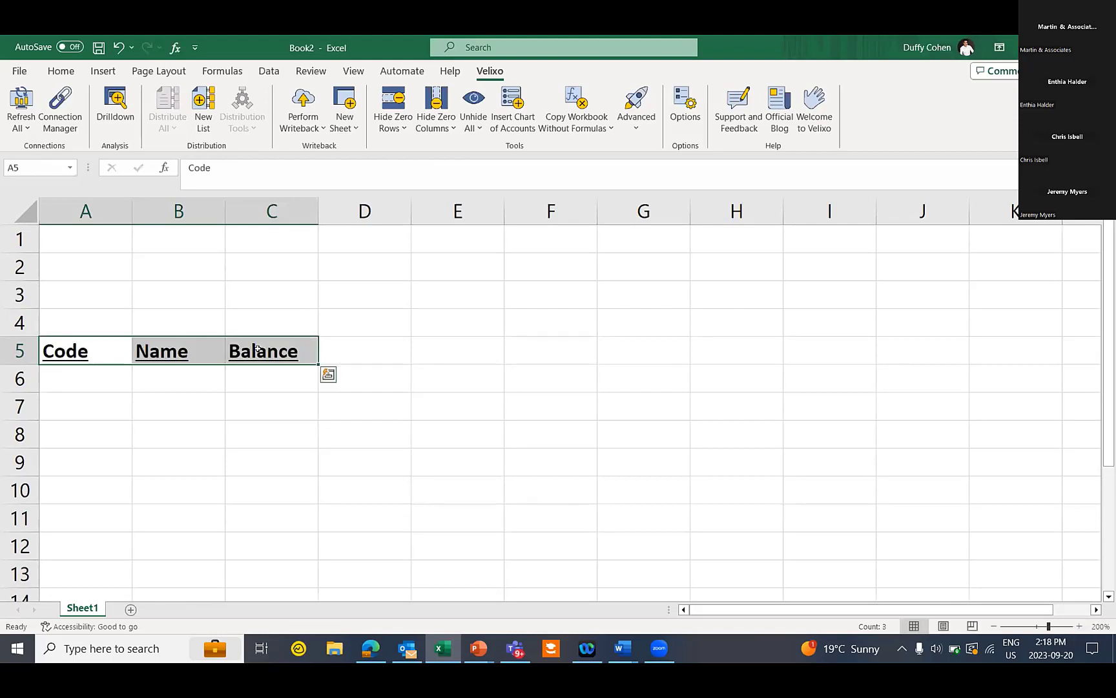
{"action": "left_click_drag", "start_coordinate": [132, 210], "coordinate": [184, 210]}
{"action": "left_click_drag", "start_coordinate": [277, 201], "coordinate": [331, 201]}
{"action": "left_click_drag", "start_coordinate": [423, 210], "coordinate": [485, 210]}
{"action": "left_click", "coordinate": [103, 377]}
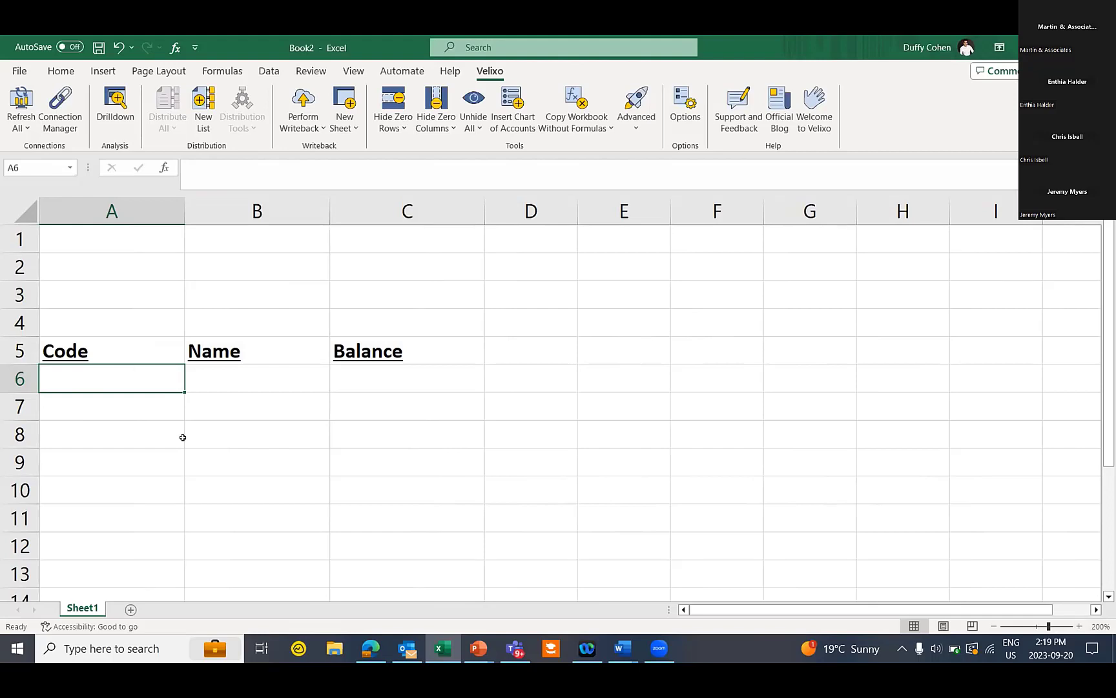
{"action": "left_click", "coordinate": [512, 105]}
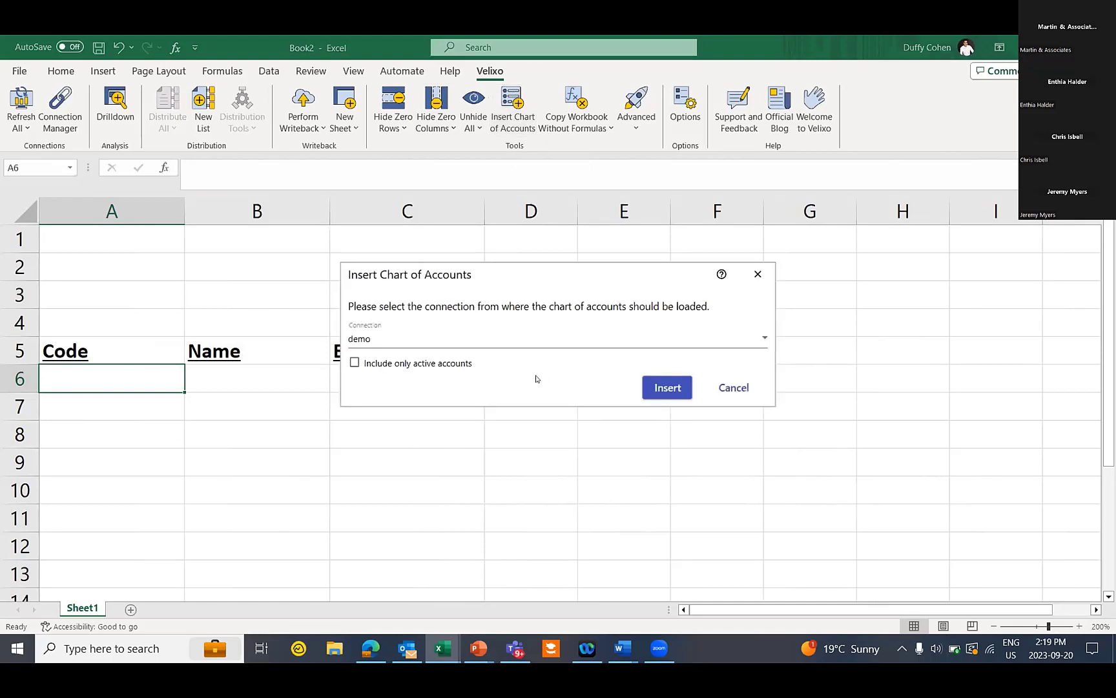
{"action": "left_click", "coordinate": [657, 387]}
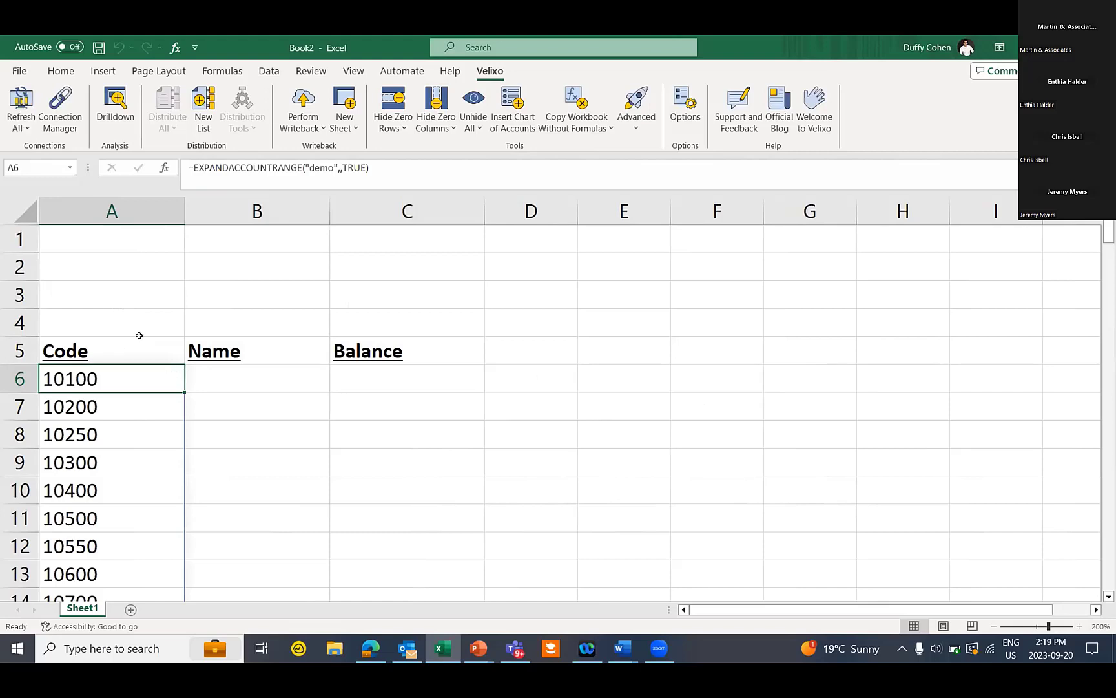
{"action": "left_click", "coordinate": [128, 315]}
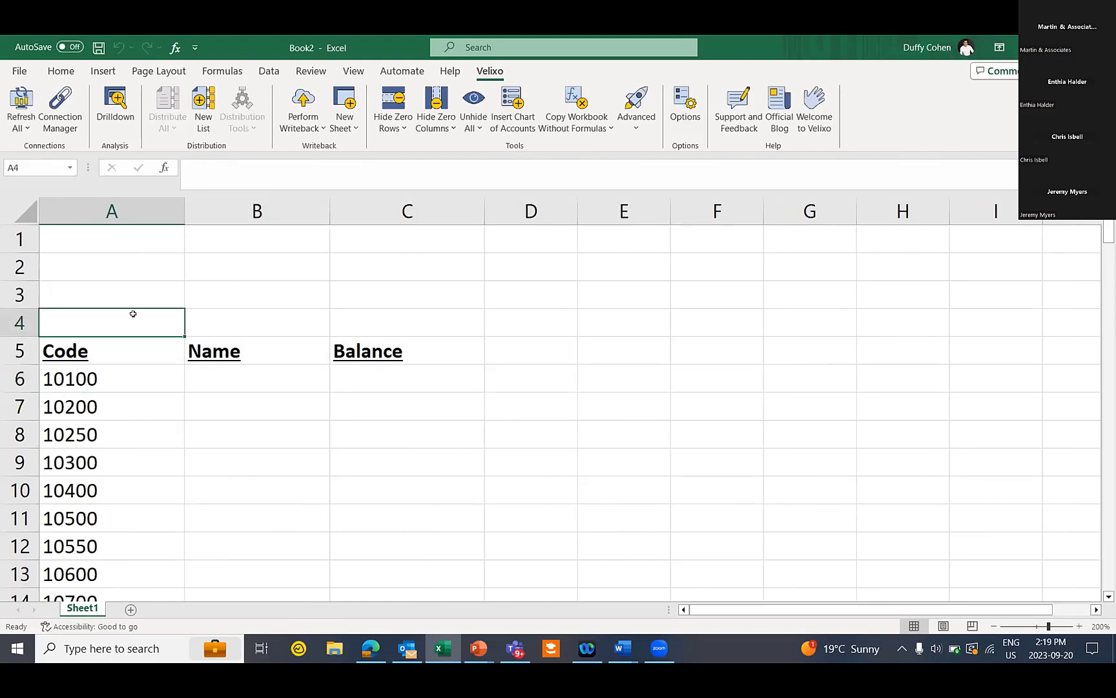
{"action": "double_click", "coordinate": [133, 377]}
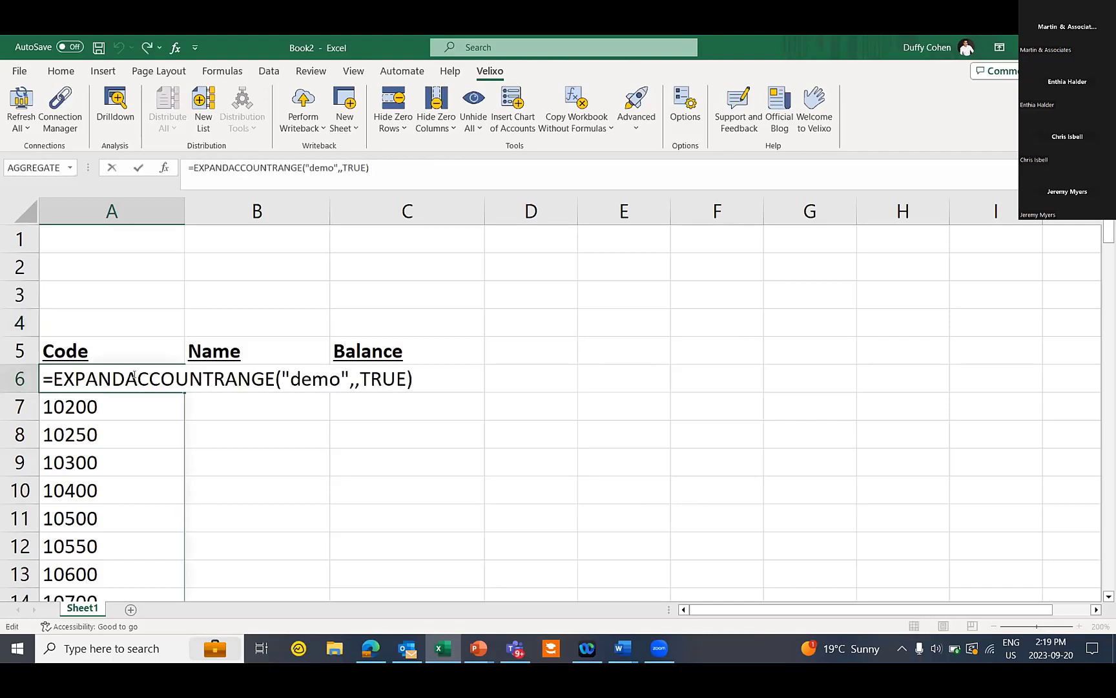
{"action": "key", "text": "Escape"}
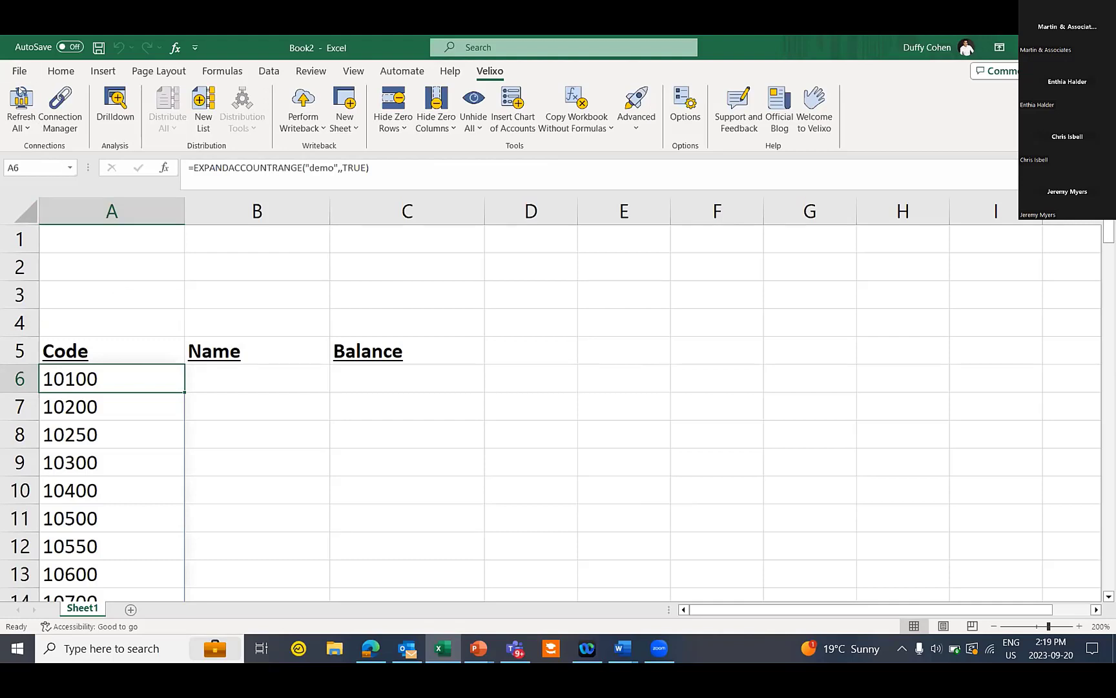
{"action": "left_click", "coordinate": [23, 106]}
Enter =ACCOUNTNAME("demo",A6#) in B6 so account names spill down the Name column
{"action": "left_click", "coordinate": [255, 377]}
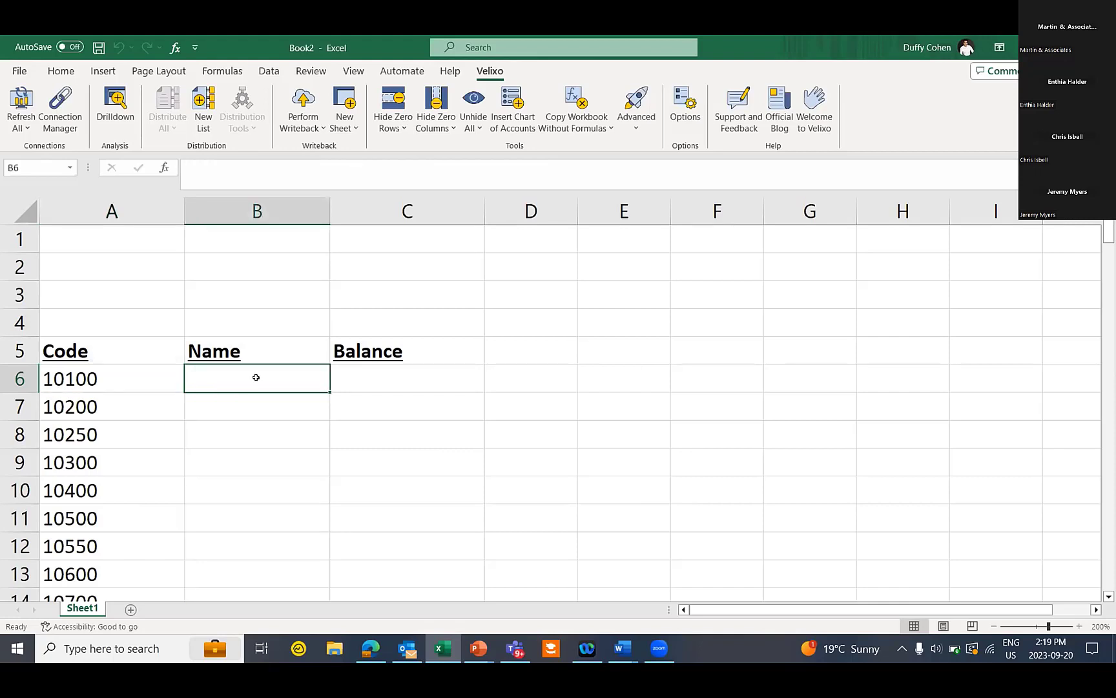
{"action": "double_click", "coordinate": [256, 377]}
{"action": "type", "text": "=accountna"}
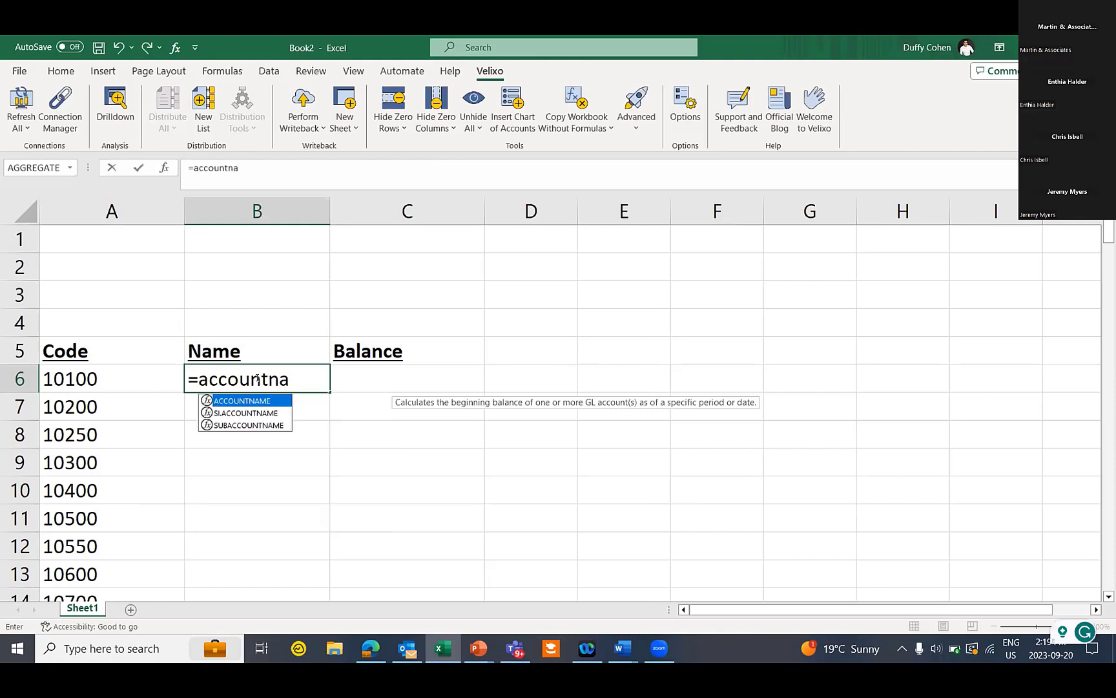
{"action": "type", "text": "me"}
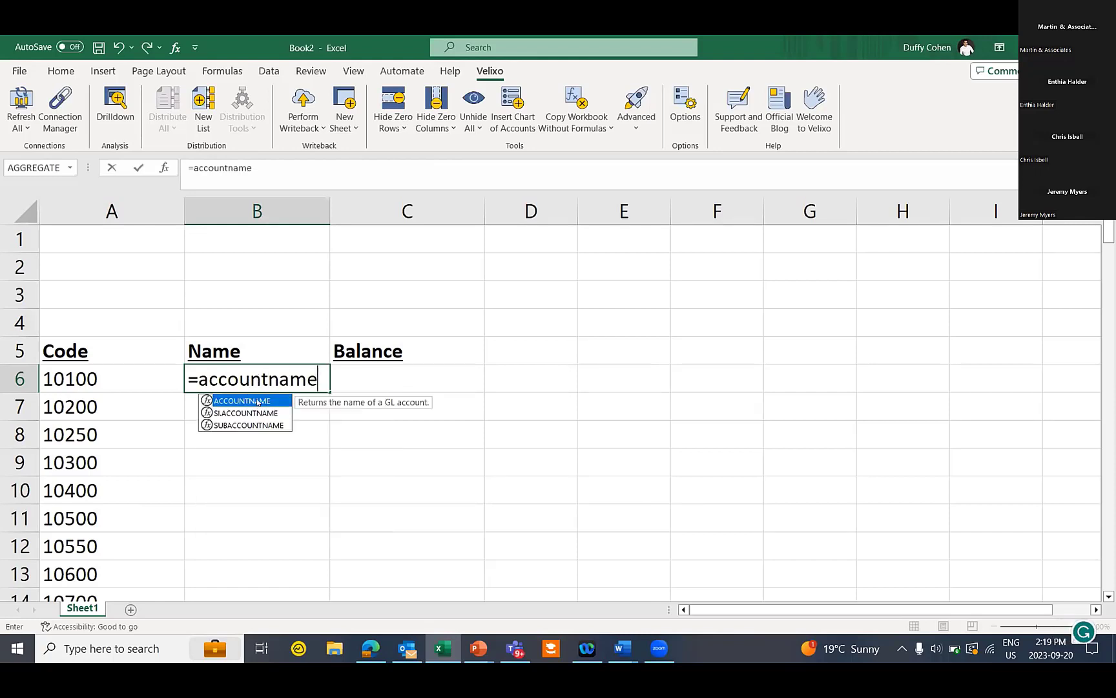
{"action": "double_click", "coordinate": [257, 401]}
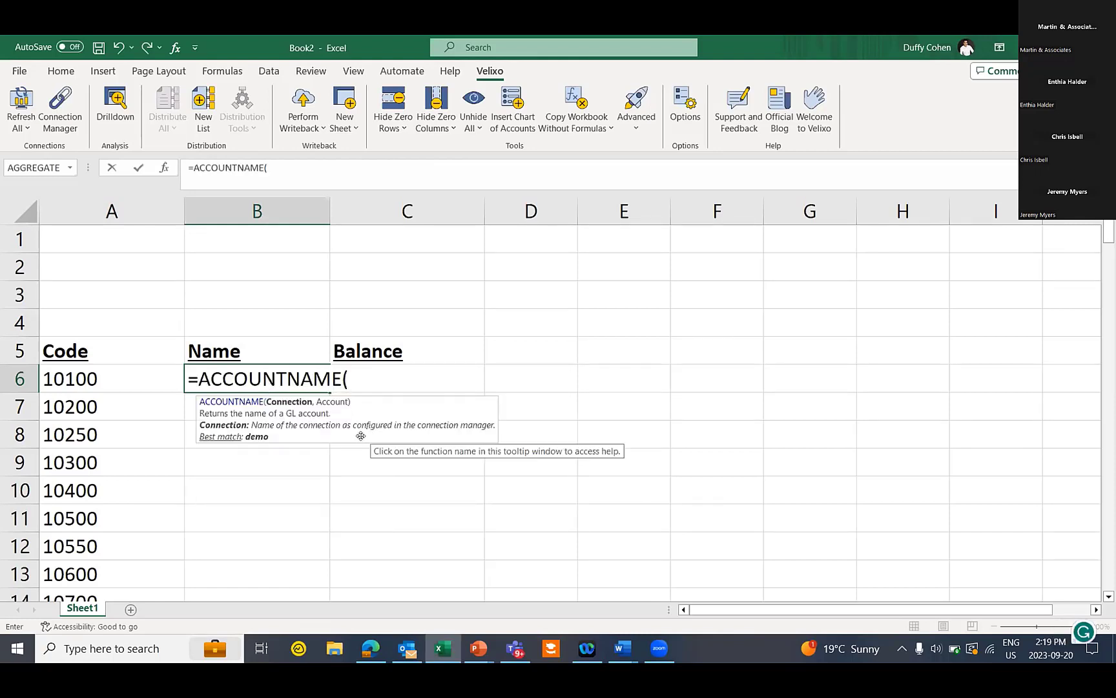
{"action": "type", "text": "\"demo\","}
{"action": "left_click", "coordinate": [114, 374]}
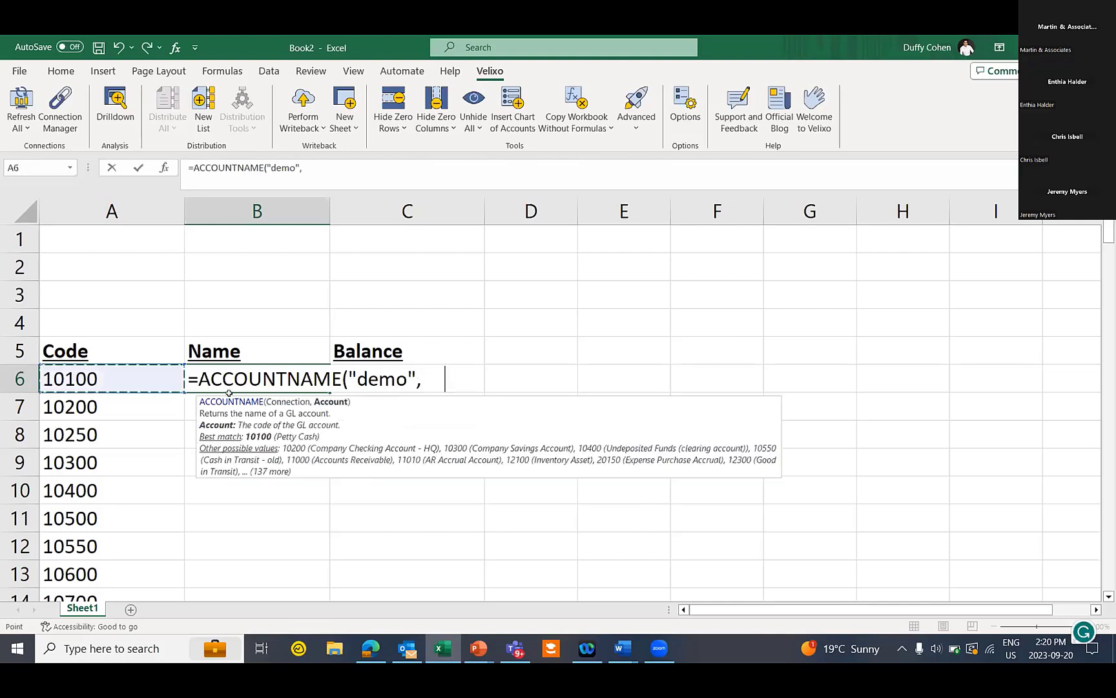
{"action": "type", "text": "#"}
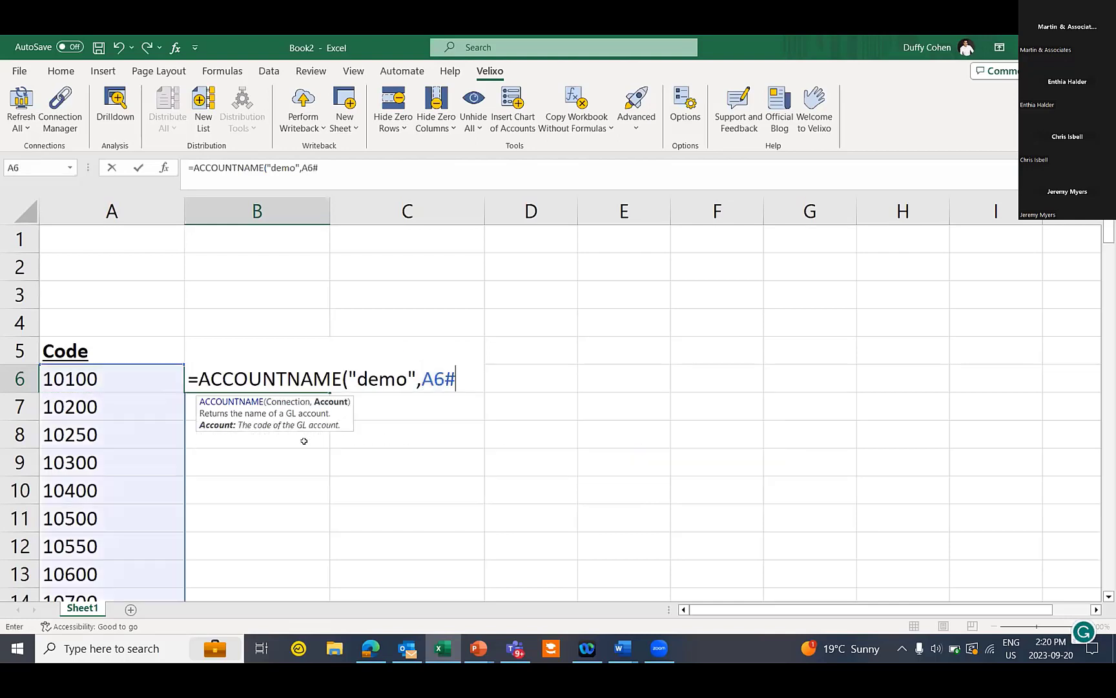
{"action": "type", "text": ")"}
{"action": "key", "text": "Return"}
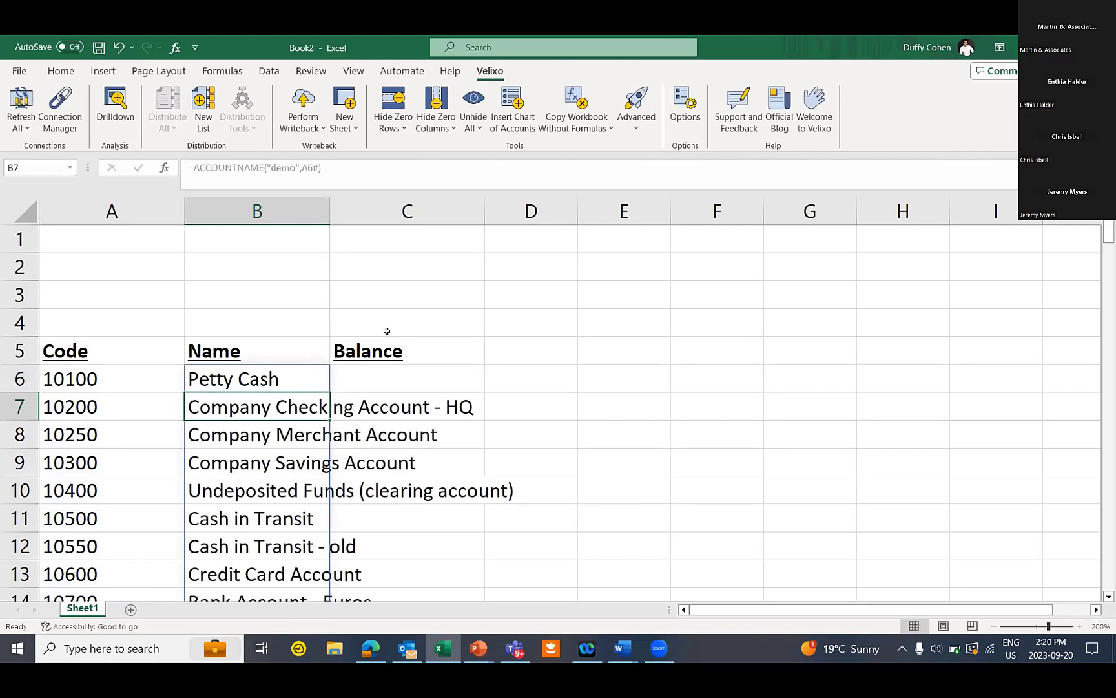
{"action": "left_click", "coordinate": [263, 237]}
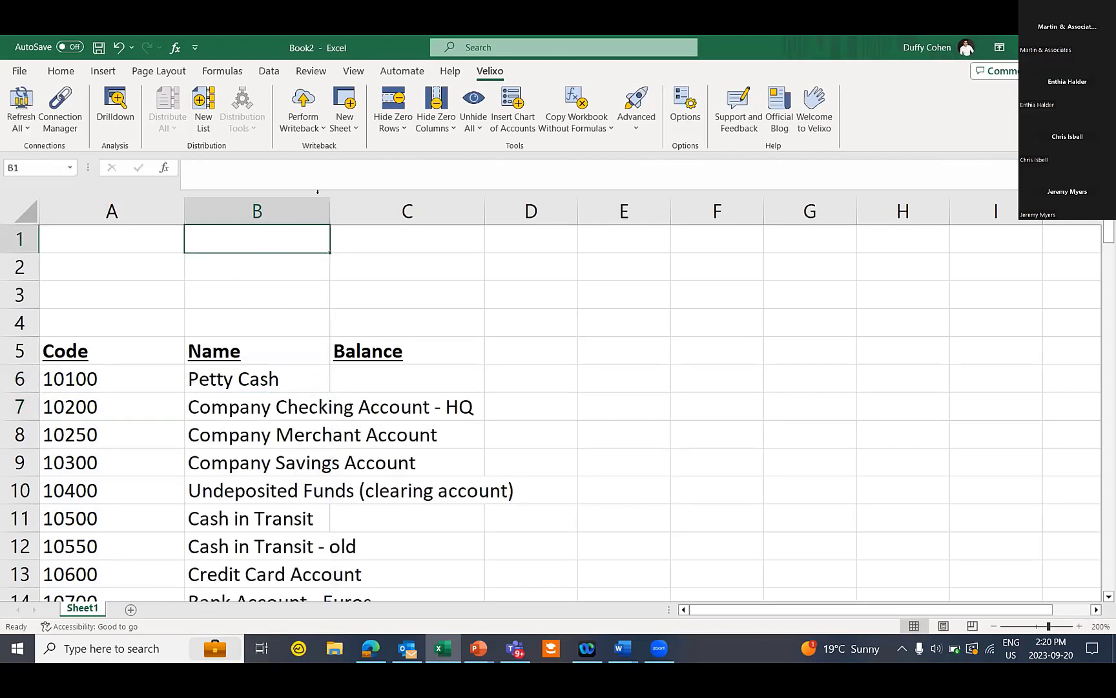
Widen column B and label B1:B3 Ledger, Subaccount and financial Period
{"action": "left_click_drag", "start_coordinate": [330, 210], "coordinate": [389, 218]}
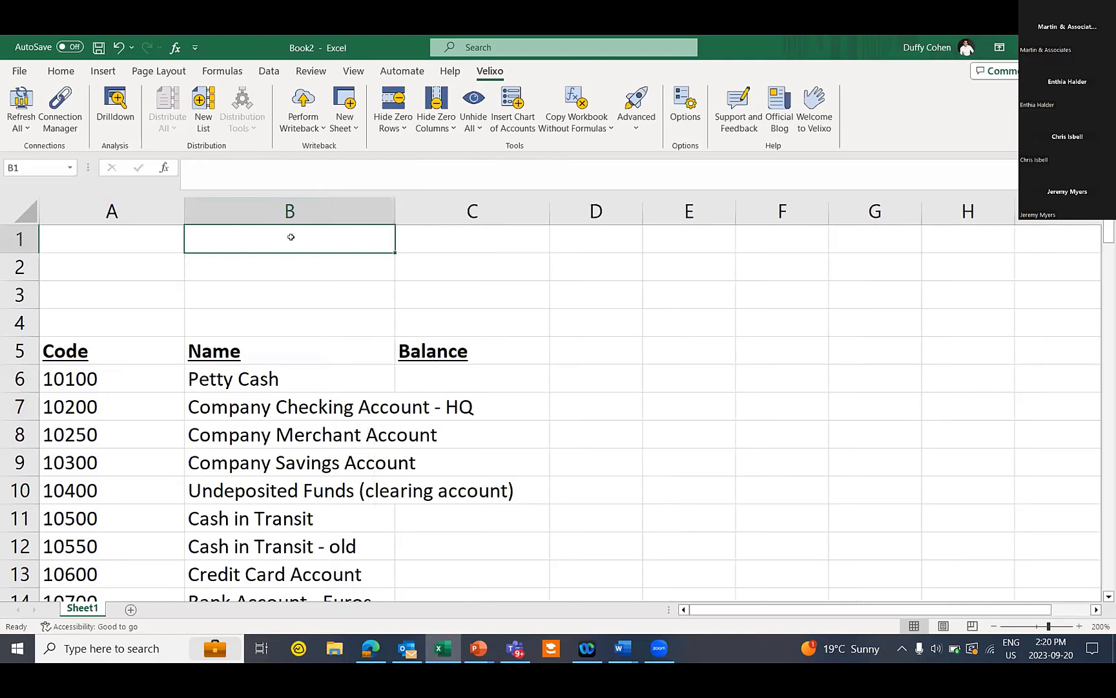
{"action": "type", "text": "Ledger"}
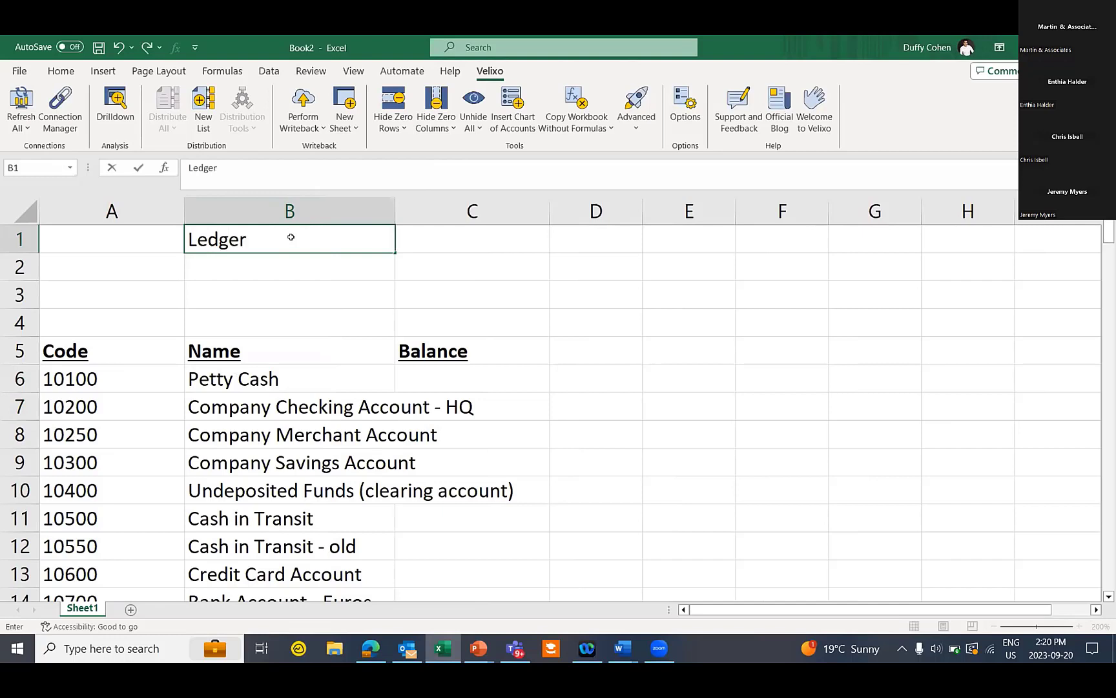
{"action": "key", "text": "Return"}
{"action": "type", "text": "Subaccount"}
{"action": "key", "text": "Return"}
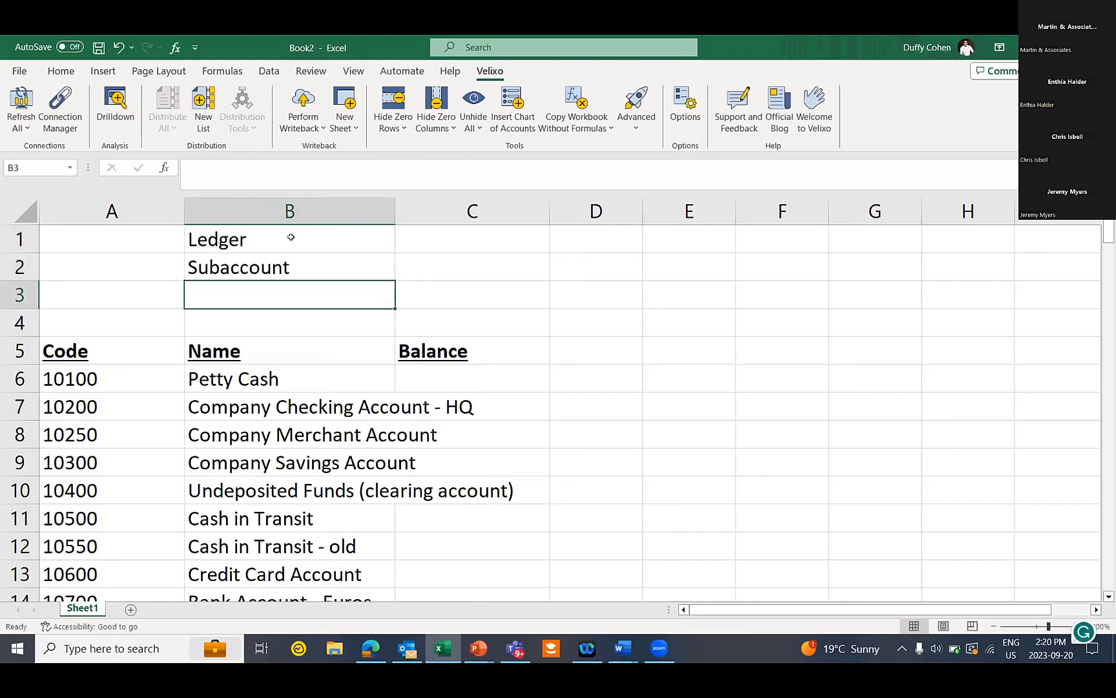
{"action": "type", "text": "financial Period"}
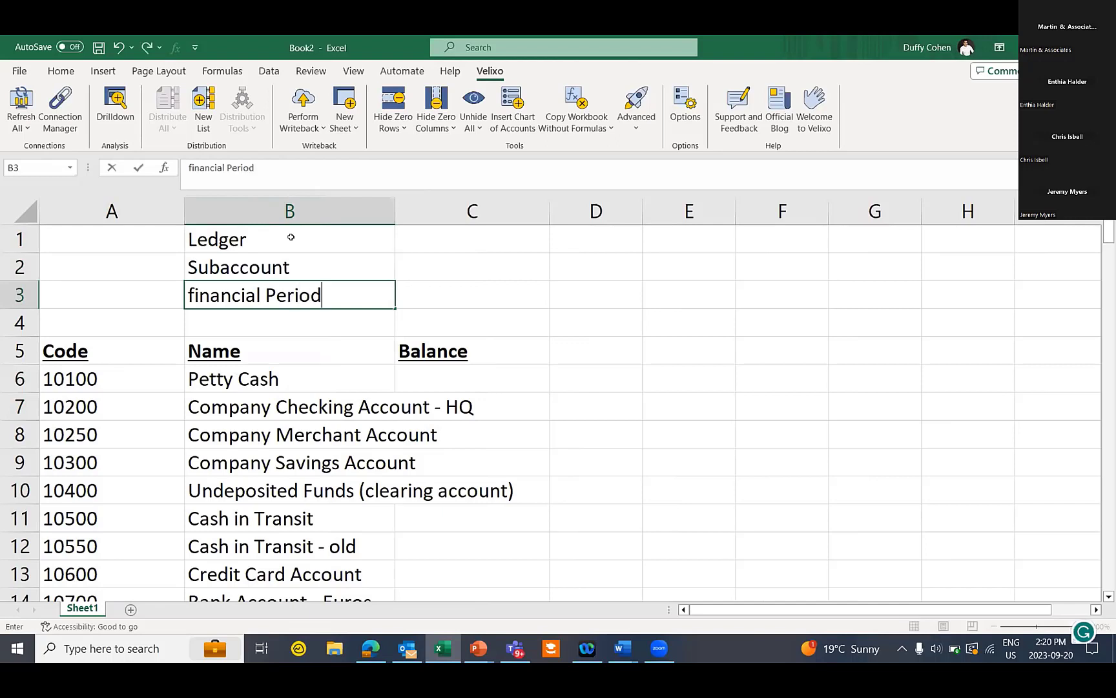
{"action": "key", "text": "Tab"}
Enter '12-2020 as the period in C3 and actual as the ledger in C1
{"action": "type", "text": "'12-2020"}
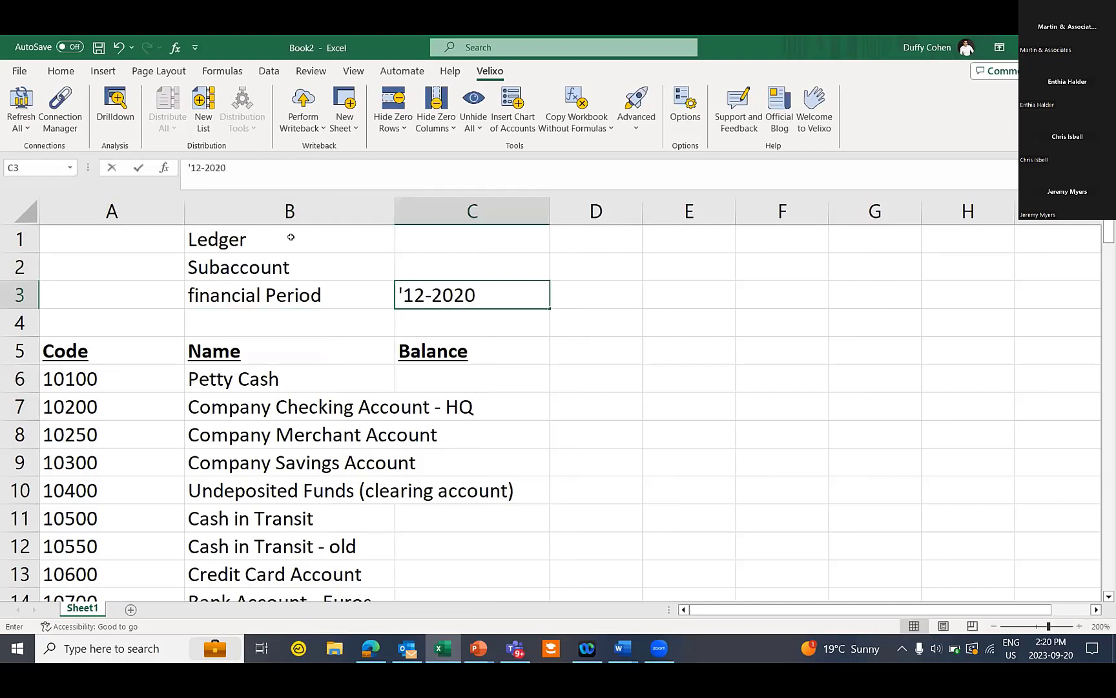
{"action": "key", "text": "Up"}
{"action": "key", "text": "Up"}
{"action": "type", "text": "actual"}
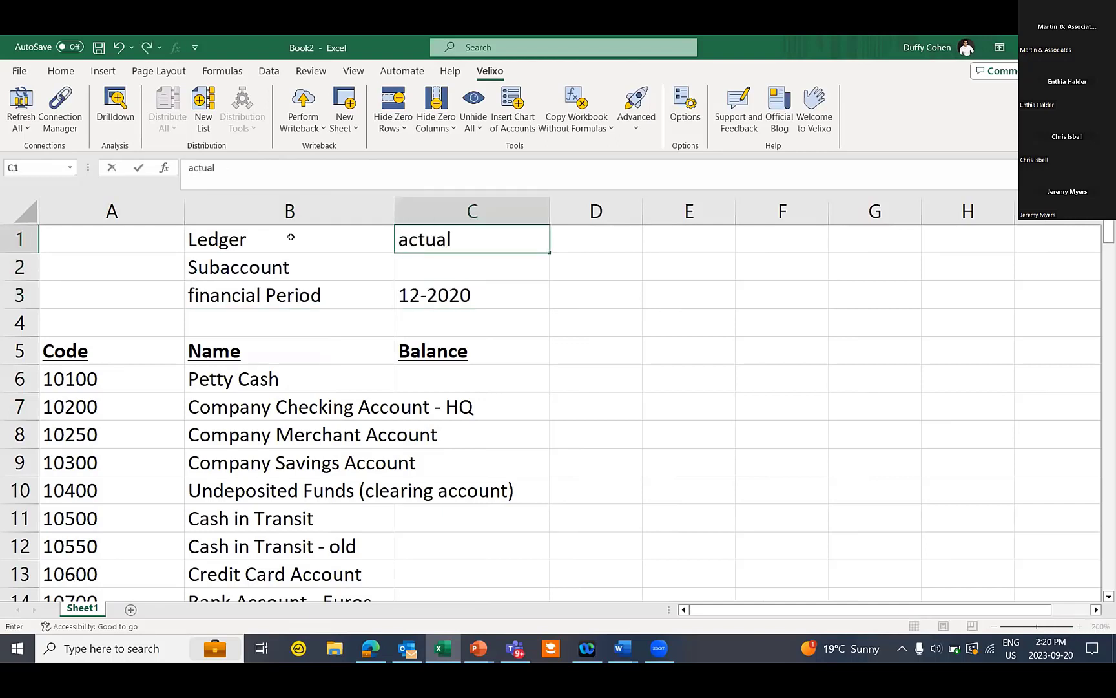
{"action": "left_click", "coordinate": [476, 374]}
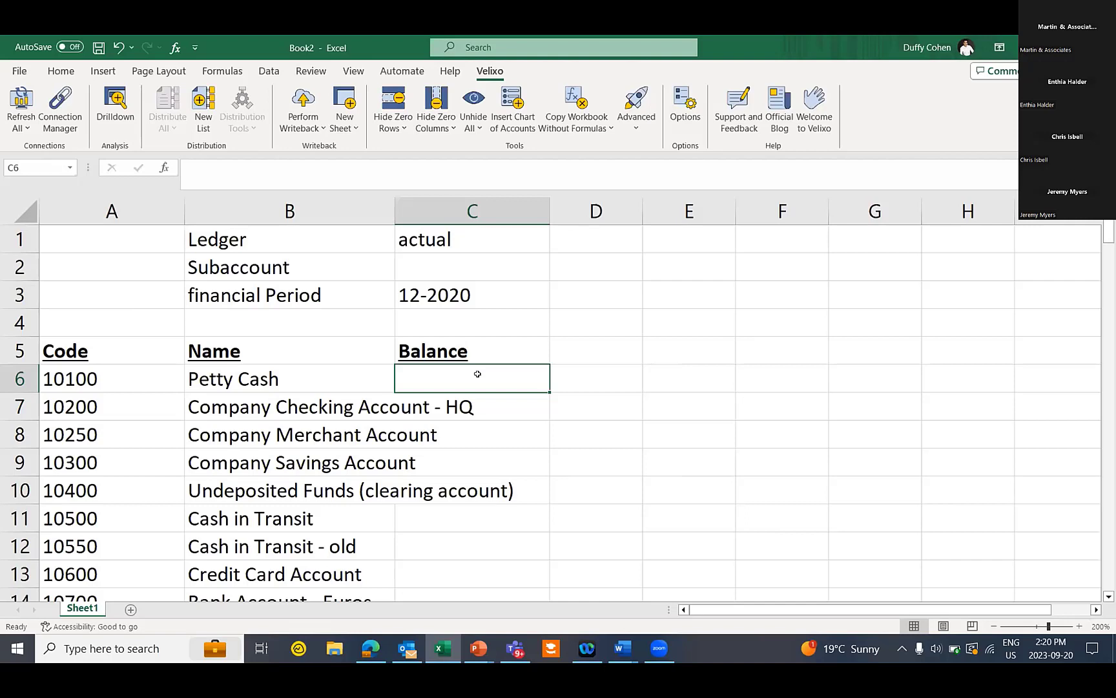
Insert ACCOUNTENDINGBALANCE into C6 from the Velixo General Ledger function category
{"action": "left_click", "coordinate": [175, 47]}
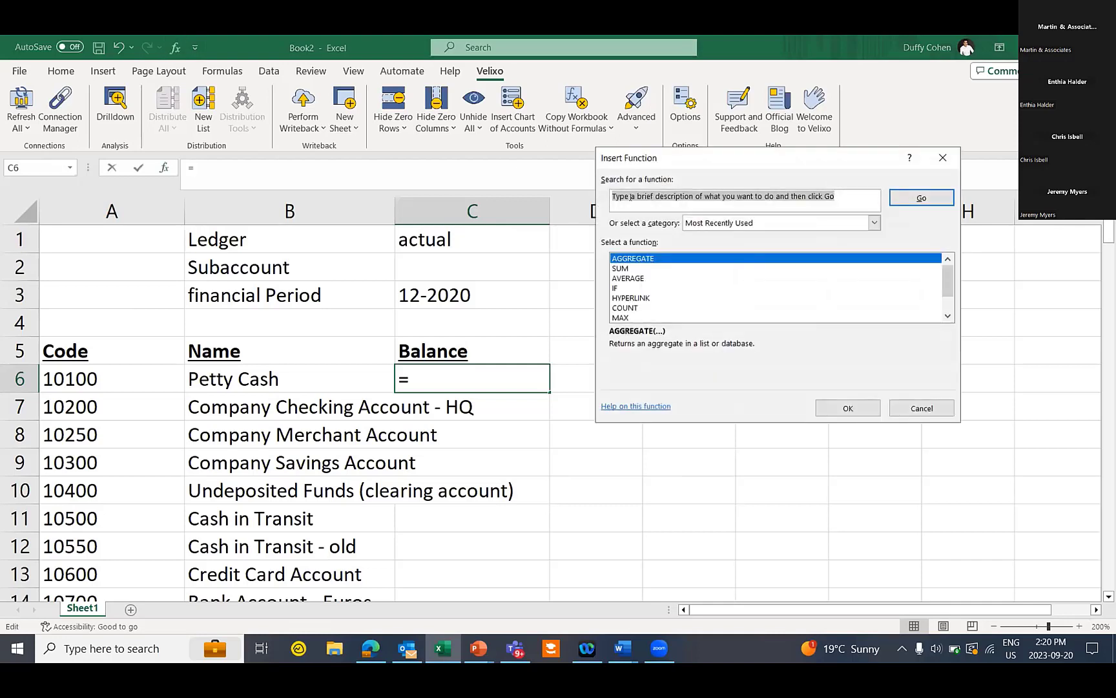
{"action": "left_click", "coordinate": [874, 223]}
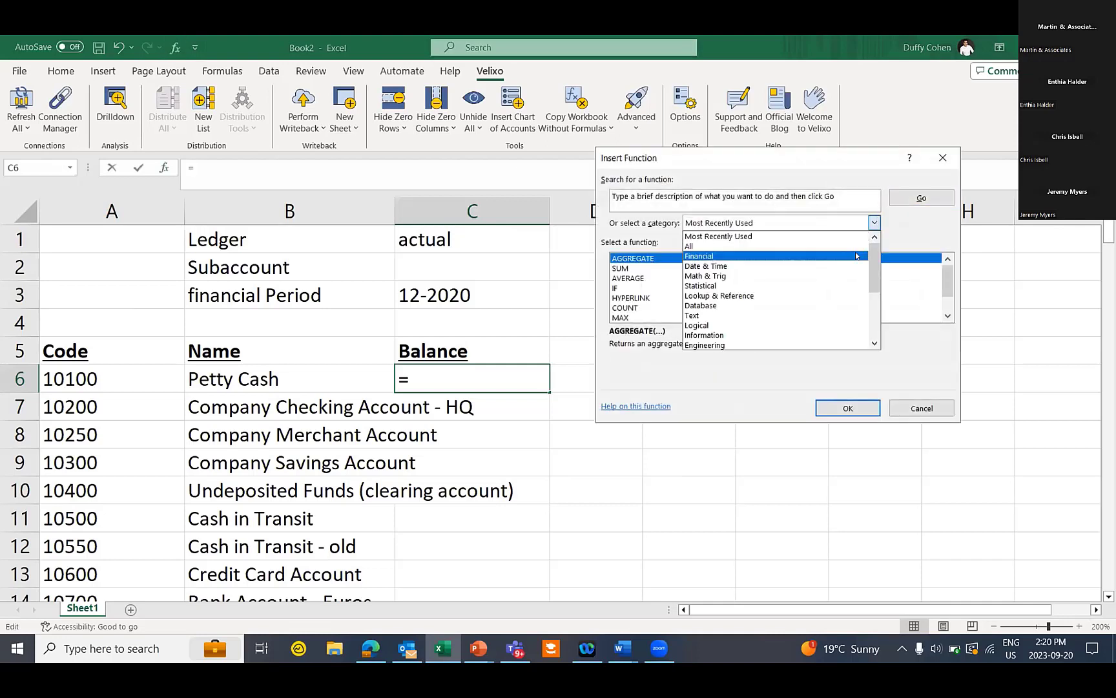
{"action": "left_click_drag", "start_coordinate": [877, 261], "coordinate": [878, 308]}
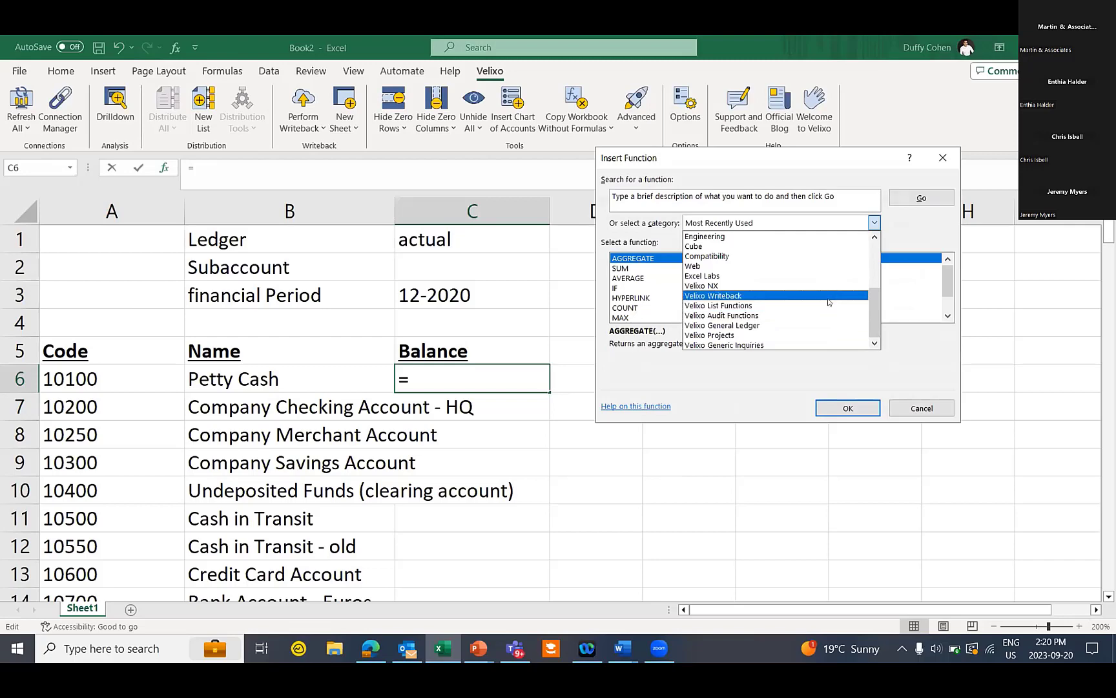
{"action": "left_click", "coordinate": [810, 333]}
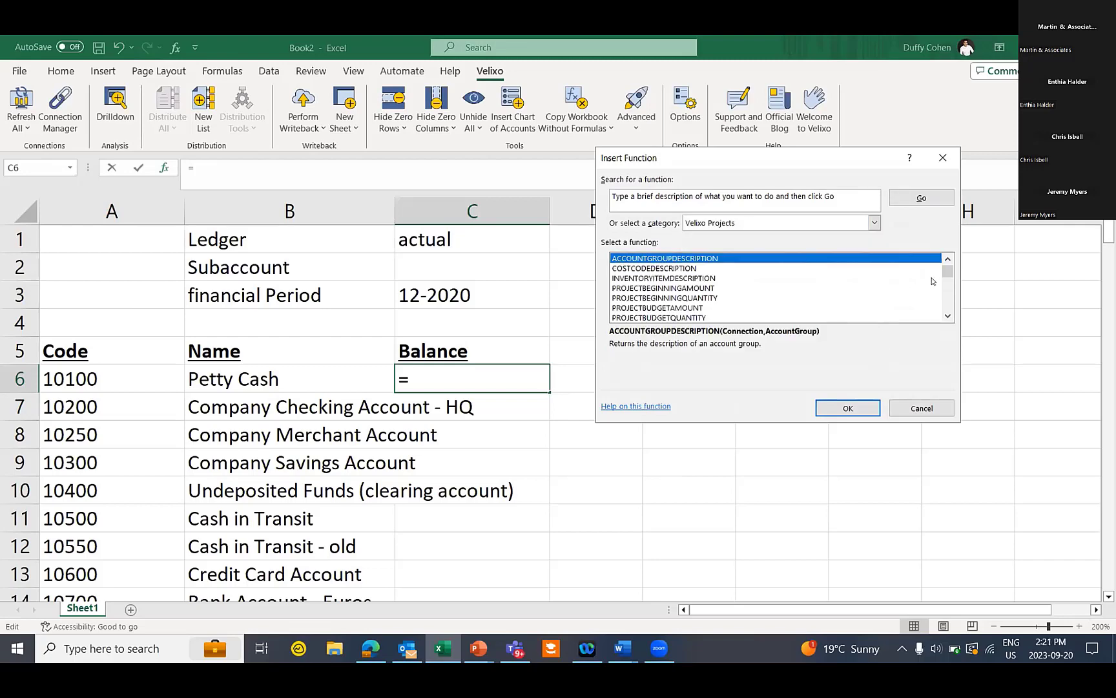
{"action": "left_click", "coordinate": [948, 316]}
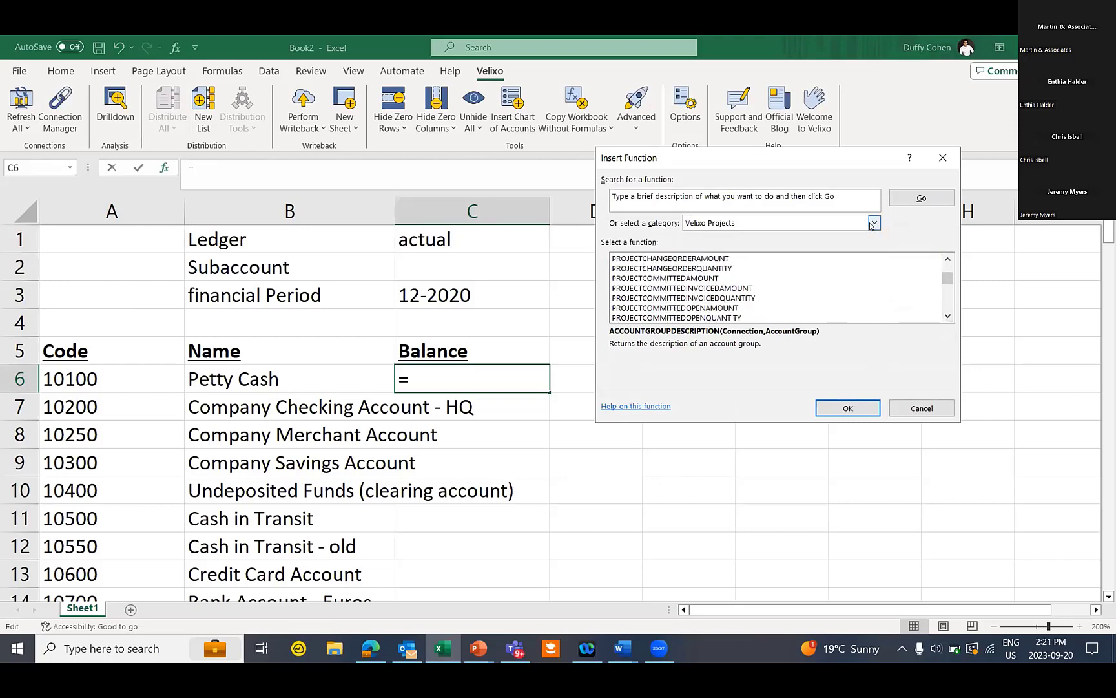
{"action": "left_click", "coordinate": [874, 222]}
{"action": "left_click", "coordinate": [802, 327]}
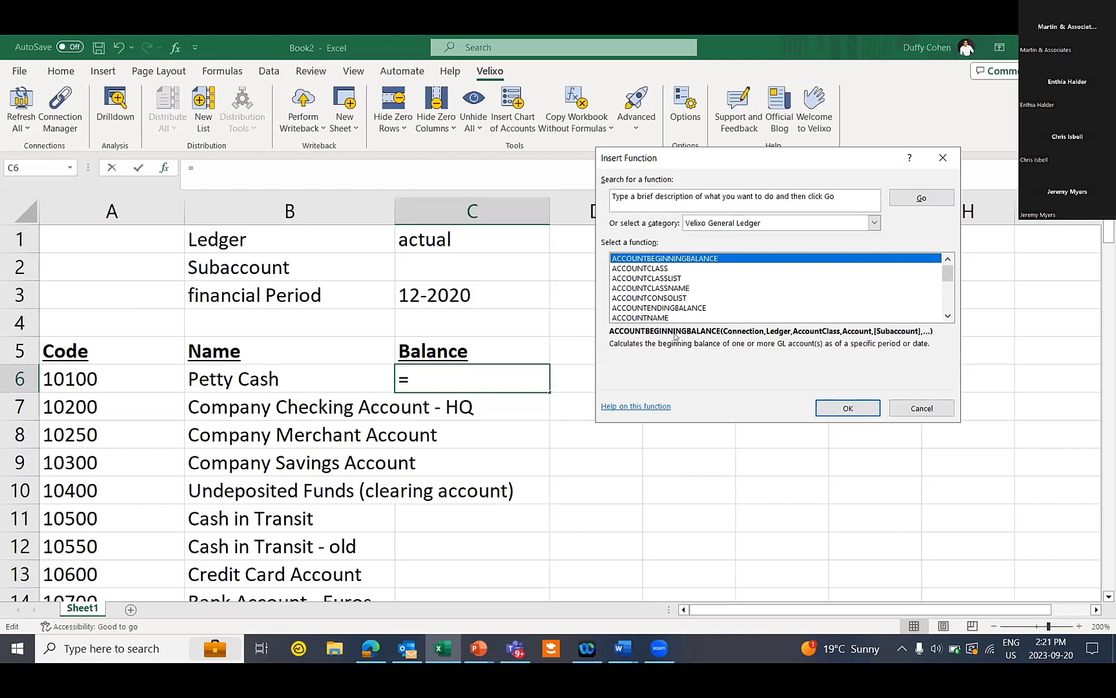
{"action": "left_click", "coordinate": [674, 309]}
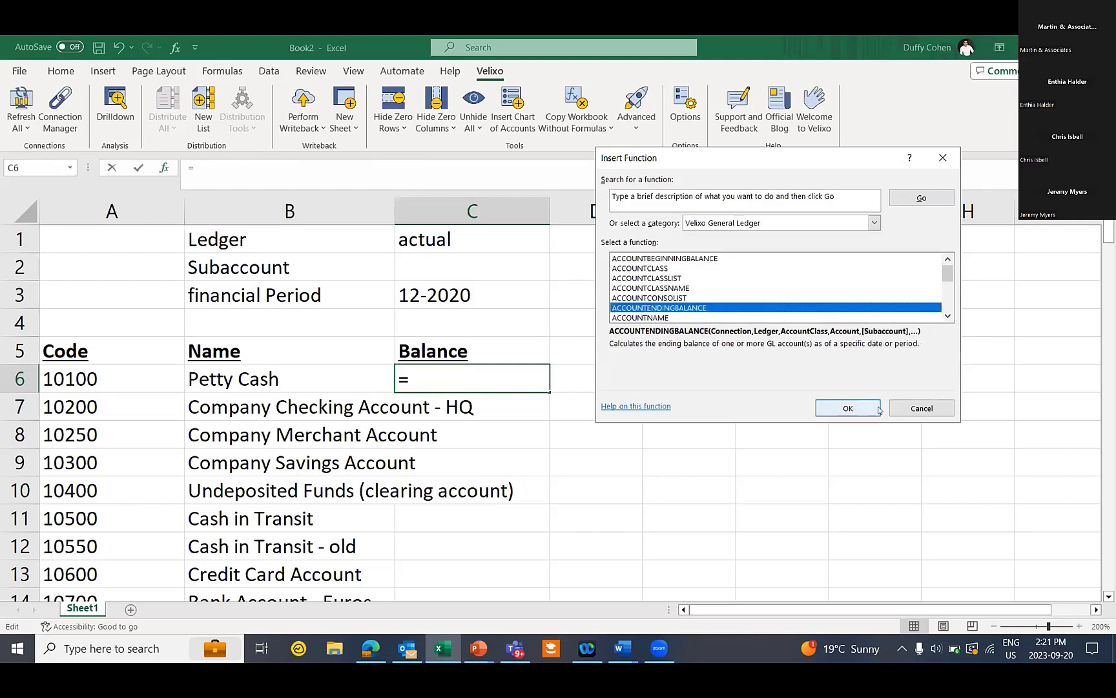
{"action": "left_click", "coordinate": [850, 406]}
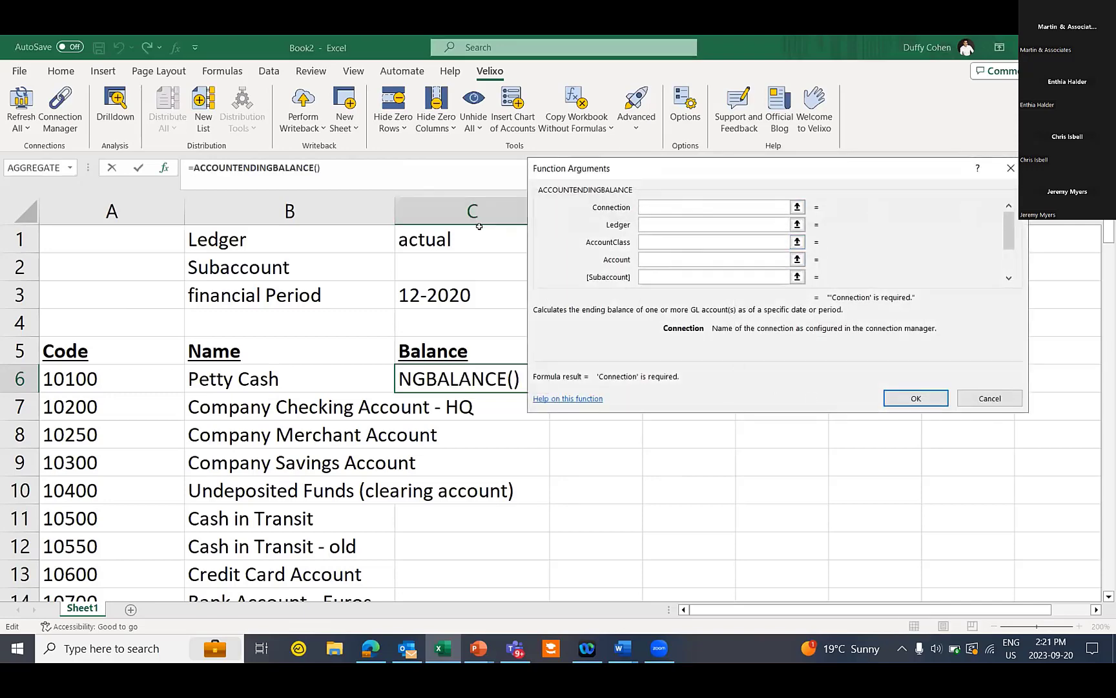
Set the arguments Connection to "demo", Ledger to C$1 and Account to $A6
{"action": "type", "text": "\"demo\""}
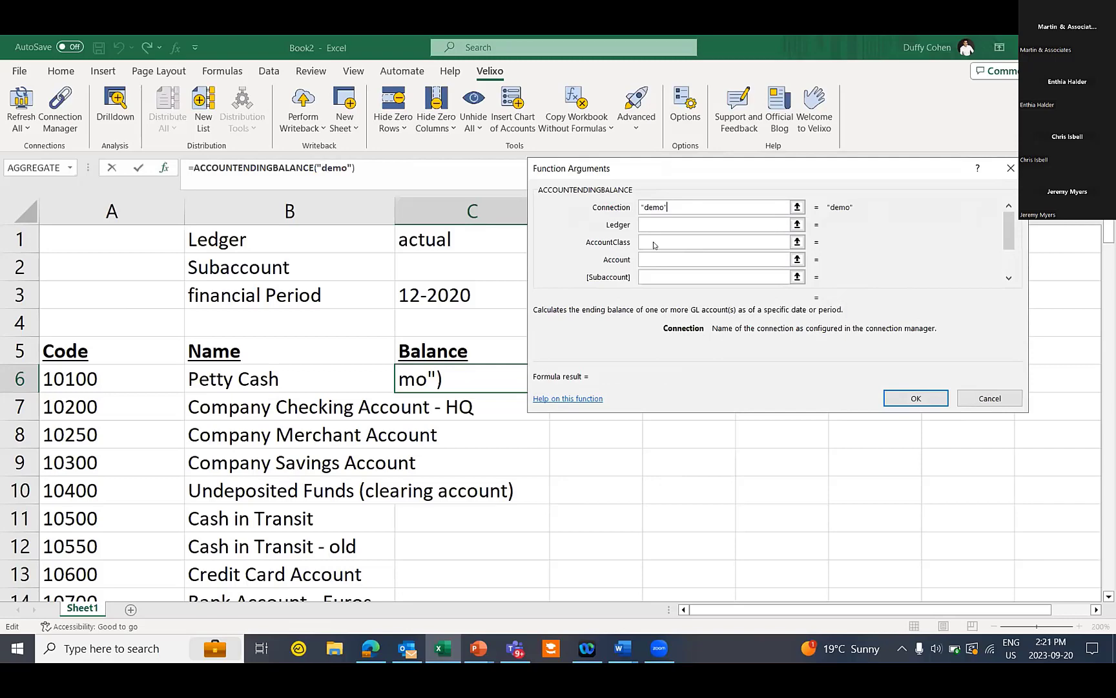
{"action": "left_click", "coordinate": [651, 241]}
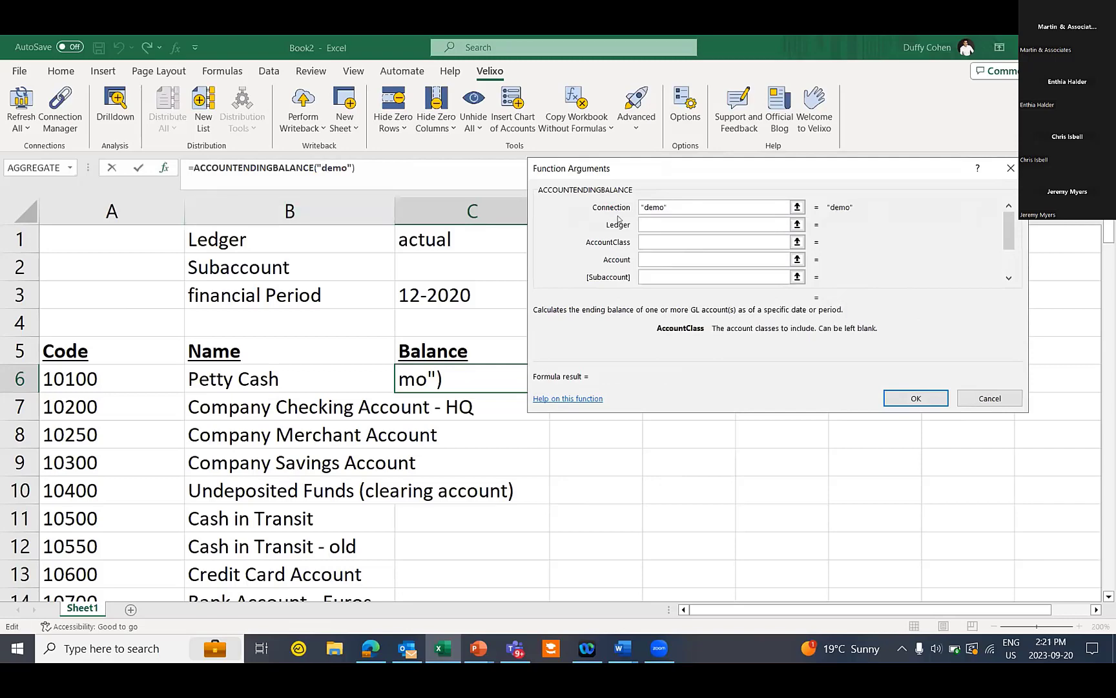
{"action": "left_click", "coordinate": [672, 224]}
{"action": "left_click", "coordinate": [408, 239]}
{"action": "key", "text": "F4"}
{"action": "key", "text": "F4"}
{"action": "key", "text": "Tab"}
{"action": "key", "text": "Tab"}
{"action": "left_click", "coordinate": [89, 372]}
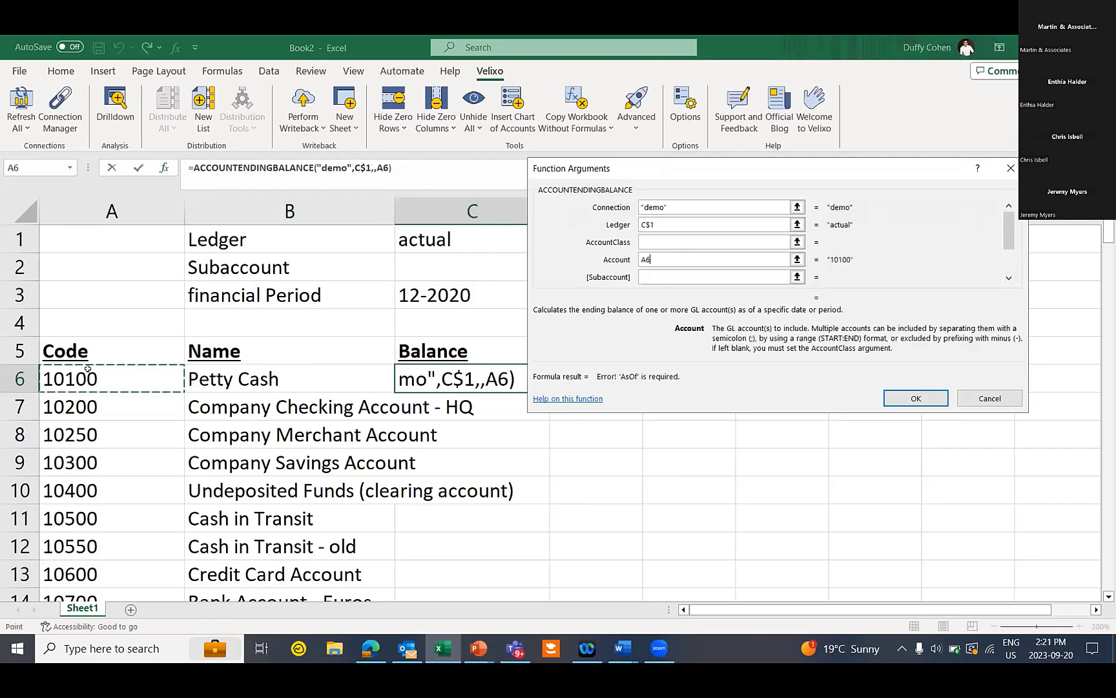
{"action": "key", "text": "F4"}
{"action": "key", "text": "F4"}
{"action": "key", "text": "F4"}
Set Subaccount to C$2 and AsOf to C$3, then open the ACCOUNTENDINGBALANCE help
{"action": "key", "text": "Tab"}
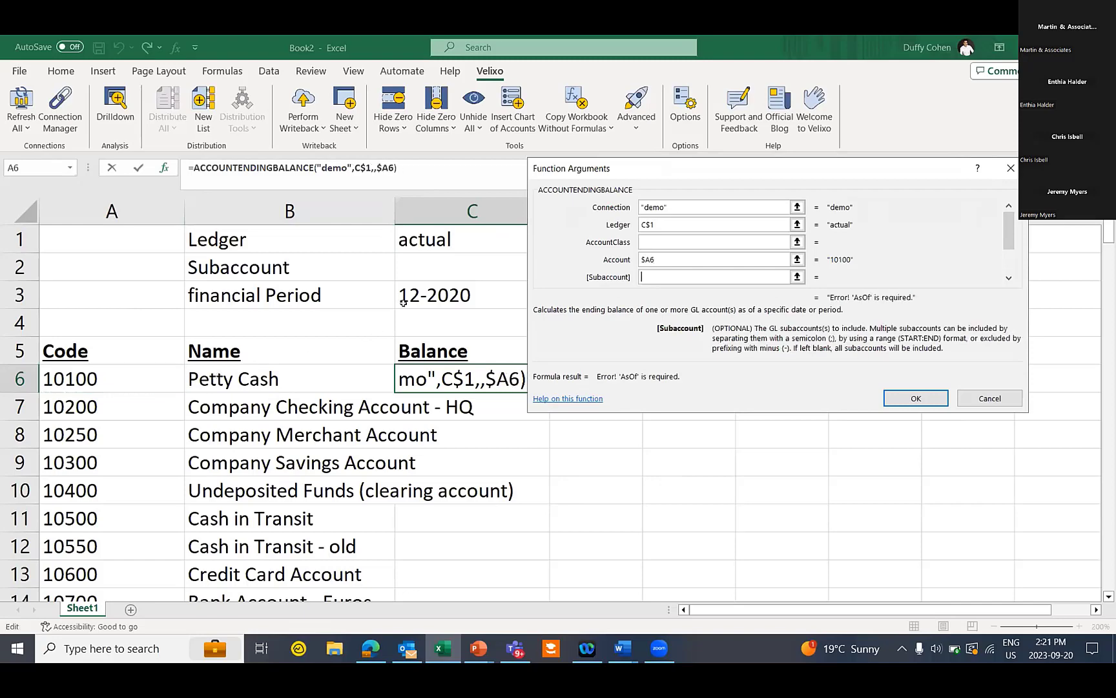
{"action": "left_click", "coordinate": [434, 262]}
{"action": "key", "text": "F4"}
{"action": "key", "text": "F4"}
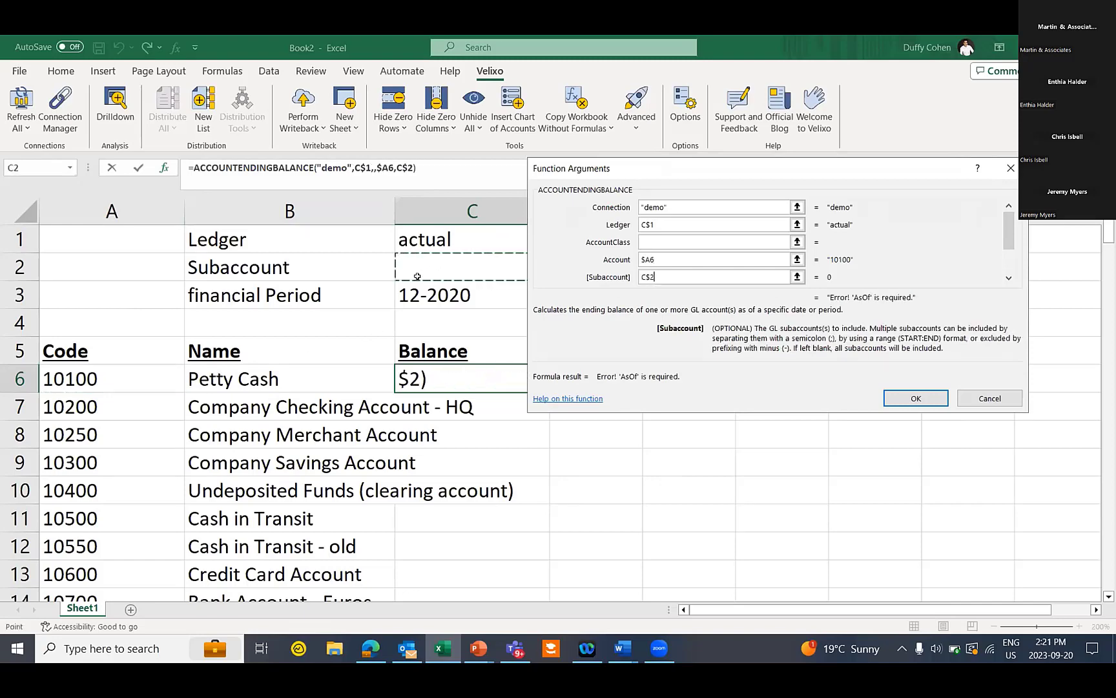
{"action": "key", "text": "Tab"}
{"action": "key", "text": "Tab"}
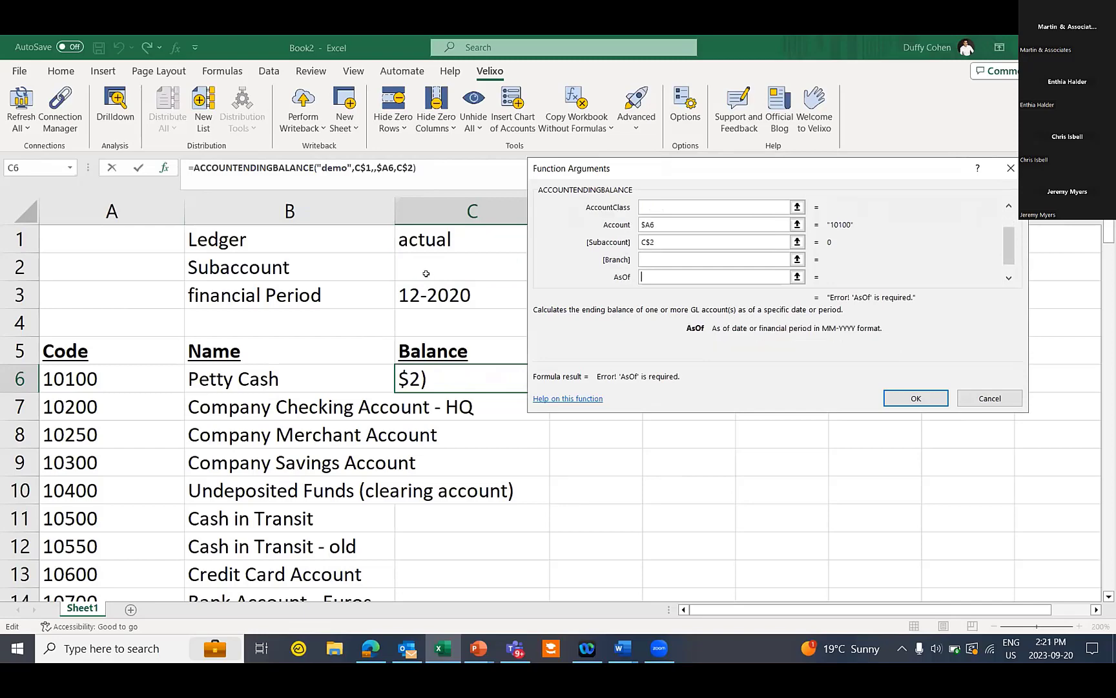
{"action": "left_click", "coordinate": [475, 290]}
{"action": "key", "text": "F4"}
{"action": "key", "text": "F4"}
{"action": "key", "text": "Tab"}
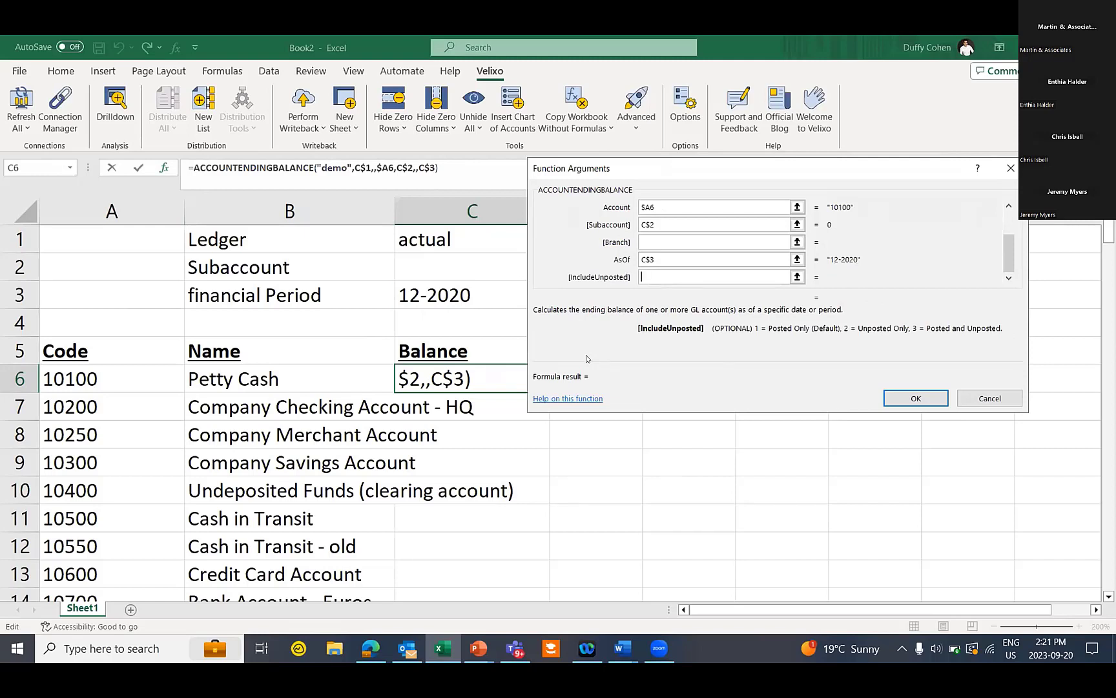
{"action": "left_click", "coordinate": [569, 398]}
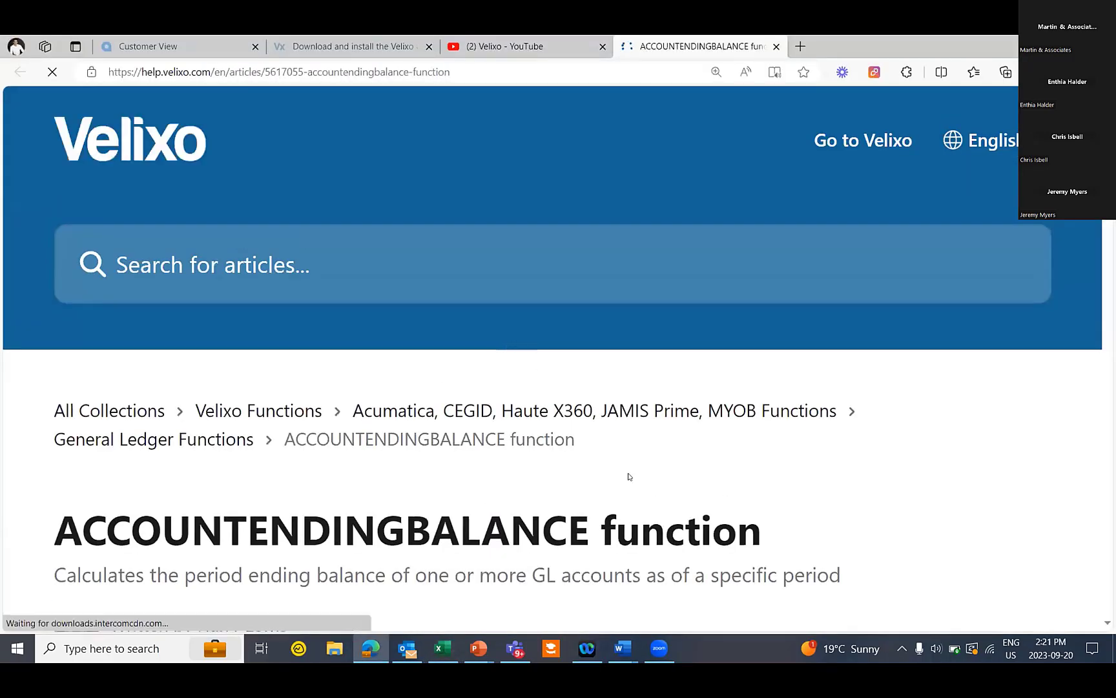
{"action": "scroll", "coordinate": [672, 480], "scroll_direction": "down", "scroll_amount": 1}
{"action": "scroll", "coordinate": [673, 480], "scroll_direction": "down", "scroll_amount": 6}
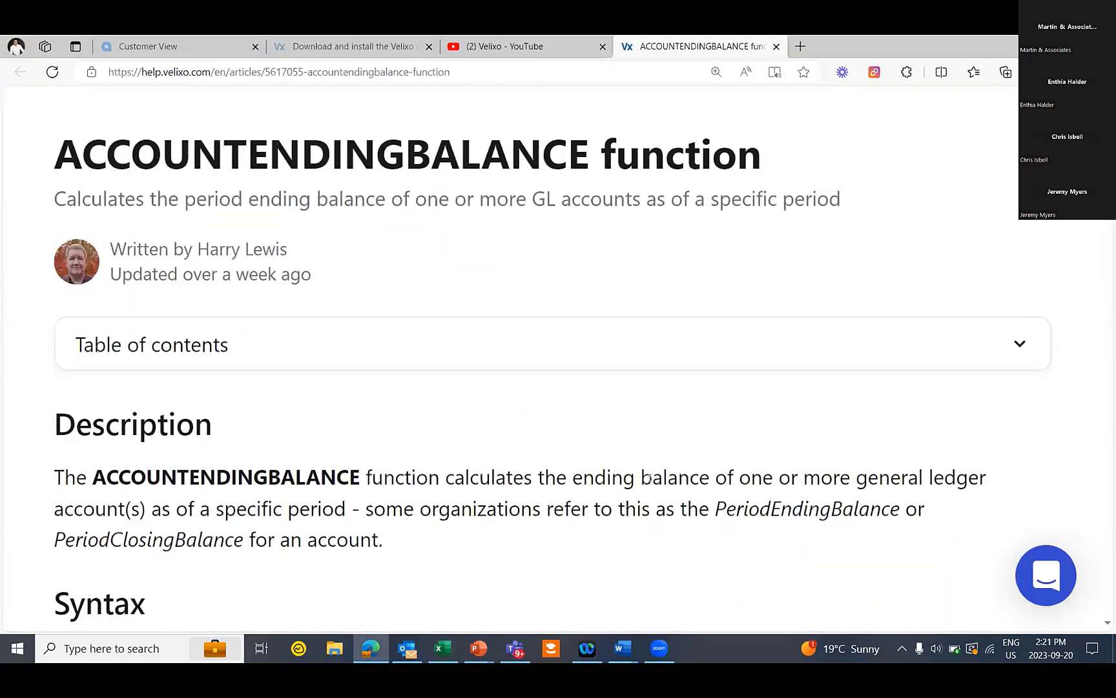
{"action": "scroll", "coordinate": [639, 478], "scroll_direction": "up", "scroll_amount": 1}
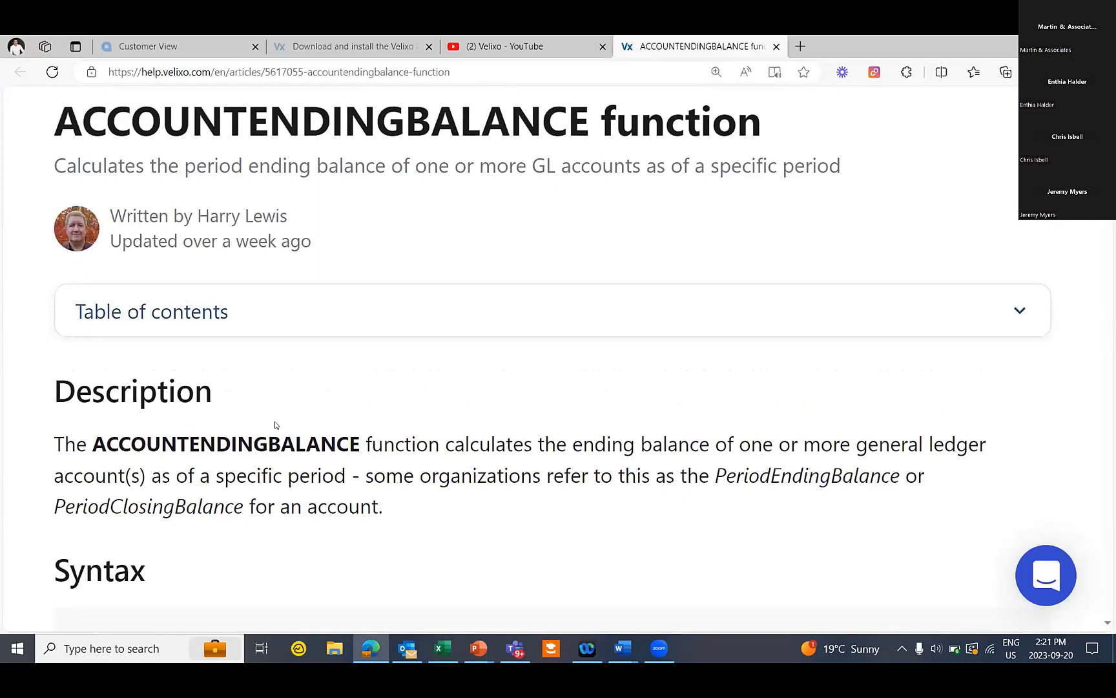
{"action": "scroll", "coordinate": [289, 449], "scroll_direction": "down", "scroll_amount": 2}
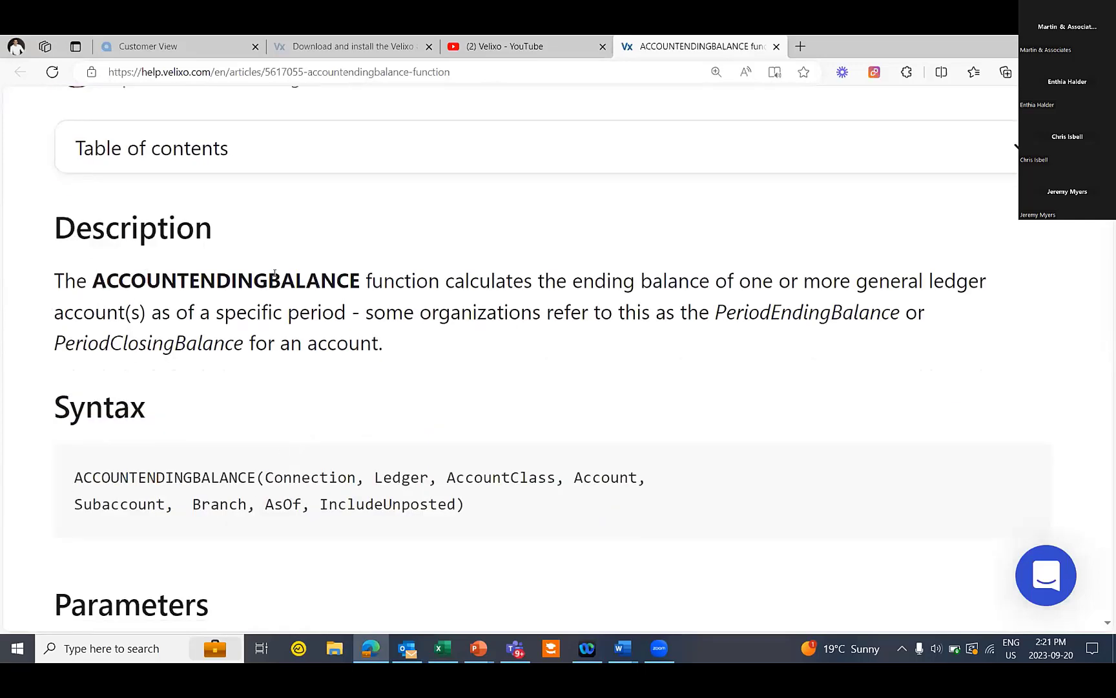
{"action": "scroll", "coordinate": [53, 424], "scroll_direction": "down", "scroll_amount": 2}
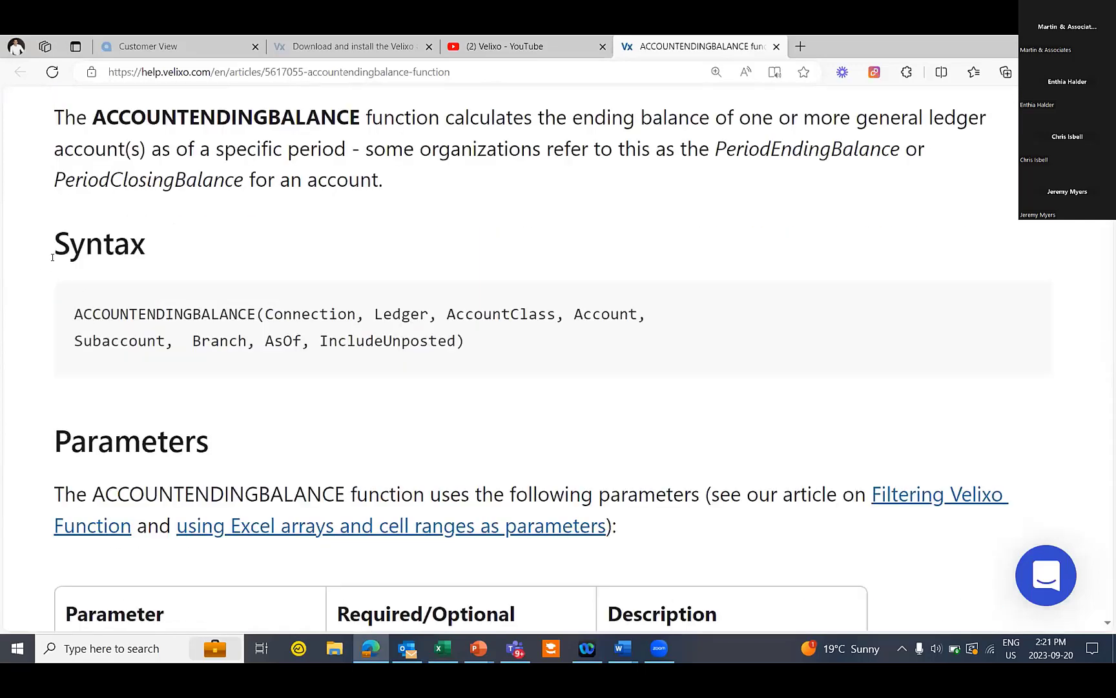
{"action": "scroll", "coordinate": [427, 314], "scroll_direction": "down", "scroll_amount": 5}
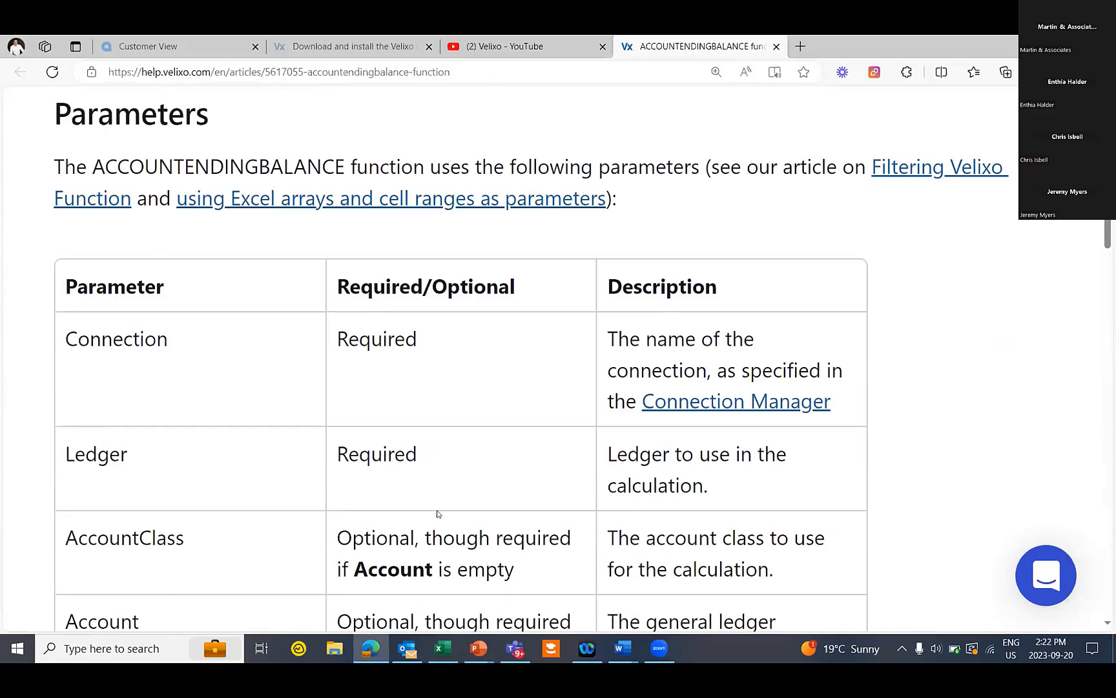
{"action": "scroll", "coordinate": [447, 509], "scroll_direction": "down", "scroll_amount": 18}
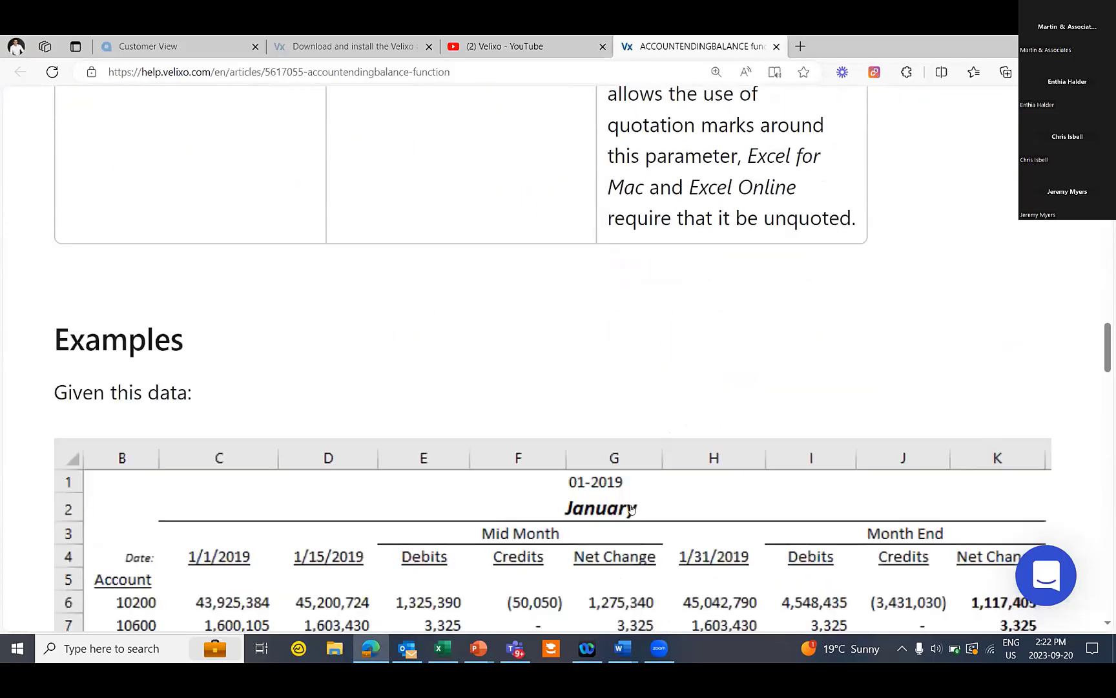
{"action": "scroll", "coordinate": [628, 519], "scroll_direction": "down", "scroll_amount": 3}
{"action": "scroll", "coordinate": [628, 517], "scroll_direction": "up", "scroll_amount": 2}
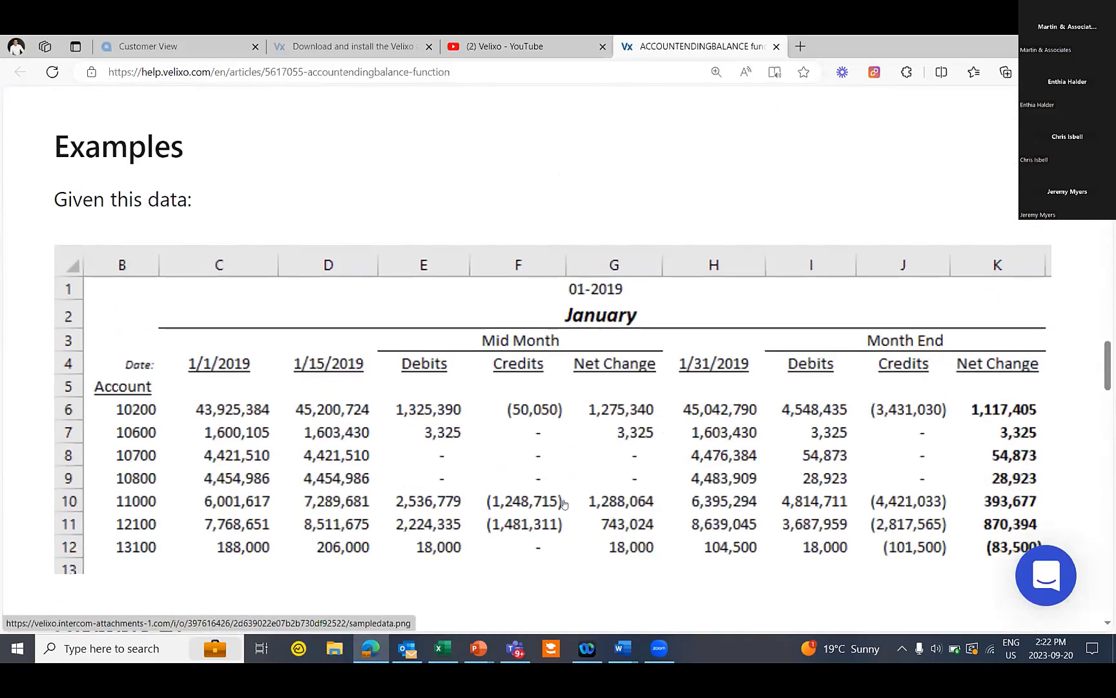
{"action": "scroll", "coordinate": [545, 489], "scroll_direction": "down", "scroll_amount": 5}
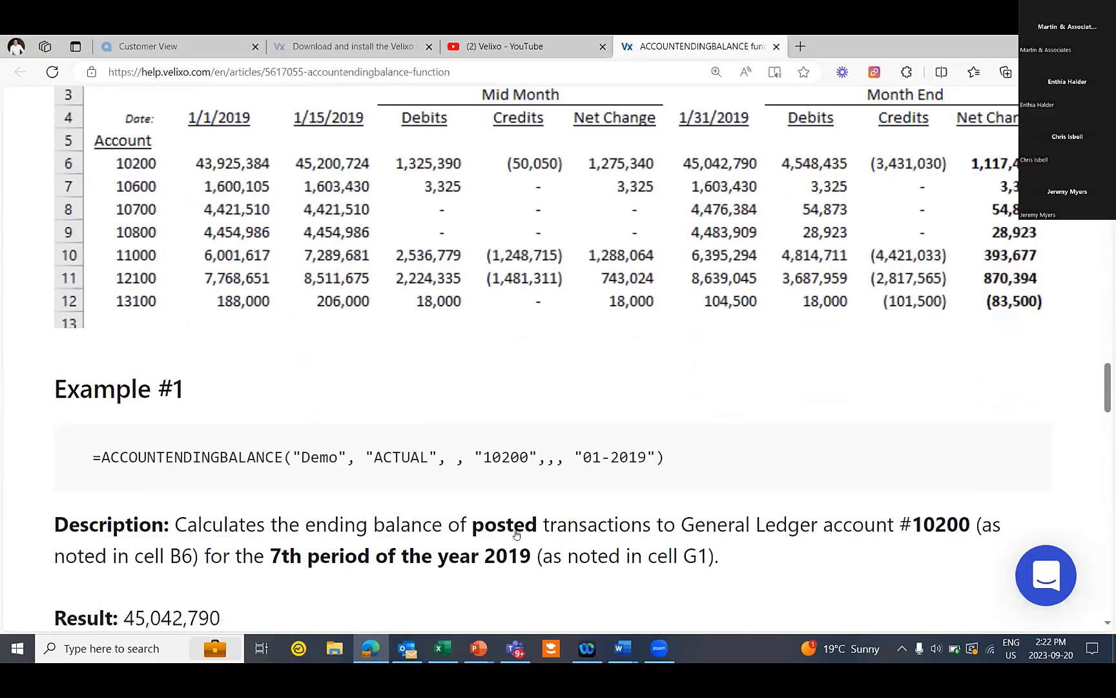
{"action": "scroll", "coordinate": [522, 489], "scroll_direction": "down", "scroll_amount": 2}
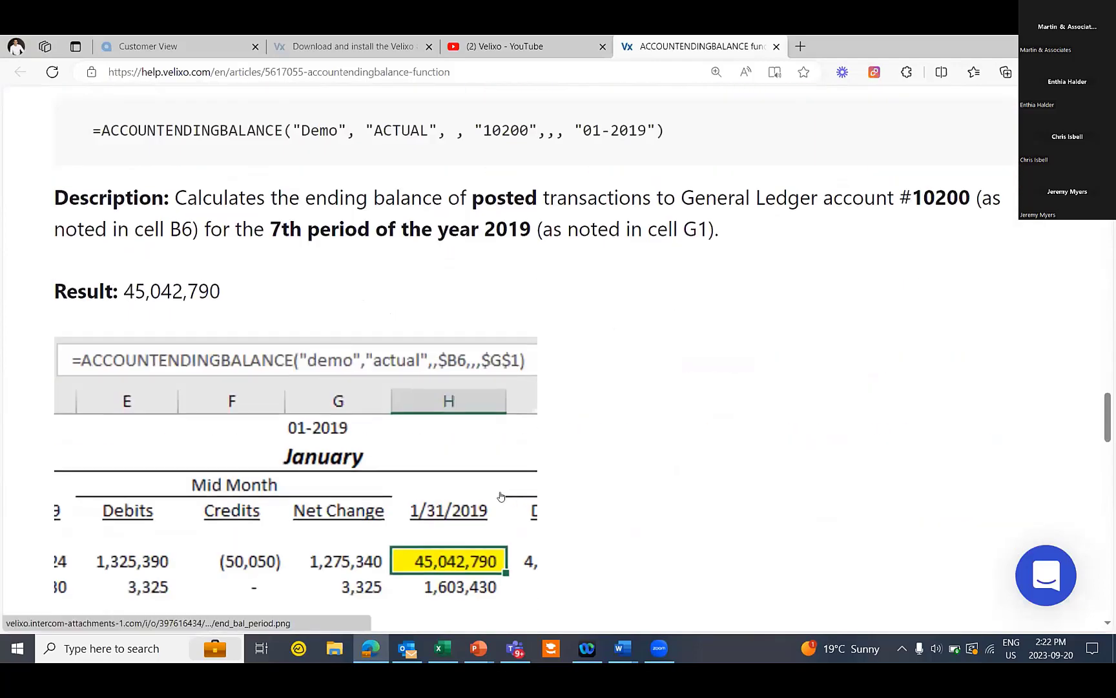
{"action": "scroll", "coordinate": [514, 497], "scroll_direction": "down", "scroll_amount": 3}
{"action": "scroll", "coordinate": [513, 498], "scroll_direction": "down", "scroll_amount": 5}
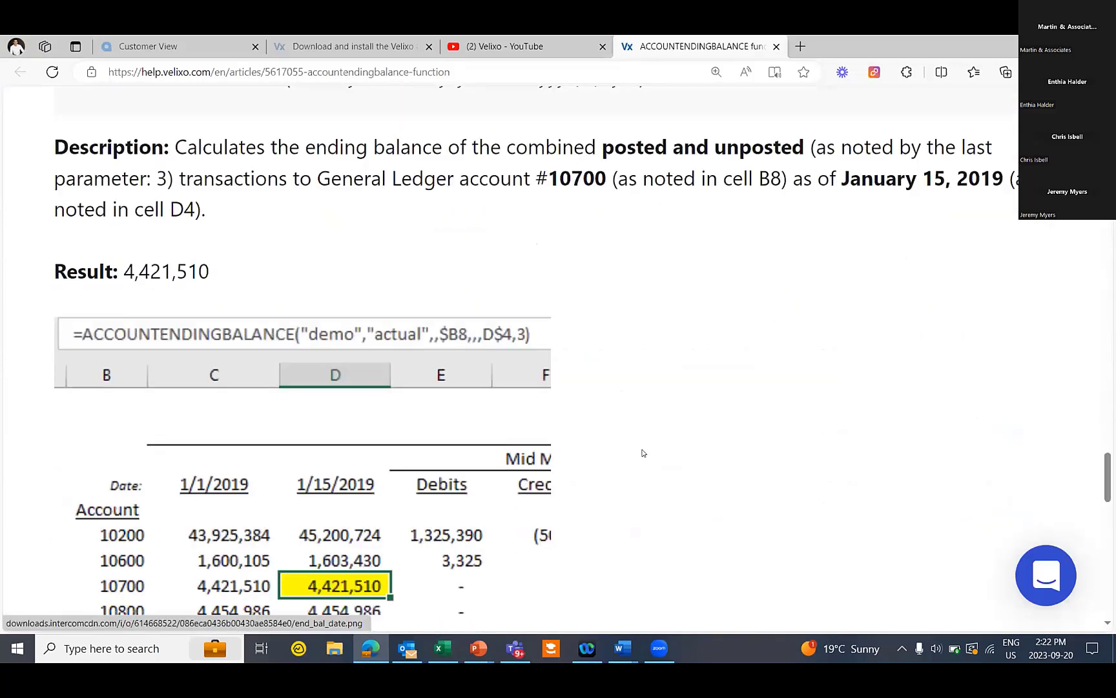
{"action": "left_click_drag", "start_coordinate": [1107, 477], "coordinate": [1106, 117]}
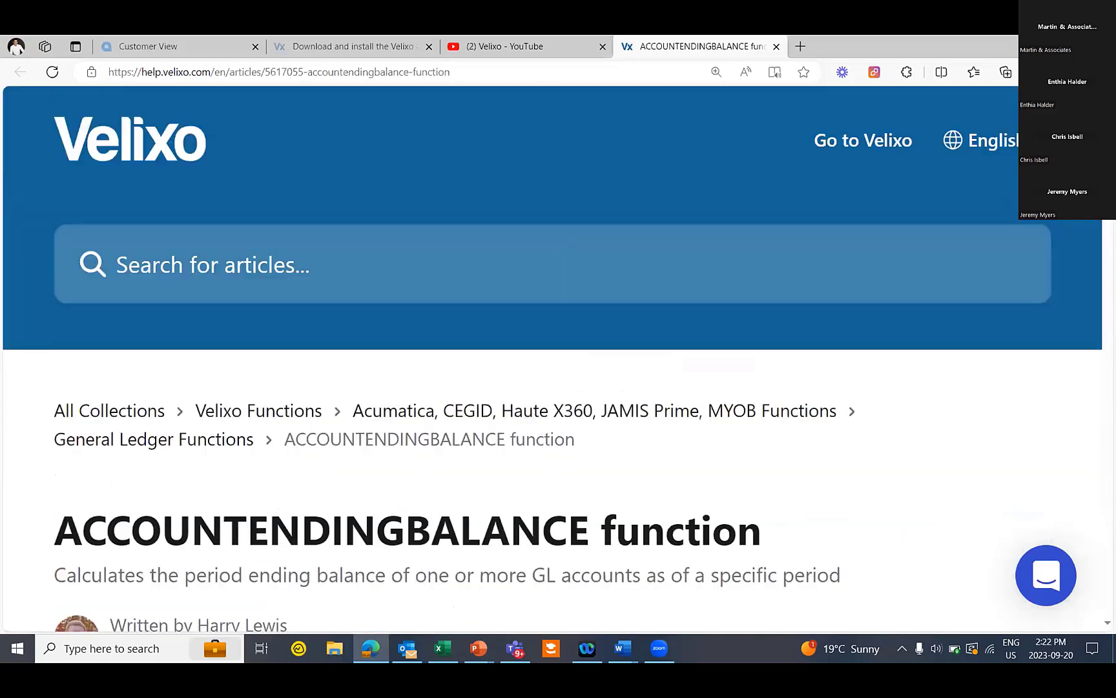
Go up to the Velixo Functions collection in the Help Center and scroll through it
{"action": "left_click", "coordinate": [268, 405]}
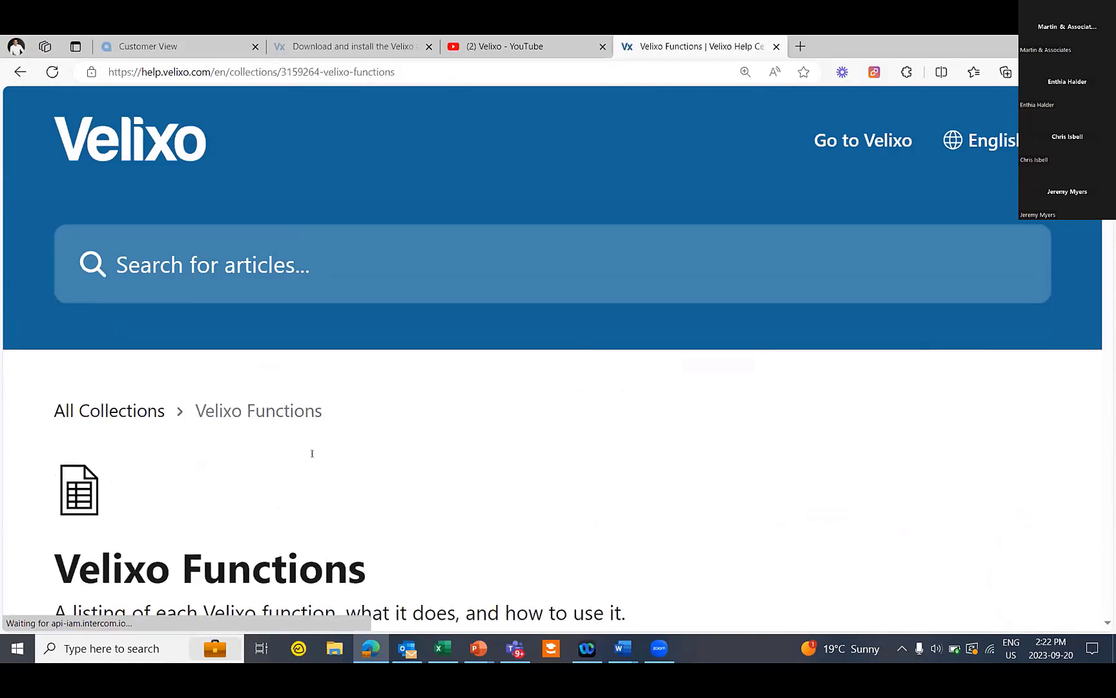
{"action": "scroll", "coordinate": [308, 446], "scroll_direction": "down", "scroll_amount": 5}
{"action": "scroll", "coordinate": [349, 444], "scroll_direction": "down", "scroll_amount": 5}
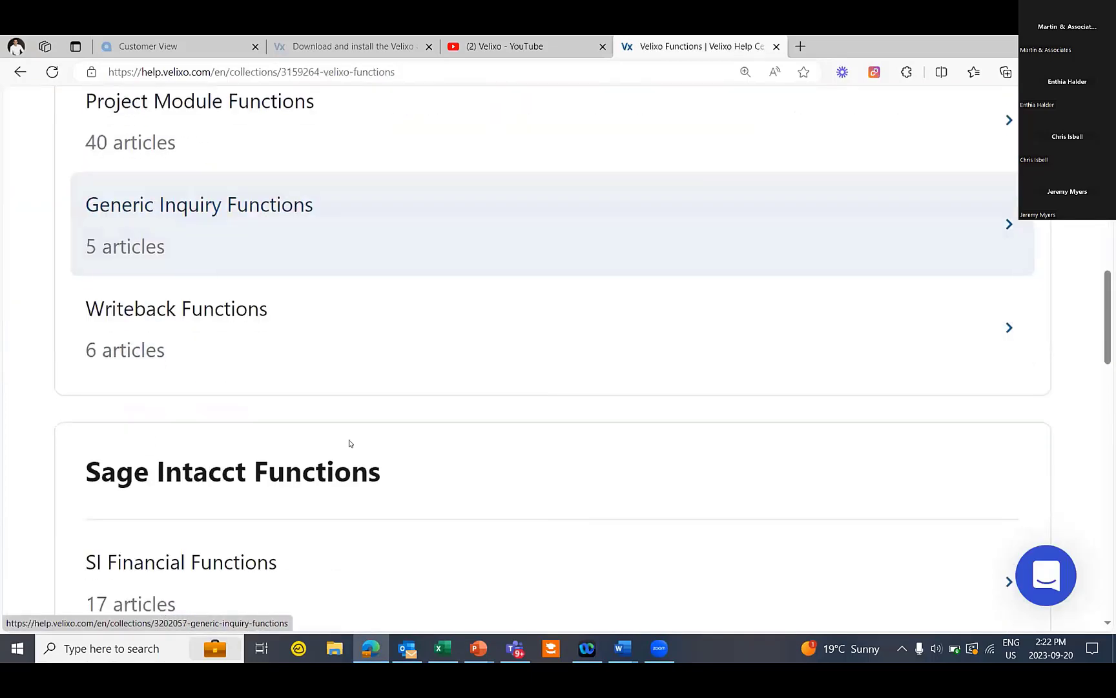
{"action": "scroll", "coordinate": [349, 444], "scroll_direction": "up", "scroll_amount": 5}
{"action": "scroll", "coordinate": [287, 413], "scroll_direction": "up", "scroll_amount": 6}
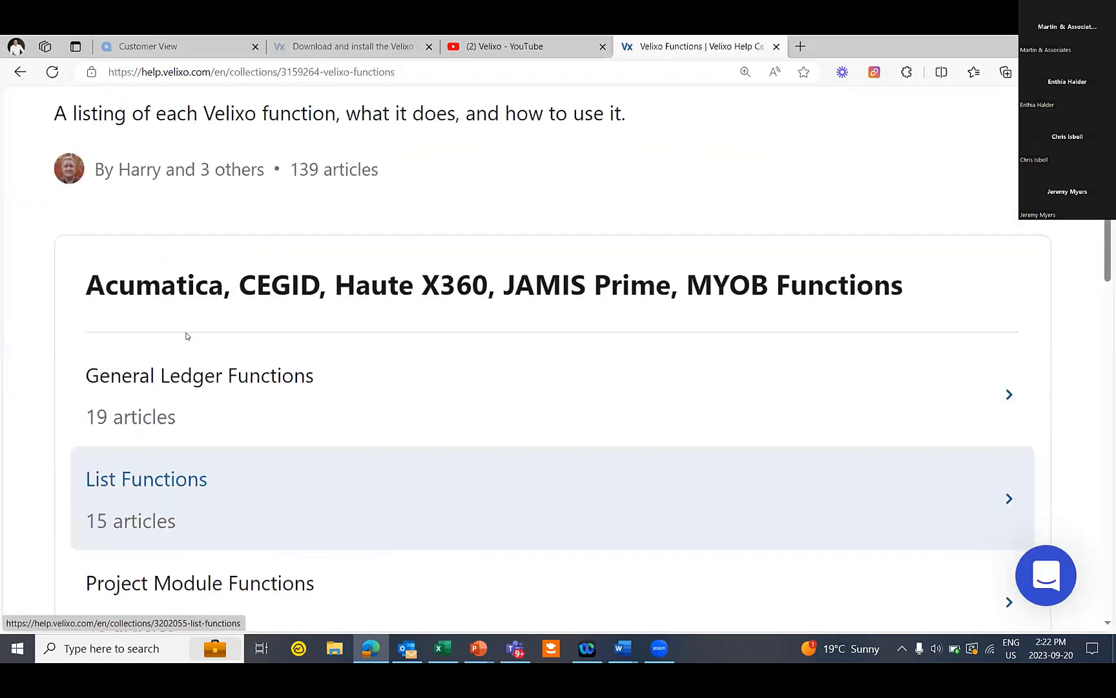
From the Help Center home, browse the Example Reports and Tutorials collection, then return to Excel
{"action": "left_click", "coordinate": [99, 247]}
{"action": "scroll", "coordinate": [364, 446], "scroll_direction": "down", "scroll_amount": 7}
{"action": "scroll", "coordinate": [365, 452], "scroll_direction": "down", "scroll_amount": 1}
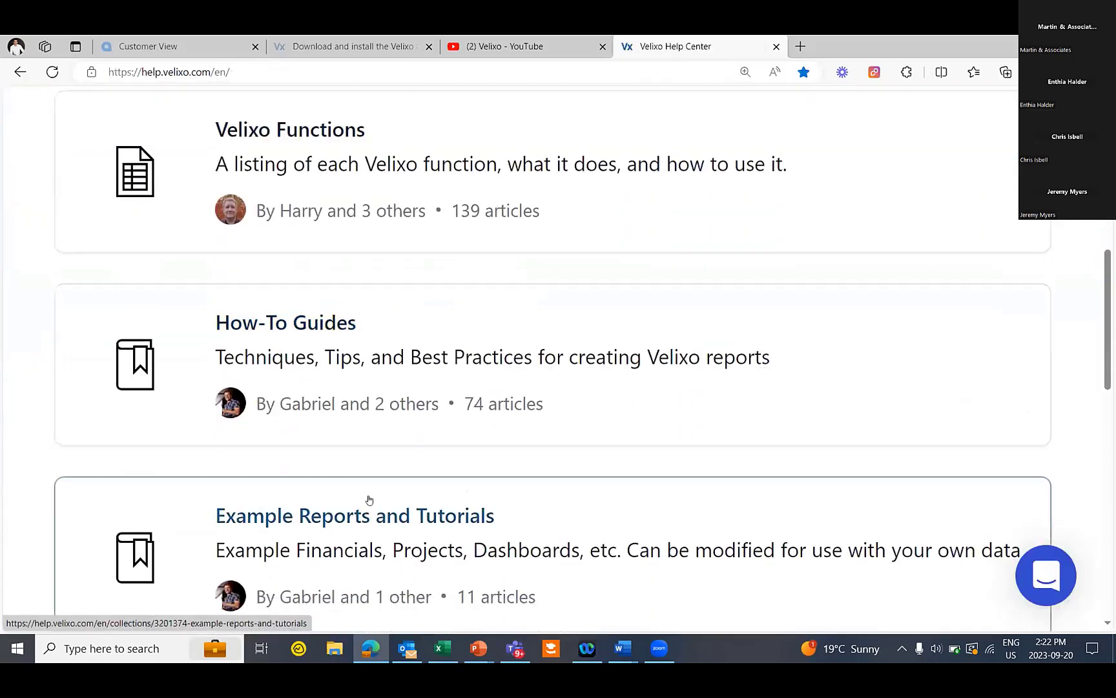
{"action": "scroll", "coordinate": [370, 499], "scroll_direction": "down", "scroll_amount": 3}
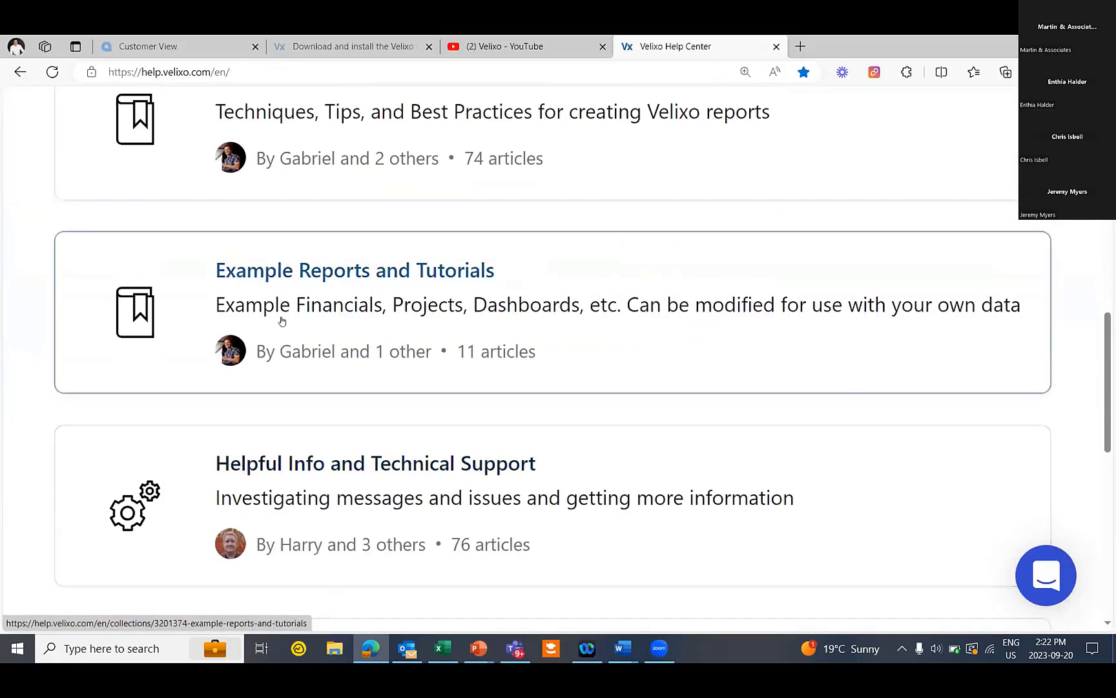
{"action": "left_click", "coordinate": [314, 285]}
{"action": "scroll", "coordinate": [365, 362], "scroll_direction": "down", "scroll_amount": 5}
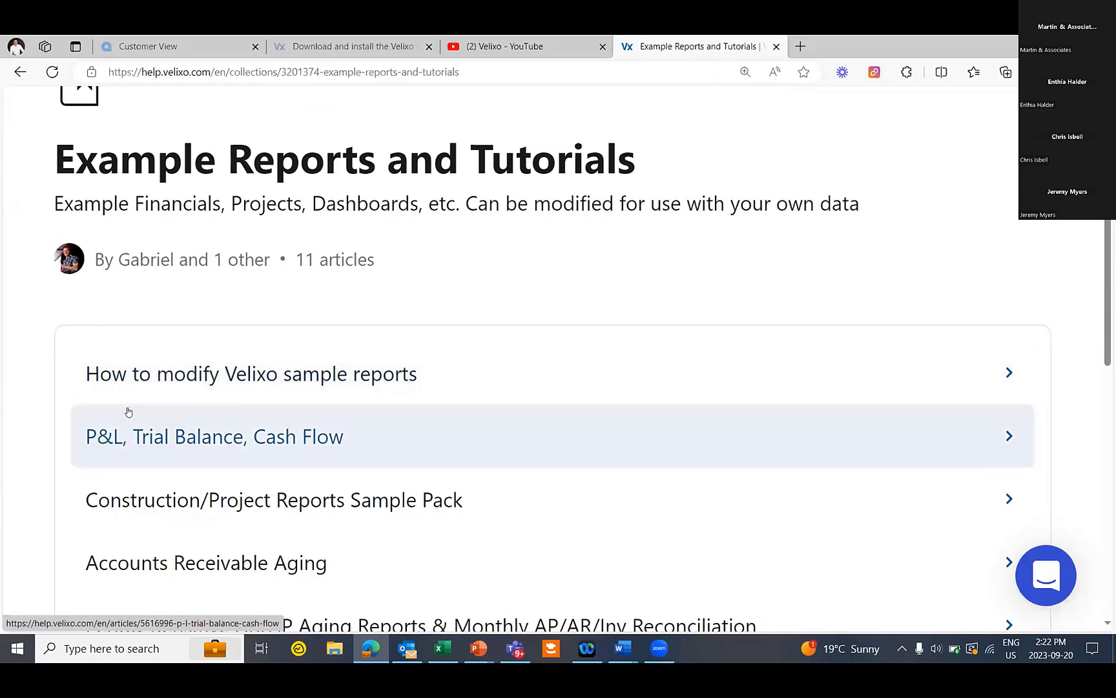
{"action": "scroll", "coordinate": [377, 439], "scroll_direction": "down", "scroll_amount": 2}
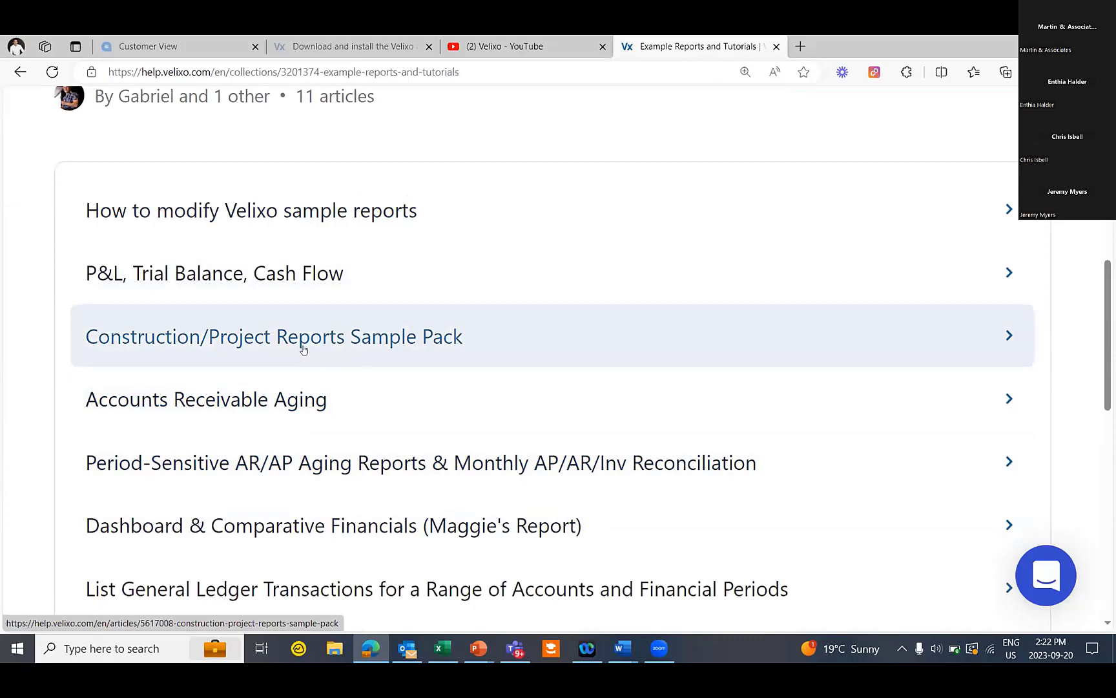
{"action": "scroll", "coordinate": [332, 488], "scroll_direction": "up", "scroll_amount": 6}
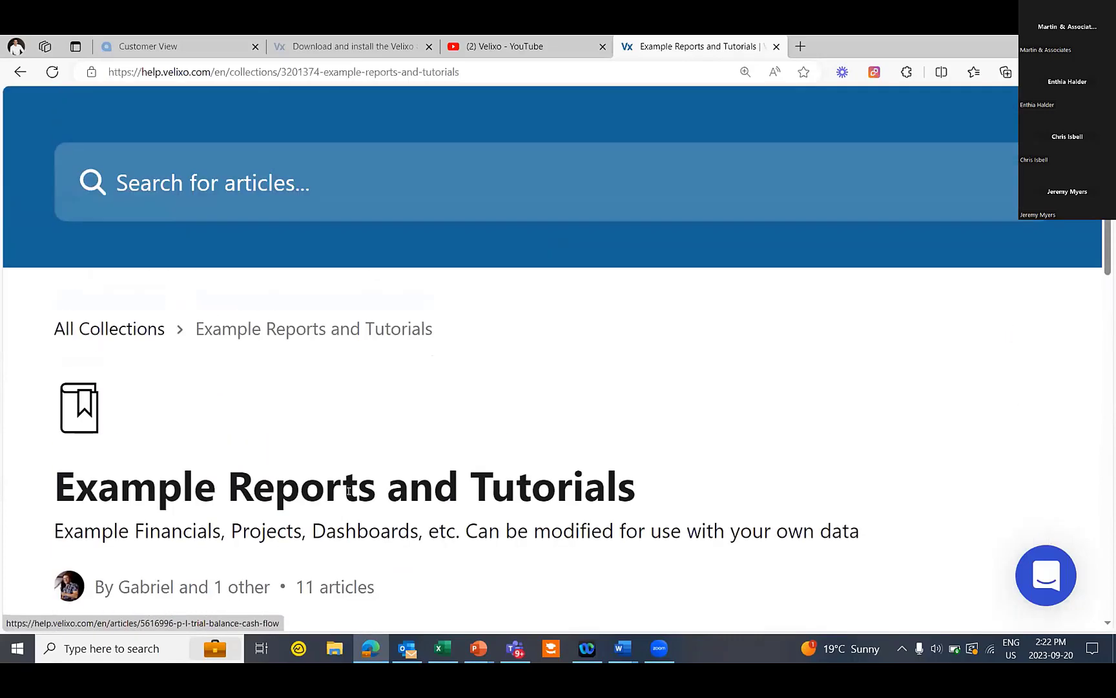
{"action": "scroll", "coordinate": [569, 177], "scroll_direction": "up", "scroll_amount": 1}
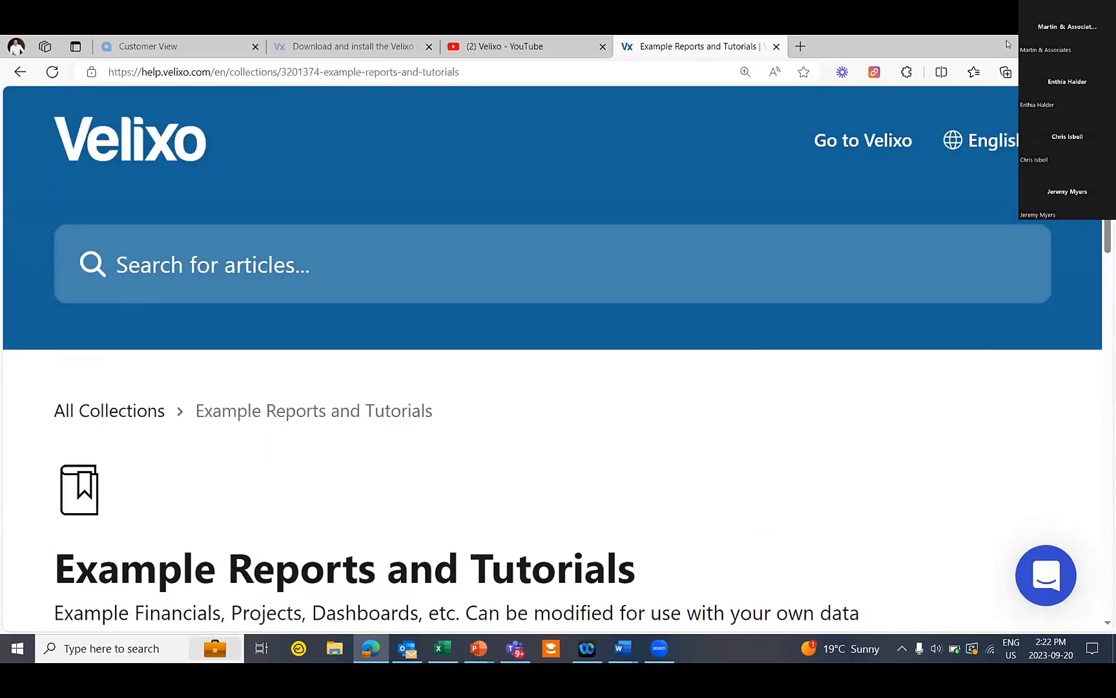
{"action": "key", "text": "alt+Tab"}
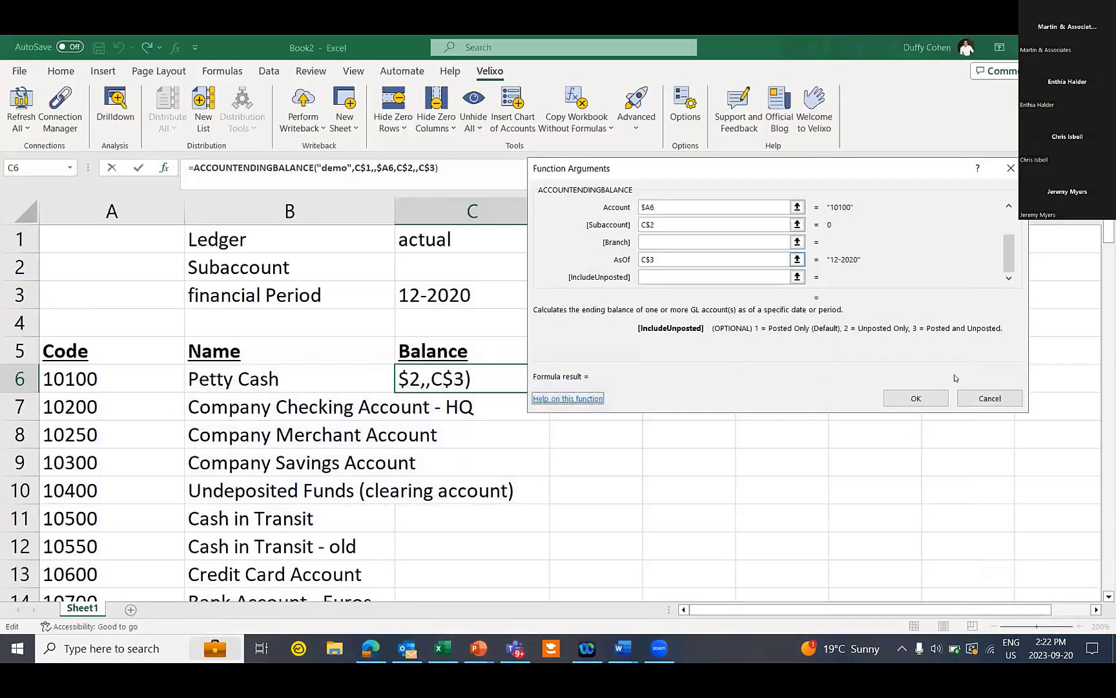
Confirm C6's ACCOUNTENDINGBALANCE formula, fill it down column C, and format it as right-aligned accounting
{"action": "left_click", "coordinate": [917, 396]}
{"action": "double_click", "coordinate": [547, 392]}
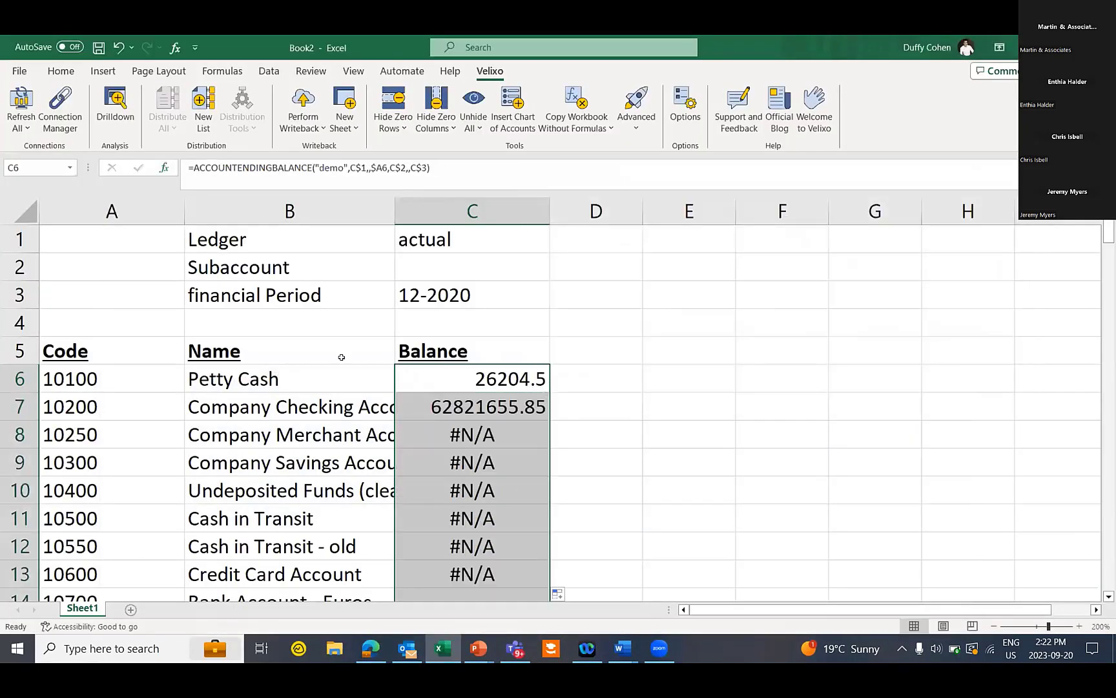
{"action": "left_click", "coordinate": [62, 70]}
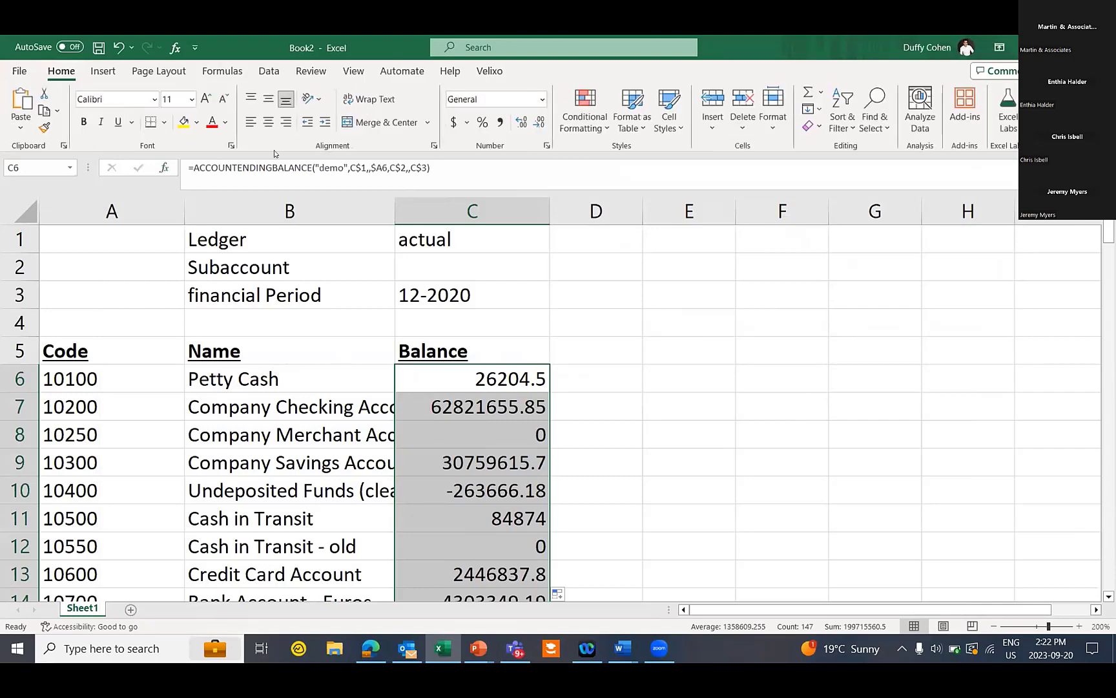
{"action": "left_click", "coordinate": [453, 122]}
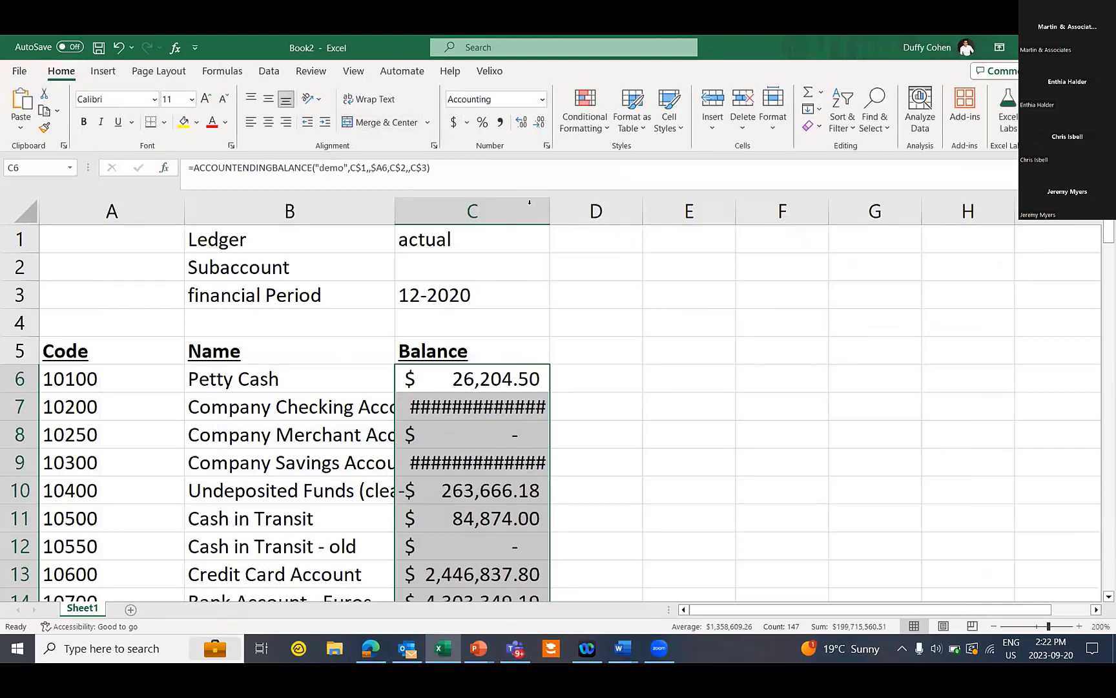
{"action": "double_click", "coordinate": [548, 199]}
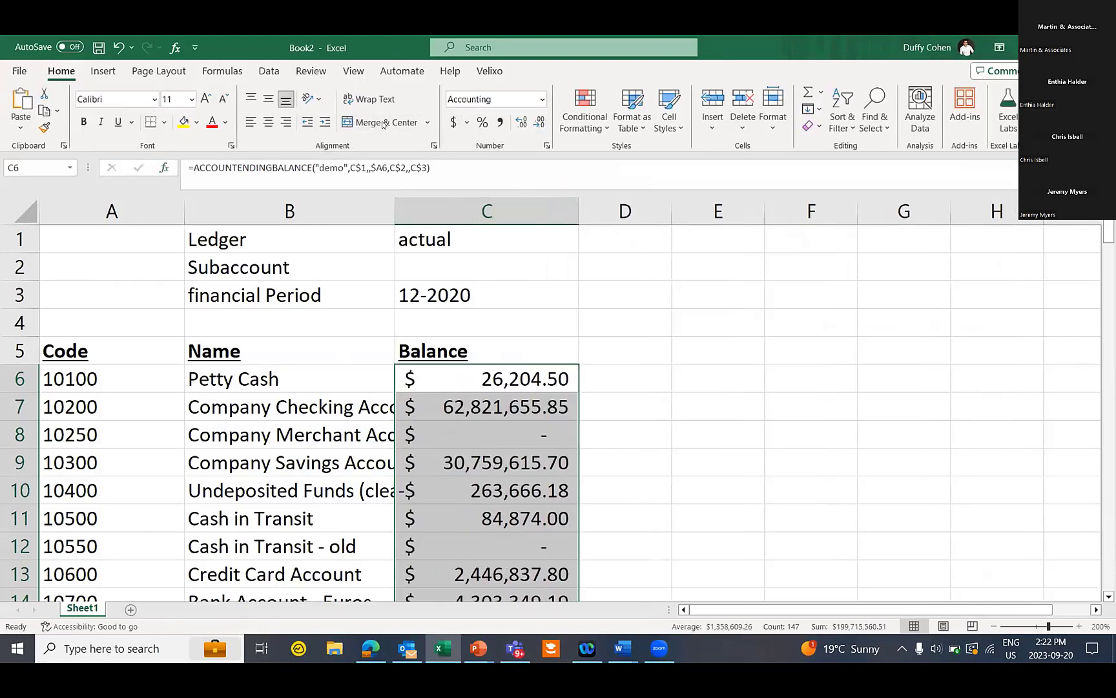
{"action": "left_click", "coordinate": [461, 204]}
{"action": "left_click", "coordinate": [286, 122]}
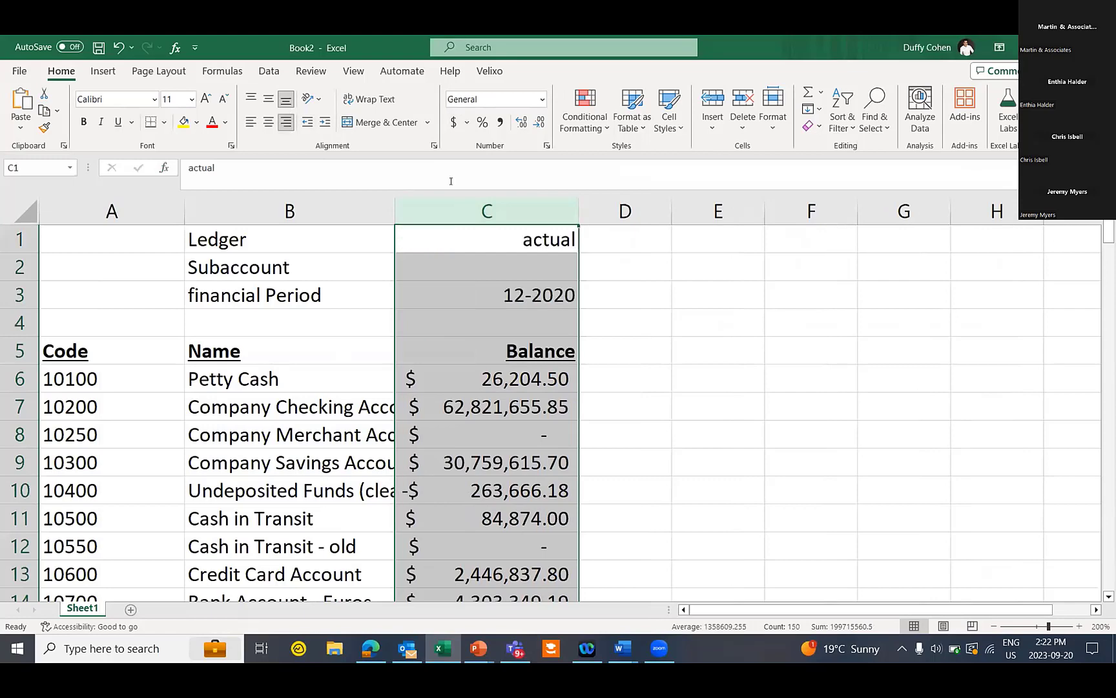
{"action": "left_click", "coordinate": [663, 329]}
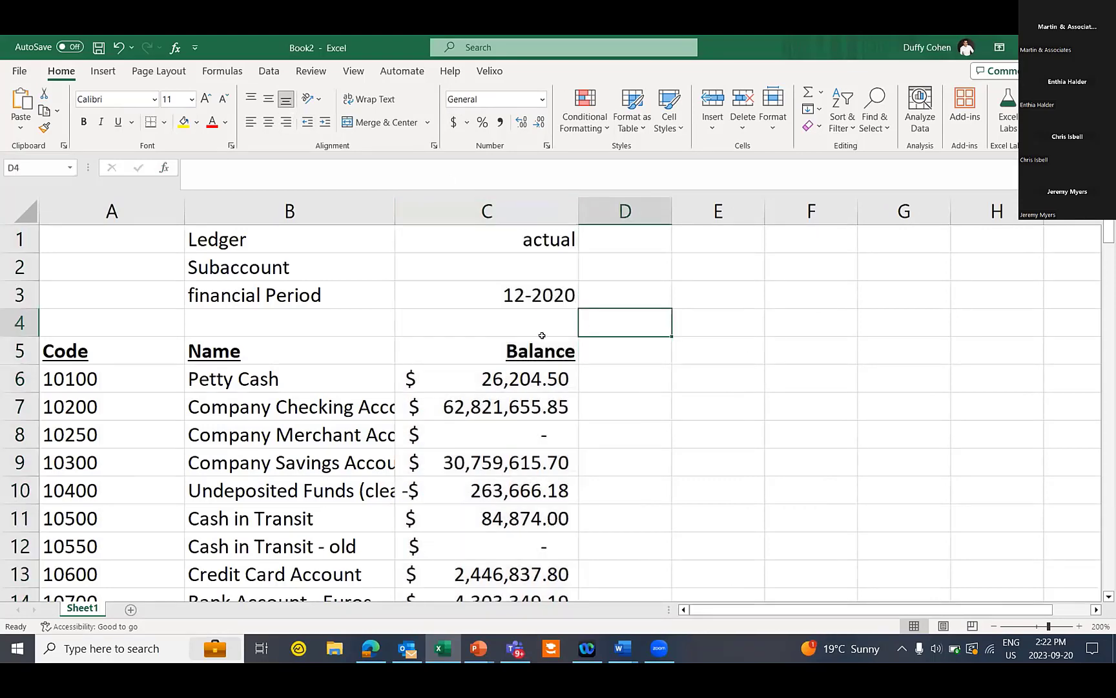
Change the financial period in C3 to 11-2020
{"action": "double_click", "coordinate": [521, 292]}
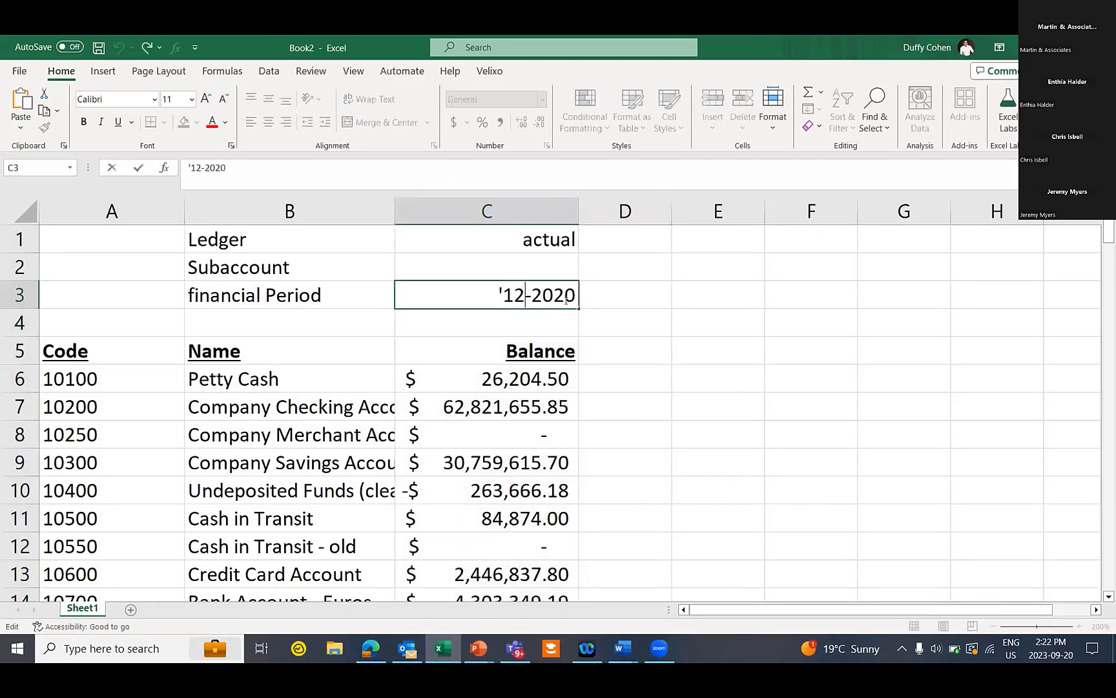
{"action": "key", "text": "BackSpace"}
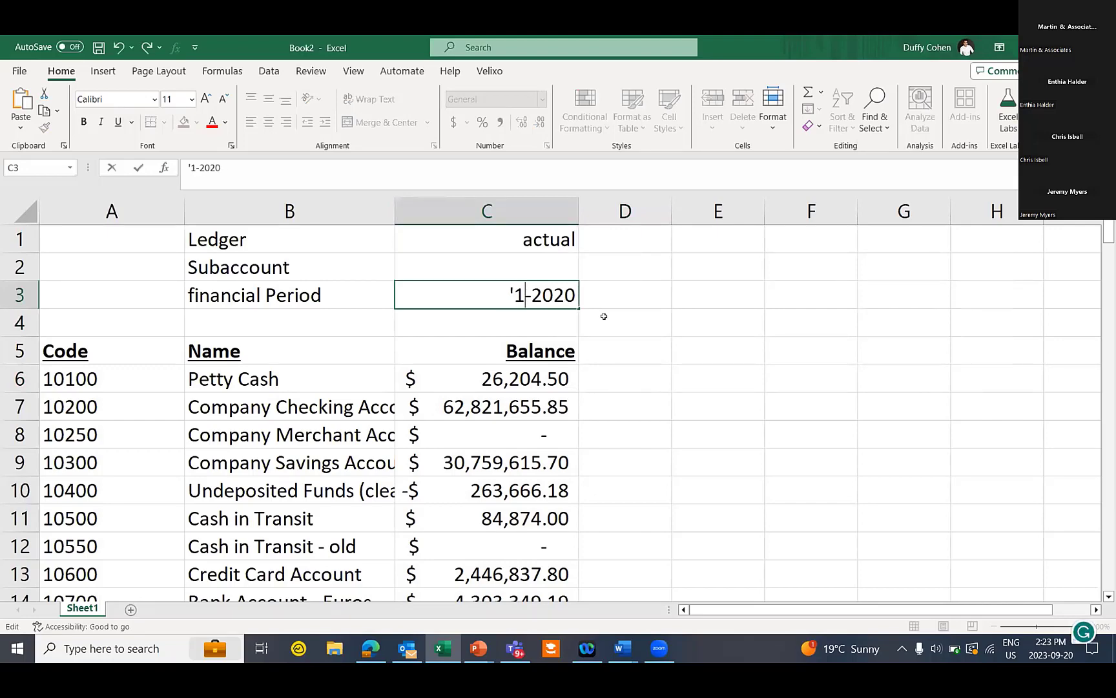
{"action": "type", "text": "1"}
{"action": "key", "text": "Tab"}
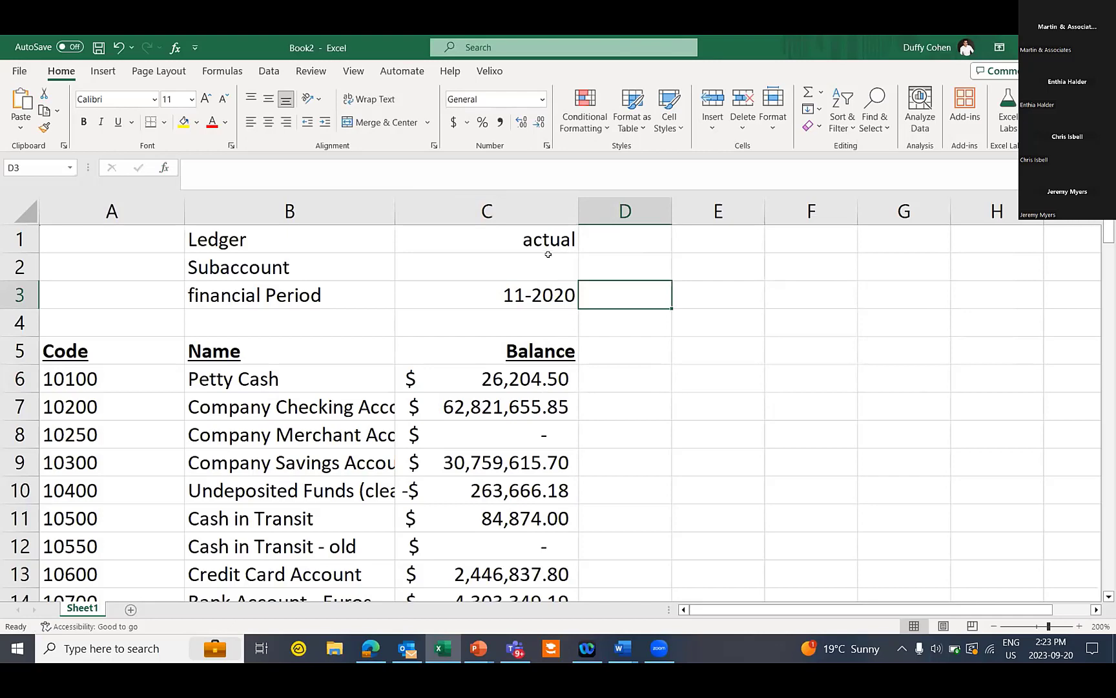
Copy balance column C into column D and change D3's period to 11-2019
{"action": "left_click", "coordinate": [501, 210]}
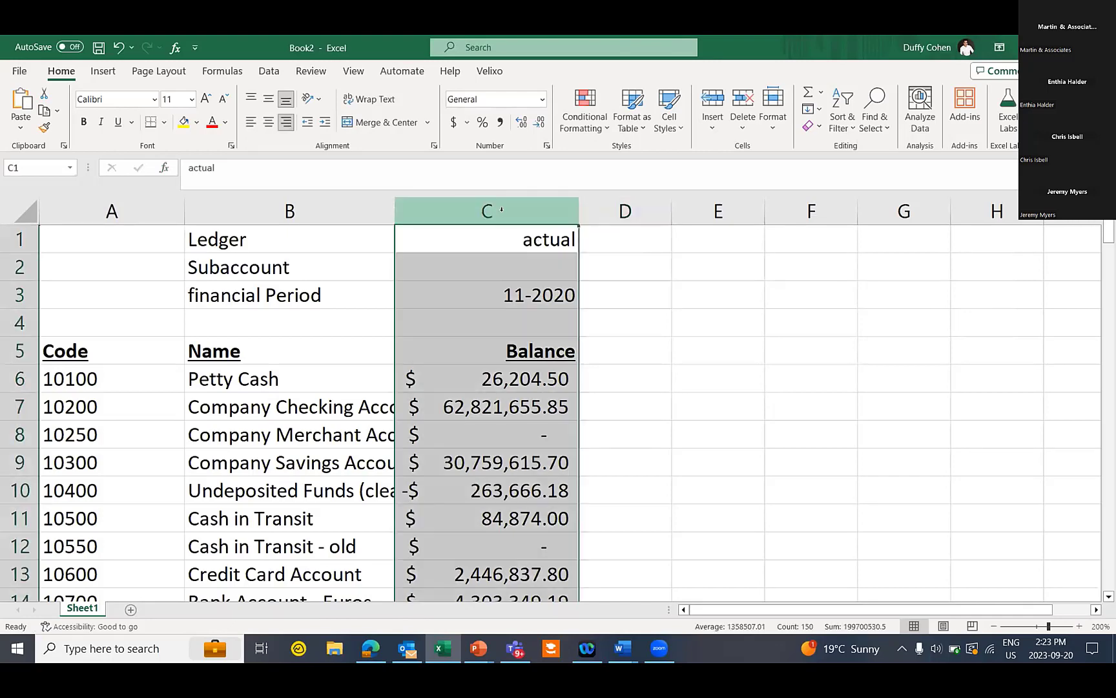
{"action": "right_click", "coordinate": [501, 208]}
{"action": "left_click", "coordinate": [567, 267]}
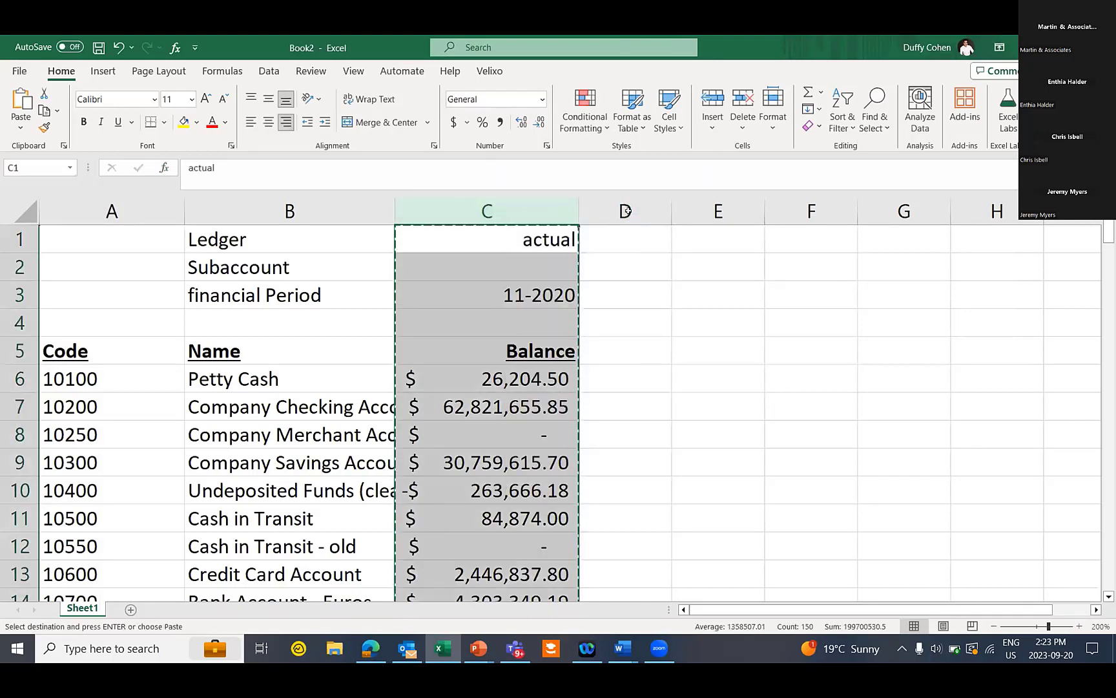
{"action": "left_click", "coordinate": [632, 208]}
{"action": "key", "text": "ctrl+v"}
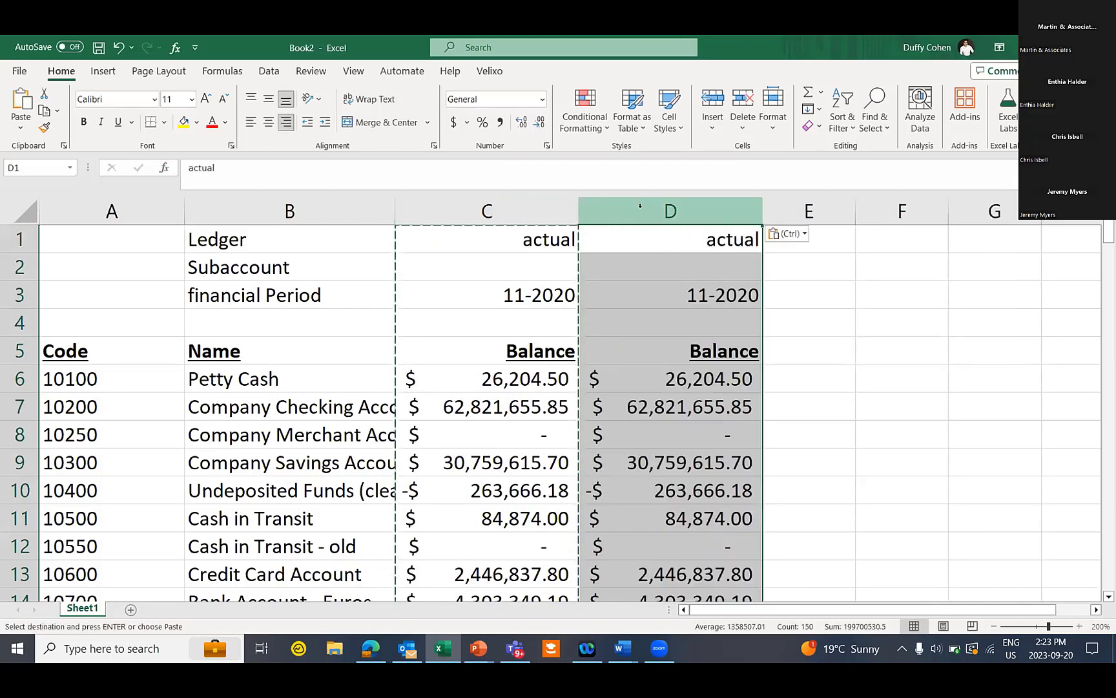
{"action": "double_click", "coordinate": [753, 292]}
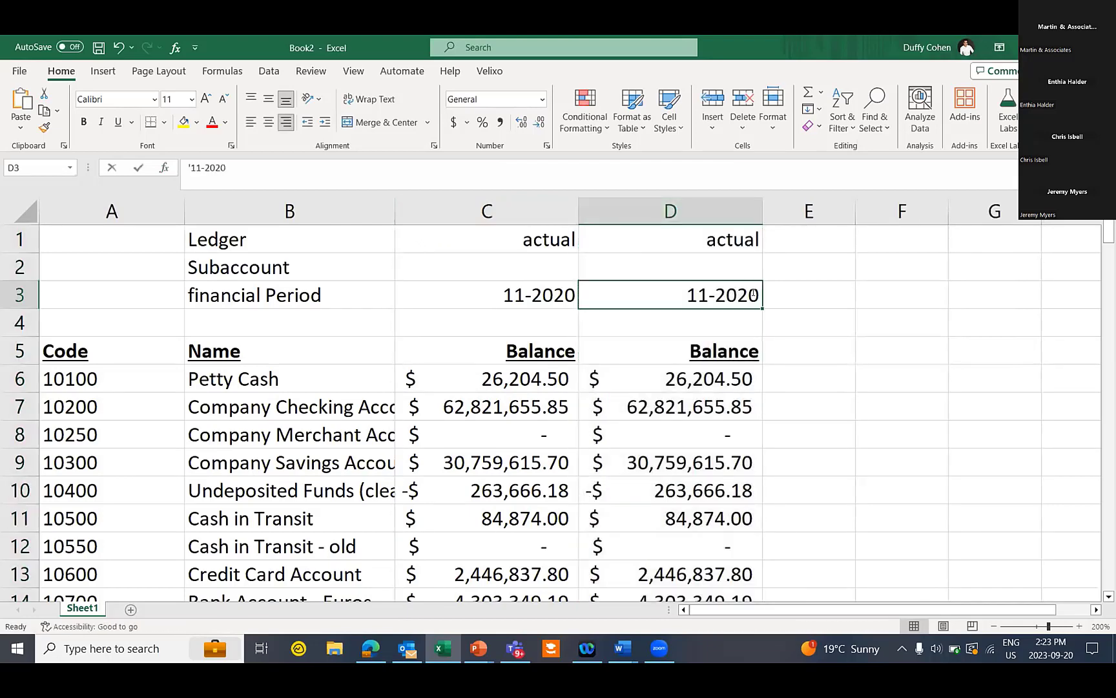
{"action": "key", "text": "BackSpace"}
{"action": "key", "text": "BackSpace"}
{"action": "type", "text": "19"}
{"action": "left_click", "coordinate": [807, 291]}
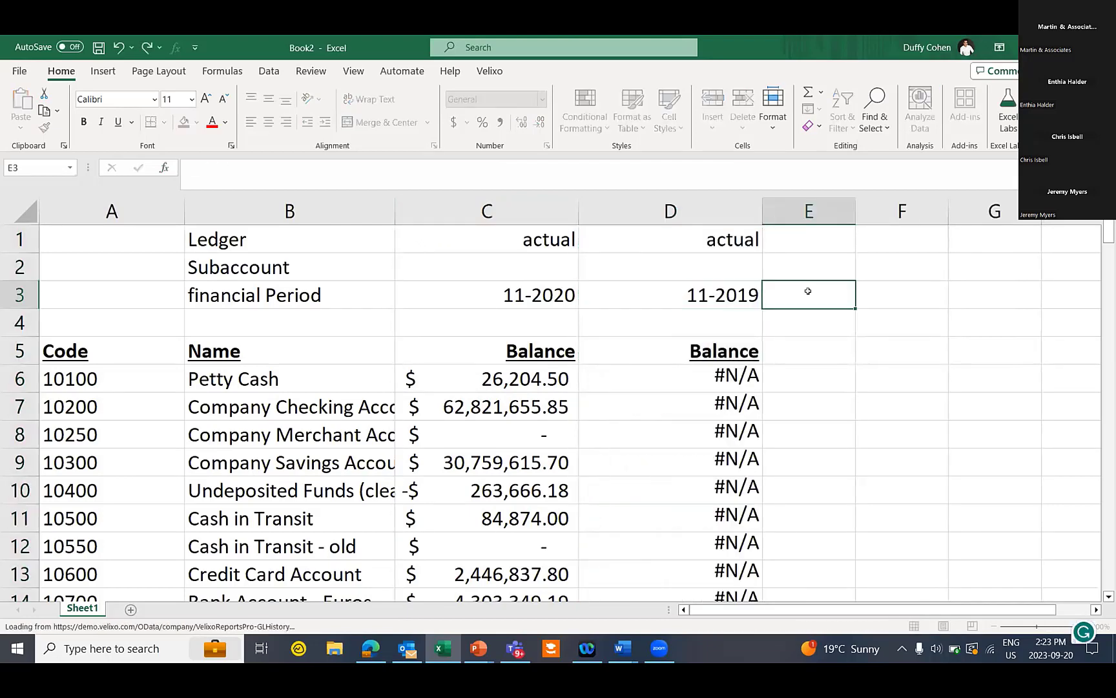
Add a Variance heading in E5 with =C6-D6 filled down, and widen column E
{"action": "left_click", "coordinate": [803, 347]}
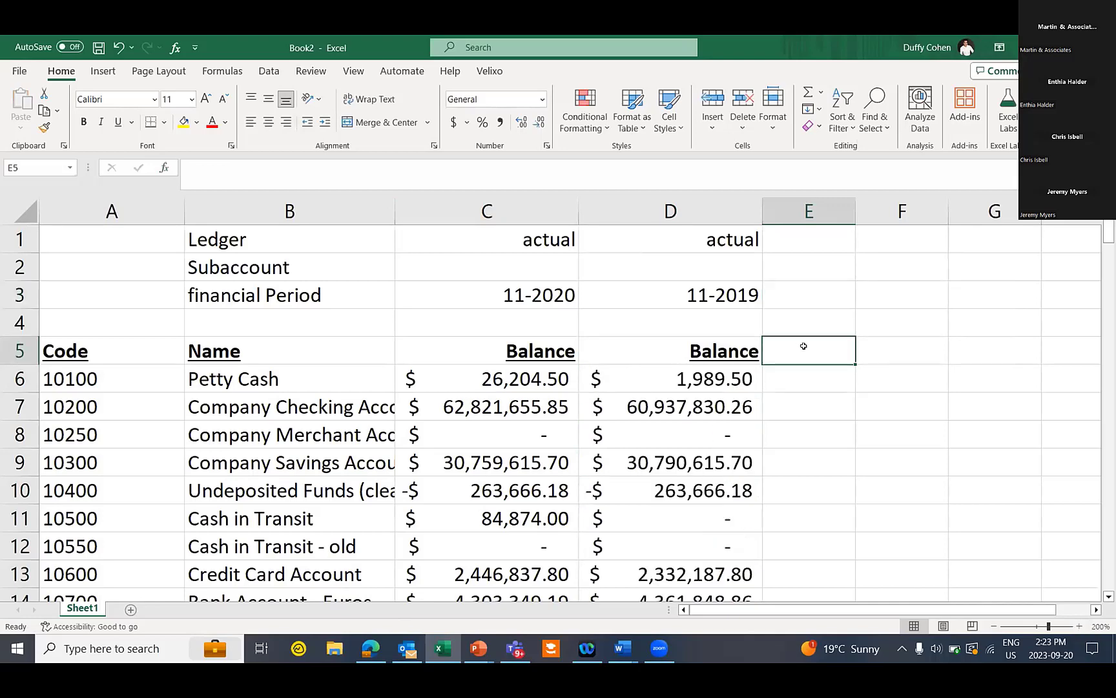
{"action": "type", "text": "Variance"}
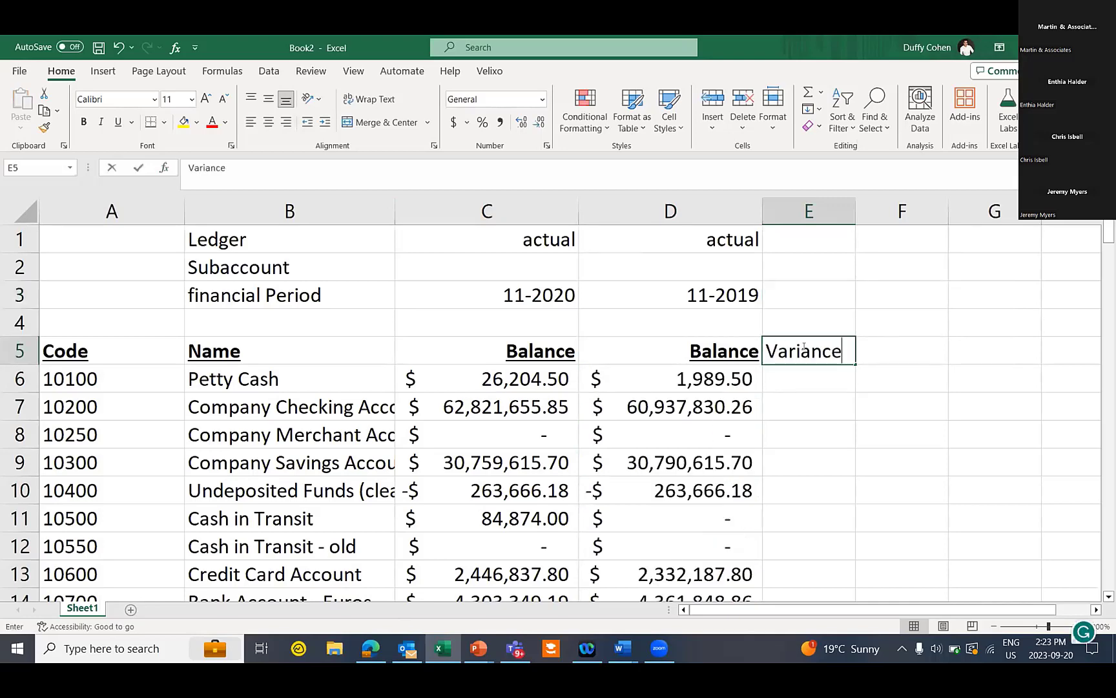
{"action": "key", "text": "Return"}
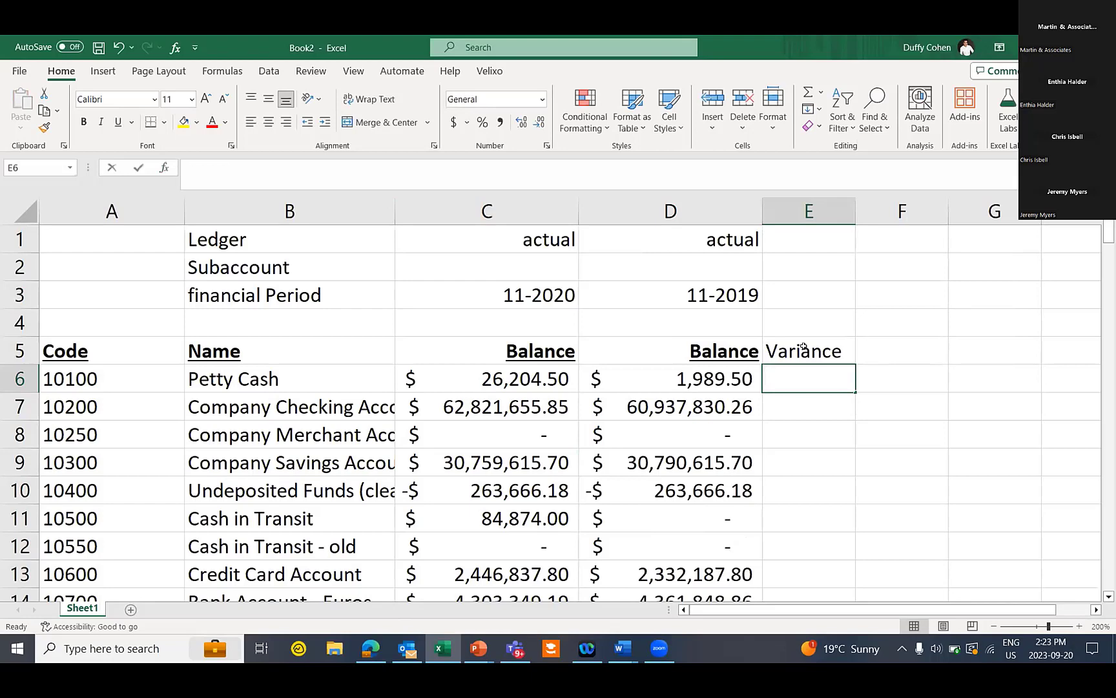
{"action": "type", "text": "=c6-d6"}
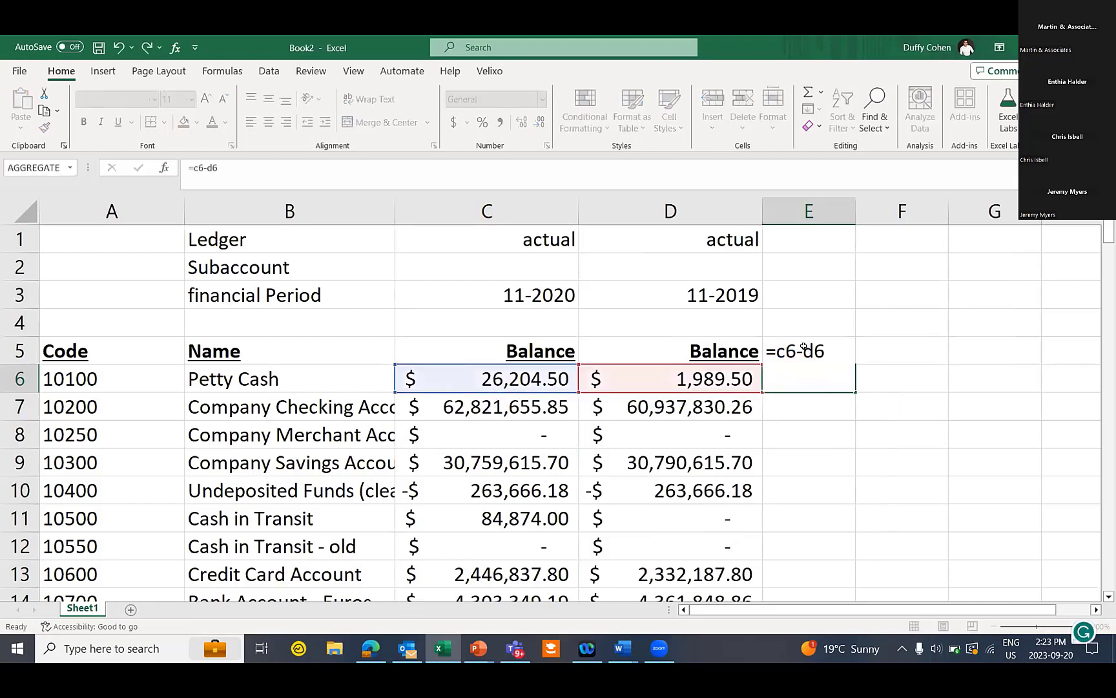
{"action": "key", "text": "Return"}
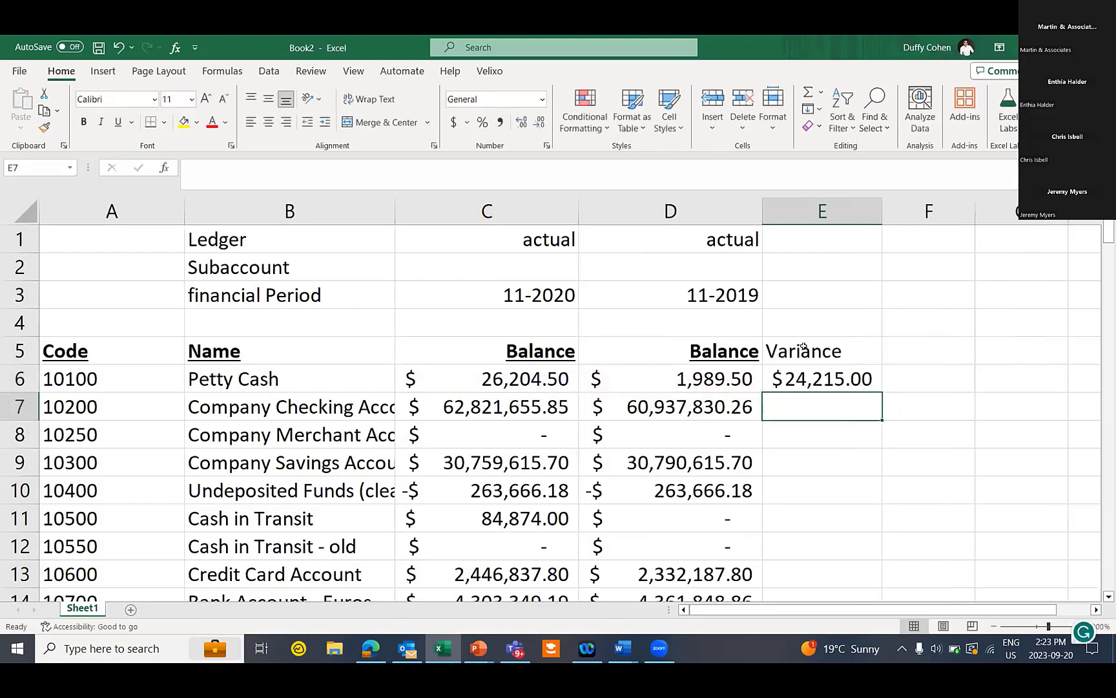
{"action": "left_click", "coordinate": [844, 378]}
{"action": "double_click", "coordinate": [880, 385]}
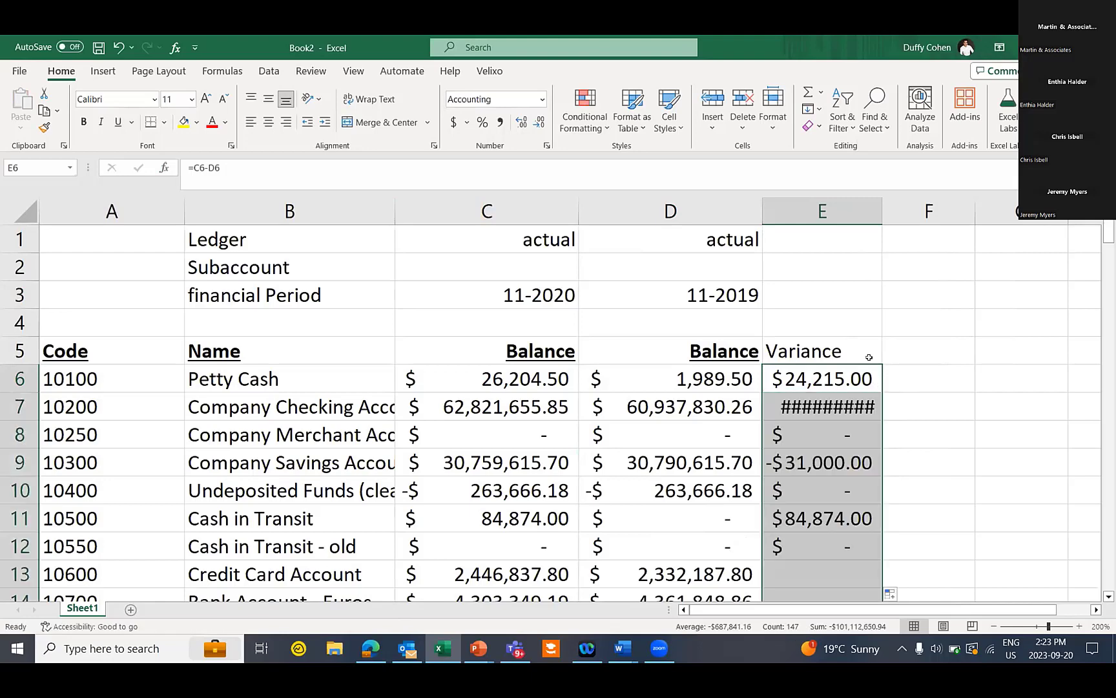
{"action": "left_click_drag", "start_coordinate": [881, 212], "coordinate": [922, 211]}
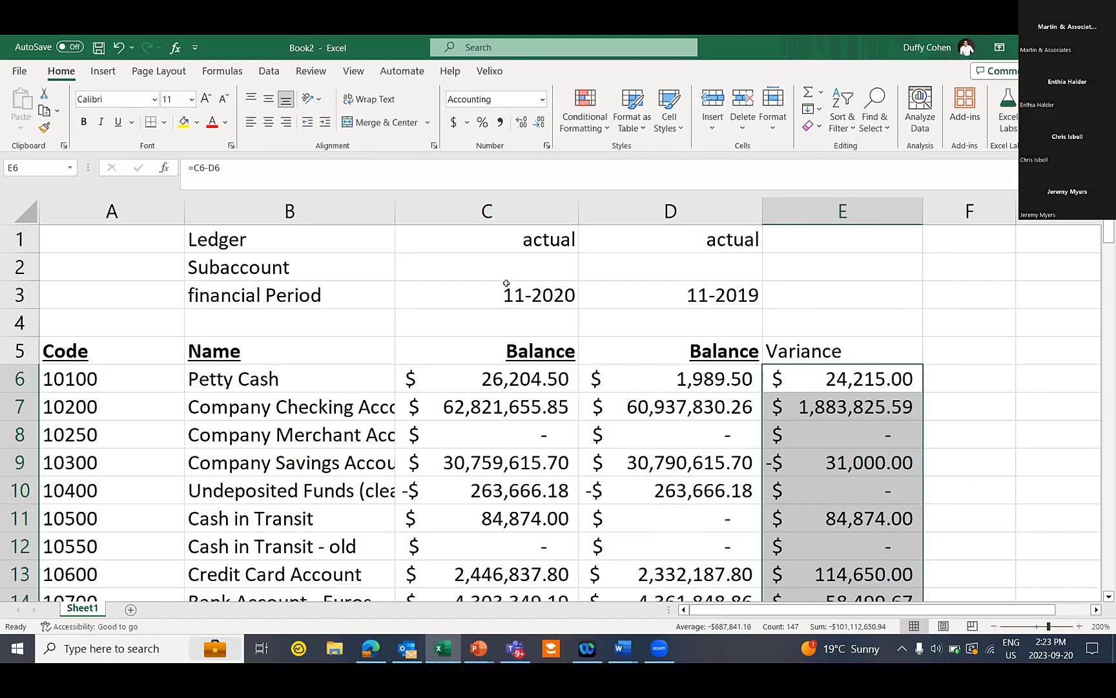
Switch the ledger in D1 from actual to budget and review the recalculated balances
{"action": "double_click", "coordinate": [711, 236]}
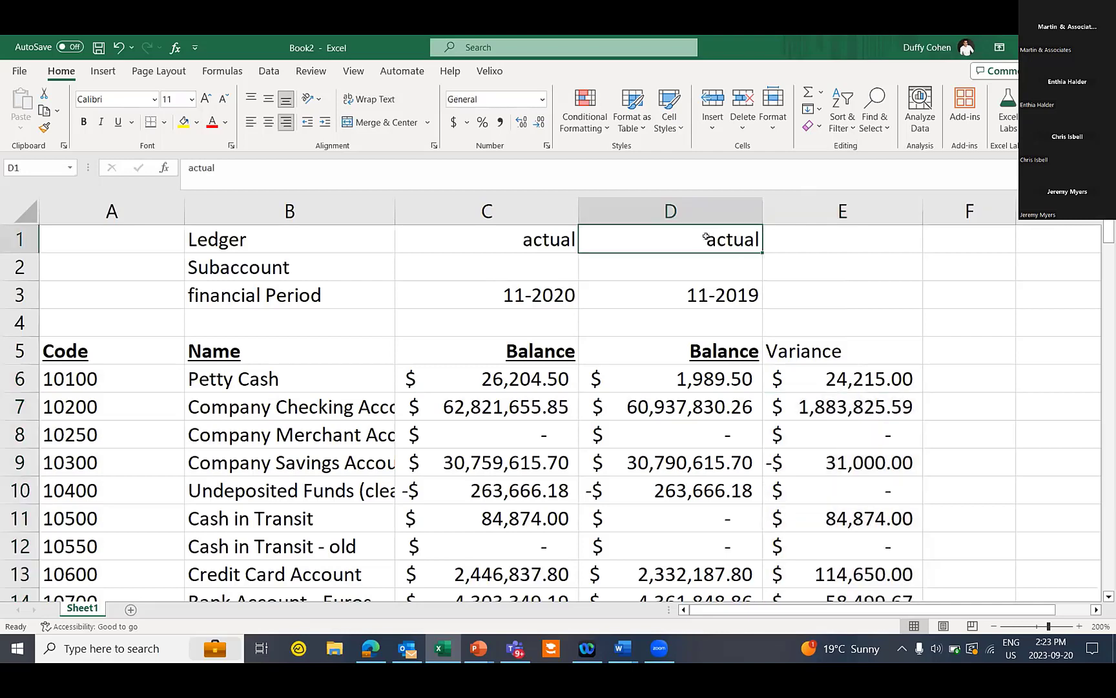
{"action": "left_click_drag", "start_coordinate": [702, 237], "coordinate": [839, 230]}
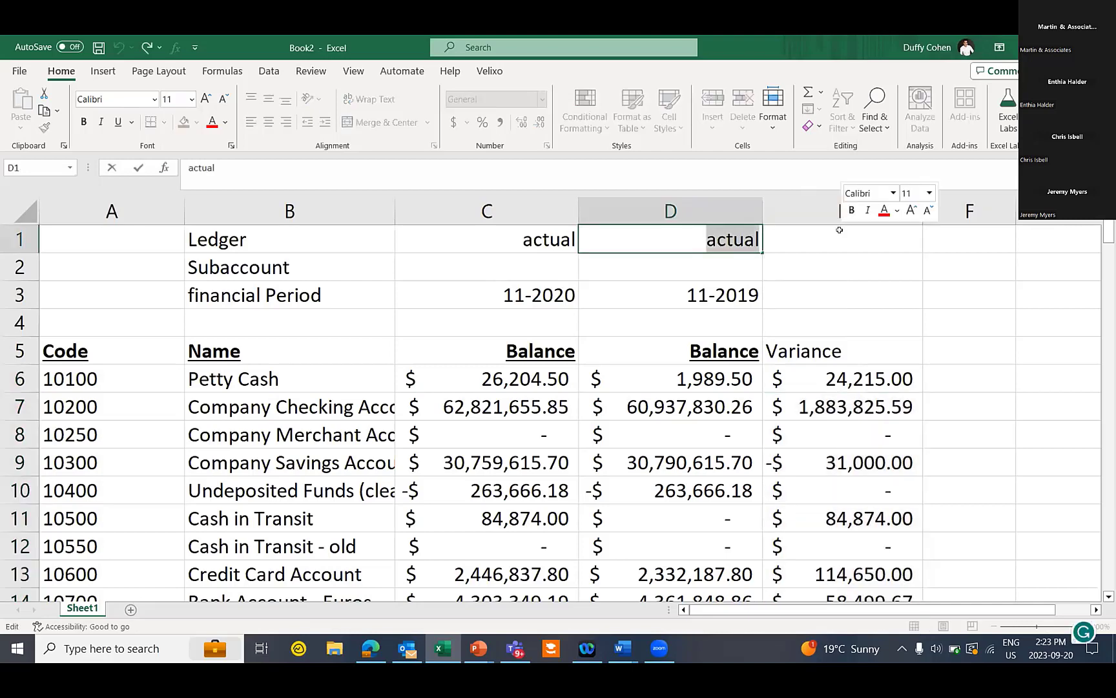
{"action": "type", "text": "budget"}
{"action": "left_click", "coordinate": [840, 230]}
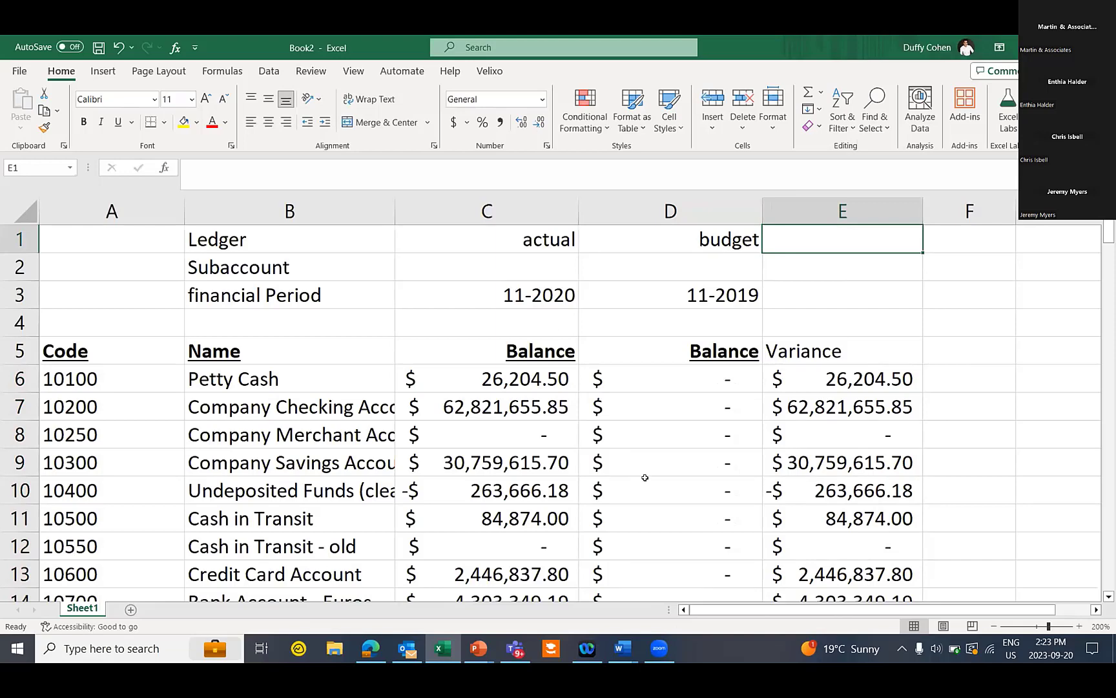
{"action": "scroll", "coordinate": [485, 469], "scroll_direction": "down", "scroll_amount": 18}
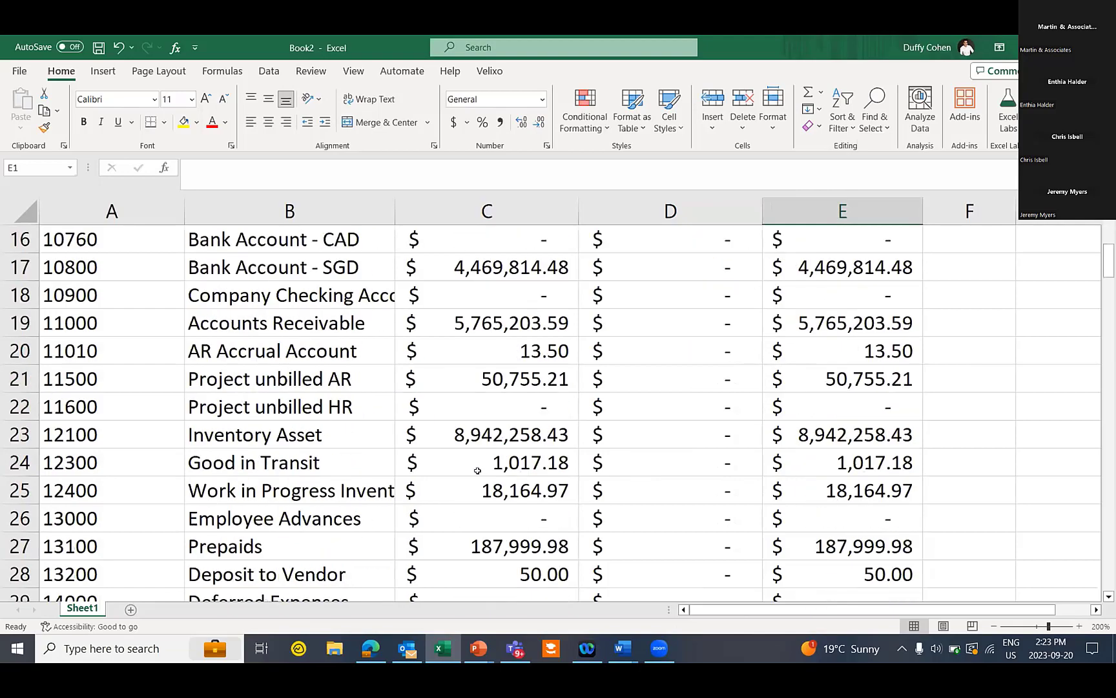
{"action": "scroll", "coordinate": [518, 479], "scroll_direction": "down", "scroll_amount": 7}
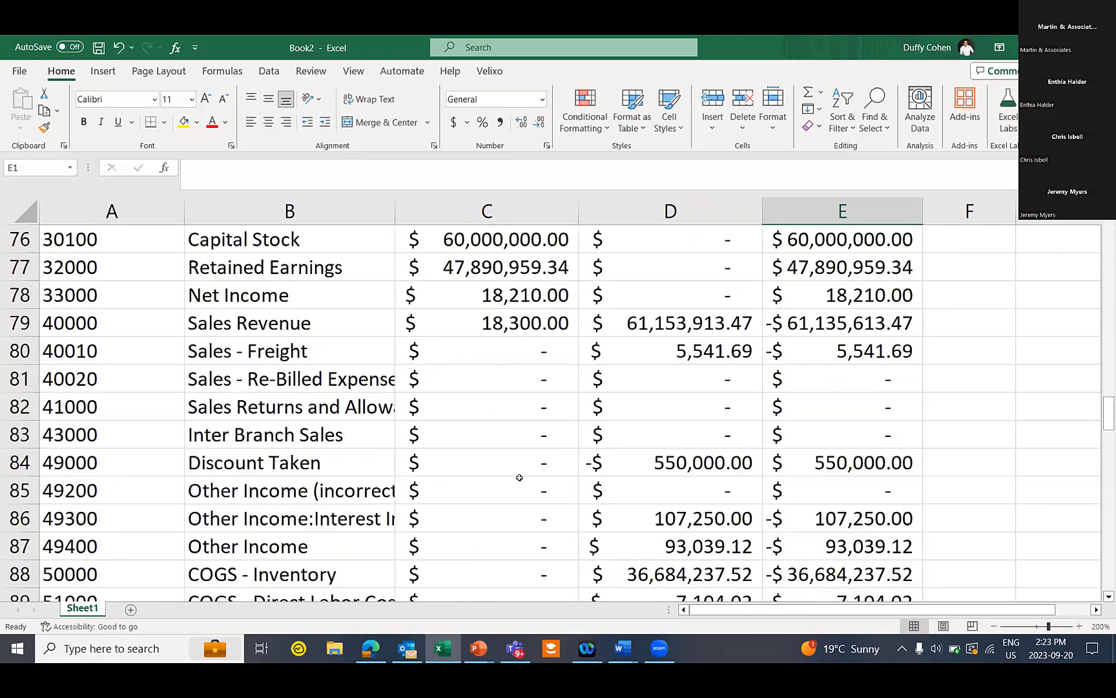
{"action": "scroll", "coordinate": [663, 331], "scroll_direction": "up", "scroll_amount": 12}
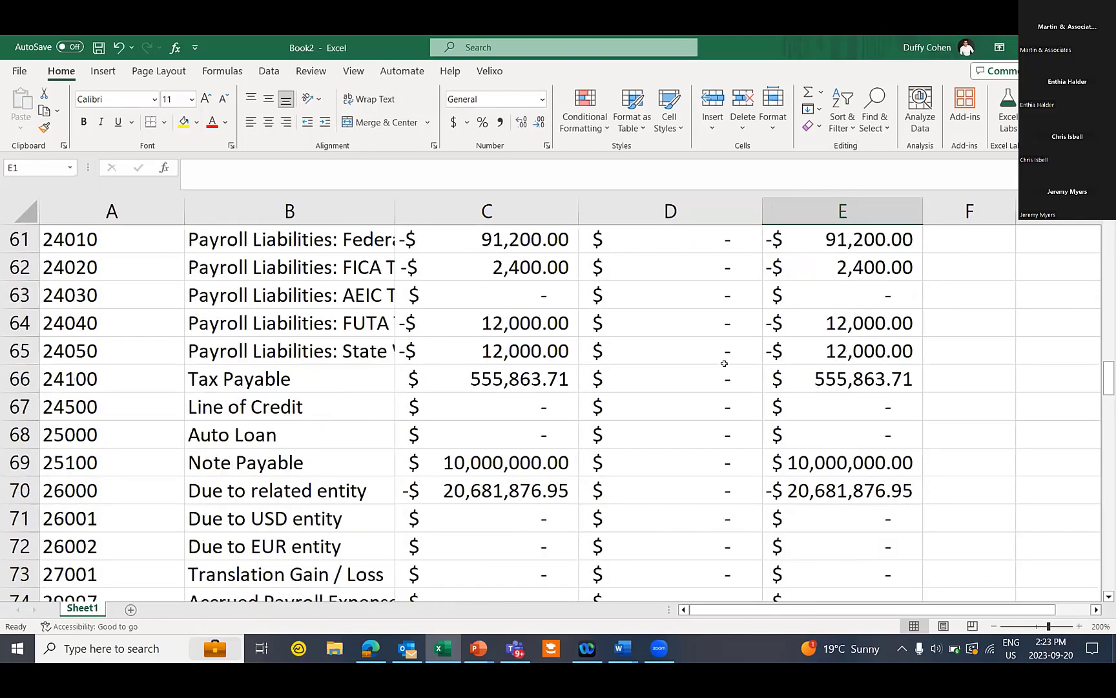
{"action": "scroll", "coordinate": [729, 376], "scroll_direction": "up", "scroll_amount": 13}
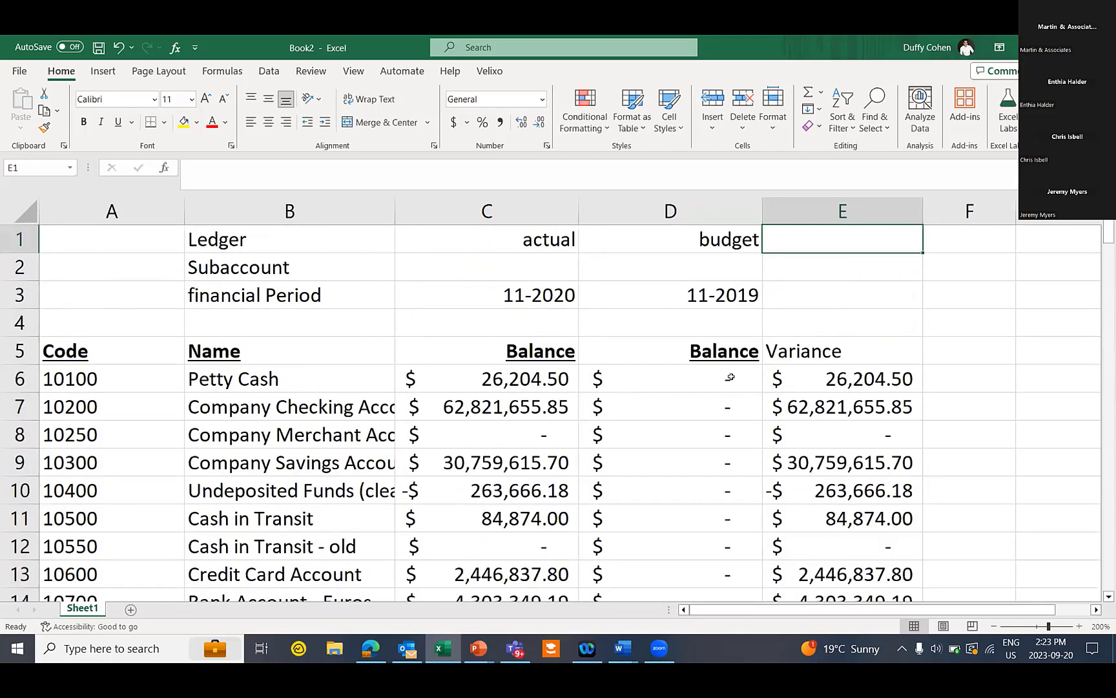
{"action": "left_click", "coordinate": [488, 72]}
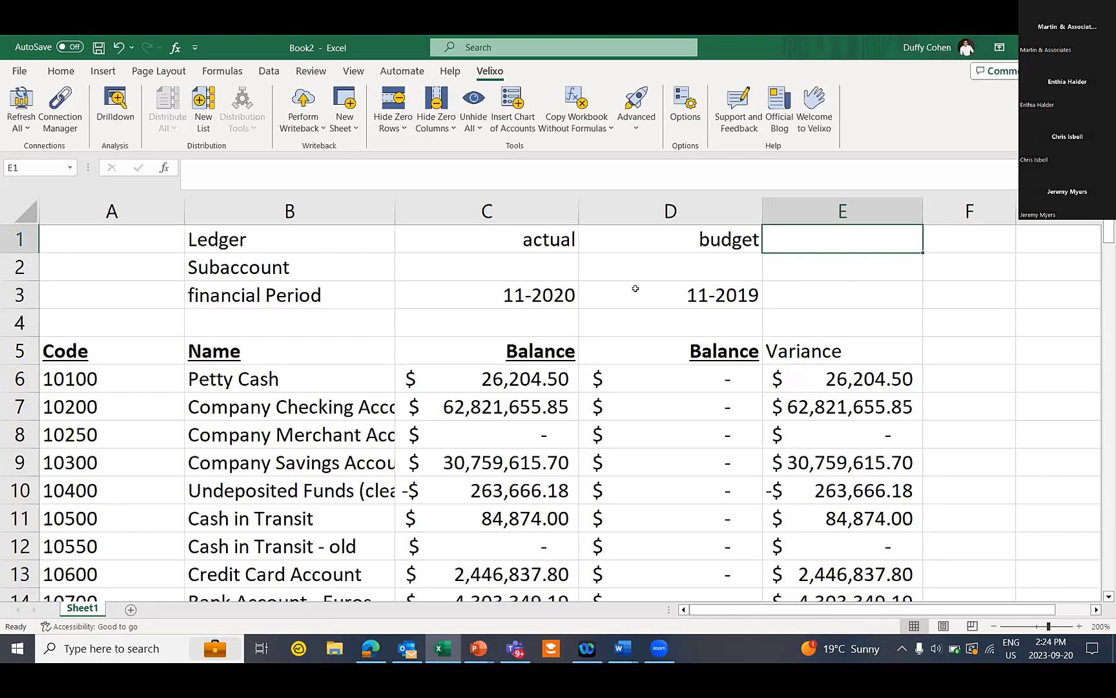
Enter accounts 10100;10200;10300 in A4 and copy row 6's C6:E6 formulas into row 4
{"action": "left_click", "coordinate": [153, 322]}
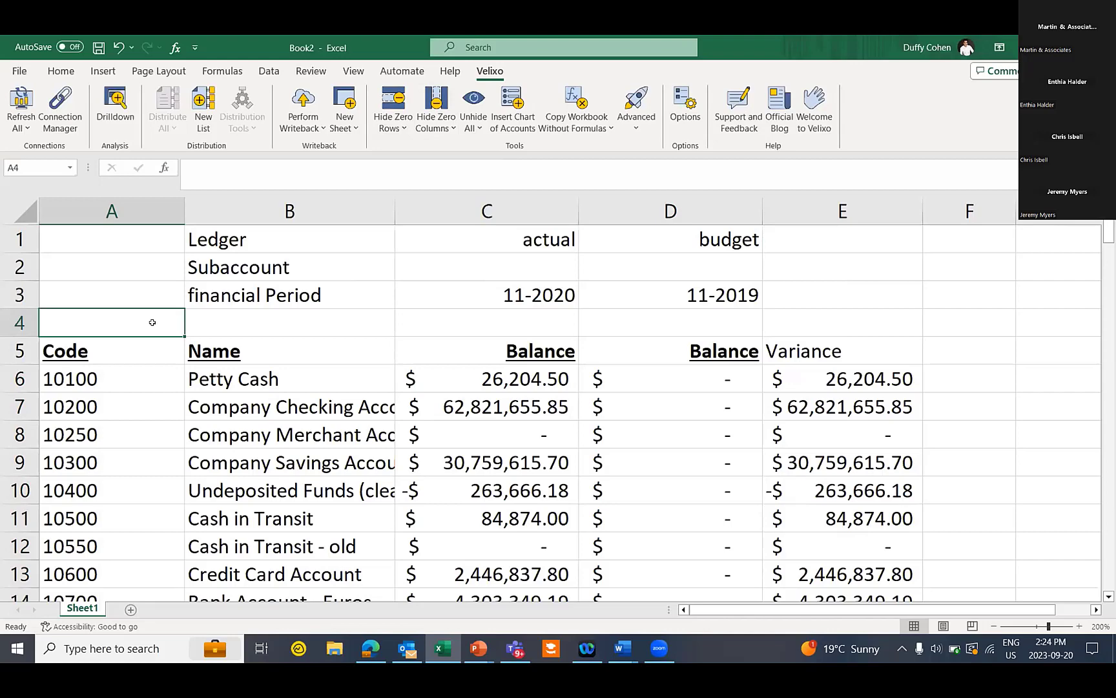
{"action": "type", "text": "10100"}
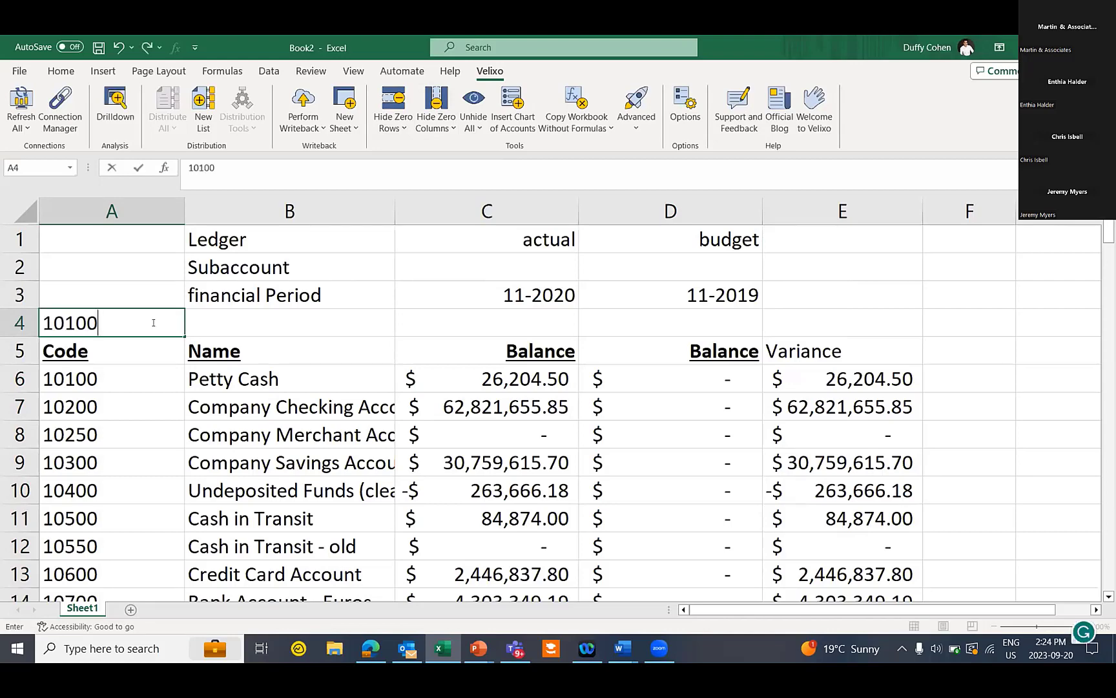
{"action": "type", "text": ";10200;10300"}
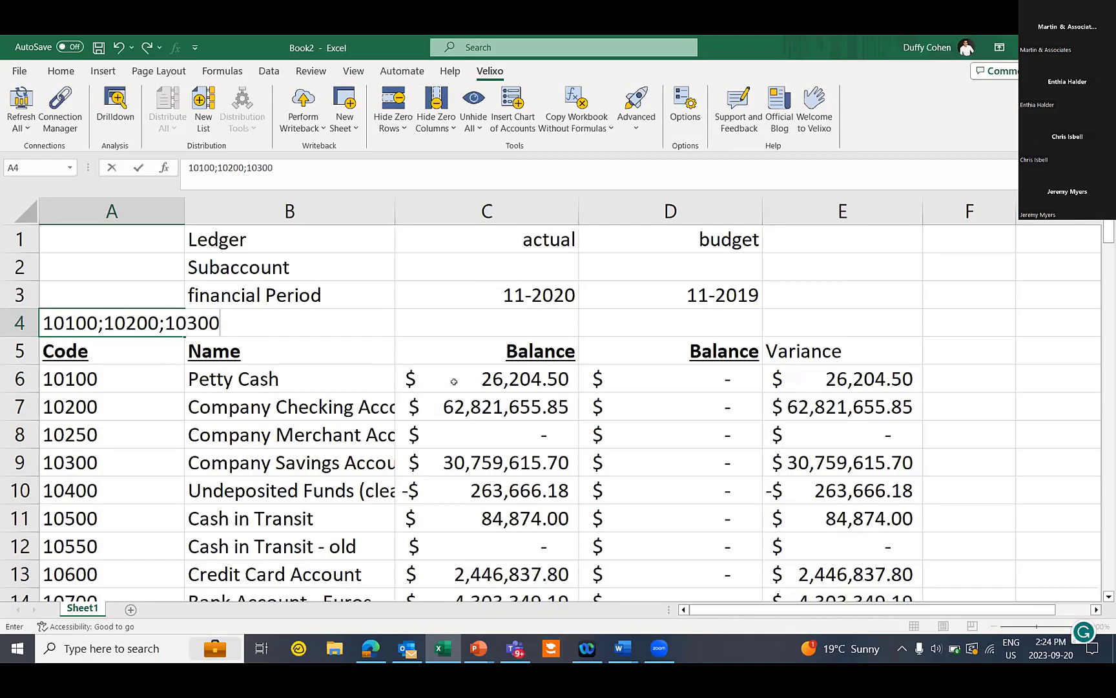
{"action": "left_click_drag", "start_coordinate": [569, 381], "coordinate": [799, 382]}
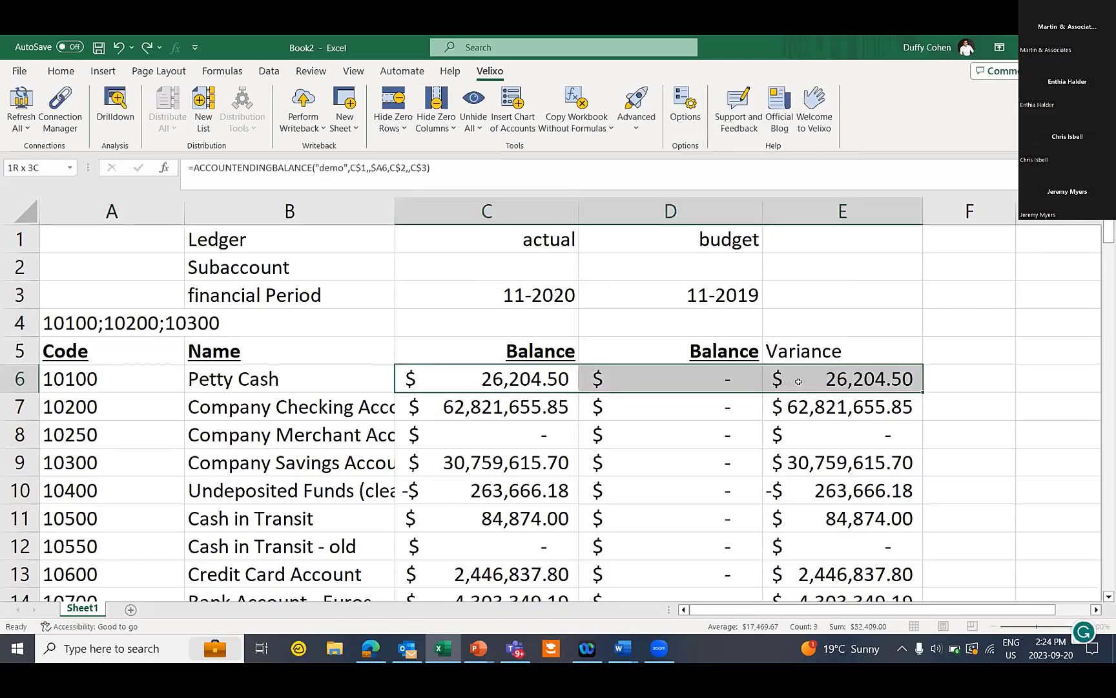
{"action": "key", "text": "ctrl+c"}
{"action": "key", "text": "ctrl+q"}
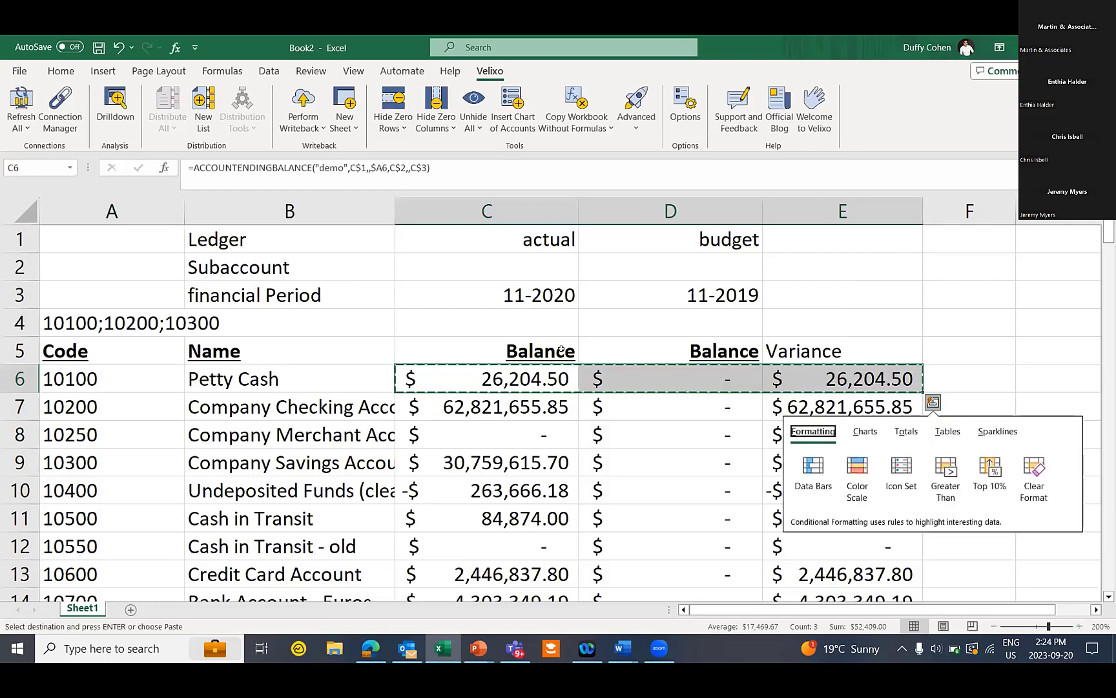
{"action": "left_click", "coordinate": [479, 322]}
{"action": "key", "text": "ctrl+v"}
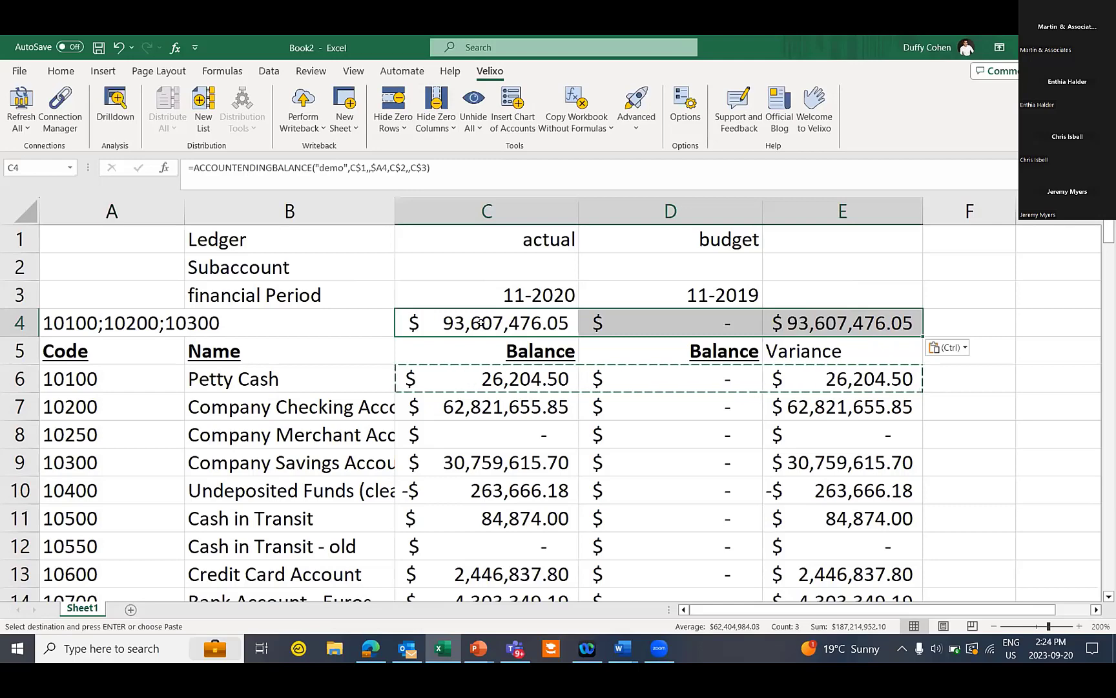
{"action": "key", "text": "Escape"}
Change the ledger in D1 back from budget to actual
{"action": "double_click", "coordinate": [708, 243]}
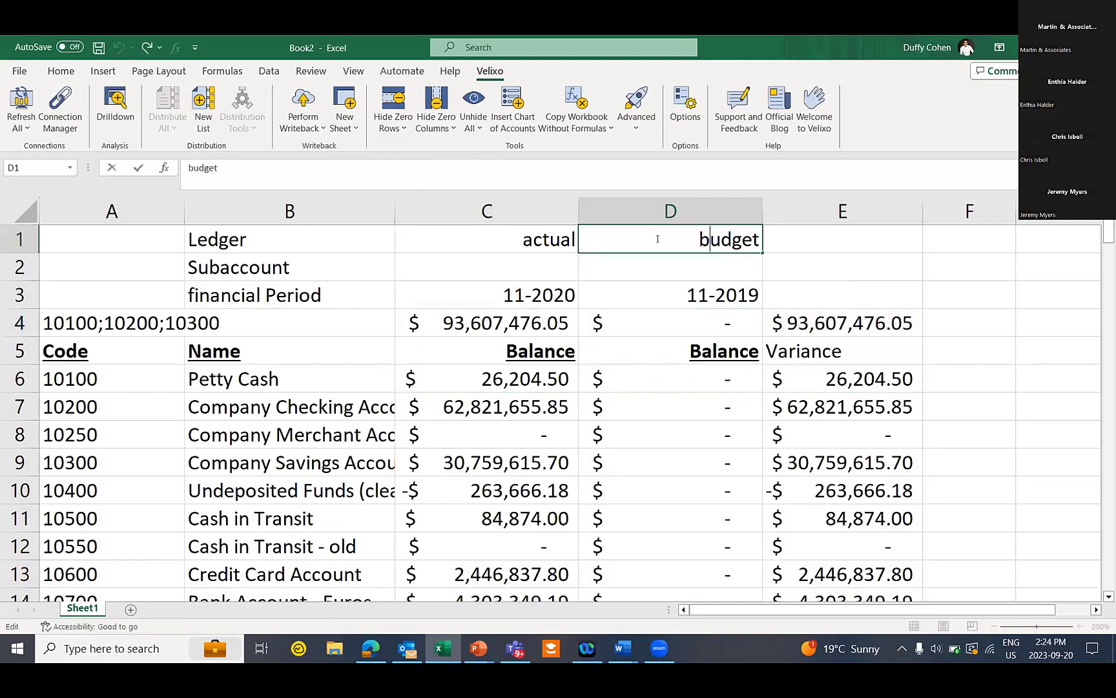
{"action": "left_click_drag", "start_coordinate": [699, 239], "coordinate": [852, 234]}
{"action": "type", "text": "actual"}
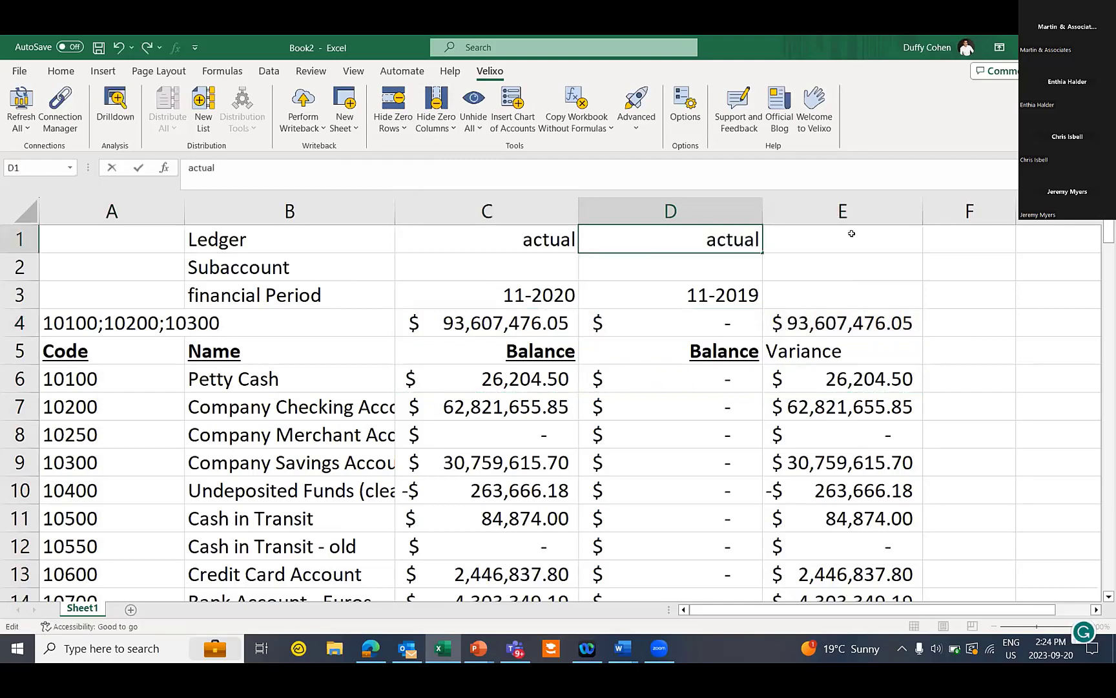
{"action": "left_click", "coordinate": [797, 230]}
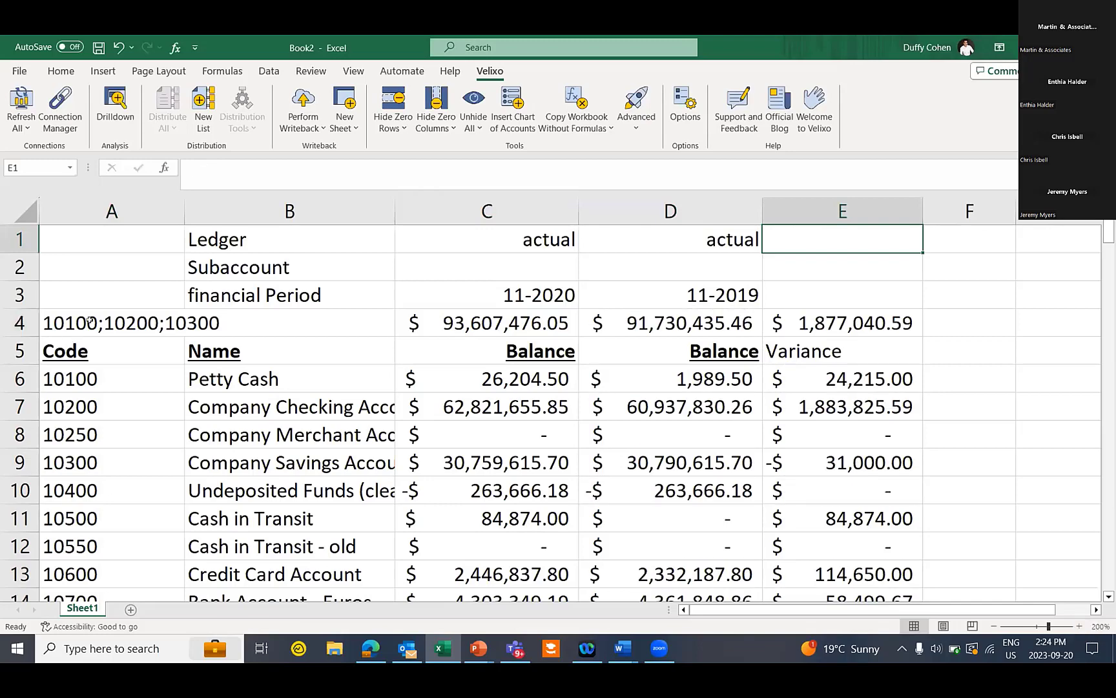
Replace A4's account list with the range 10100:10750, then begin overwriting it with 1
{"action": "double_click", "coordinate": [64, 329]}
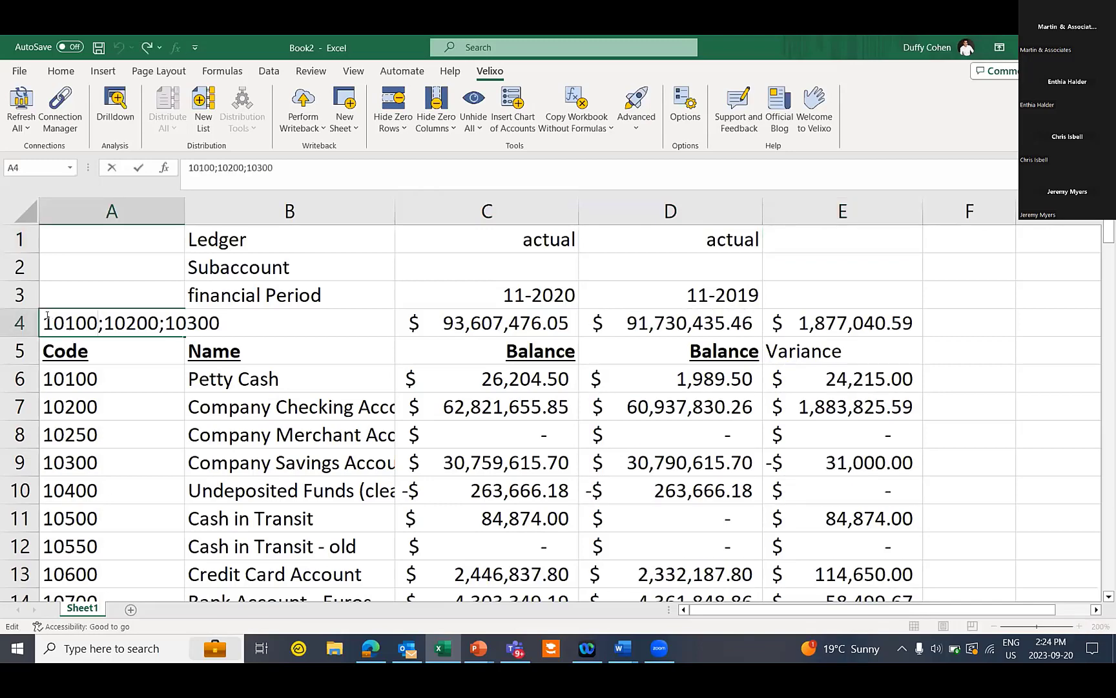
{"action": "left_click_drag", "start_coordinate": [43, 320], "coordinate": [348, 312]}
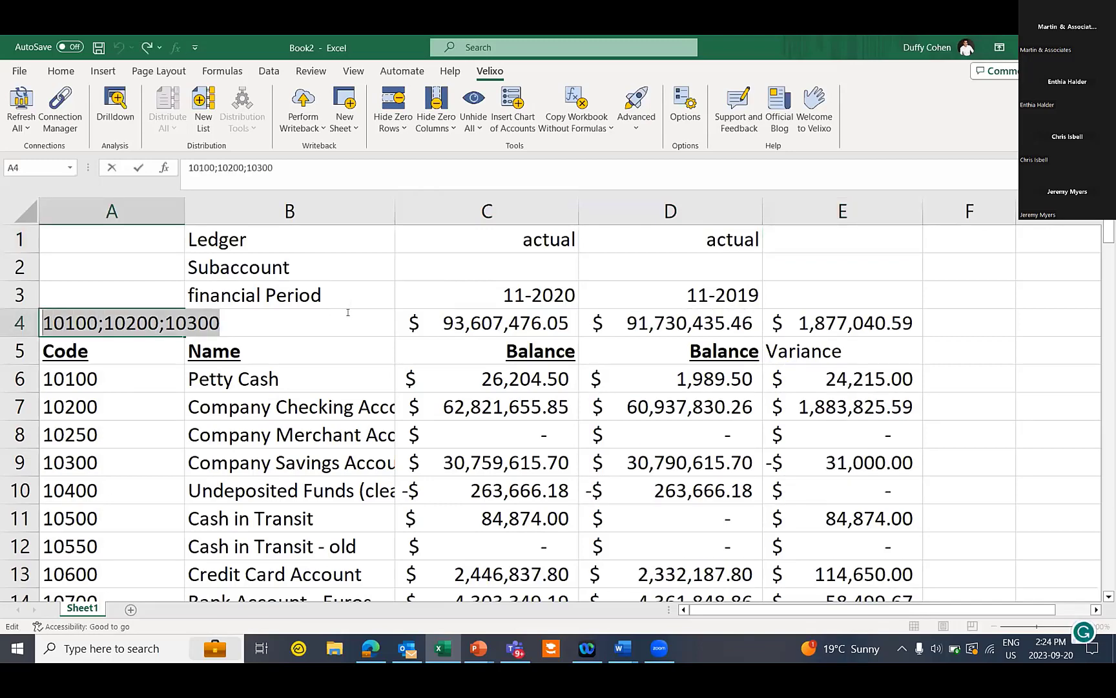
{"action": "type", "text": "10100:10750"}
{"action": "left_click", "coordinate": [348, 312]}
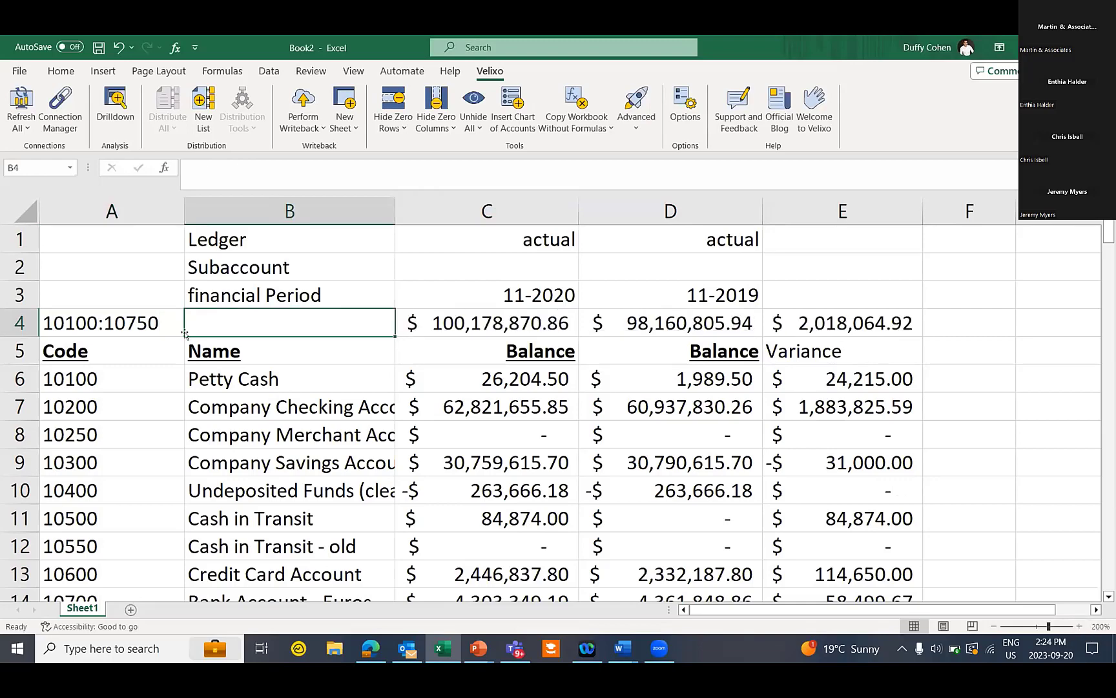
{"action": "double_click", "coordinate": [71, 321]}
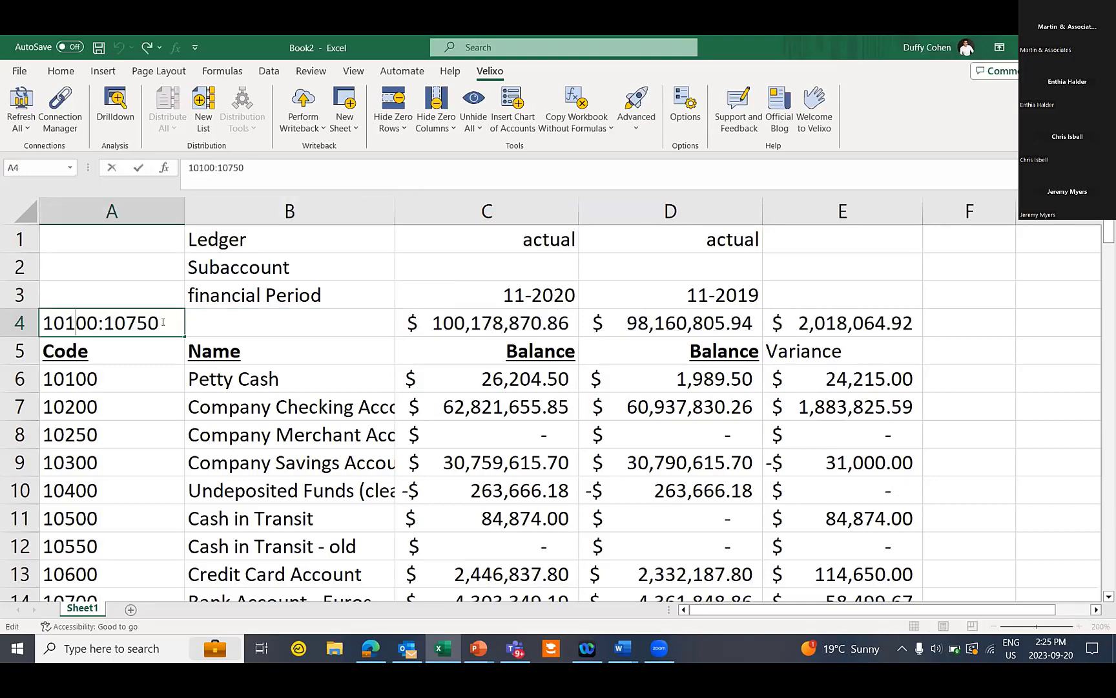
{"action": "left_click_drag", "start_coordinate": [165, 321], "coordinate": [42, 320]}
{"action": "type", "text": "1"}
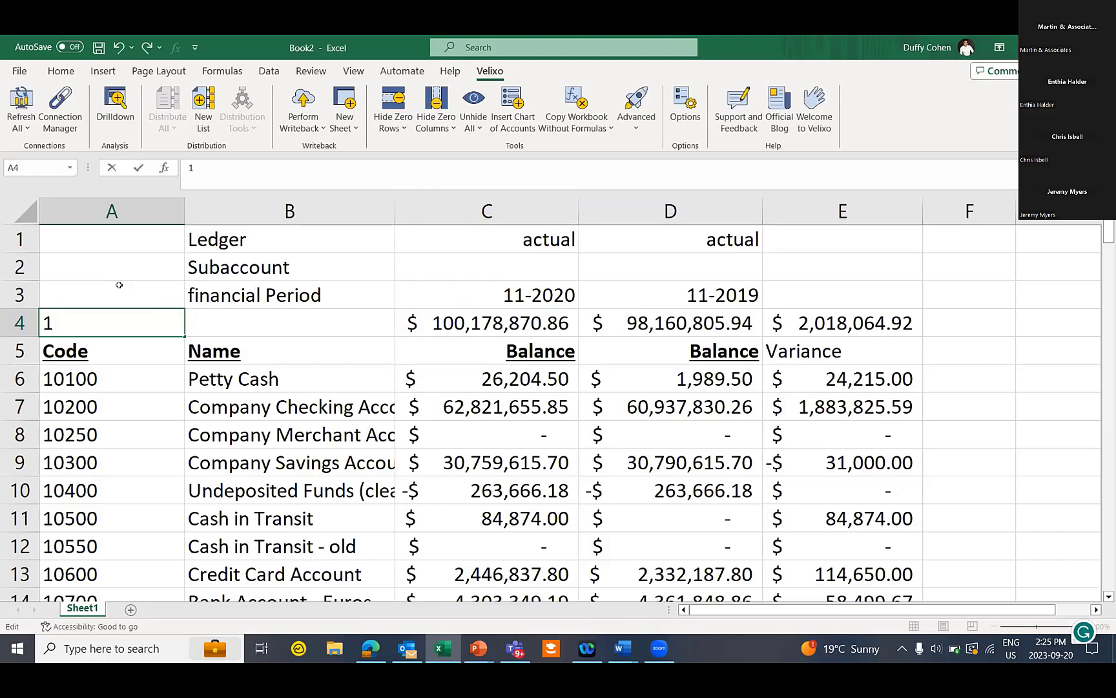
Complete A4's account filter as 1????; -10200 so the row 4 totals recalculate
{"action": "type", "text": "?????"}
{"action": "key", "text": "BackSpace"}
{"action": "type", "text": "; -10200"}
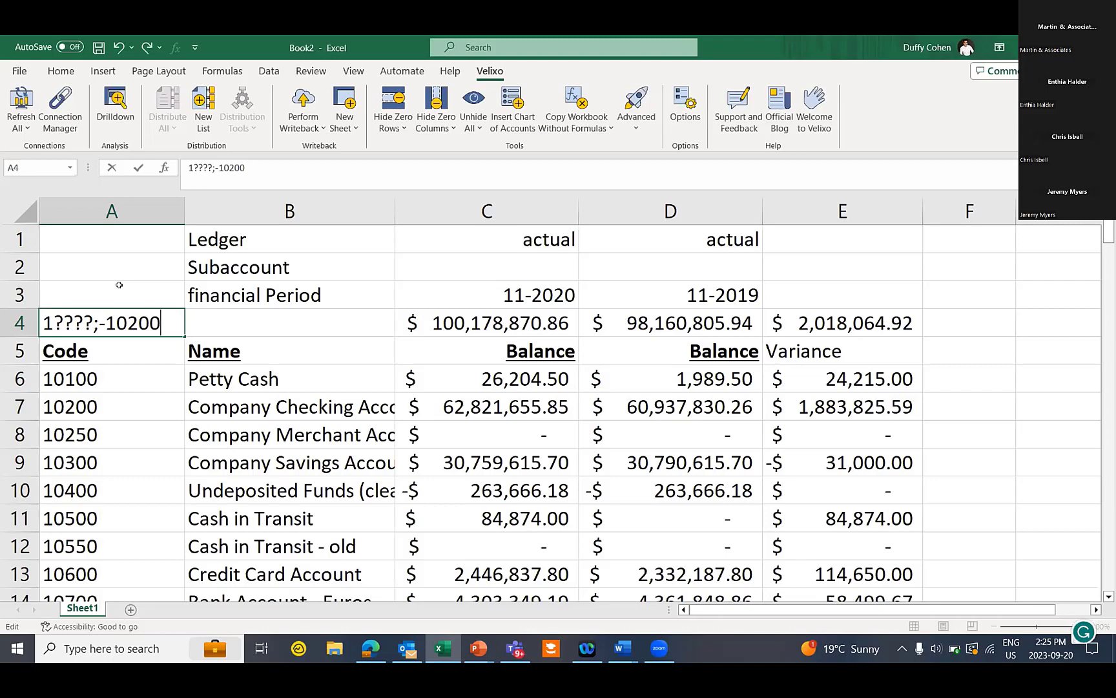
{"action": "key", "text": "Tab"}
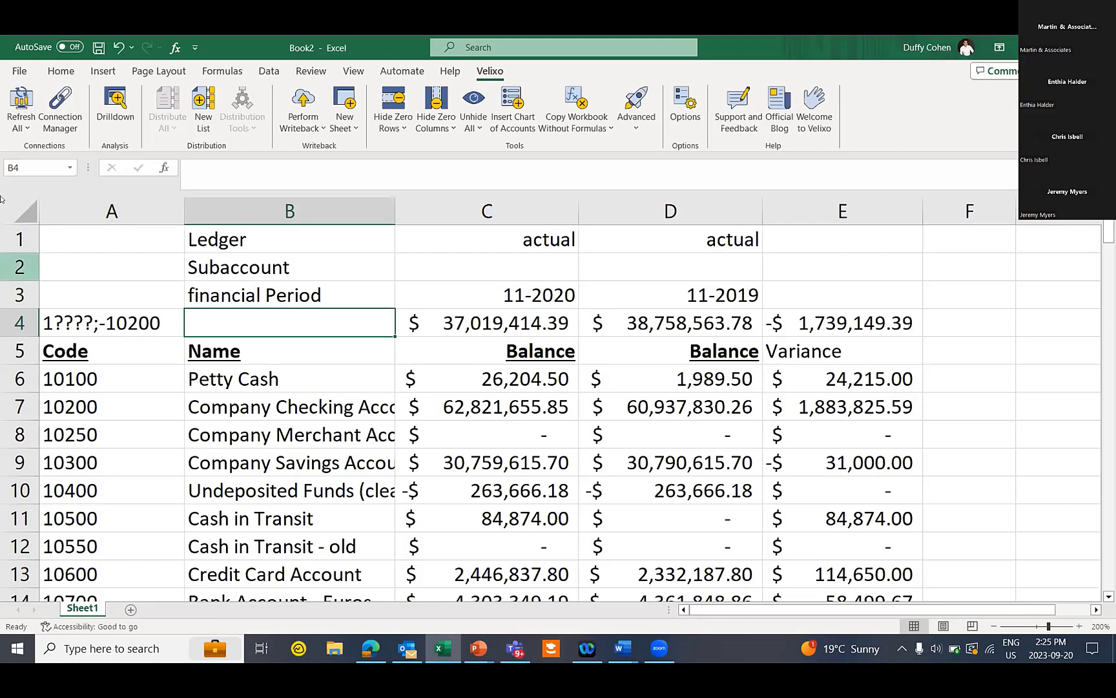
{"action": "left_click", "coordinate": [14, 70]}
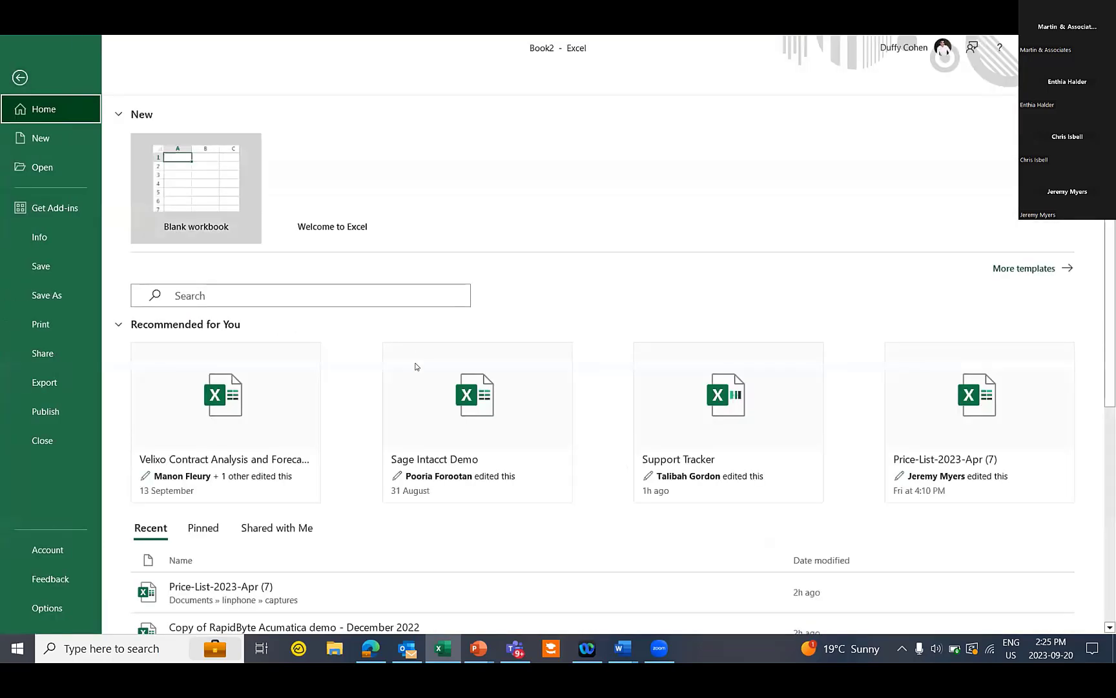
Open the Copy of RapidByte Acumatica demo workbook from Recent and enter the Demo connection password
{"action": "scroll", "coordinate": [395, 498], "scroll_direction": "down", "scroll_amount": 4}
{"action": "left_click", "coordinate": [391, 419]}
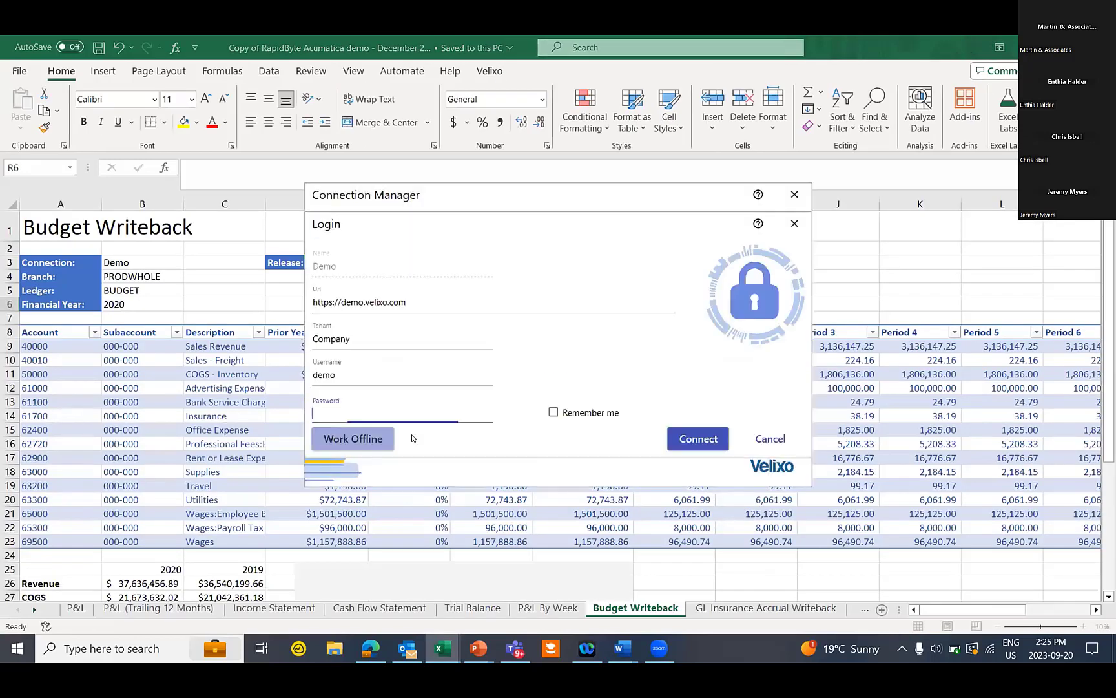
{"action": "type", "text": "demo"}
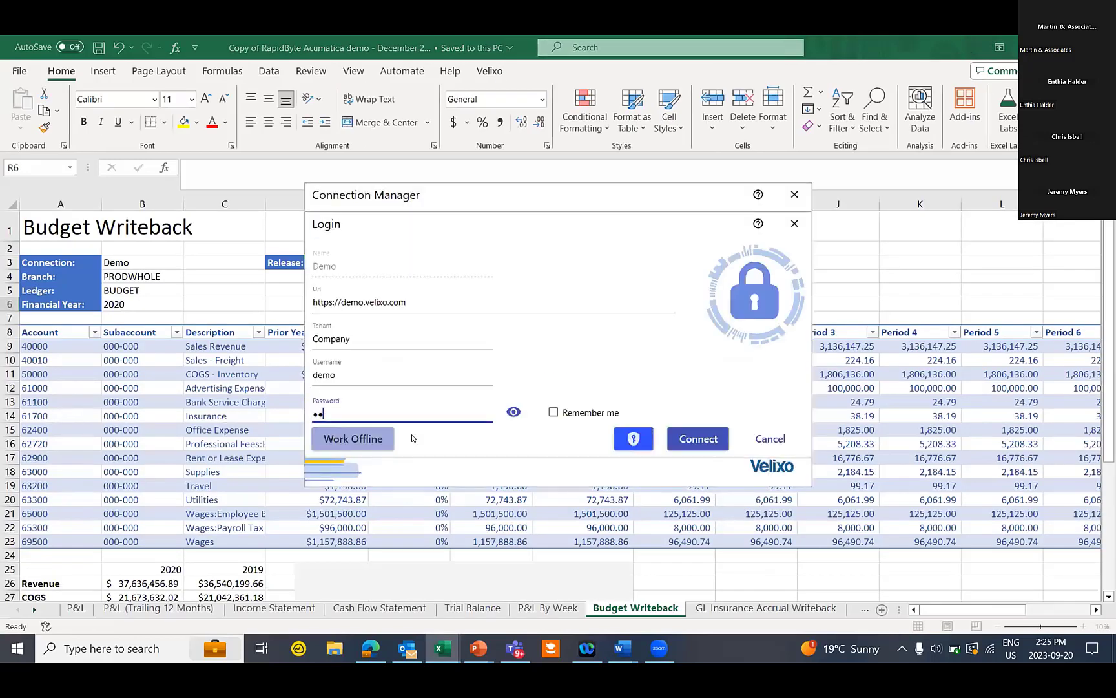
{"action": "key", "text": "Return"}
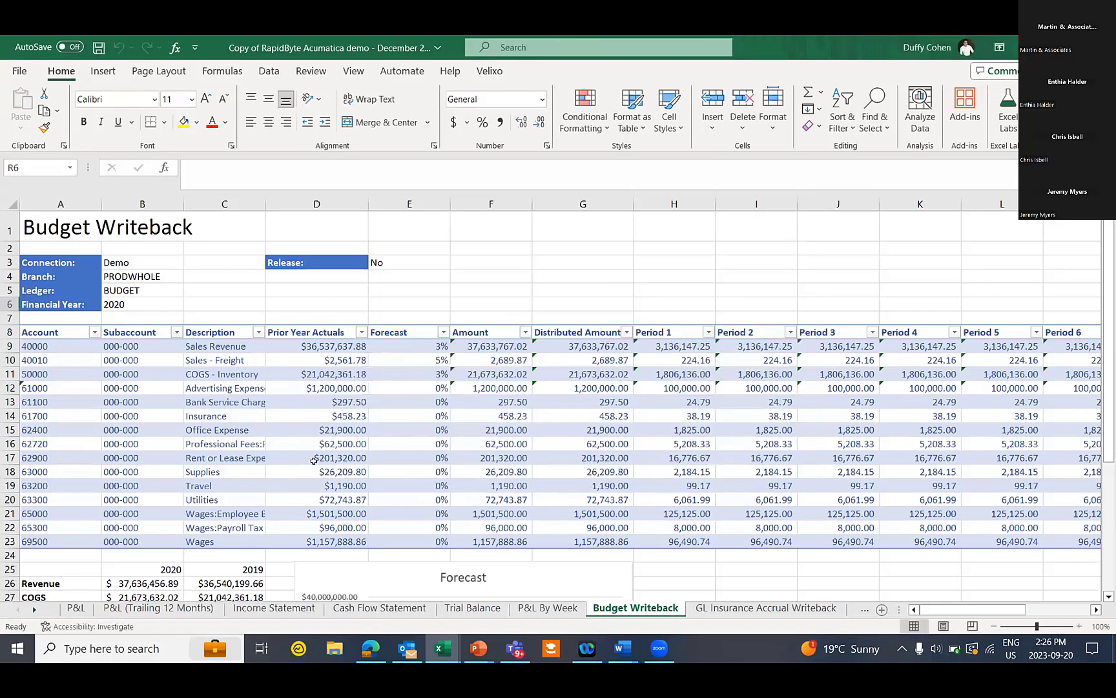
View the P&L at 100% zoom, then the Trailing 12 Months, Income Statement, Cash Flow and Trial Balance sheets
{"action": "left_click", "coordinate": [76, 608]}
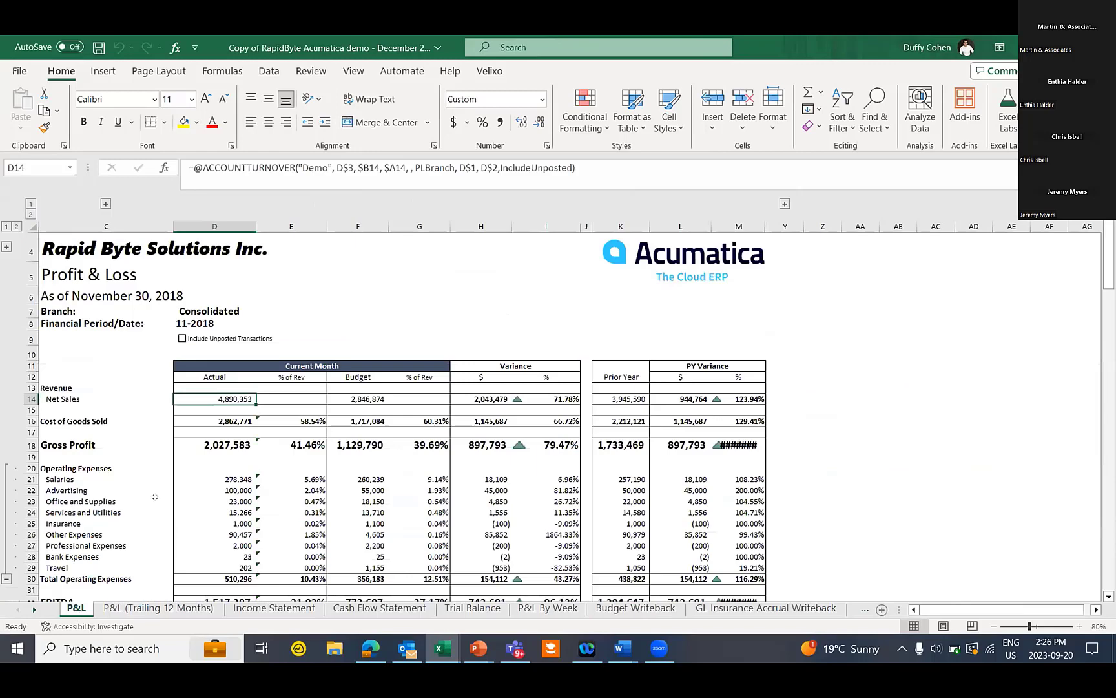
{"action": "scroll", "coordinate": [412, 509], "scroll_direction": "down", "scroll_amount": 2}
{"action": "scroll", "coordinate": [412, 508], "scroll_direction": "up", "scroll_amount": 2}
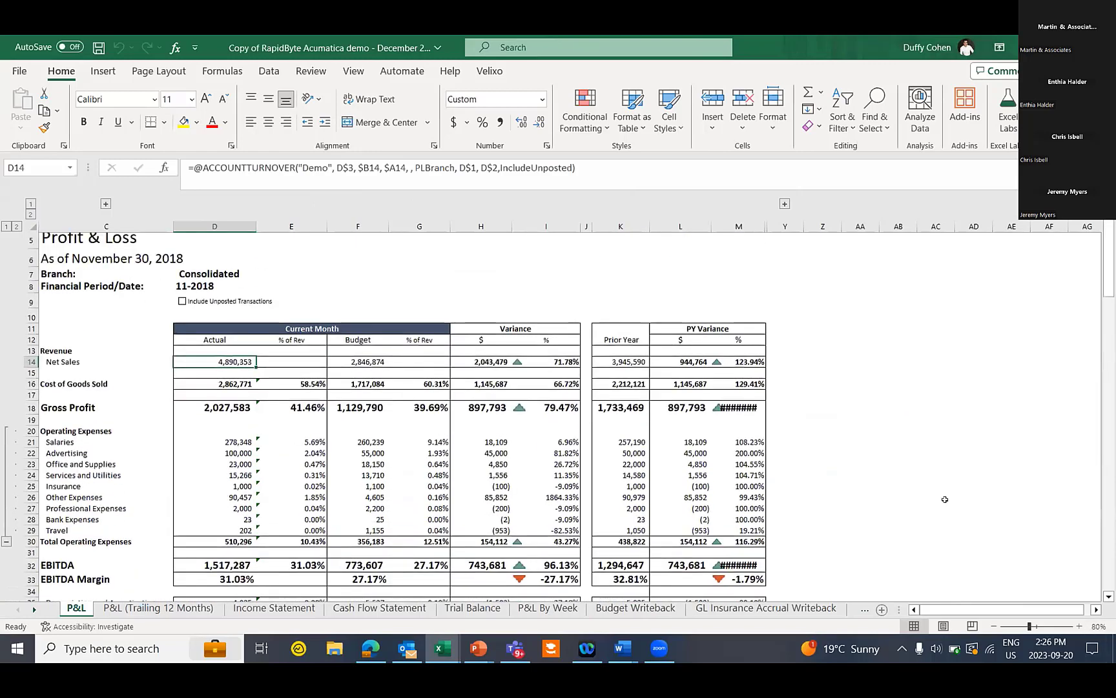
{"action": "left_click", "coordinate": [1067, 625]}
{"action": "scroll", "coordinate": [400, 387], "scroll_direction": "up", "scroll_amount": 1}
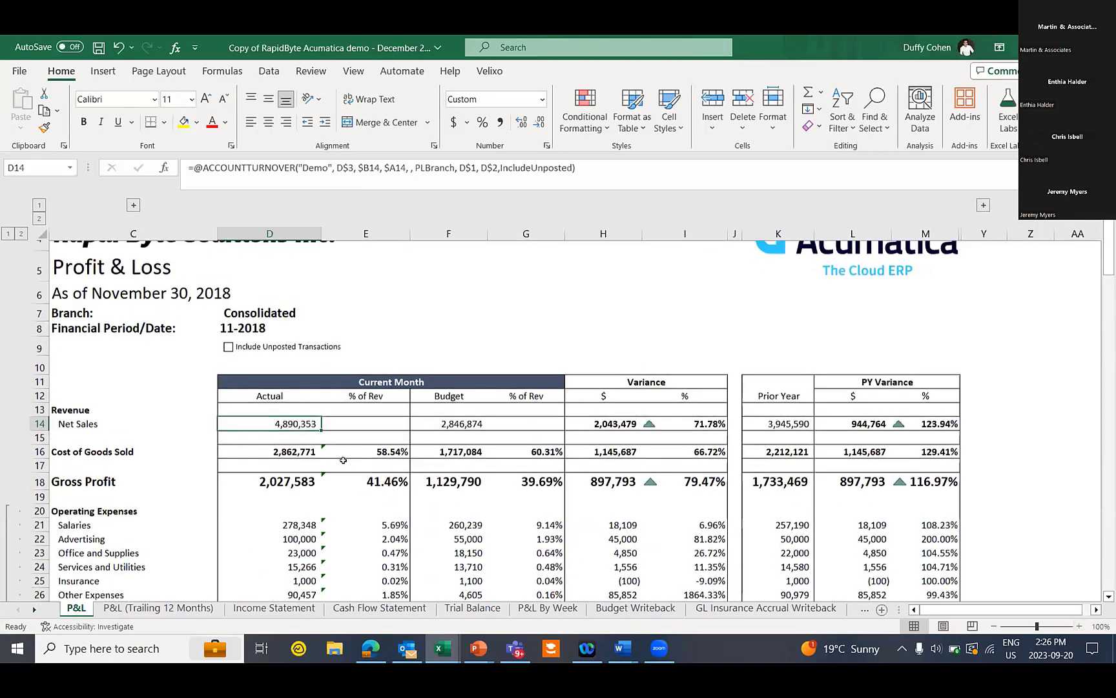
{"action": "left_click", "coordinate": [177, 607]}
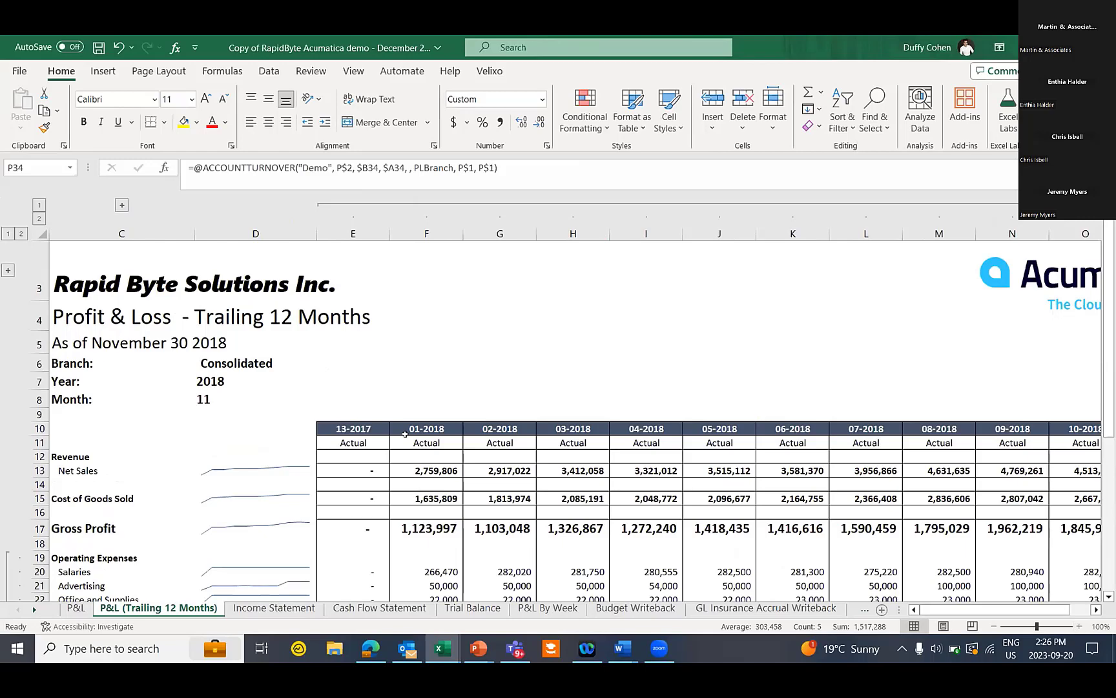
{"action": "left_click", "coordinate": [266, 611]}
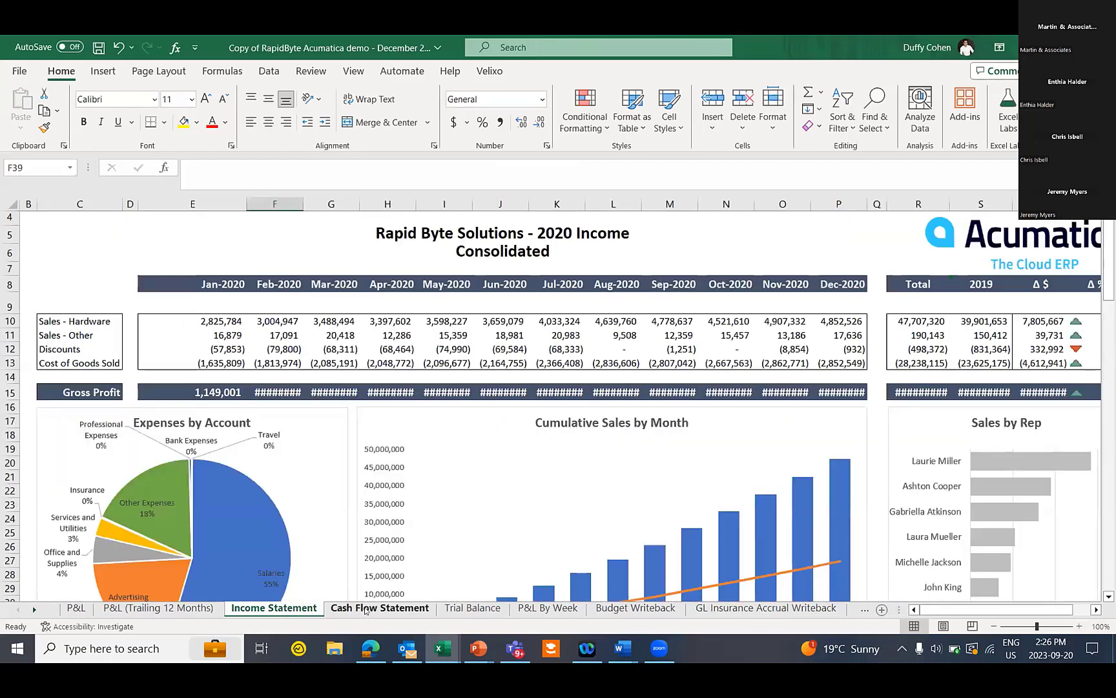
{"action": "left_click", "coordinate": [365, 609]}
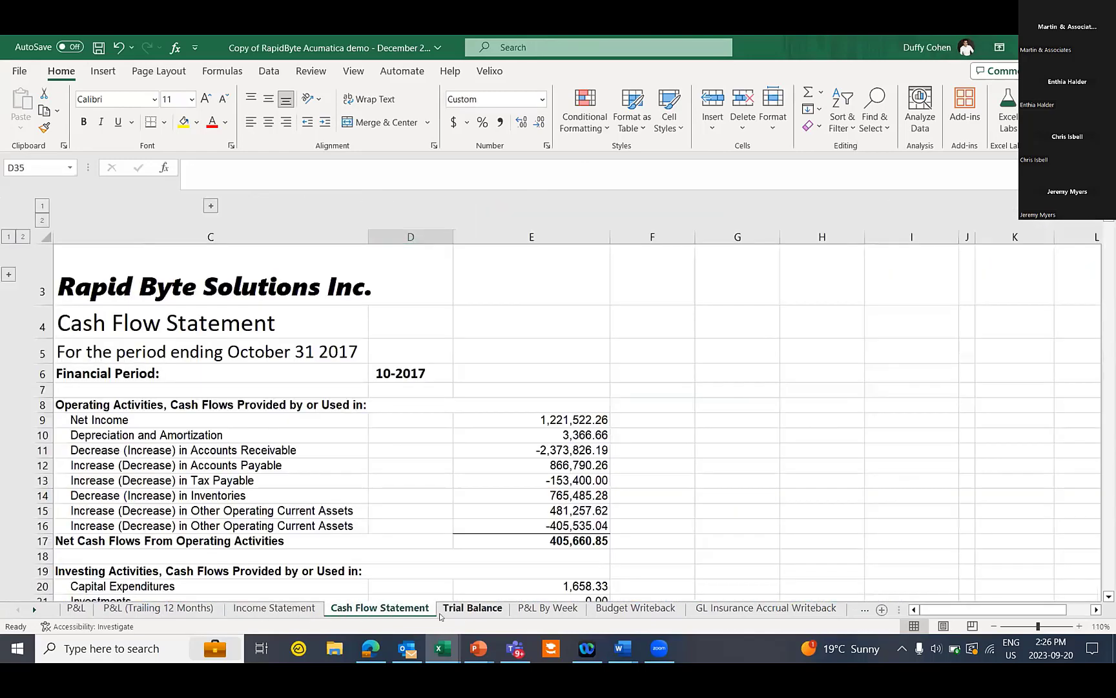
{"action": "left_click", "coordinate": [458, 611]}
Back on the P&L, select operating expenses from Salaries to Total Operating Expenses with actuals
{"action": "left_click", "coordinate": [75, 608]}
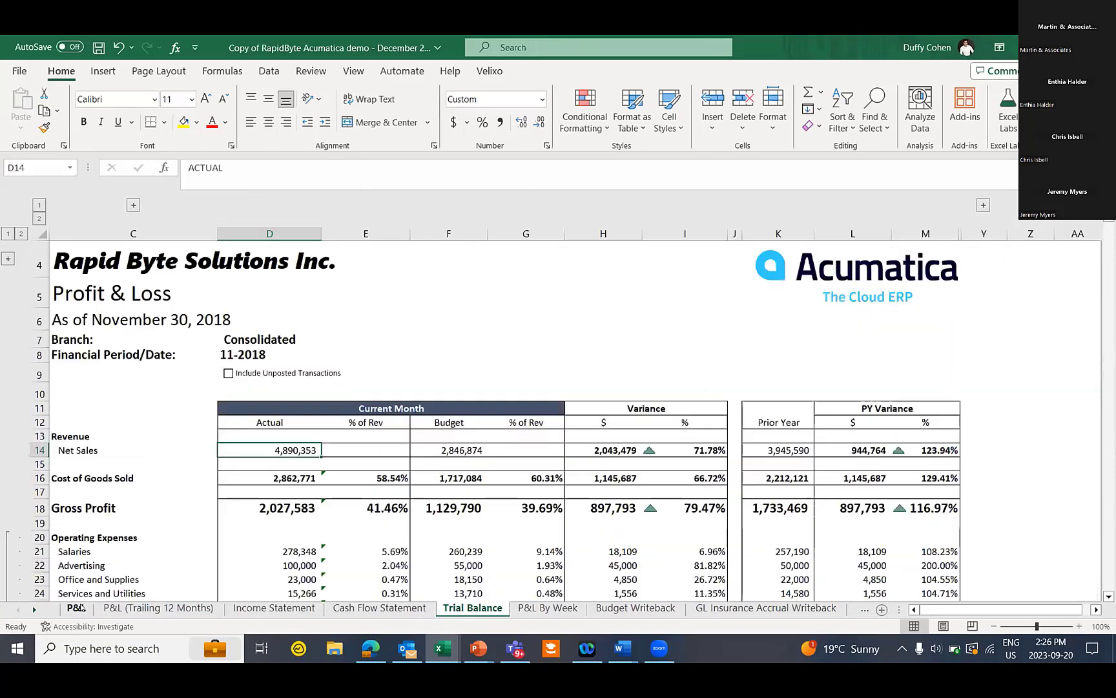
{"action": "scroll", "coordinate": [211, 516], "scroll_direction": "down", "scroll_amount": 2}
{"action": "scroll", "coordinate": [211, 516], "scroll_direction": "down", "scroll_amount": 1}
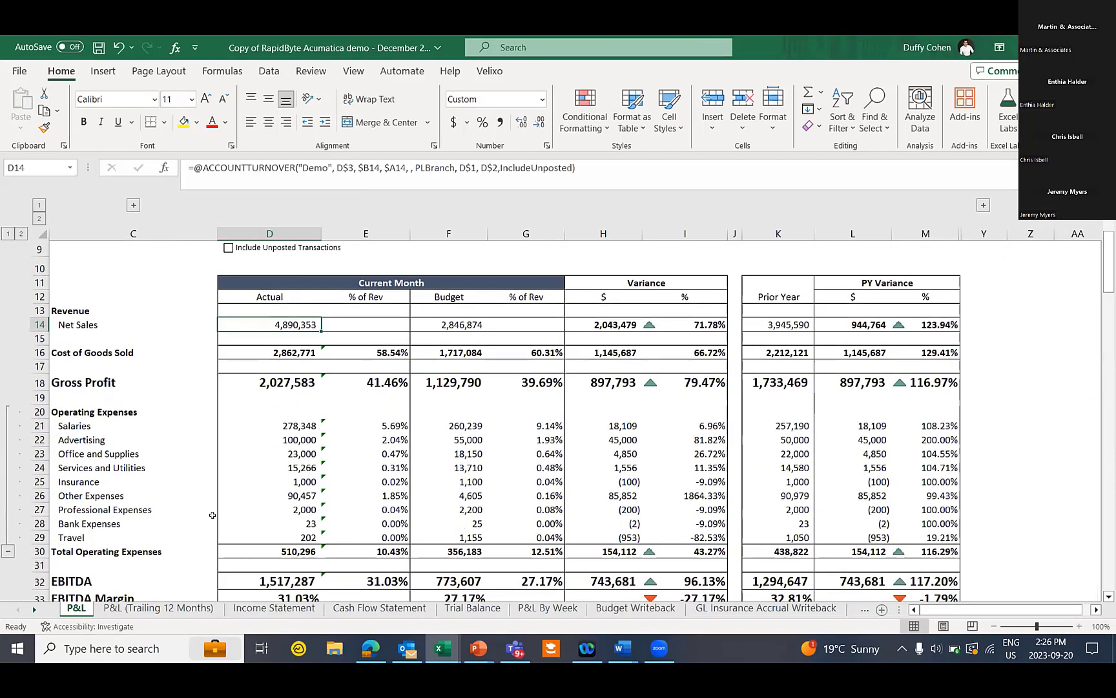
{"action": "left_click_drag", "start_coordinate": [97, 421], "coordinate": [277, 551]}
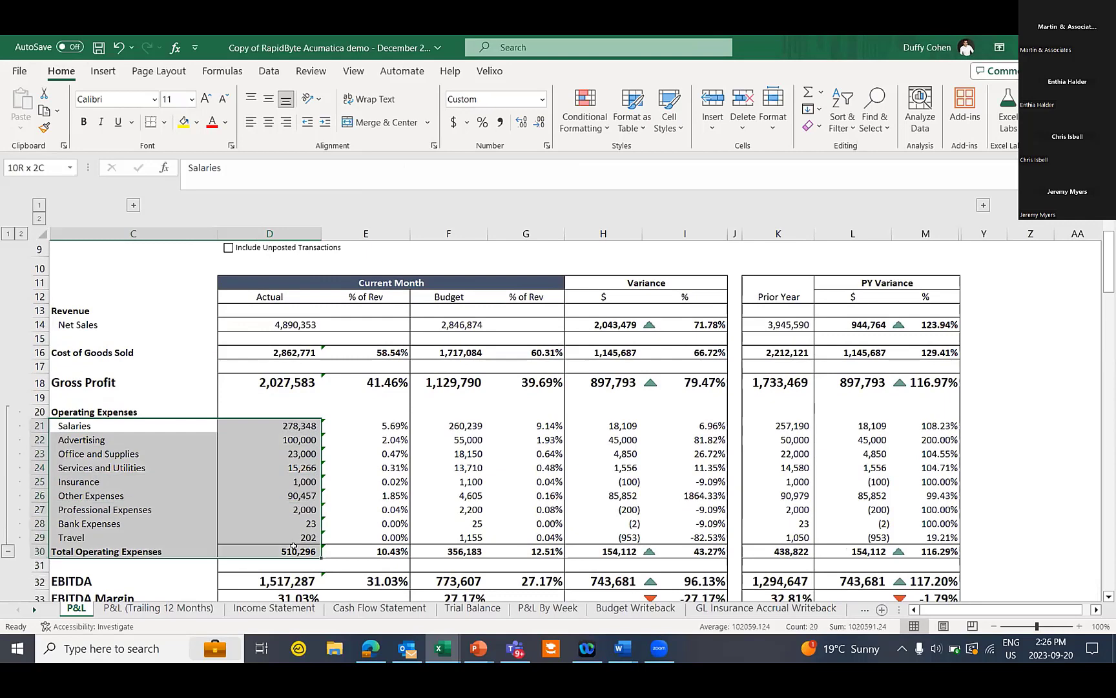
{"action": "left_click", "coordinate": [103, 71]}
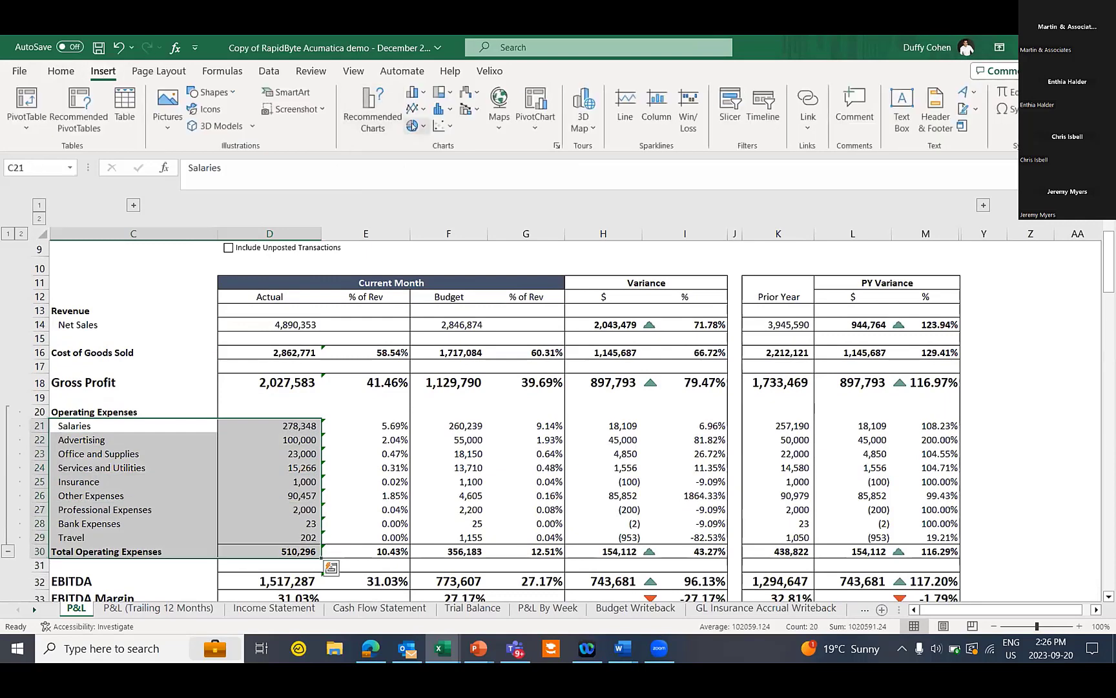
{"action": "left_click", "coordinate": [414, 126]}
{"action": "left_click", "coordinate": [433, 260]}
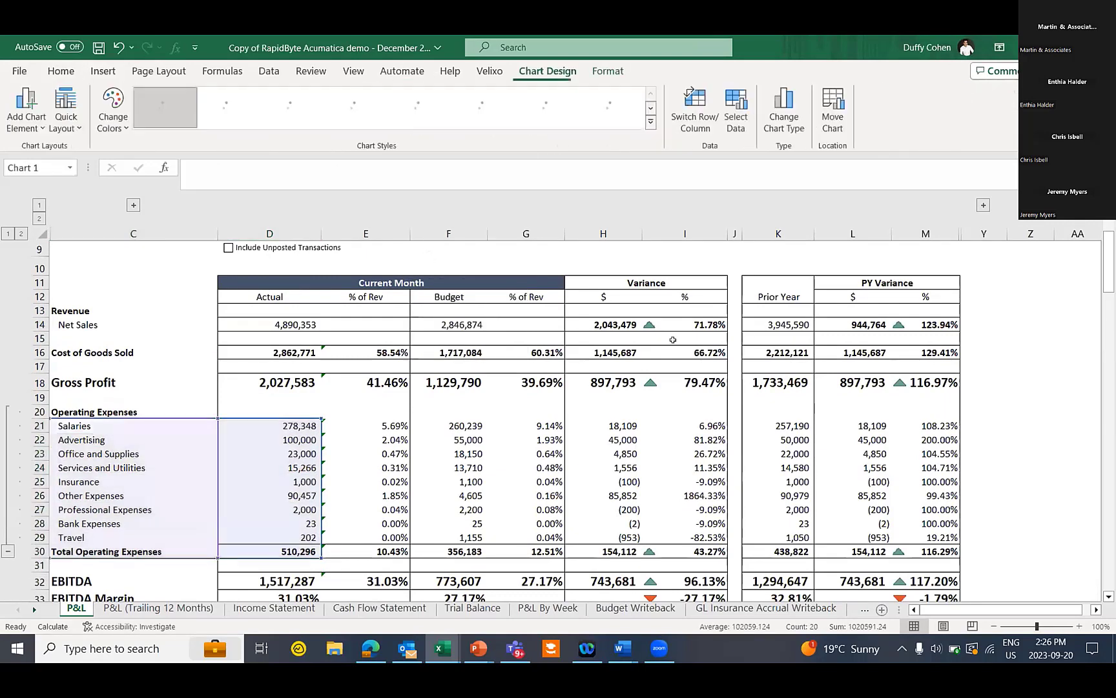
{"action": "left_click_drag", "start_coordinate": [760, 344], "coordinate": [1085, 266]}
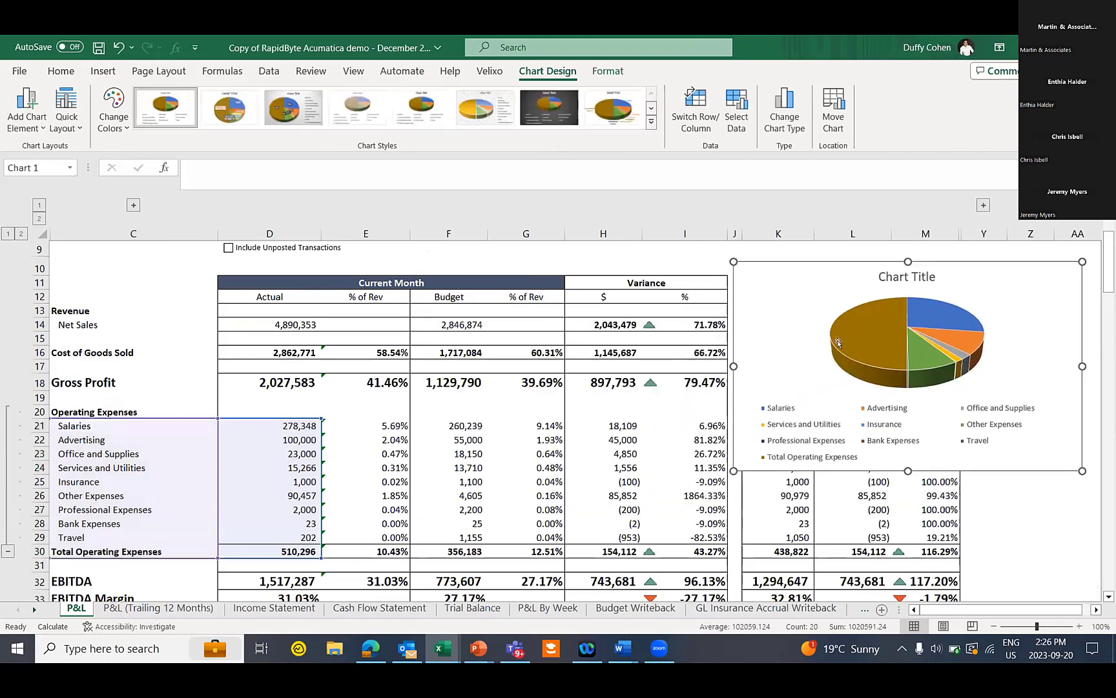
{"action": "scroll", "coordinate": [285, 318], "scroll_direction": "up", "scroll_amount": 2}
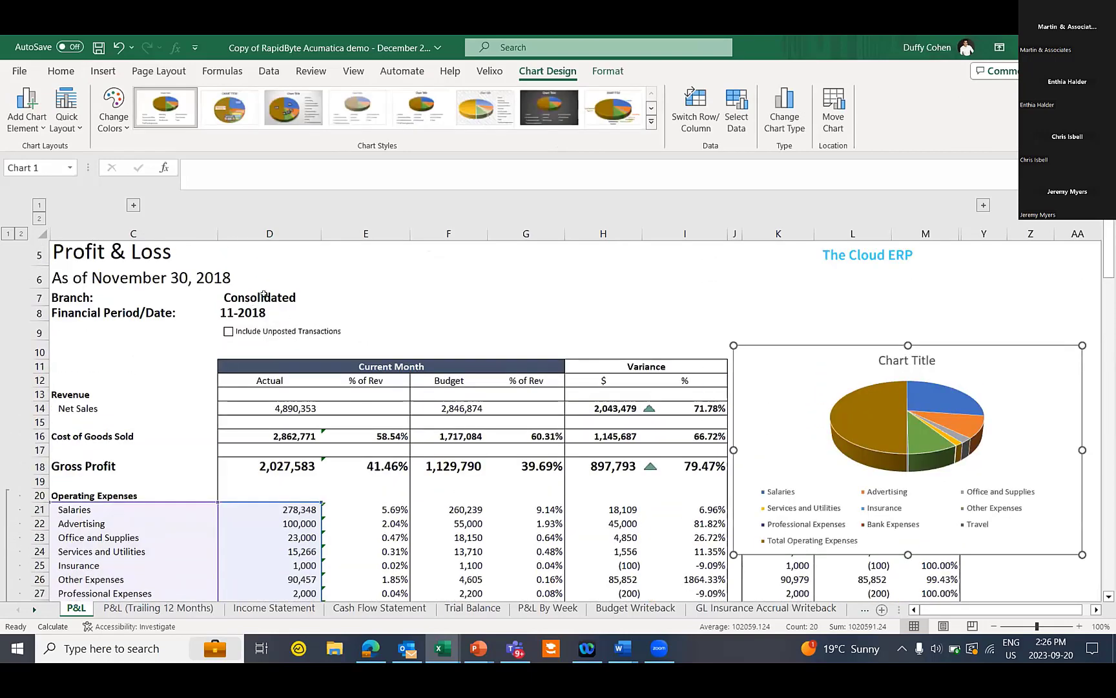
{"action": "left_click", "coordinate": [264, 295]}
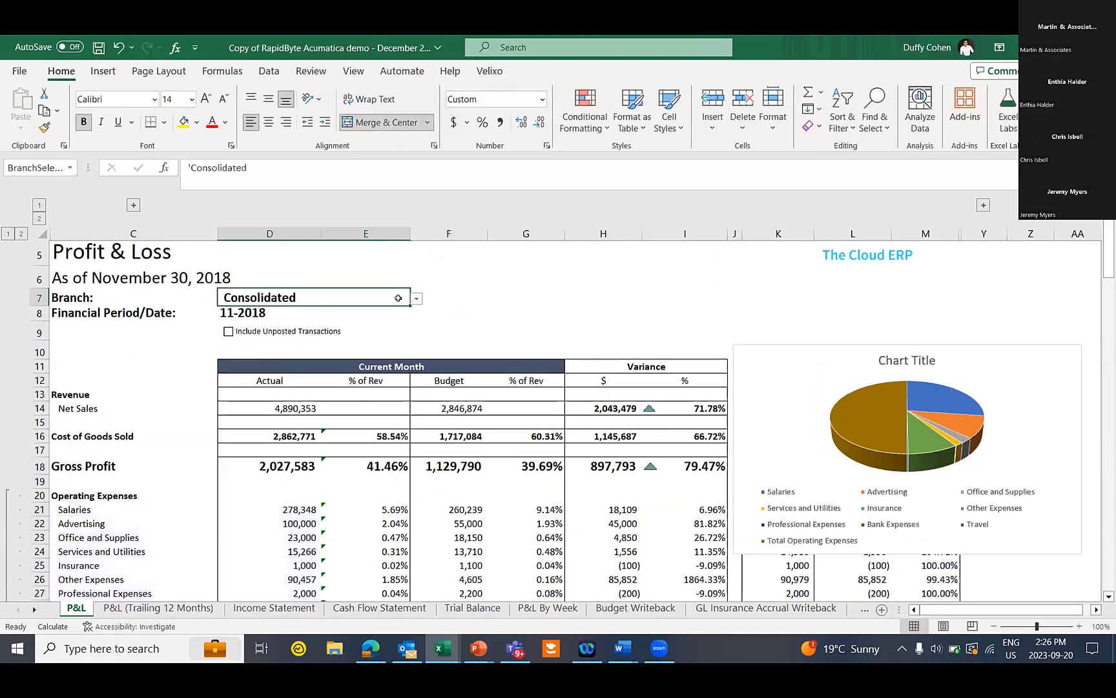
{"action": "left_click", "coordinate": [415, 299]}
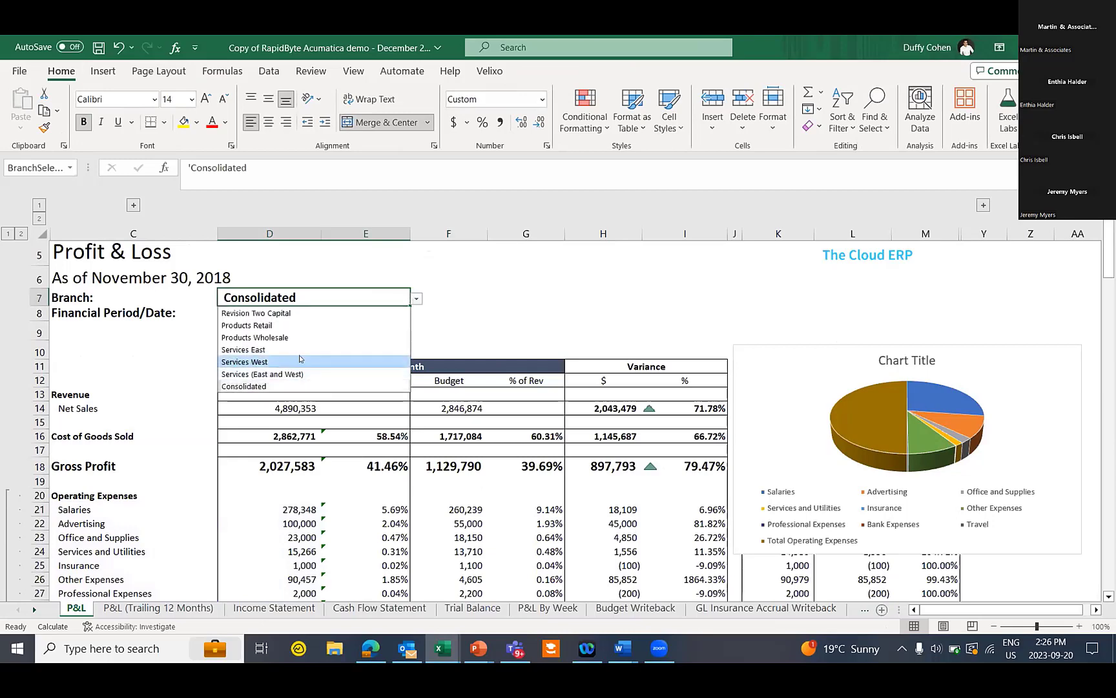
{"action": "left_click", "coordinate": [300, 361]}
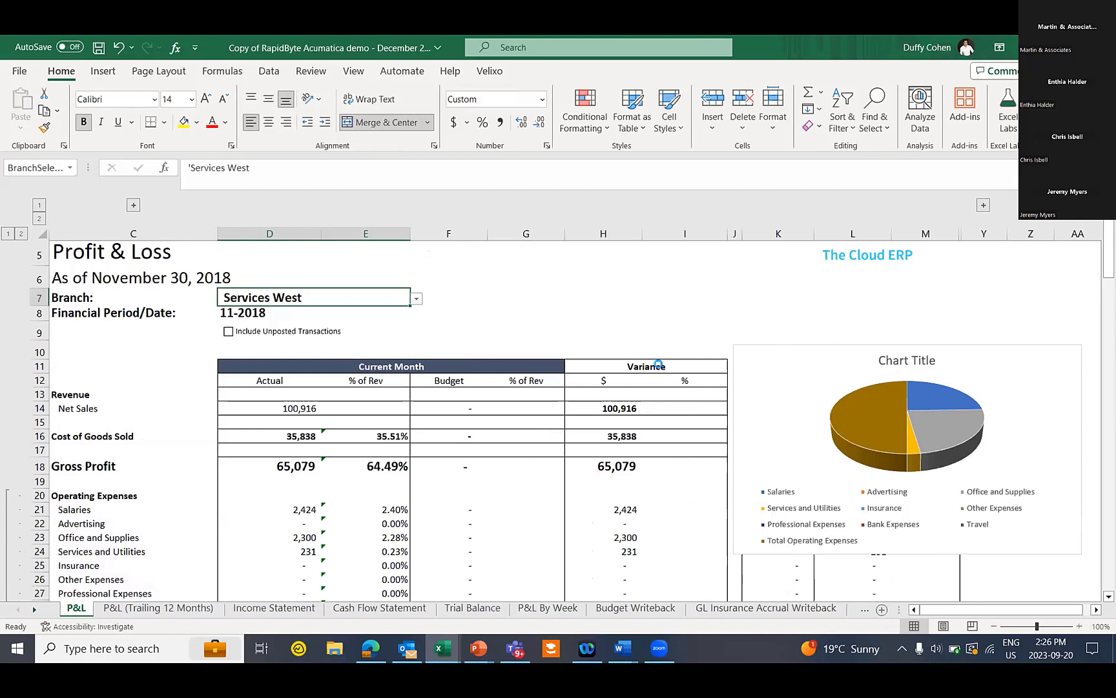
{"action": "left_click", "coordinate": [1049, 360]}
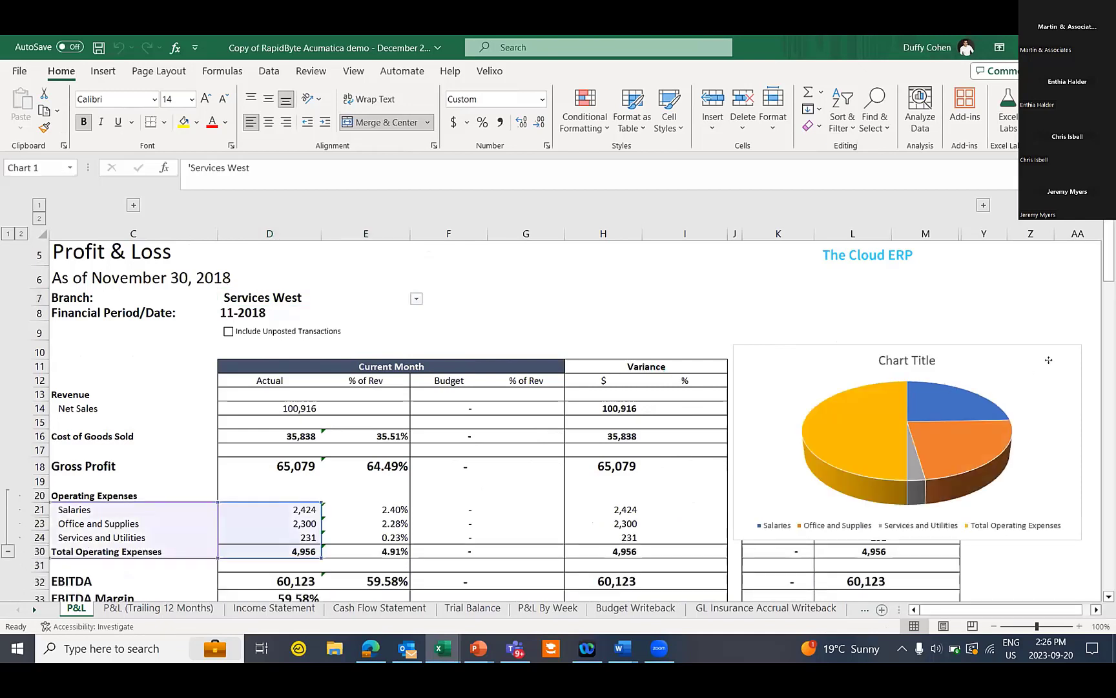
{"action": "key", "text": "Delete"}
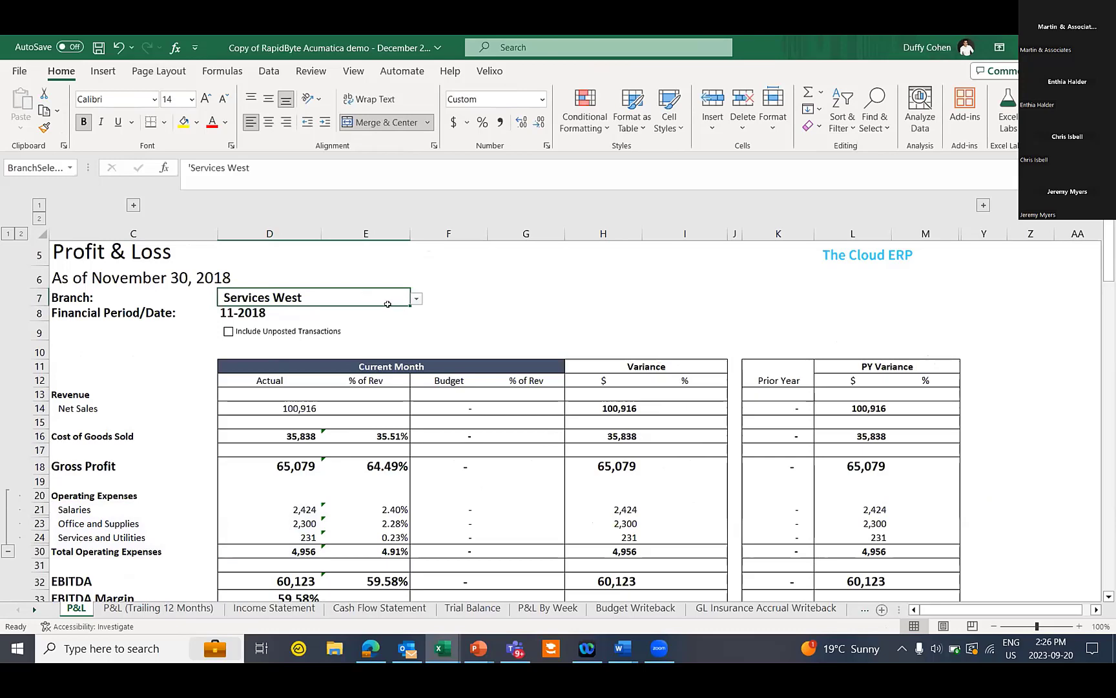
{"action": "left_click", "coordinate": [415, 300]}
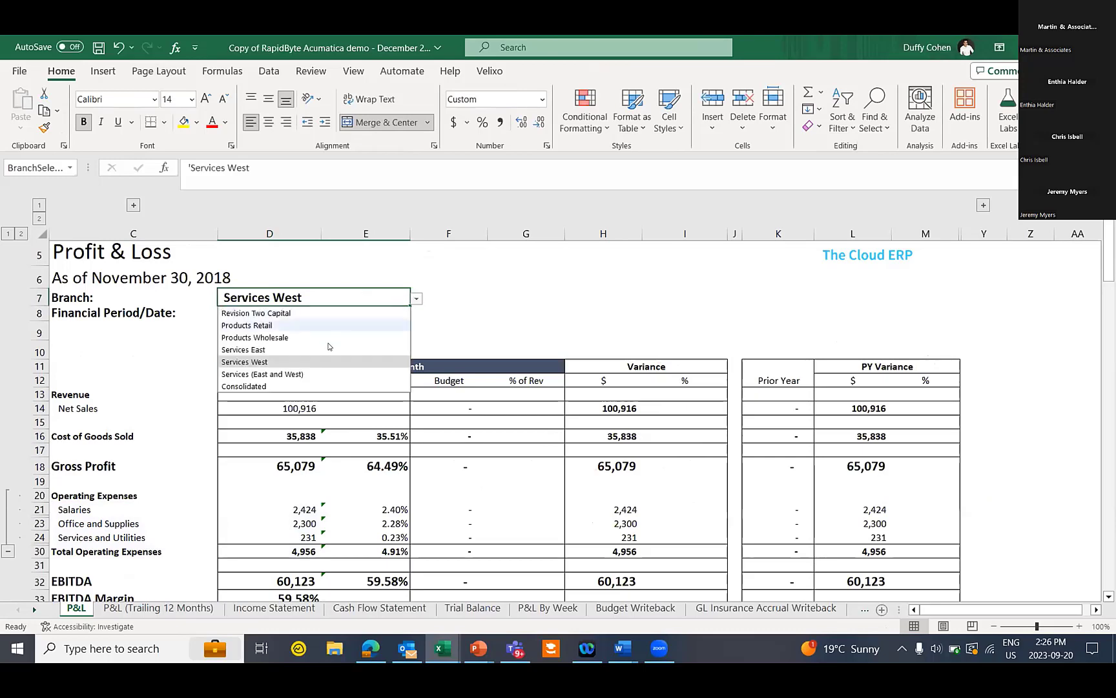
{"action": "left_click", "coordinate": [281, 386]}
{"action": "left_click", "coordinate": [281, 386]}
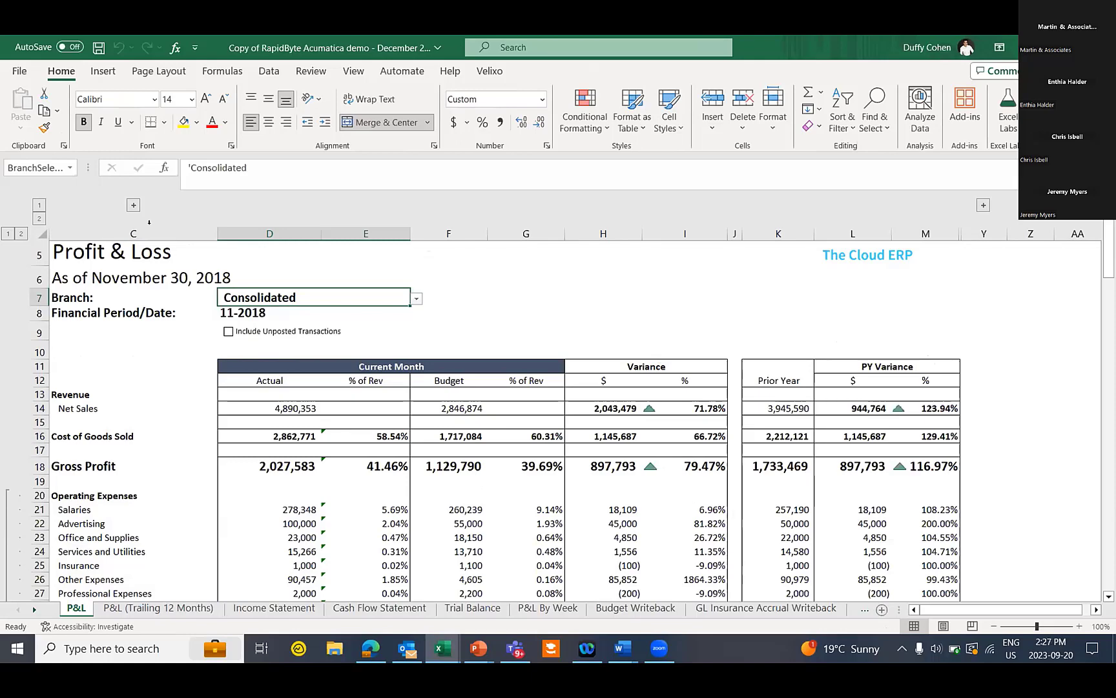
Unhide columns A and B to inspect account codes EXINSURE, 50000:59999 and the Net Sales classes
{"action": "left_click", "coordinate": [132, 205]}
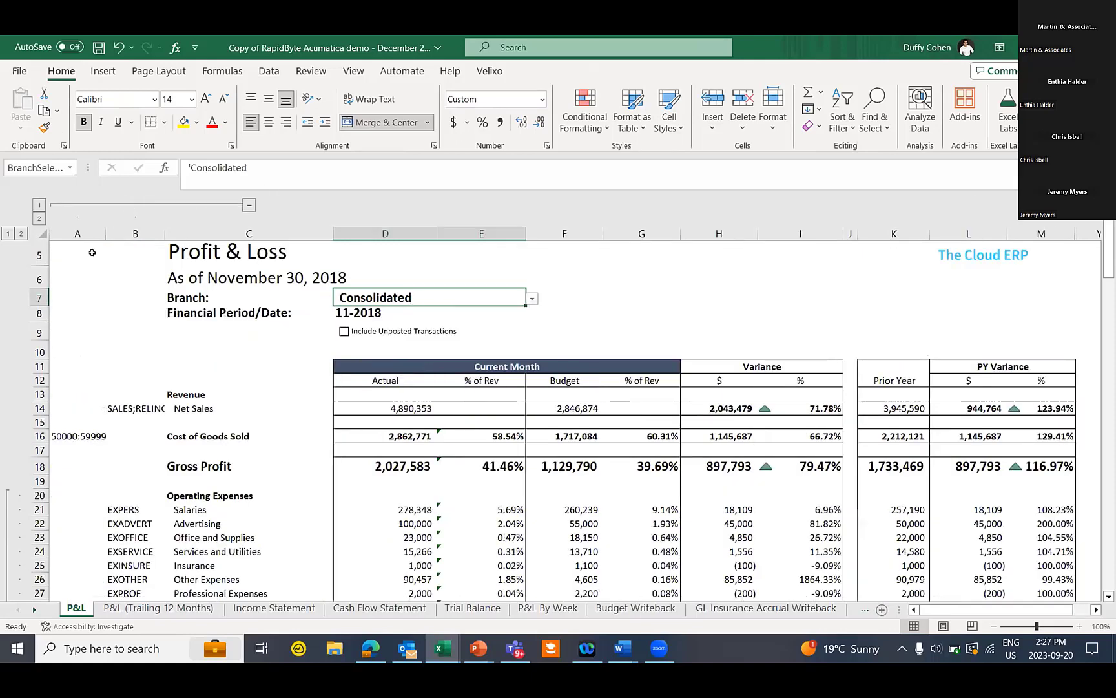
{"action": "scroll", "coordinate": [126, 393], "scroll_direction": "down", "scroll_amount": 1}
{"action": "left_click", "coordinate": [127, 483]}
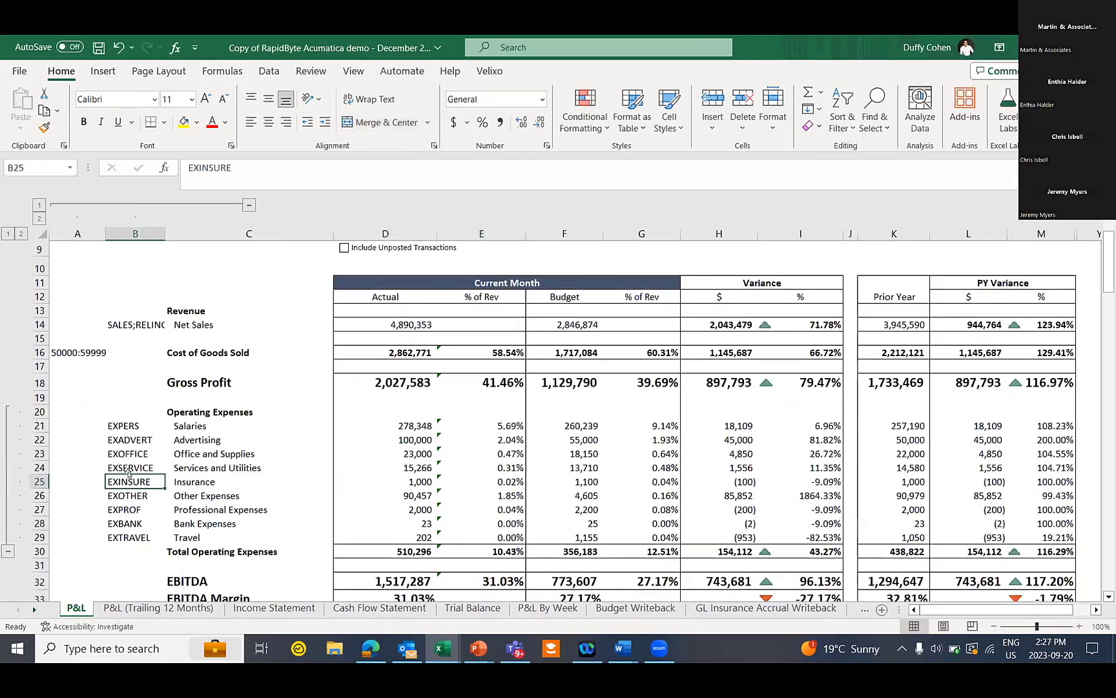
{"action": "left_click", "coordinate": [88, 349]}
{"action": "left_click", "coordinate": [127, 323]}
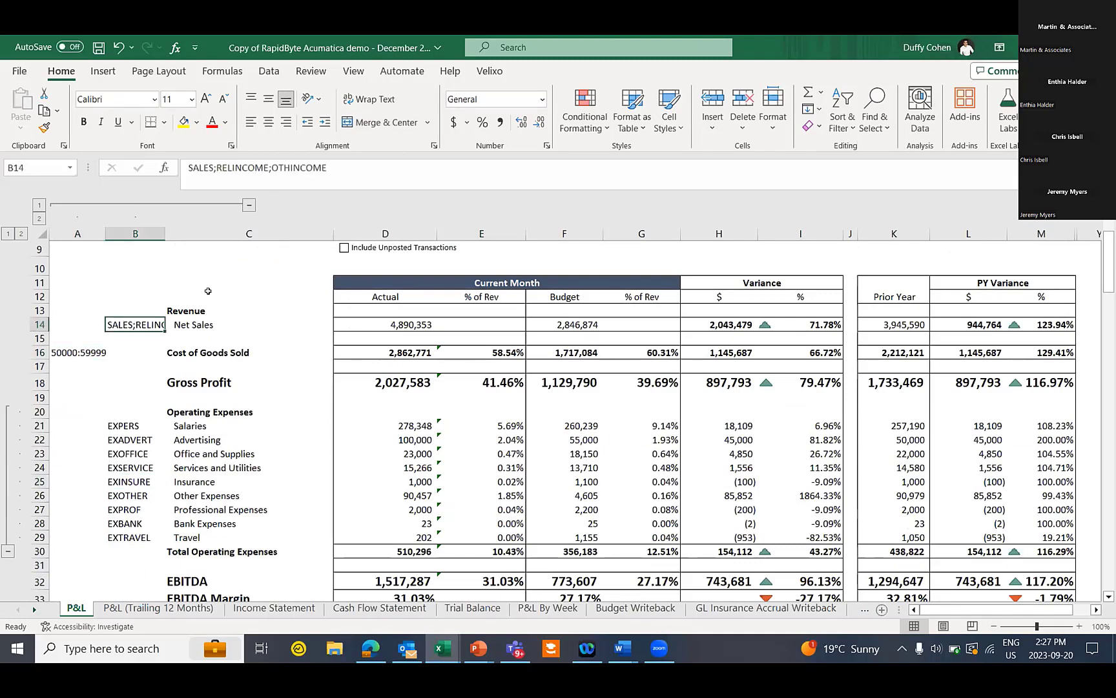
Hide columns A and B again and select the 510,296 Total Operating Expenses actual in D30
{"action": "left_click", "coordinate": [246, 204]}
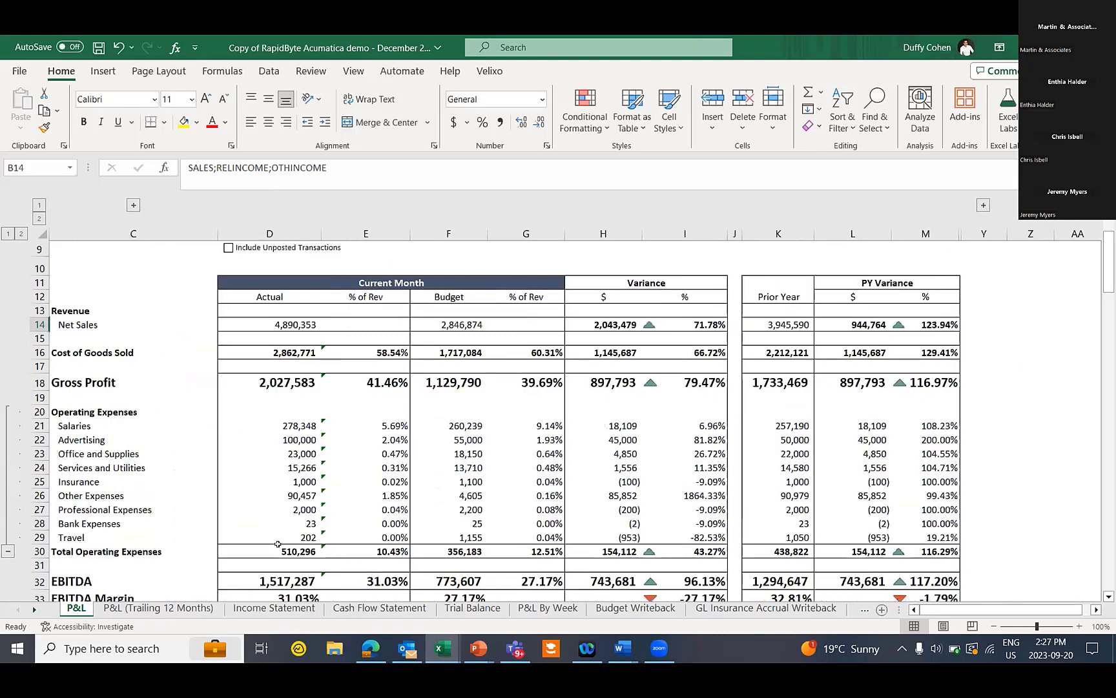
{"action": "left_click", "coordinate": [278, 544]}
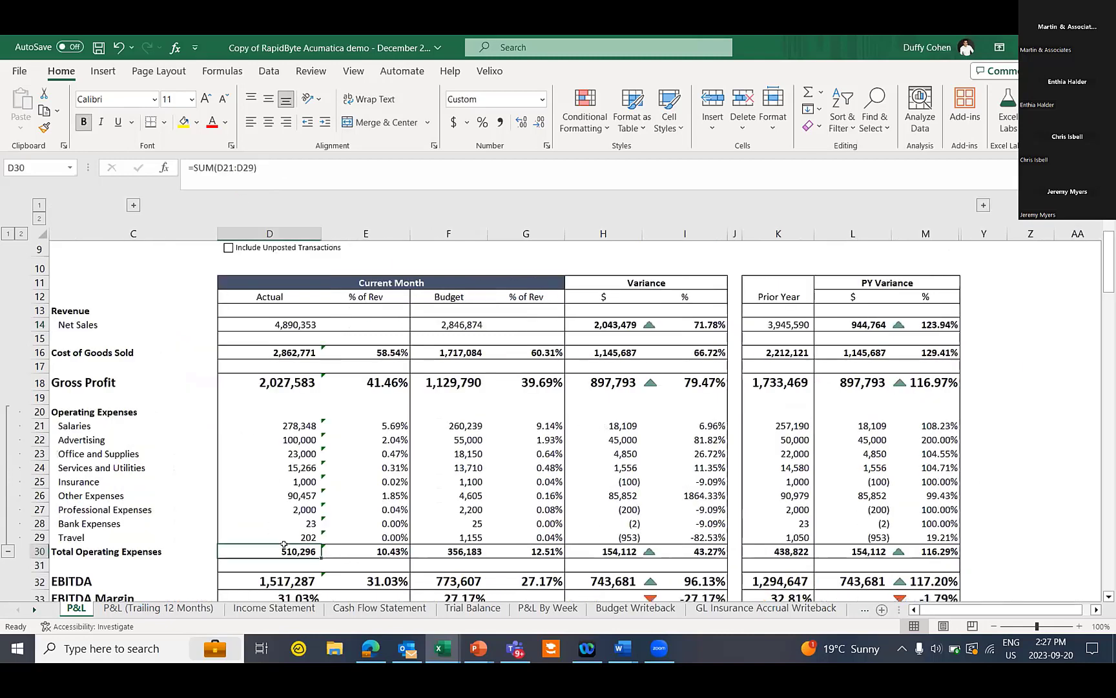
{"action": "left_click", "coordinate": [489, 73]}
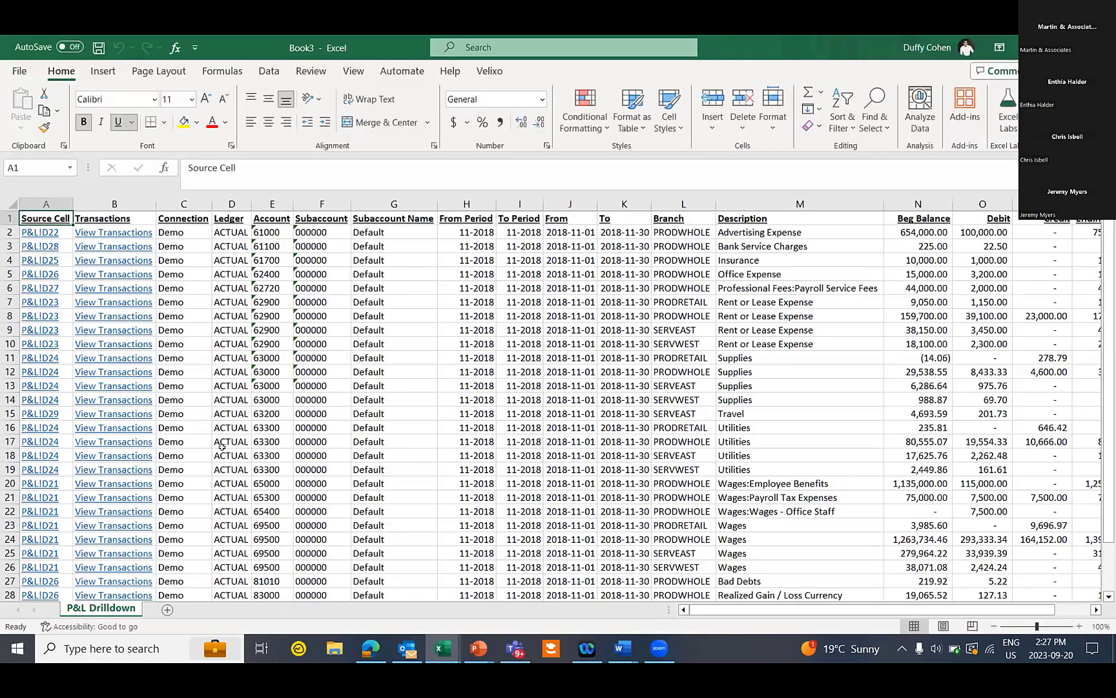
Review the Account, From Period, Branch and Description columns, then fill the 201.73 Travel debit yellow
{"action": "left_click", "coordinate": [269, 204]}
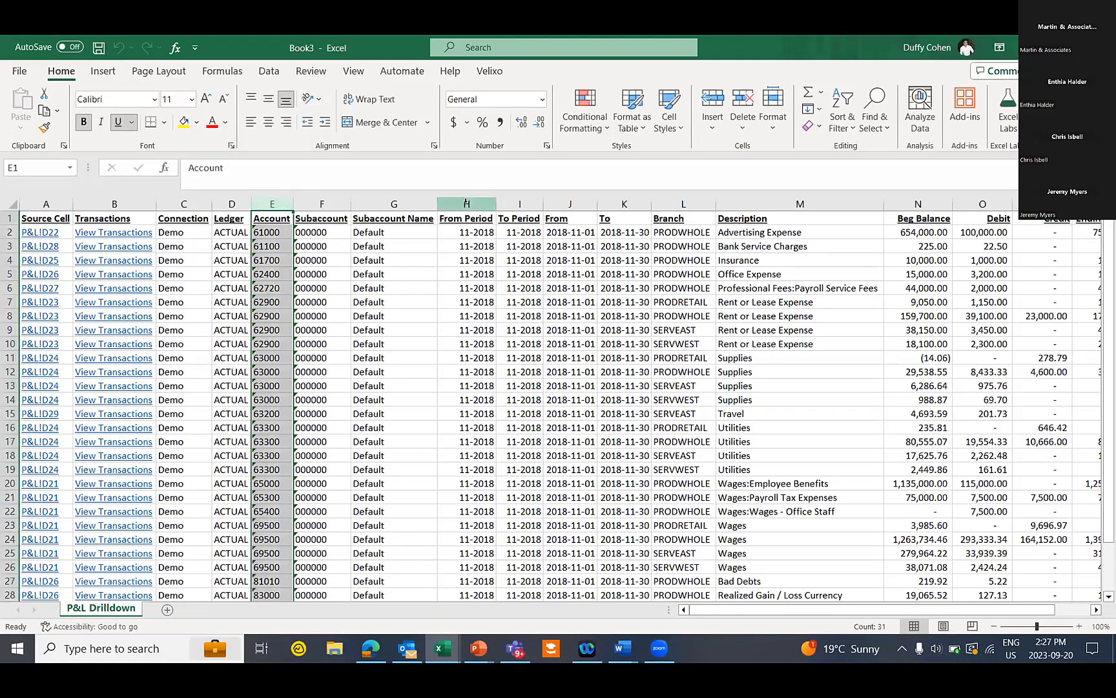
{"action": "left_click", "coordinate": [467, 204]}
{"action": "left_click", "coordinate": [683, 204]}
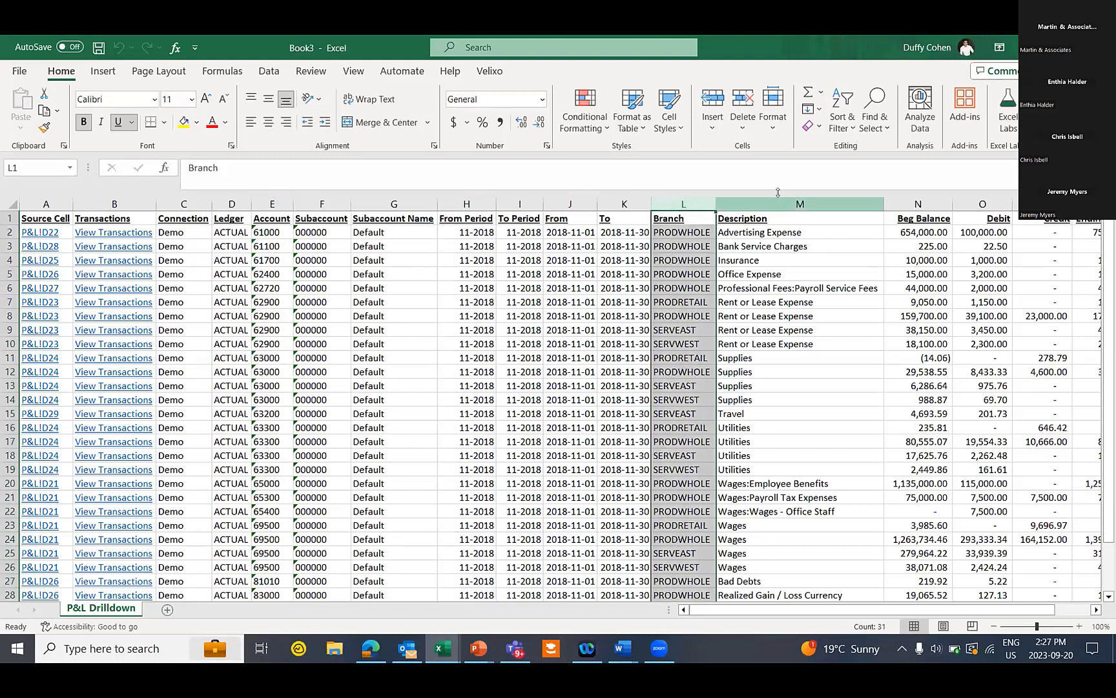
{"action": "left_click", "coordinate": [784, 205]}
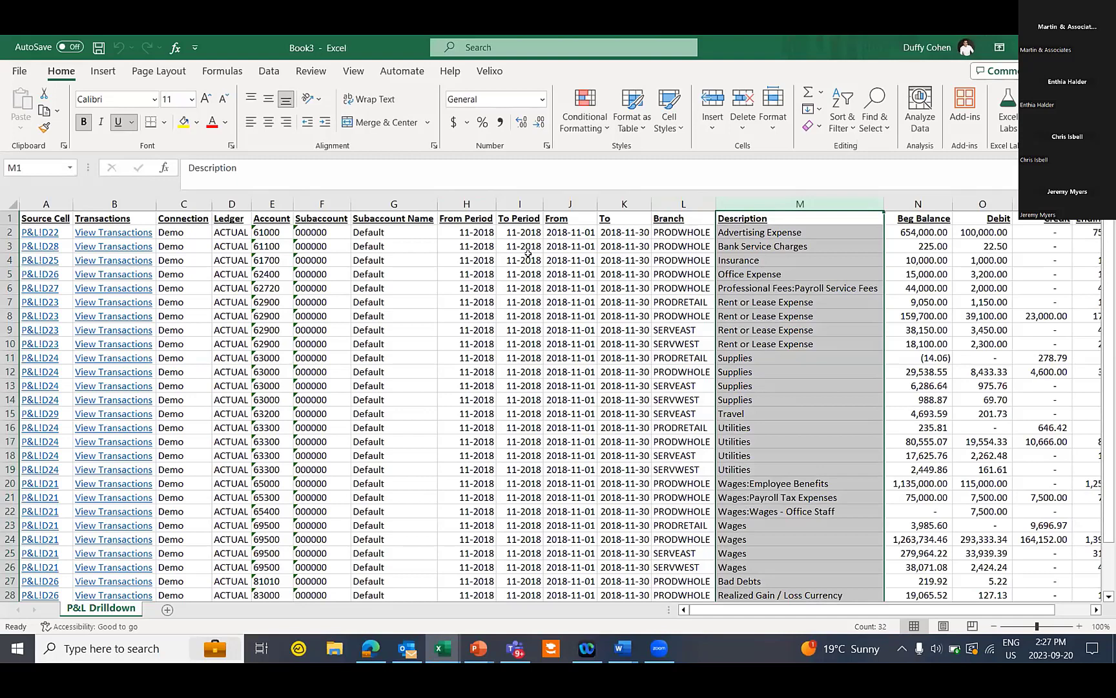
{"action": "left_click", "coordinate": [971, 413]}
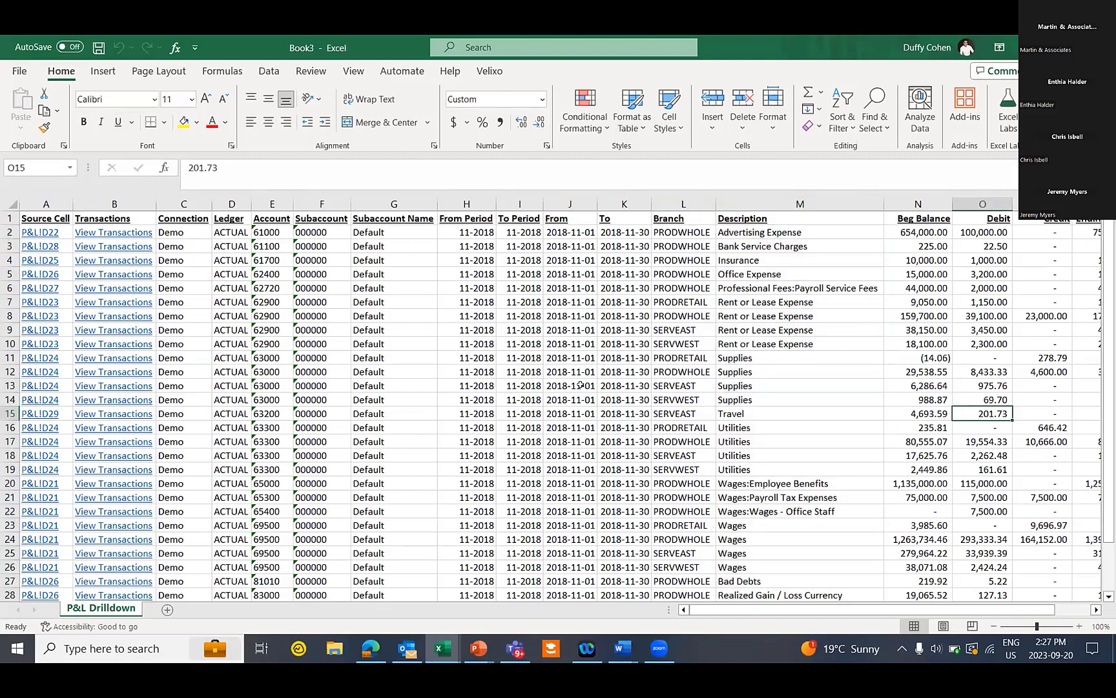
{"action": "left_click", "coordinate": [185, 122]}
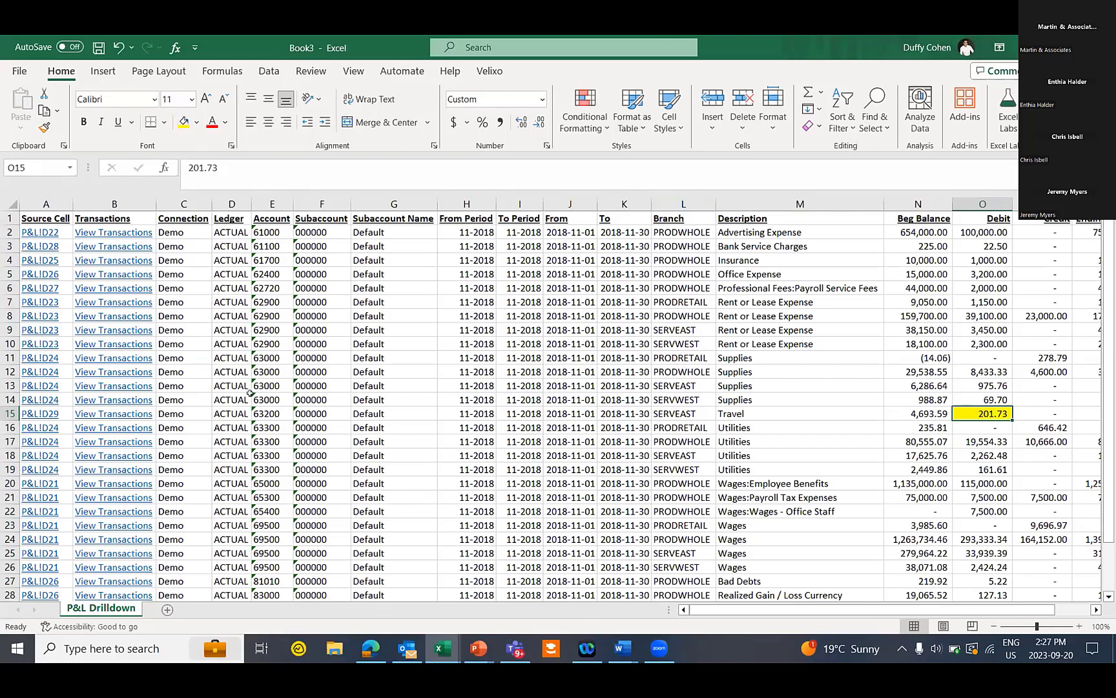
Open the Travel row's Acumatica transactions and the vendor bill behind the 201.73 charge
{"action": "left_click", "coordinate": [95, 410]}
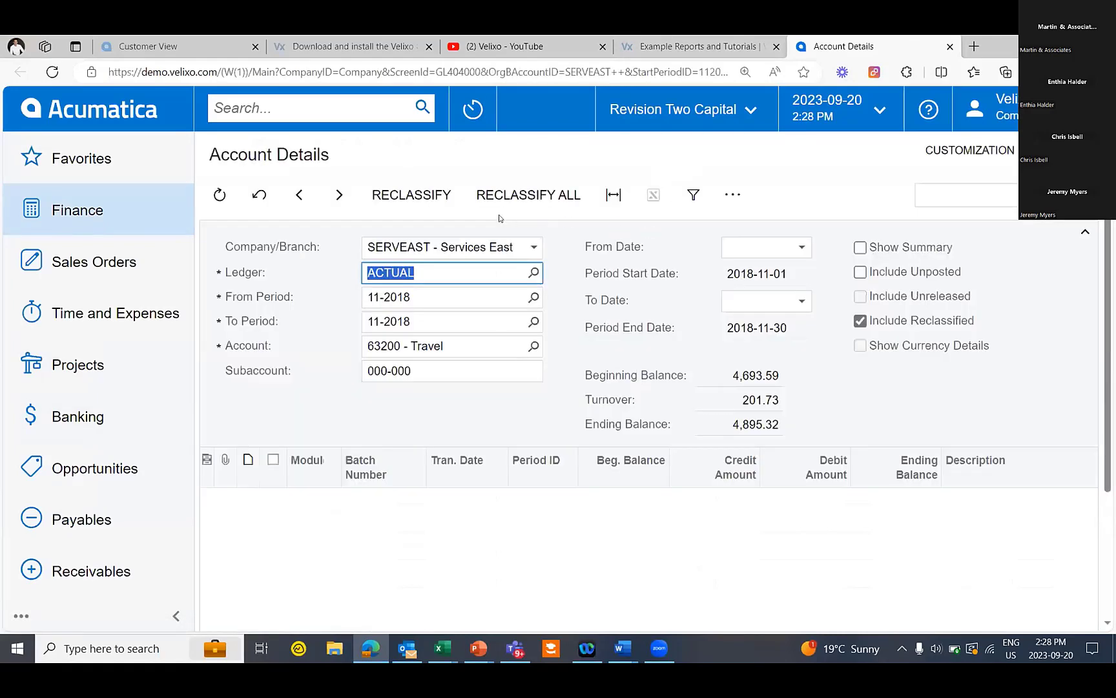
{"action": "scroll", "coordinate": [496, 495], "scroll_direction": "down", "scroll_amount": 3}
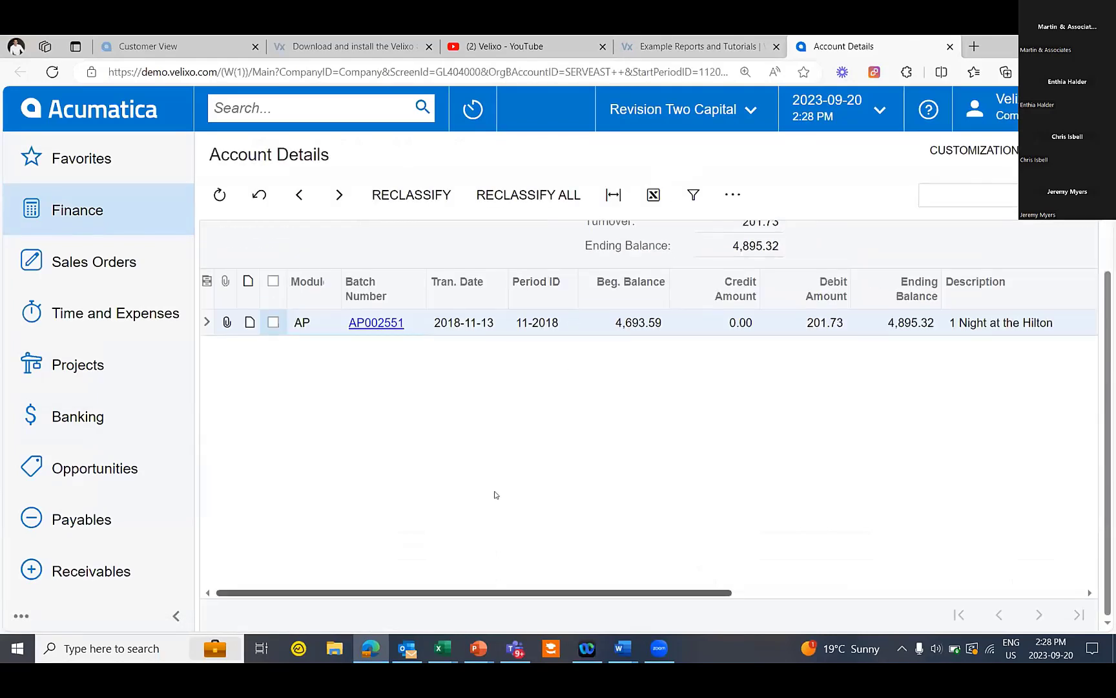
{"action": "scroll", "coordinate": [496, 494], "scroll_direction": "right", "scroll_amount": 5}
{"action": "scroll", "coordinate": [525, 394], "scroll_direction": "up", "scroll_amount": 2}
{"action": "scroll", "coordinate": [525, 395], "scroll_direction": "up", "scroll_amount": 1}
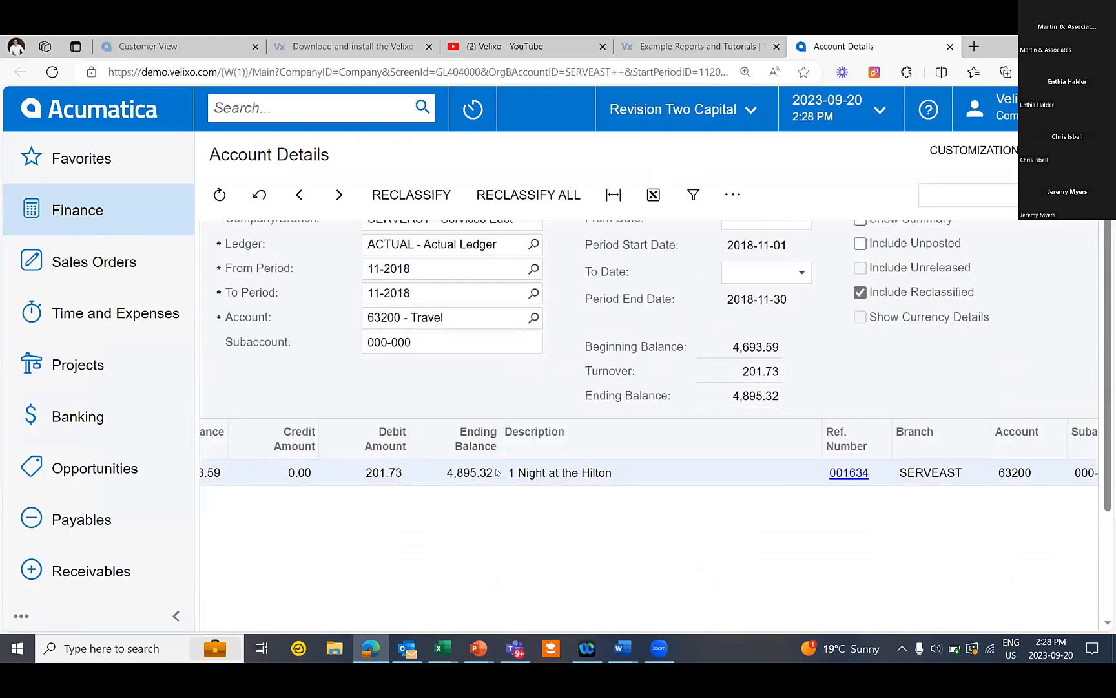
{"action": "left_click", "coordinate": [845, 472]}
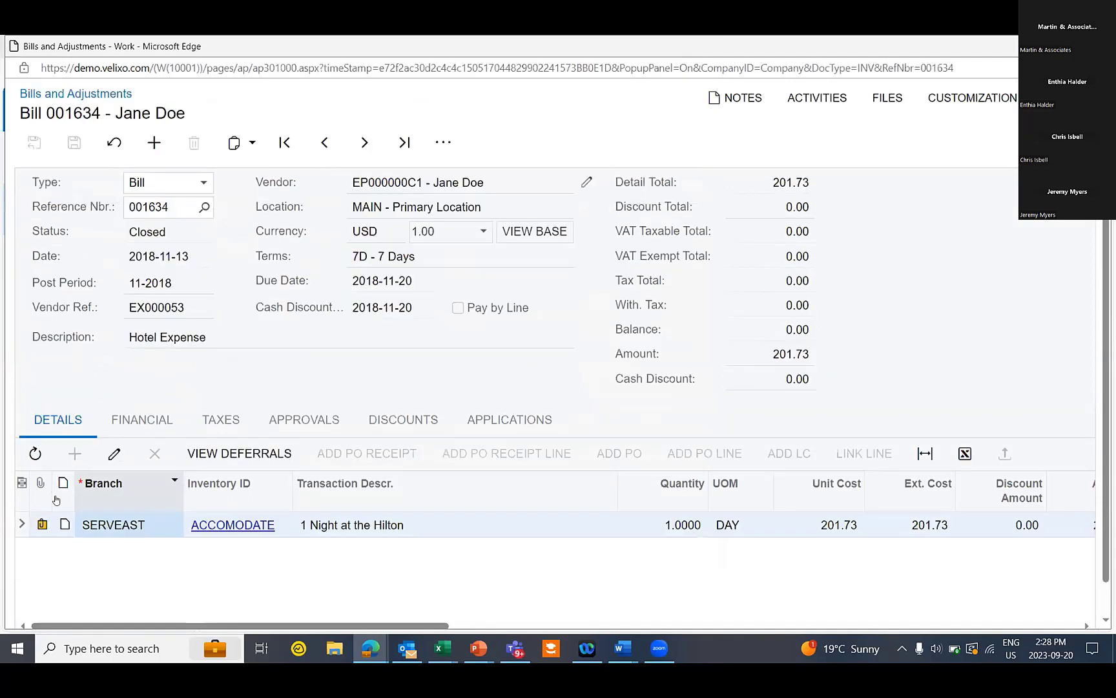
View the Hilton hotel receipt PDF attached to the bill
{"action": "left_click", "coordinate": [40, 521]}
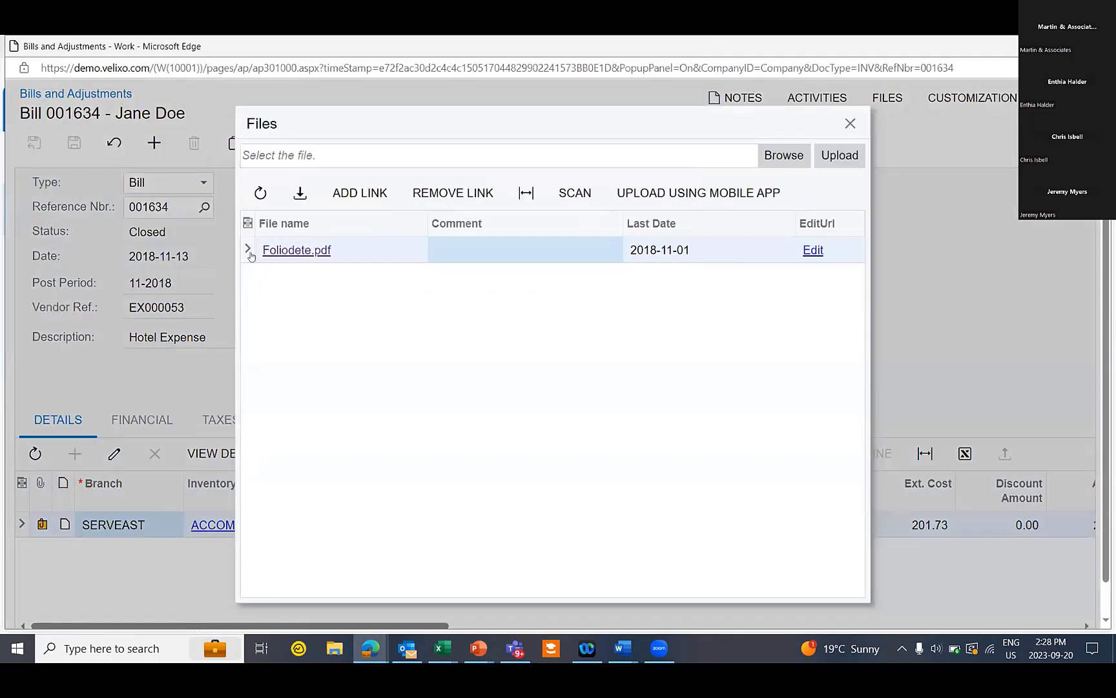
{"action": "left_click", "coordinate": [289, 248]}
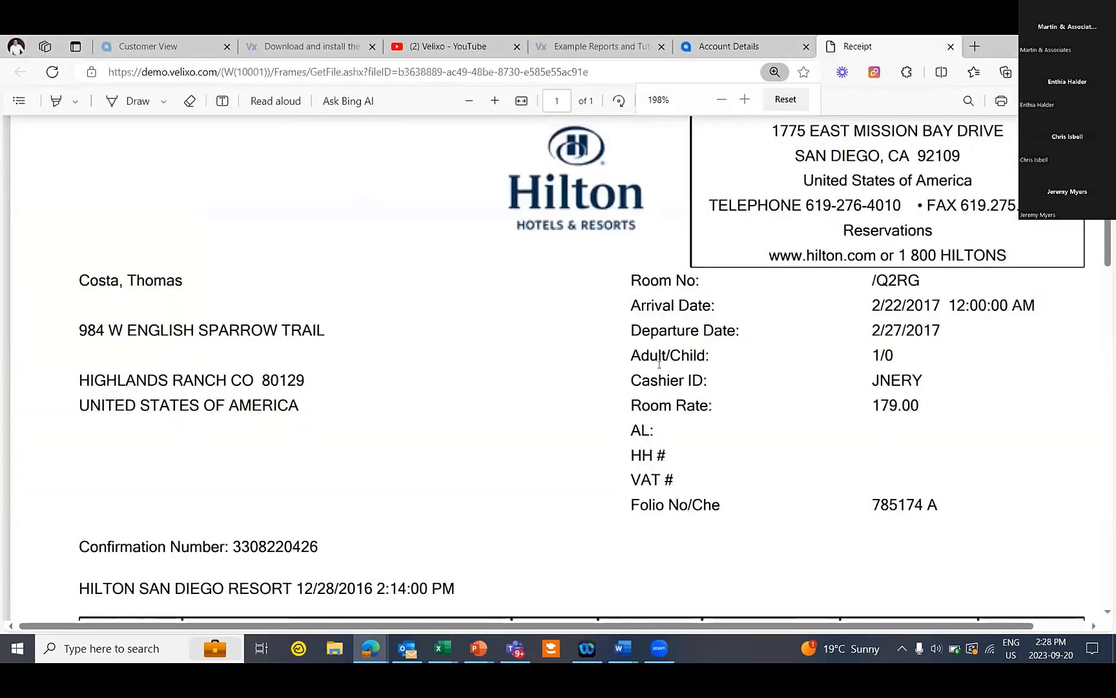
{"action": "scroll", "coordinate": [630, 390], "scroll_direction": "down", "scroll_amount": 5}
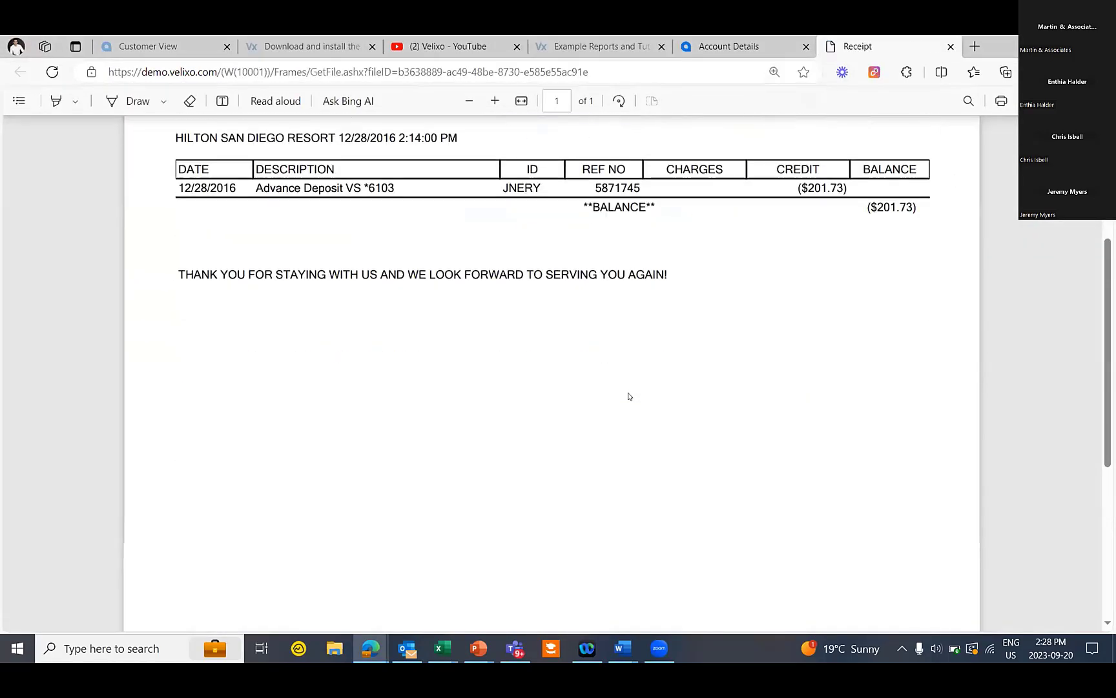
{"action": "scroll", "coordinate": [628, 393], "scroll_direction": "up", "scroll_amount": 5}
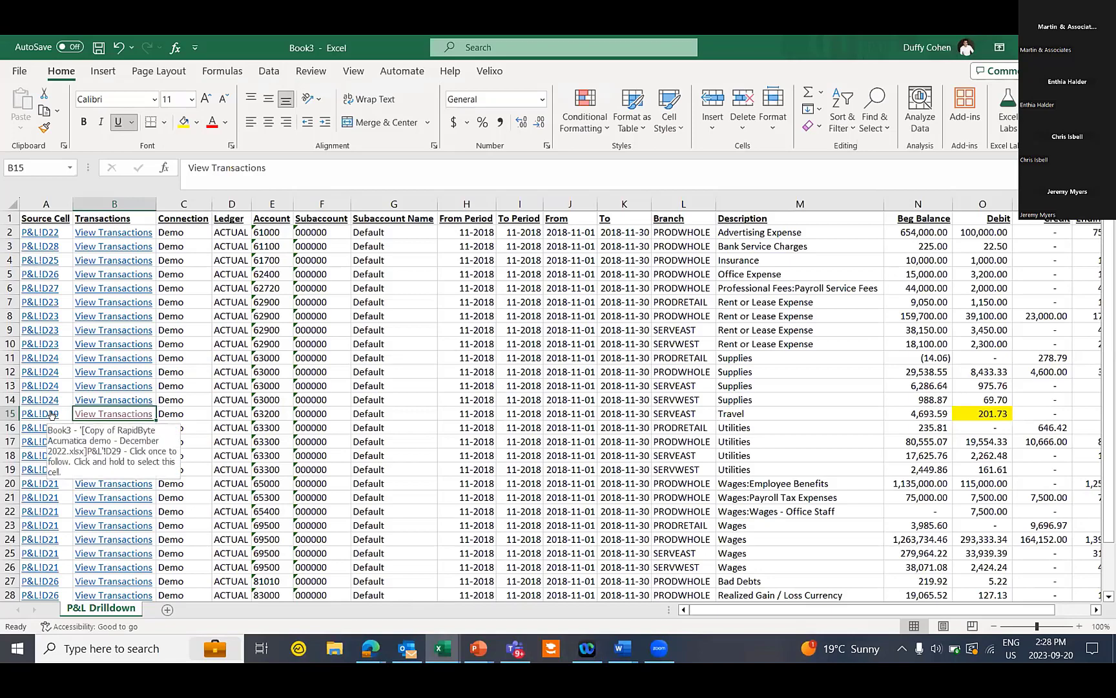
Return to P&L and Velixo-drill into the 1,000 Insurance actual in D25
{"action": "left_click", "coordinate": [51, 414]}
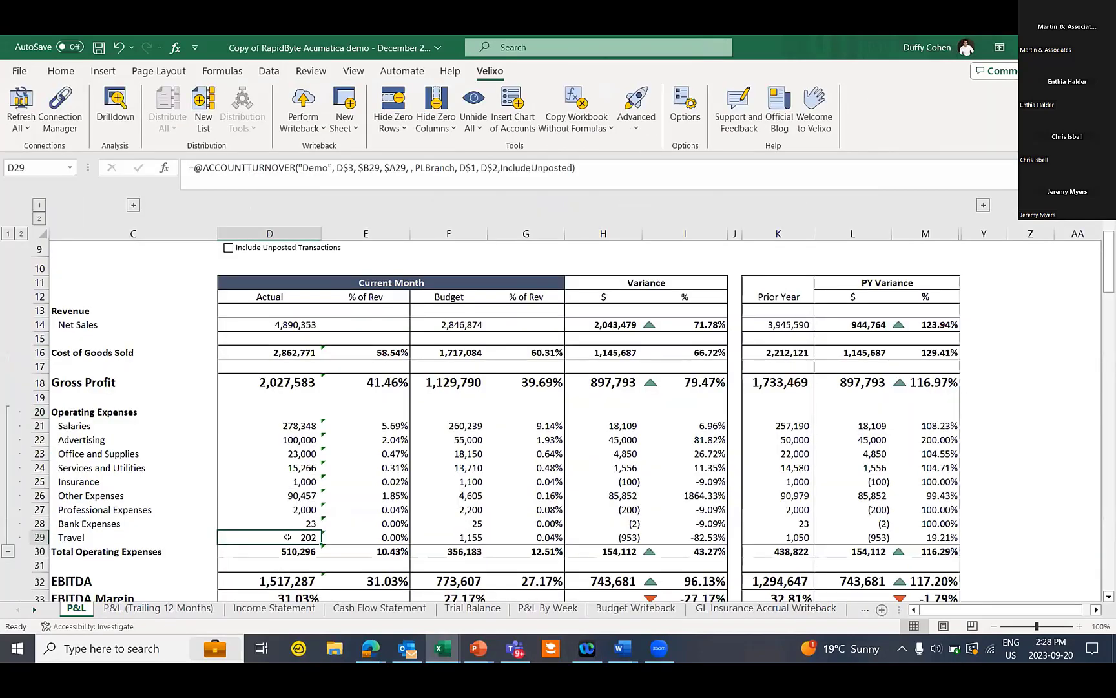
{"action": "left_click", "coordinate": [277, 481]}
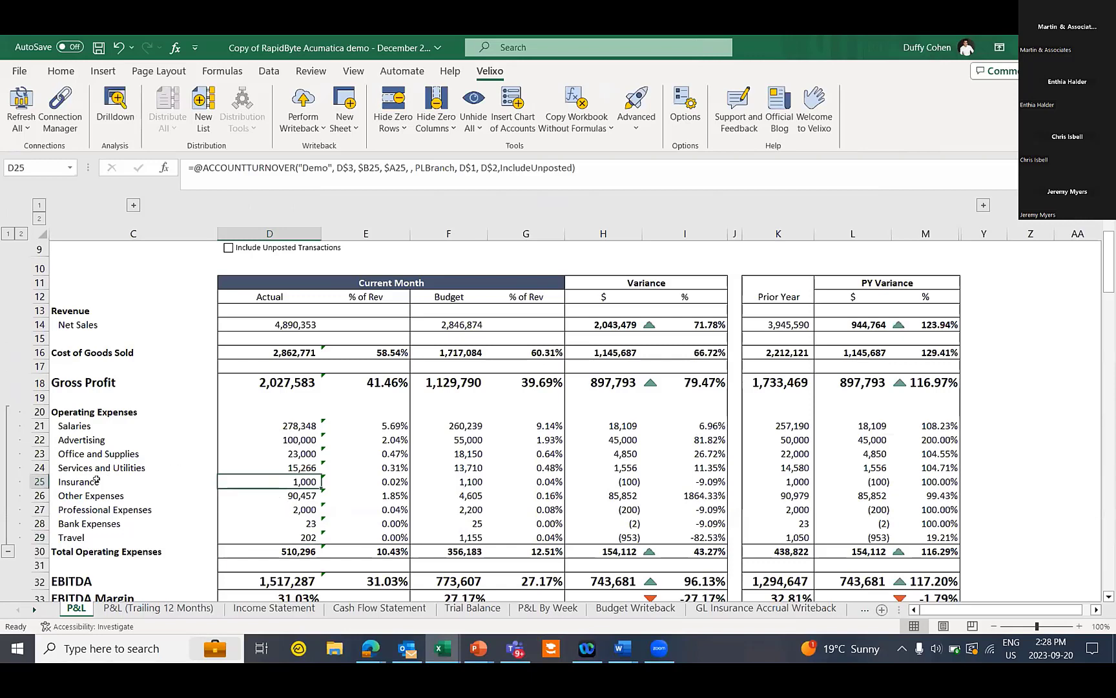
{"action": "left_click", "coordinate": [116, 104]}
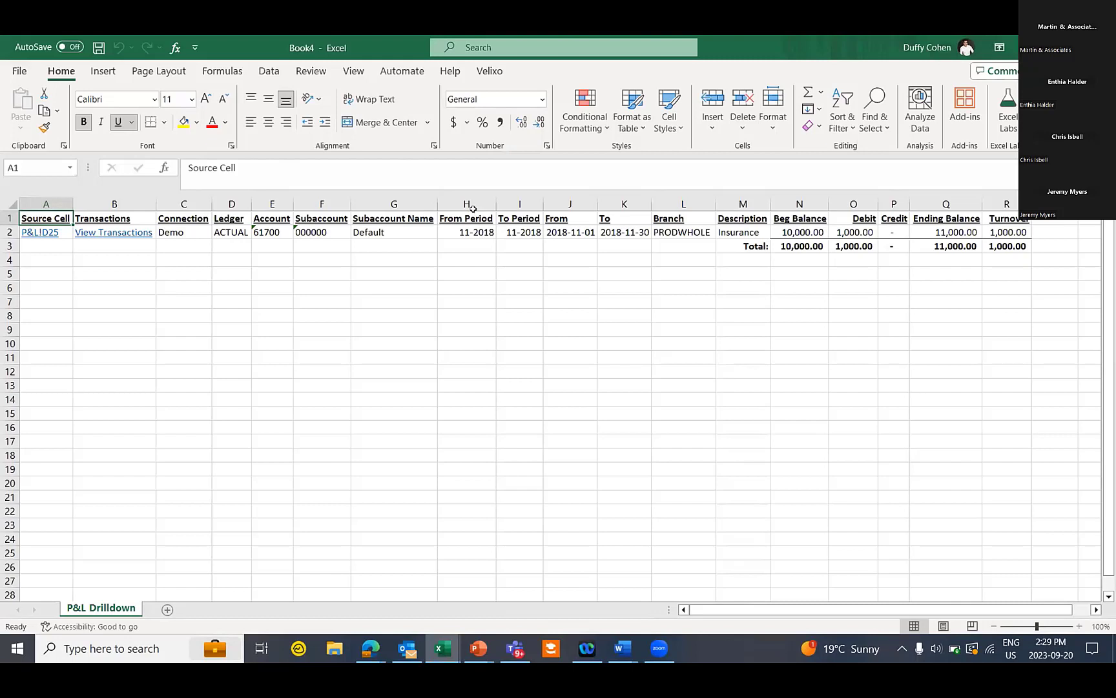
Close the Book4 Insurance drilldown without saving and scroll the sheet tabs right
{"action": "left_click", "coordinate": [1101, 48]}
{"action": "left_click", "coordinate": [620, 423]}
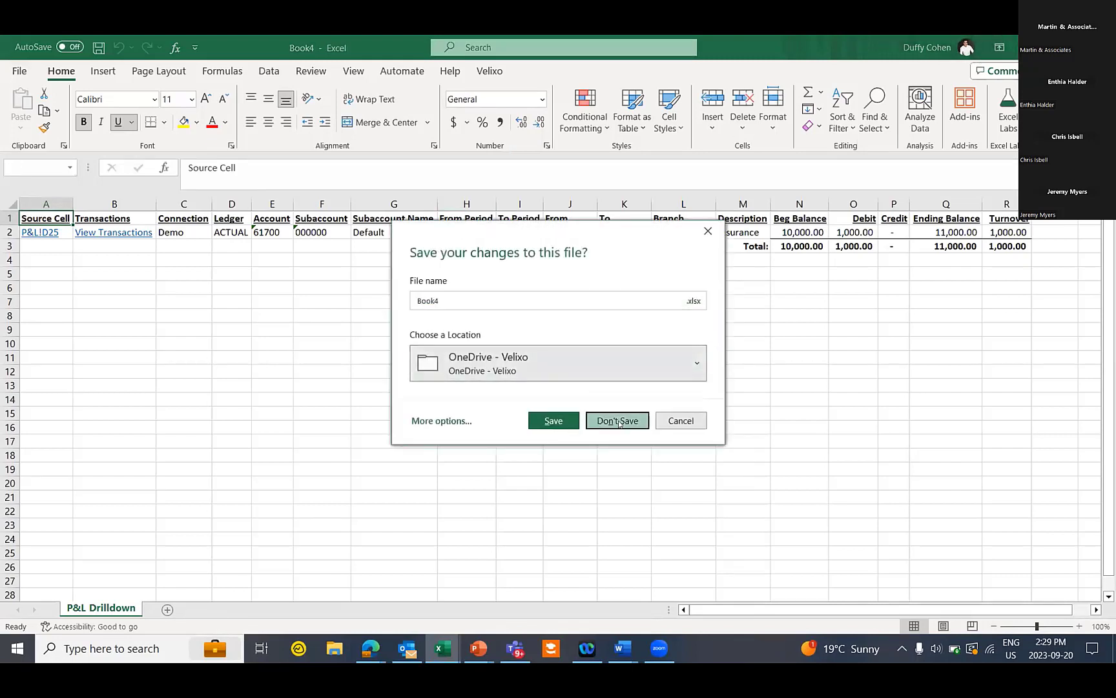
{"action": "left_click", "coordinate": [32, 608]}
{"action": "left_click", "coordinate": [32, 608]}
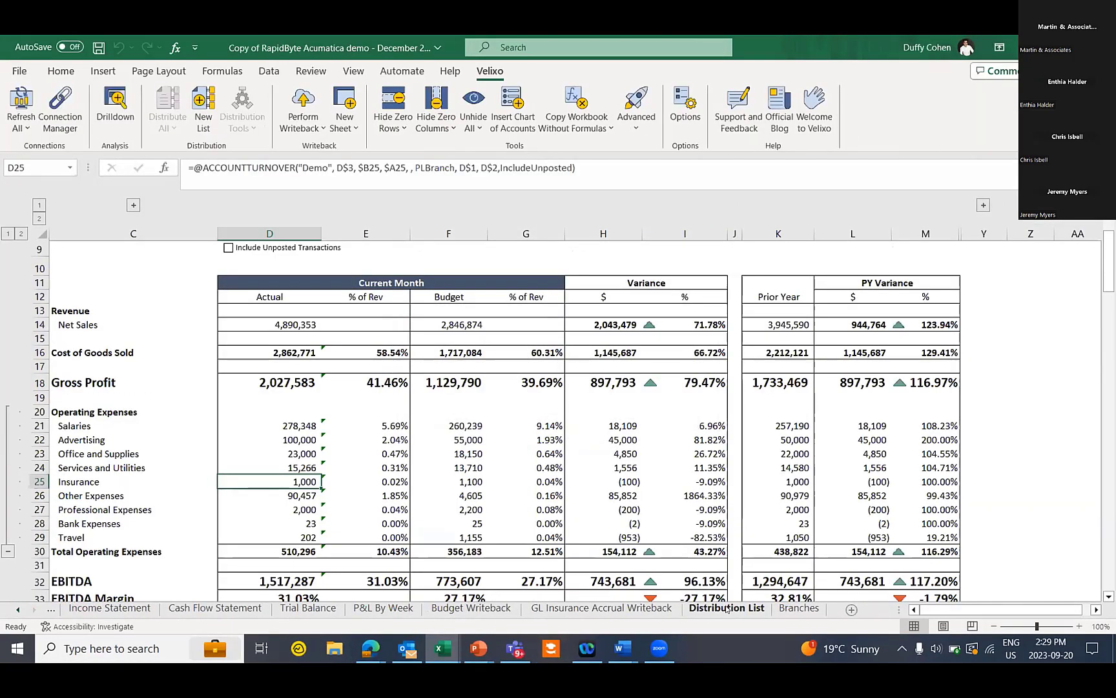
Review the Consolidated Report row's Excel (remove Velixo formulas) format, file name, tab and C:\Temp folder
{"action": "left_click", "coordinate": [726, 609]}
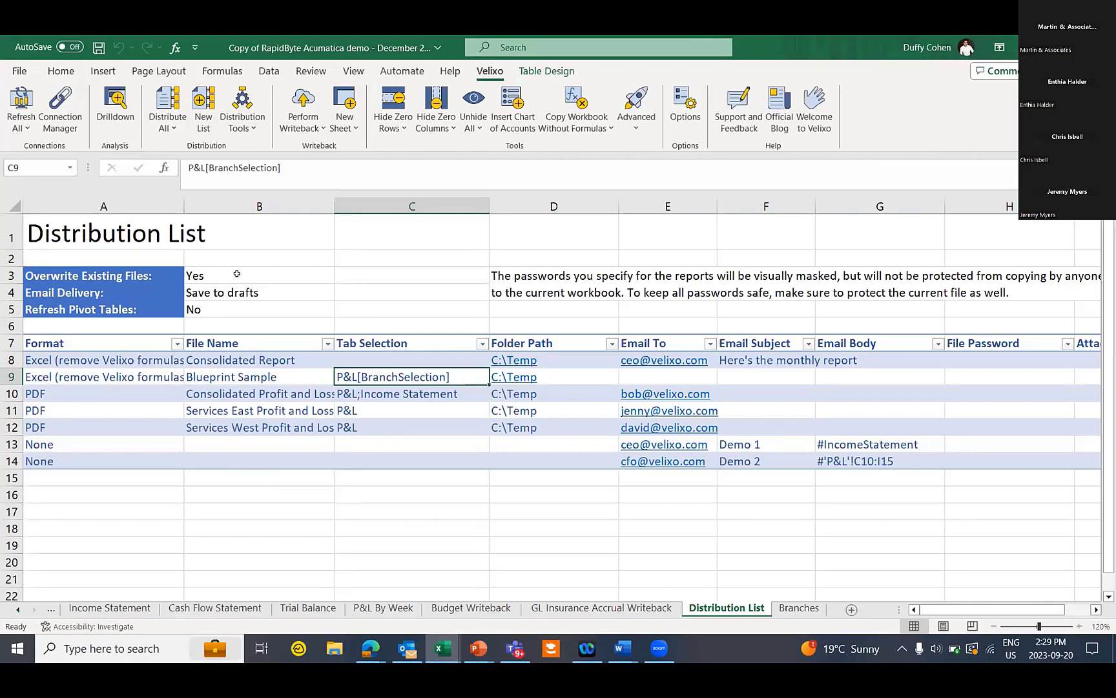
{"action": "left_click", "coordinate": [127, 364]}
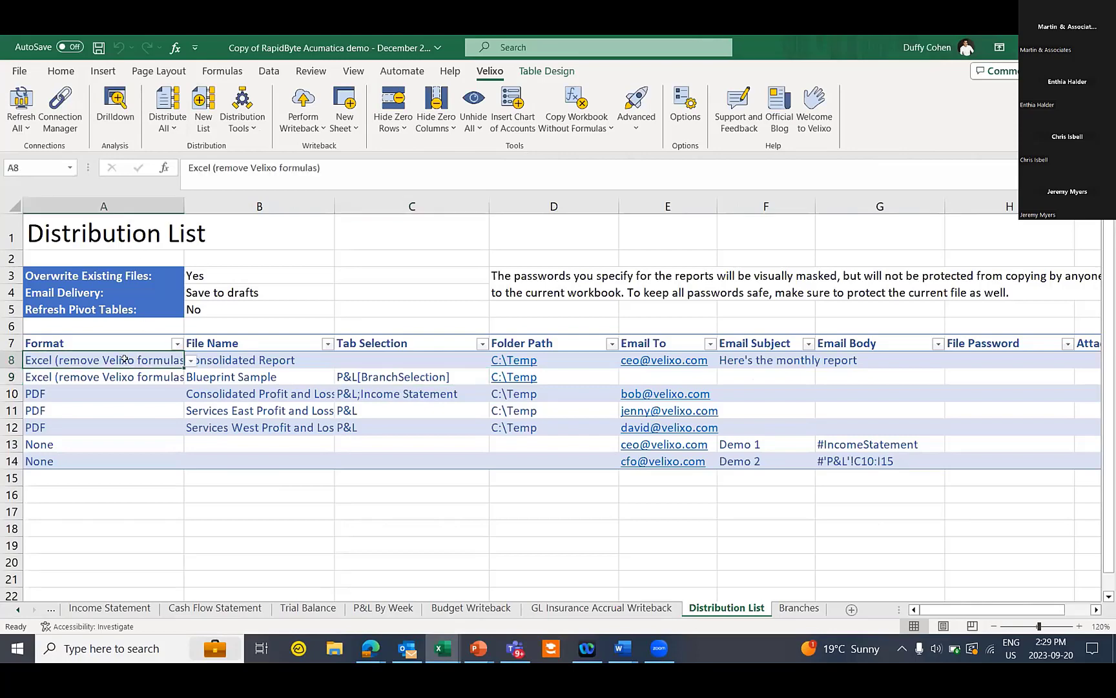
{"action": "left_click", "coordinate": [191, 362]}
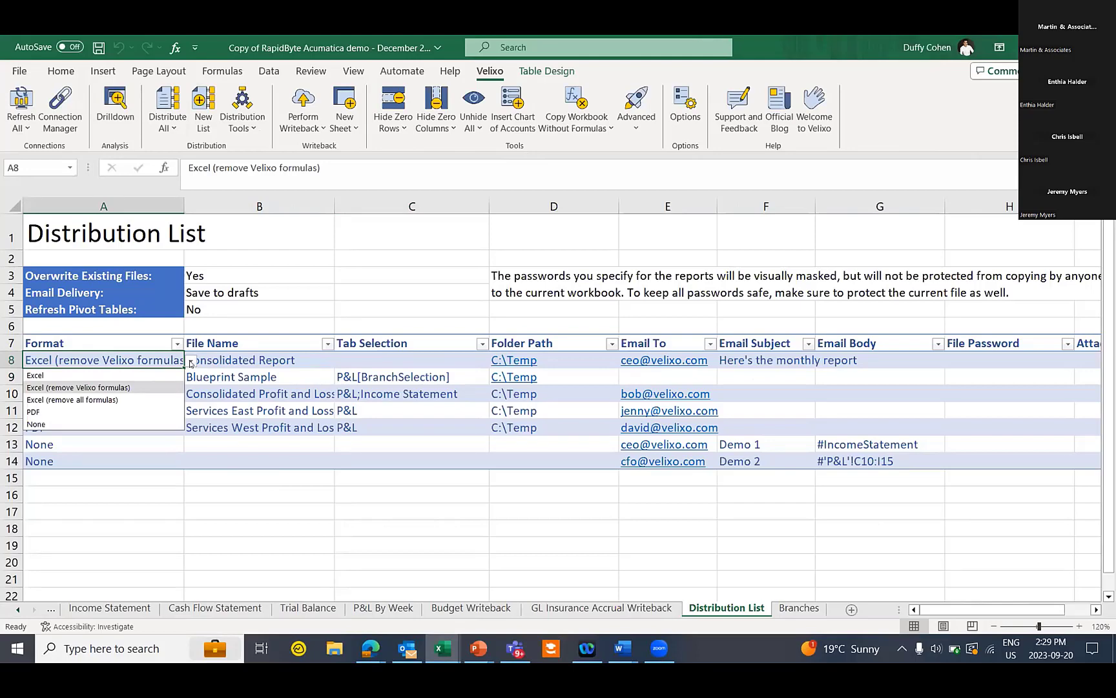
{"action": "left_click", "coordinate": [253, 359]}
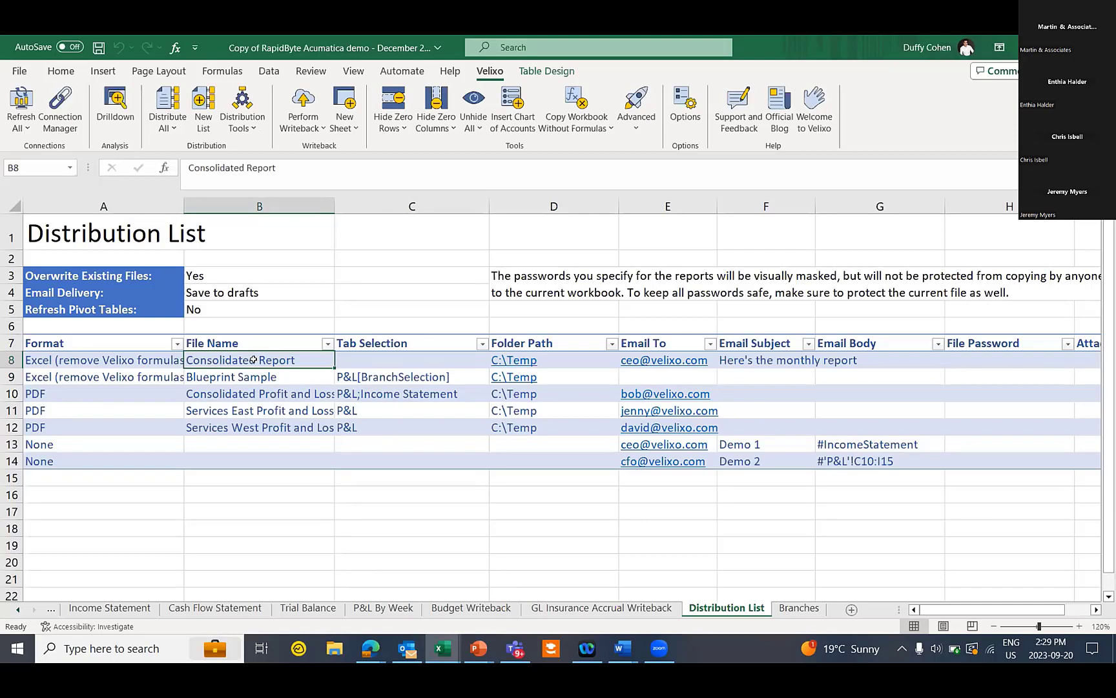
{"action": "left_click", "coordinate": [386, 357]}
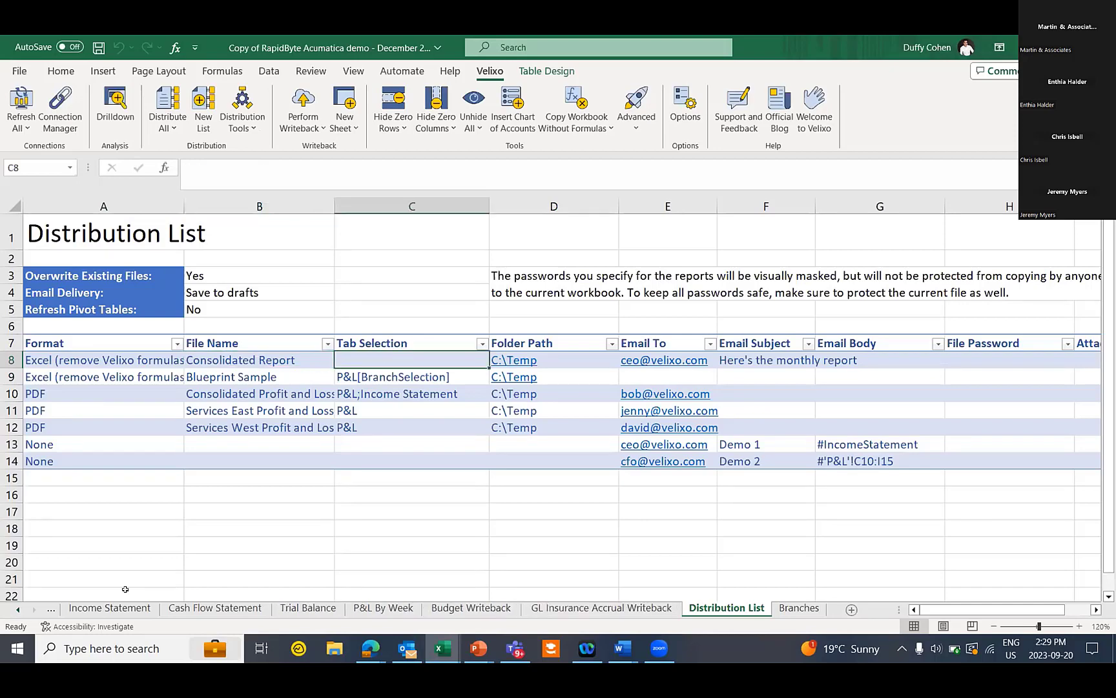
{"action": "left_click", "coordinate": [575, 366]}
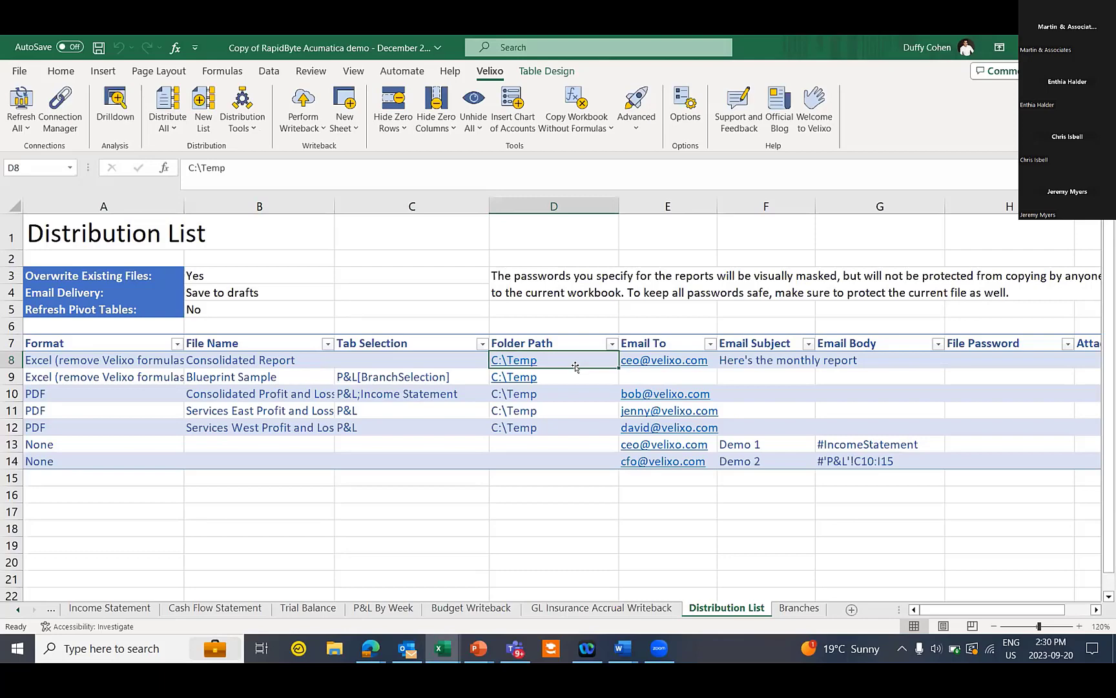
{"action": "left_click", "coordinate": [672, 208]}
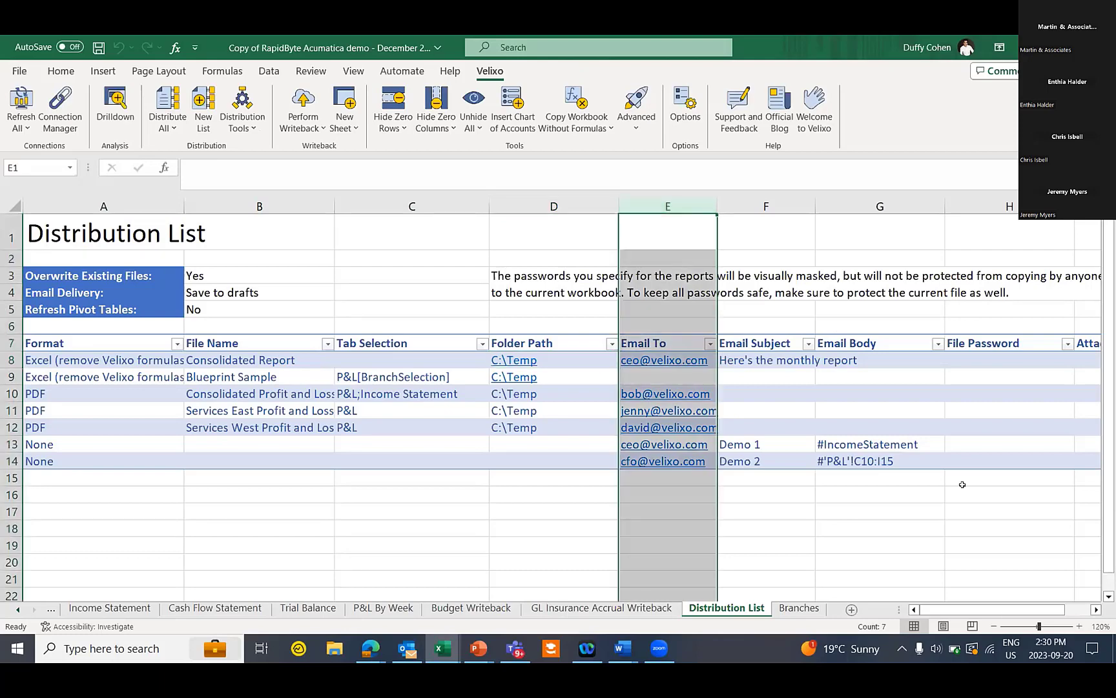
{"action": "scroll", "coordinate": [1009, 605], "scroll_direction": "right", "scroll_amount": 3}
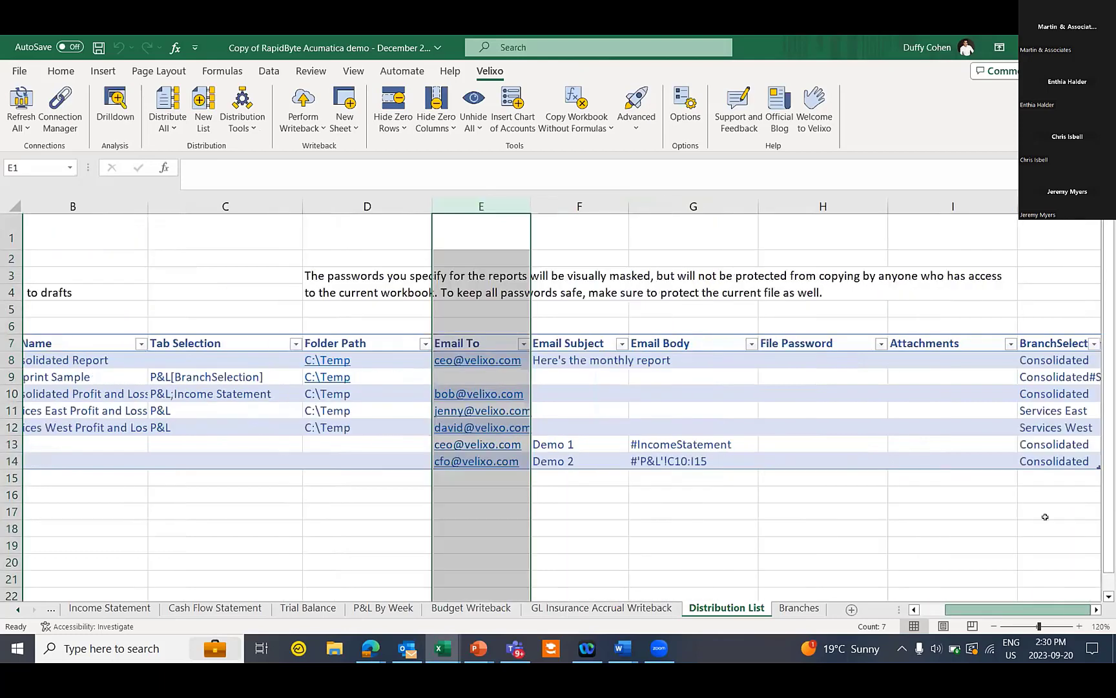
{"action": "left_click", "coordinate": [693, 206]}
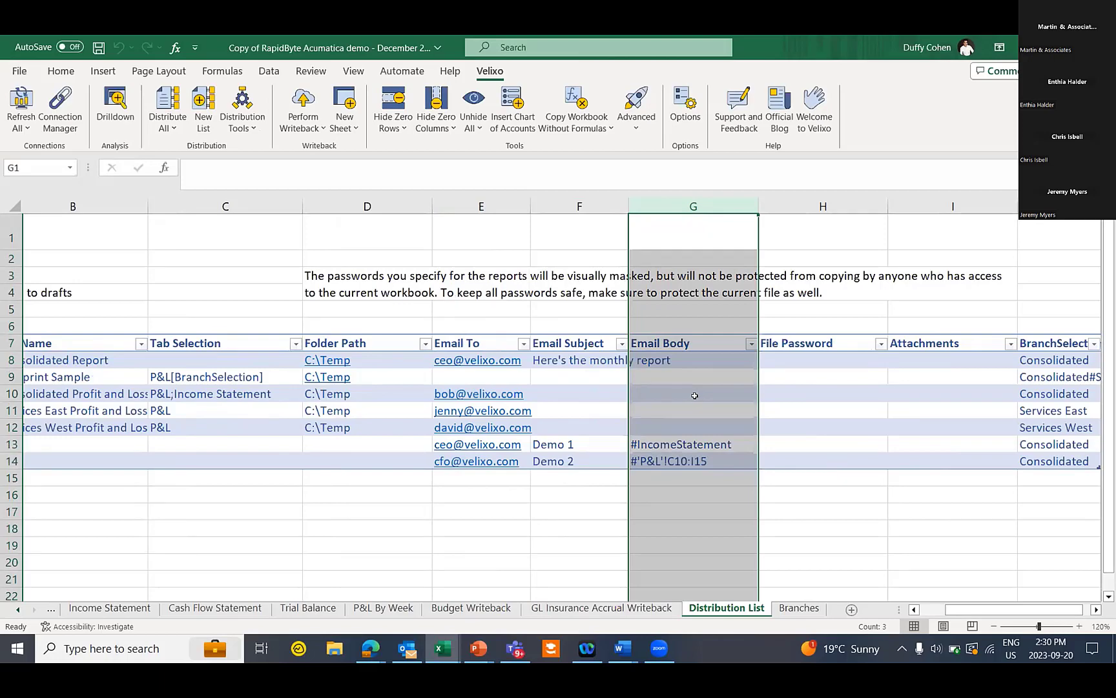
{"action": "left_click", "coordinate": [834, 205]}
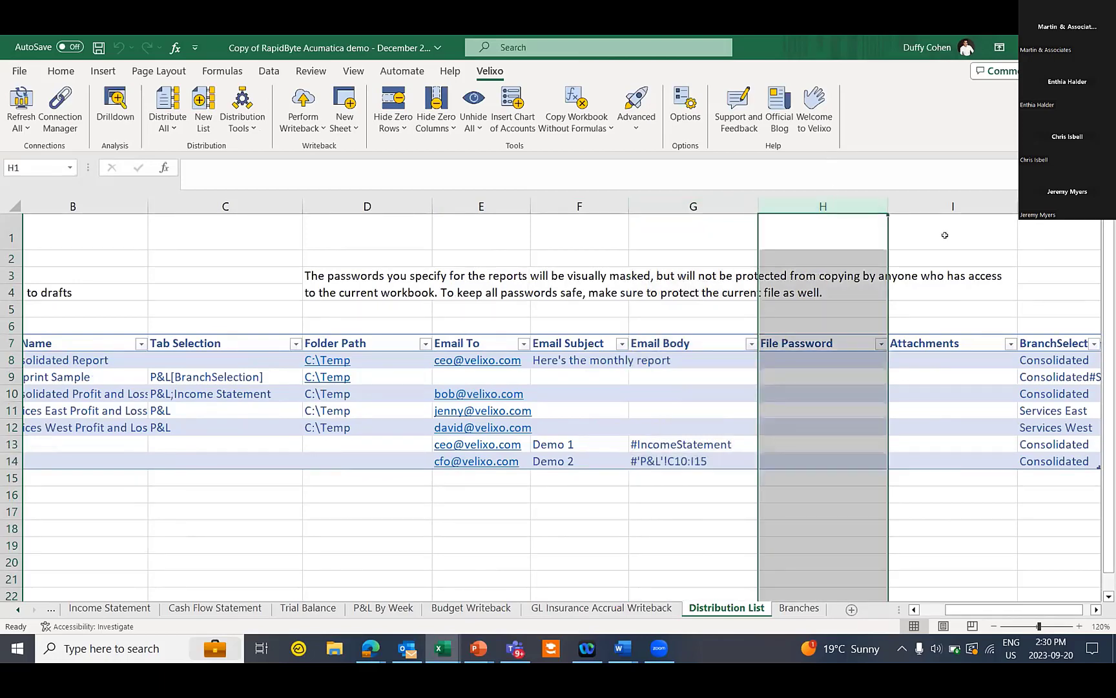
{"action": "left_click", "coordinate": [1056, 206]}
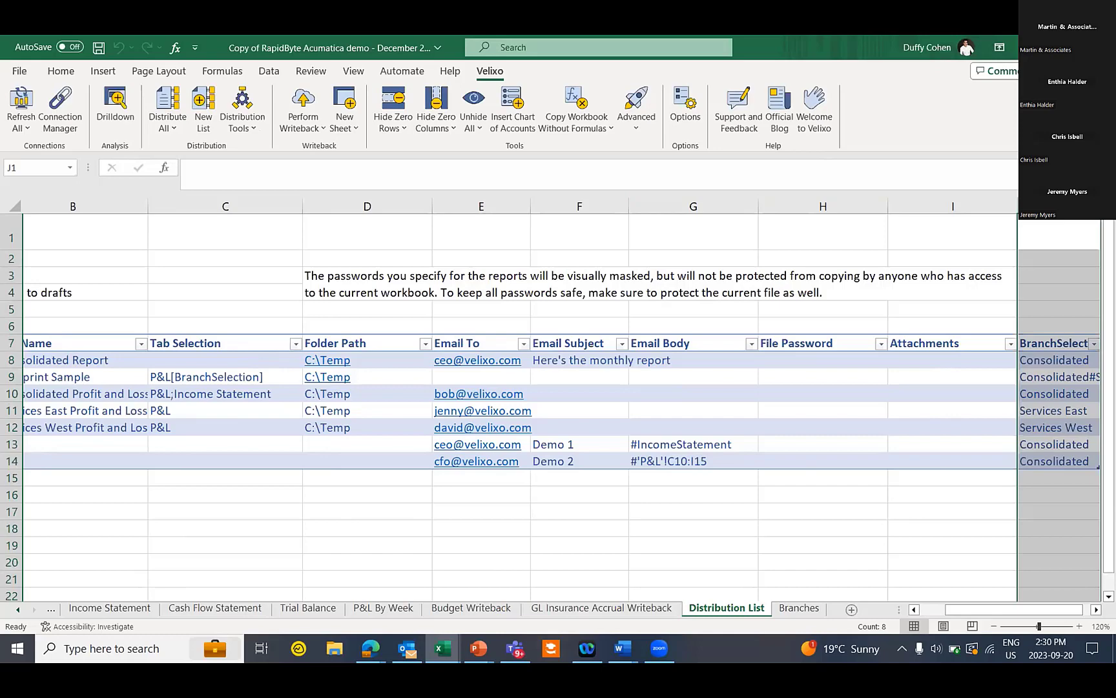
Run Velixo Distribute All to generate all seven Distribution List reports
{"action": "left_click", "coordinate": [167, 97]}
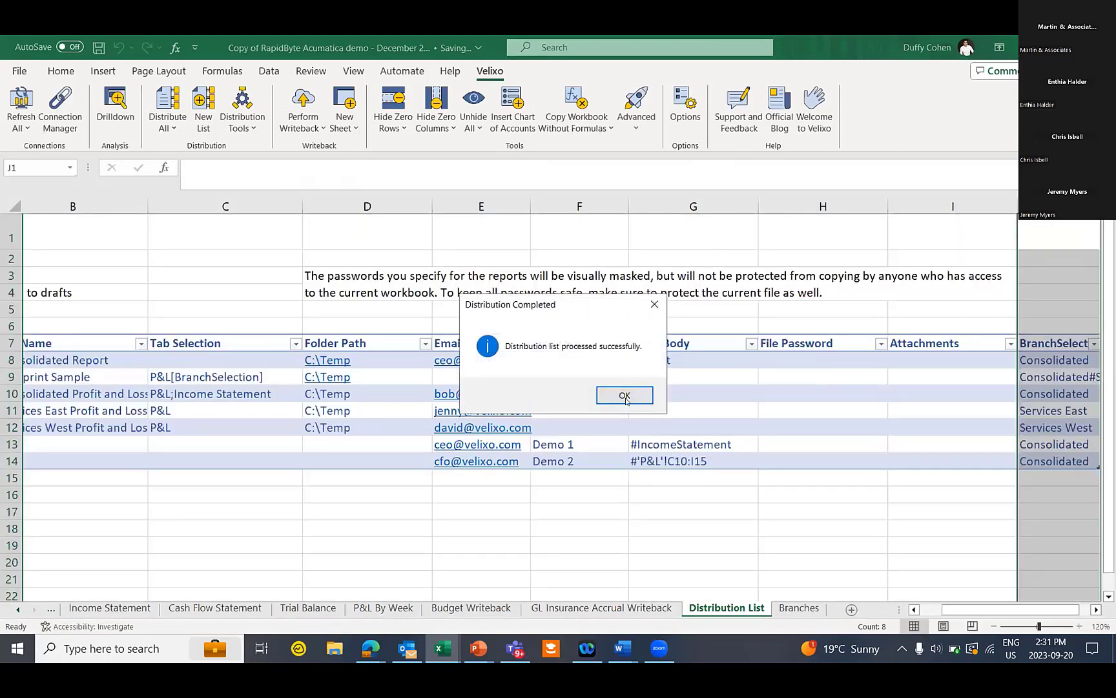
Dismiss the completion message and inspect the Demo 2 draft and its recipient in Outlook Drafts
{"action": "left_click", "coordinate": [625, 396]}
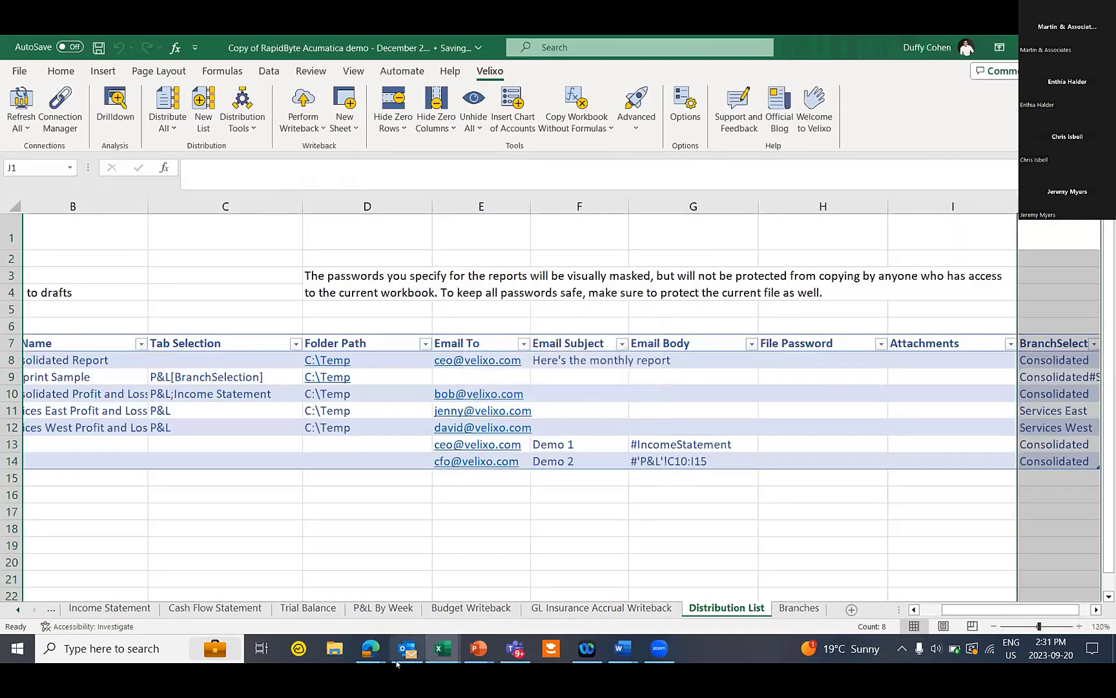
{"action": "left_click", "coordinate": [398, 658]}
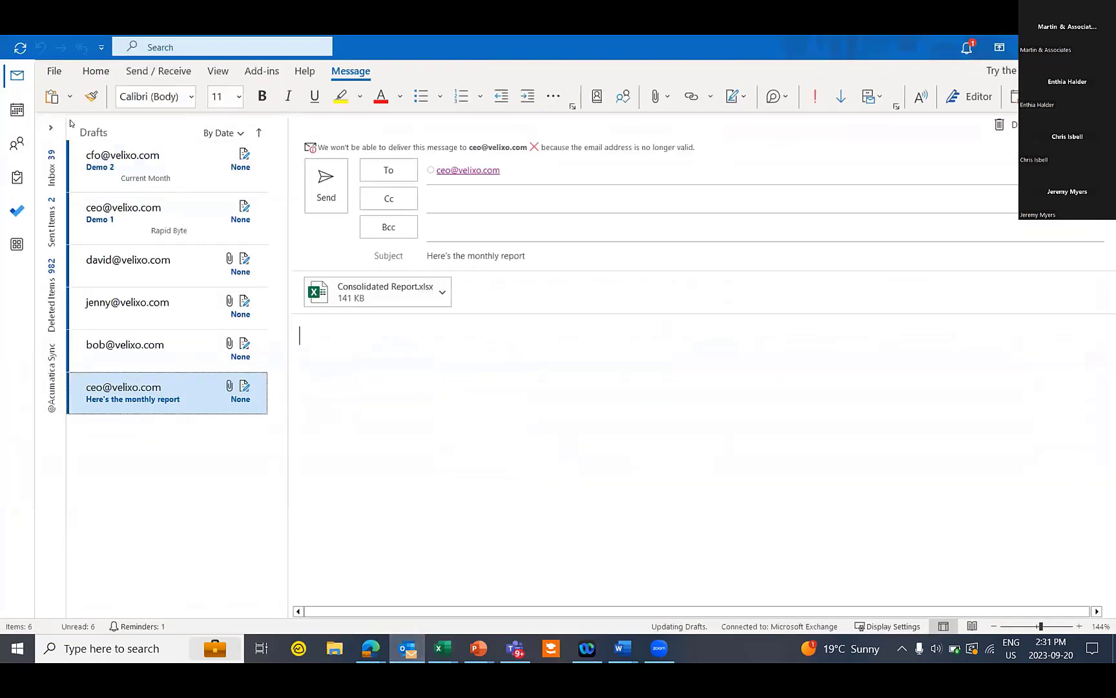
{"action": "left_click", "coordinate": [123, 159]}
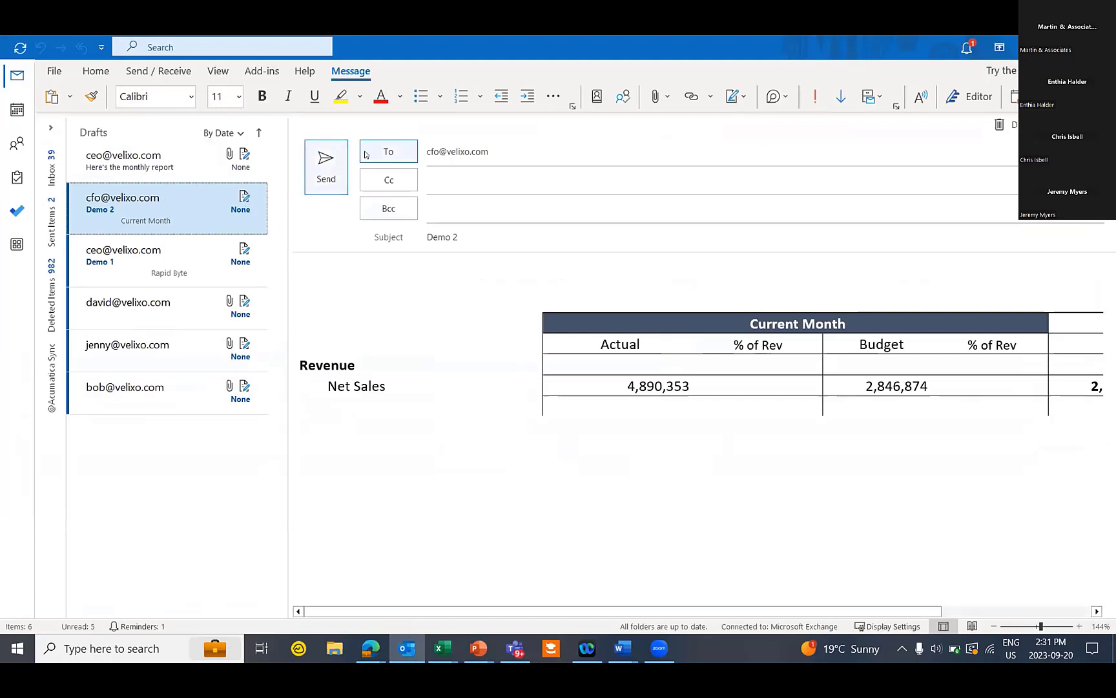
{"action": "left_click", "coordinate": [498, 153]}
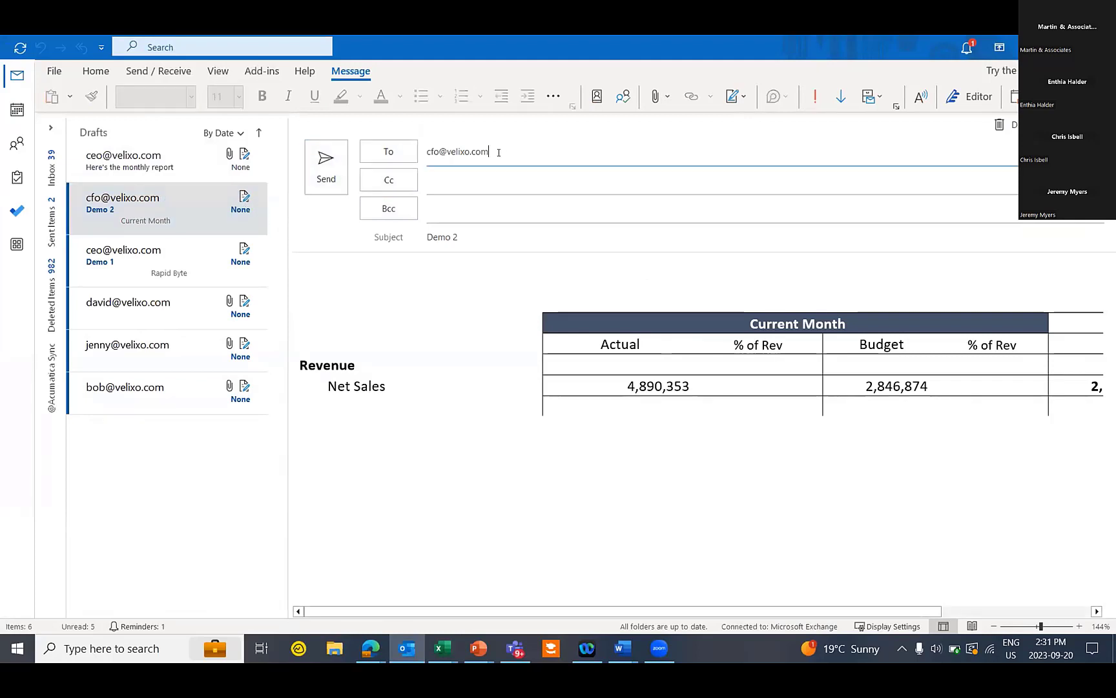
{"action": "left_click", "coordinate": [462, 302]}
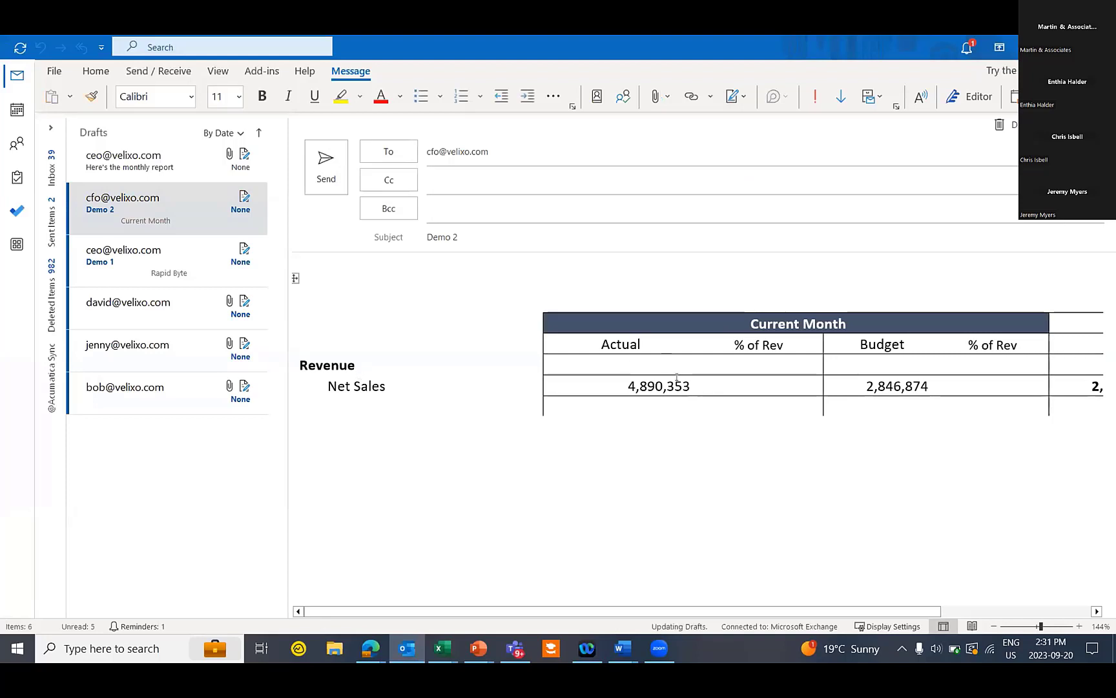
Look through the Demo 1 draft, then open the next draft carrying a PDF
{"action": "left_click", "coordinate": [163, 272]}
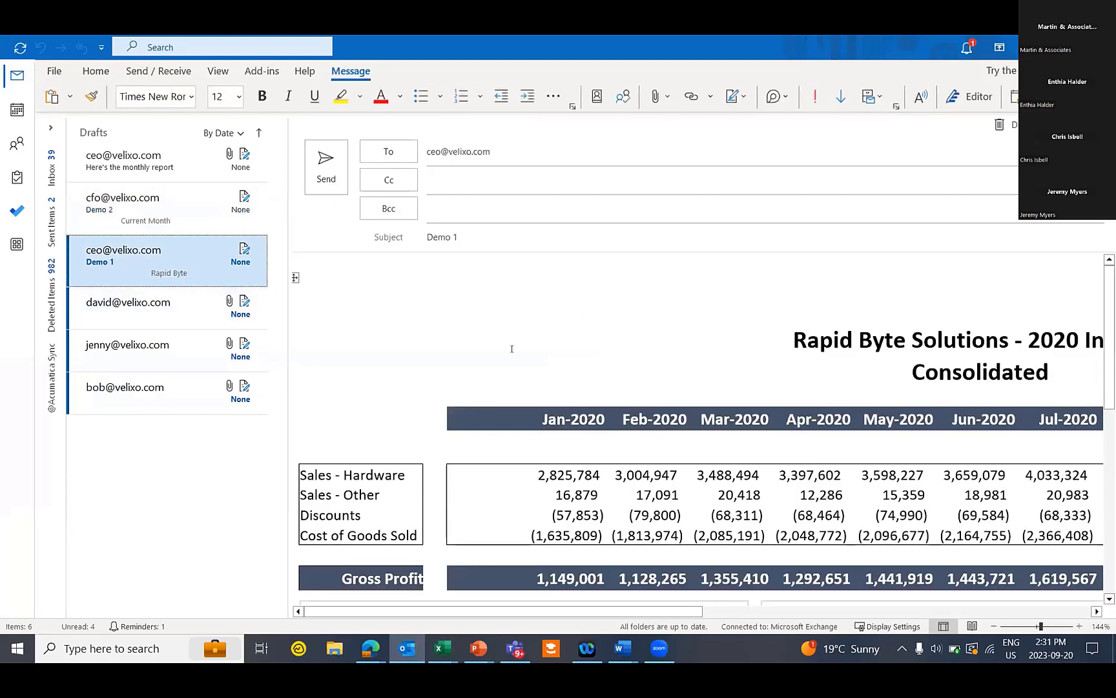
{"action": "scroll", "coordinate": [553, 387], "scroll_direction": "down", "scroll_amount": 3}
{"action": "scroll", "coordinate": [553, 387], "scroll_direction": "down", "scroll_amount": 3}
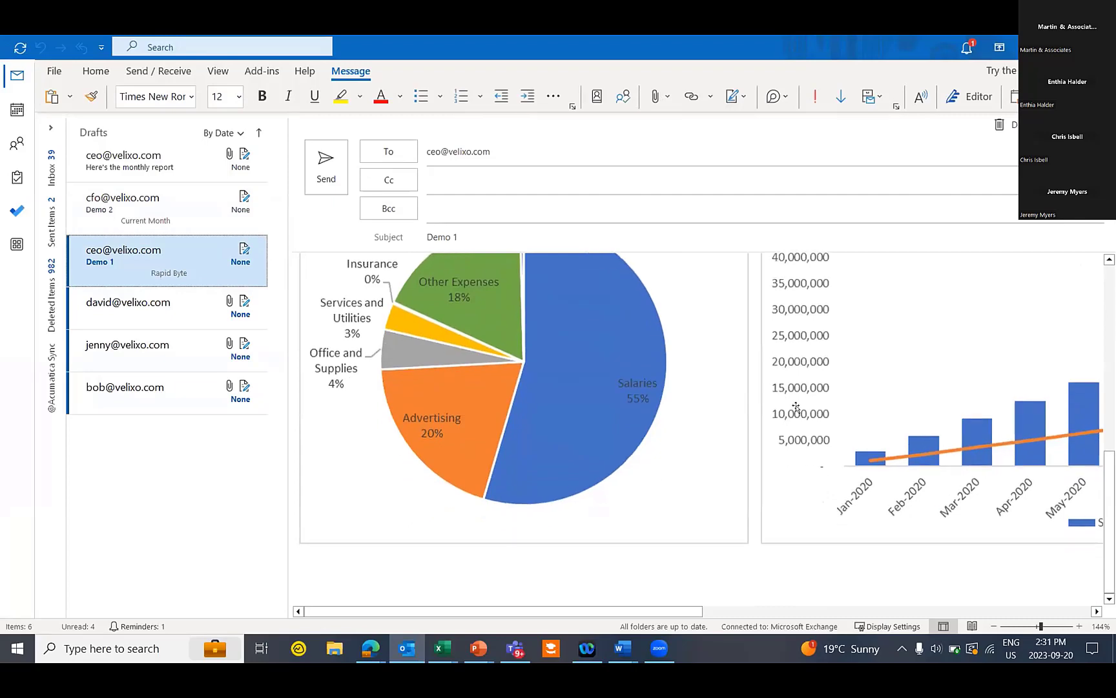
{"action": "scroll", "coordinate": [553, 386], "scroll_direction": "up", "scroll_amount": 5}
{"action": "left_click", "coordinate": [200, 320]}
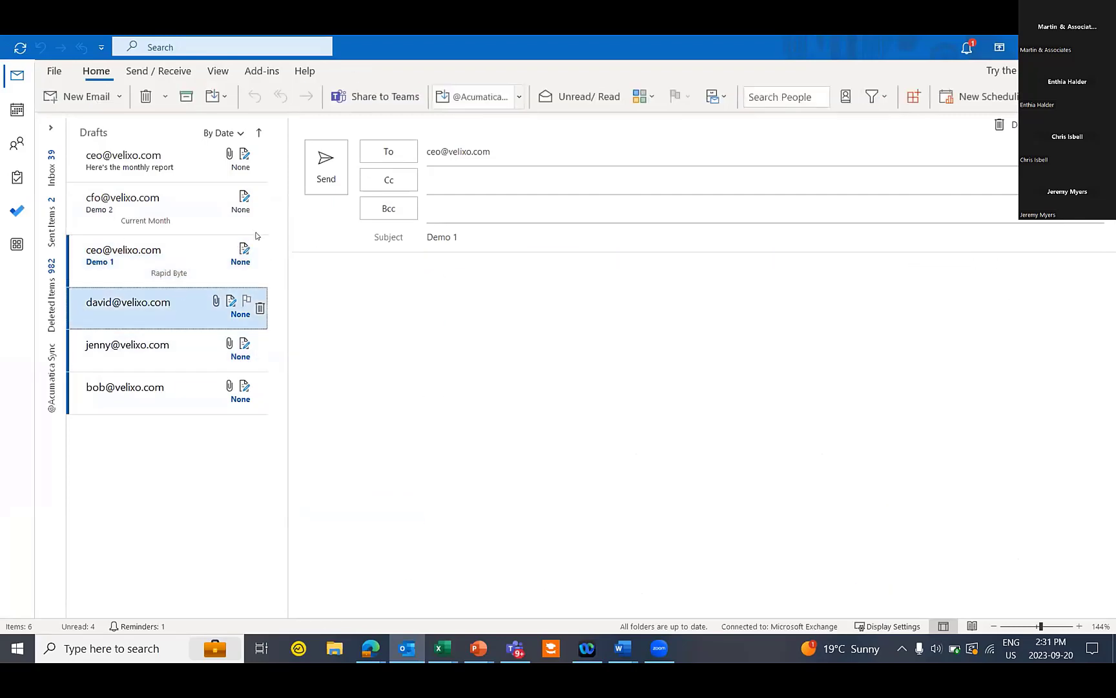
View the Services West Profit and Loss PDF attachment in Chrome, then return to Outlook
{"action": "double_click", "coordinate": [378, 267]}
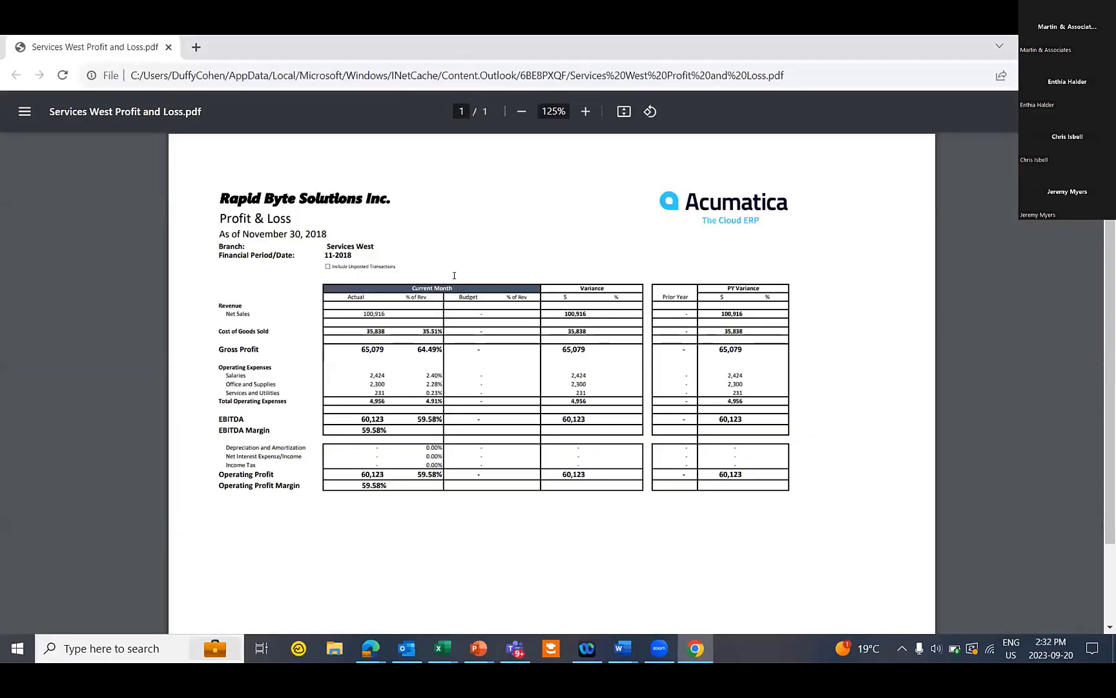
{"action": "scroll", "coordinate": [455, 277], "scroll_direction": "up", "scroll_amount": 2}
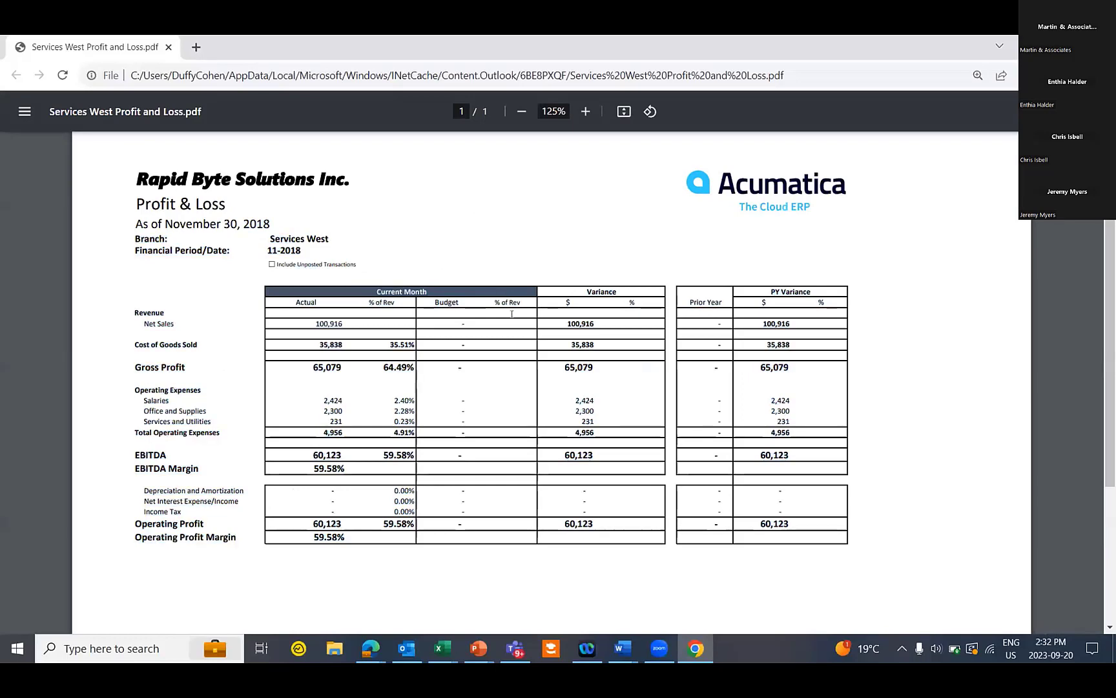
{"action": "key", "text": "alt+Tab"}
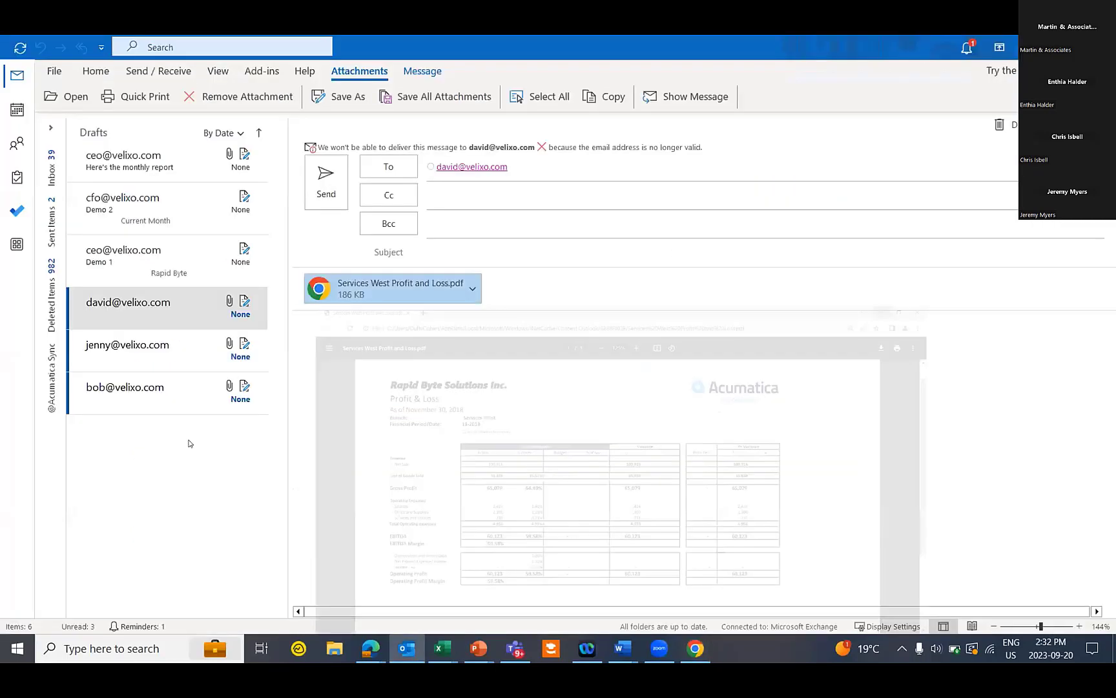
Open the Consolidated Profit and Loss PDF from its draft, scroll through it, and return to Outlook
{"action": "left_click", "coordinate": [155, 388]}
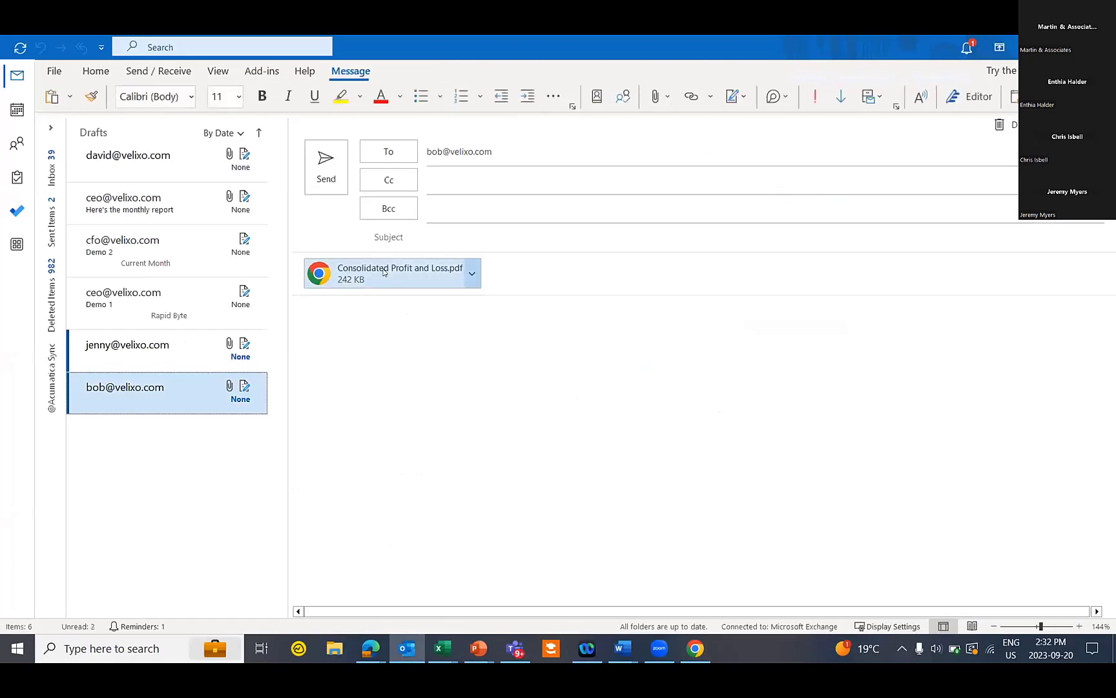
{"action": "double_click", "coordinate": [374, 274]}
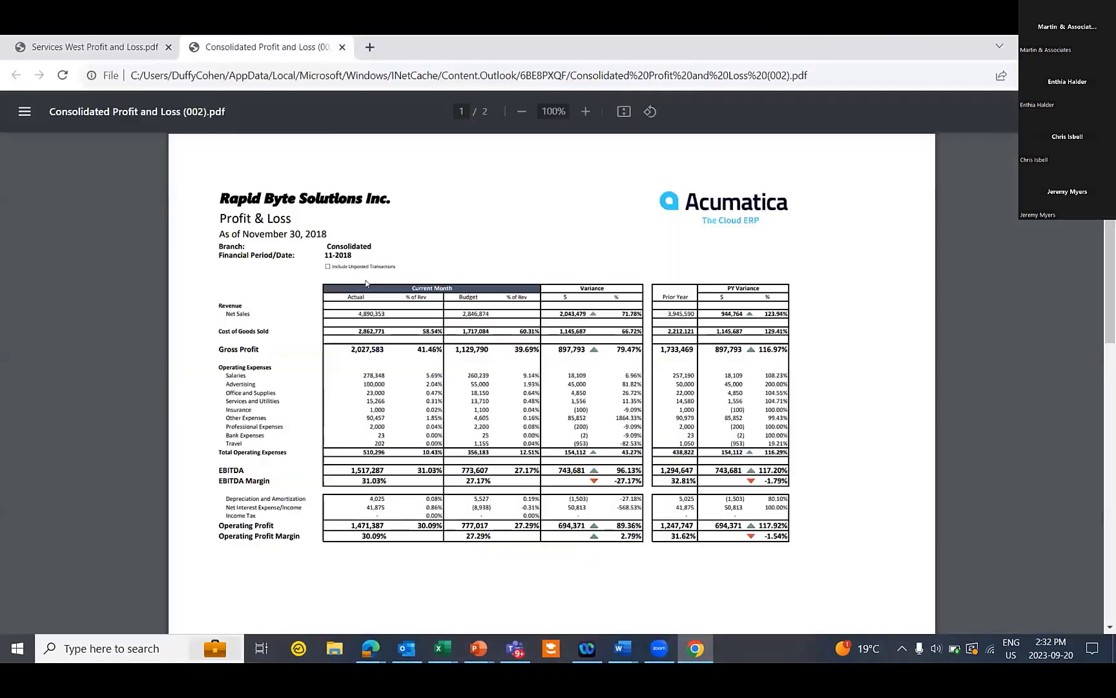
{"action": "scroll", "coordinate": [519, 323], "scroll_direction": "up", "scroll_amount": 2}
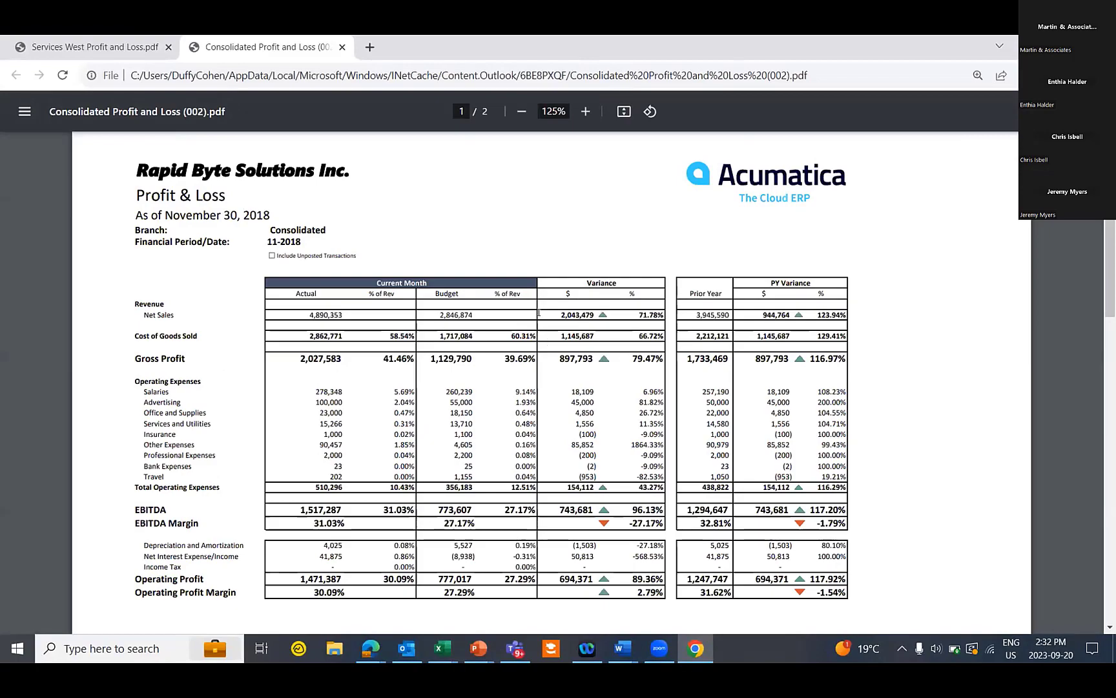
{"action": "scroll", "coordinate": [547, 341], "scroll_direction": "down", "scroll_amount": 10}
{"action": "scroll", "coordinate": [547, 312], "scroll_direction": "down", "scroll_amount": 3}
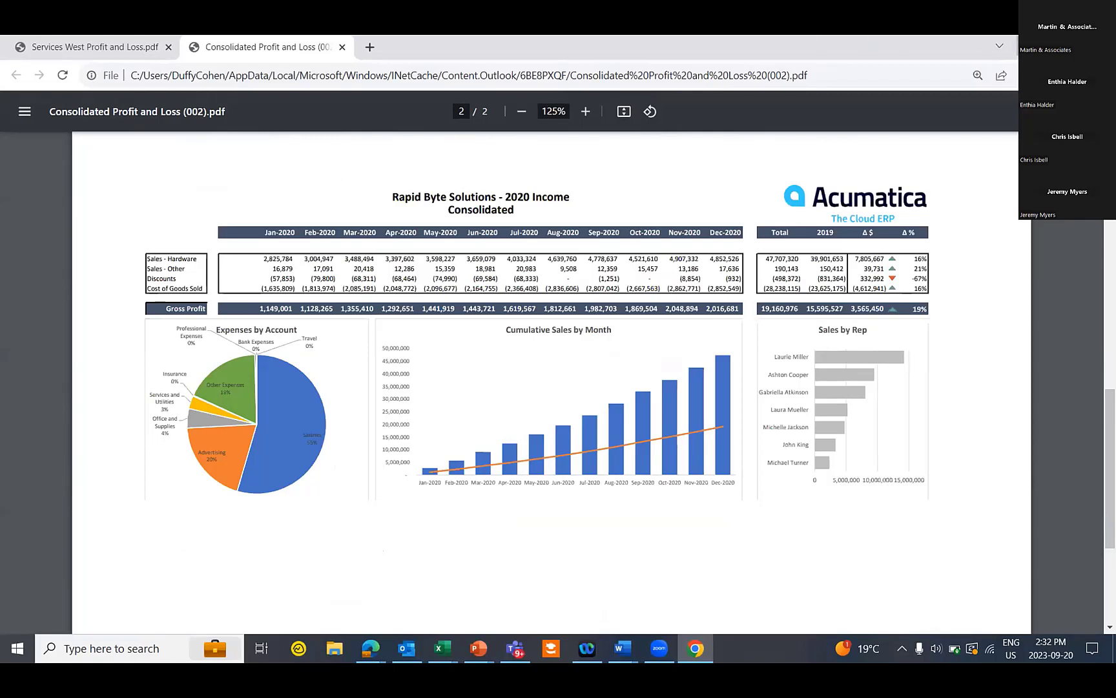
{"action": "key", "text": "alt+Tab"}
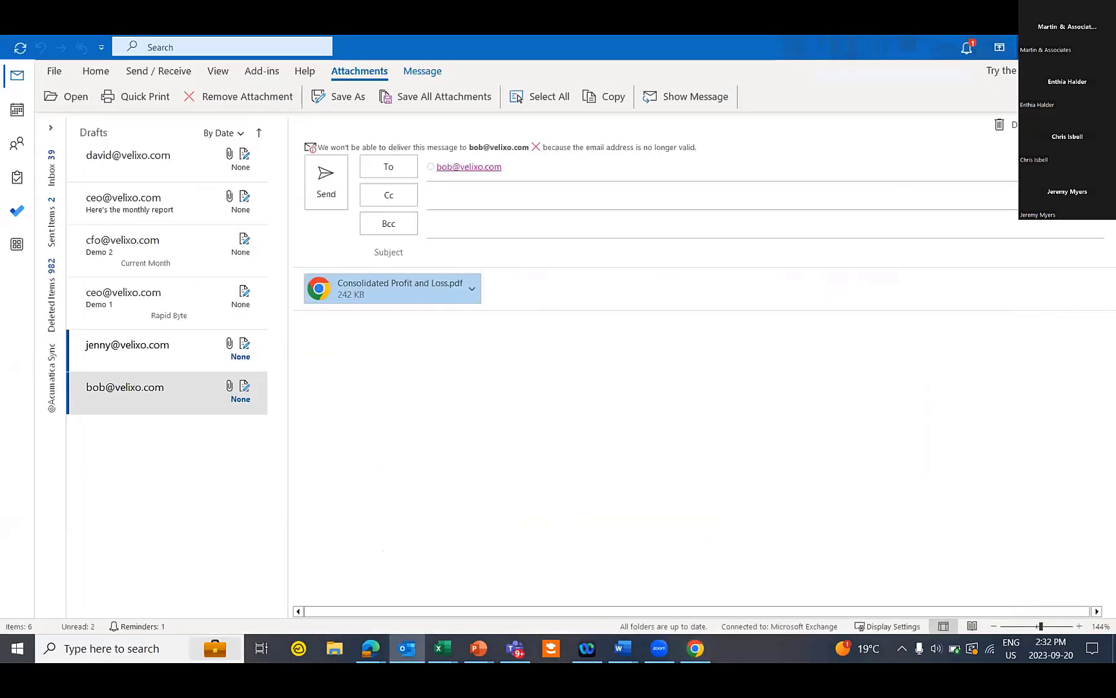
Add a blank Sheet4 in Excel, zoom in, and select cell A5
{"action": "key", "text": "alt+Tab"}
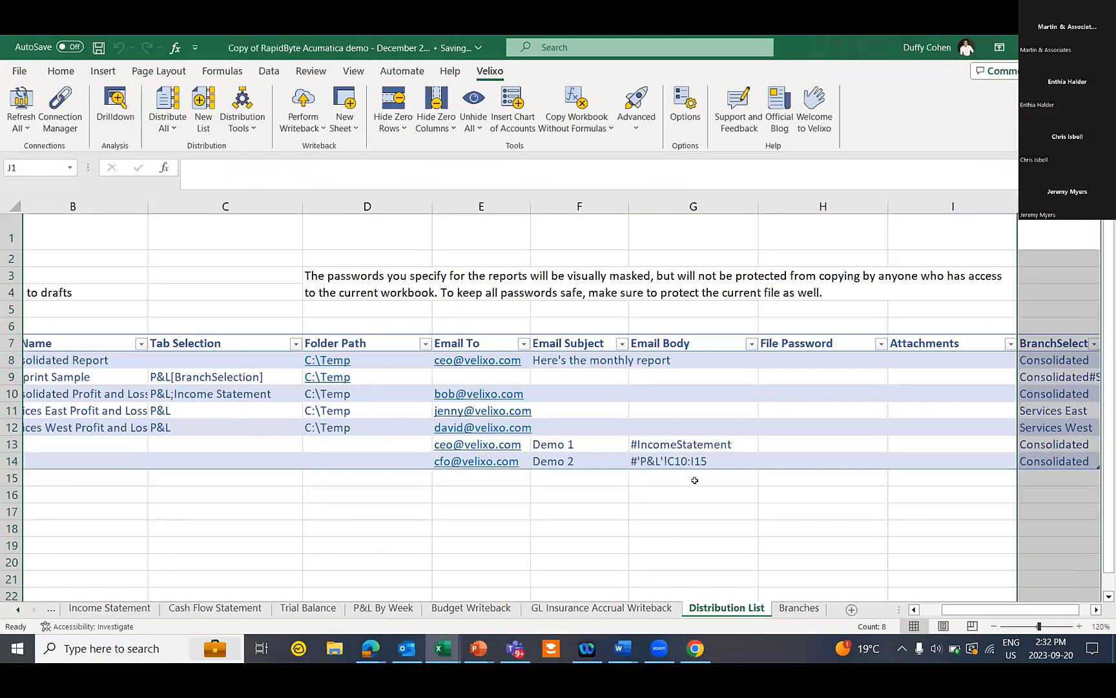
{"action": "left_click", "coordinate": [851, 610]}
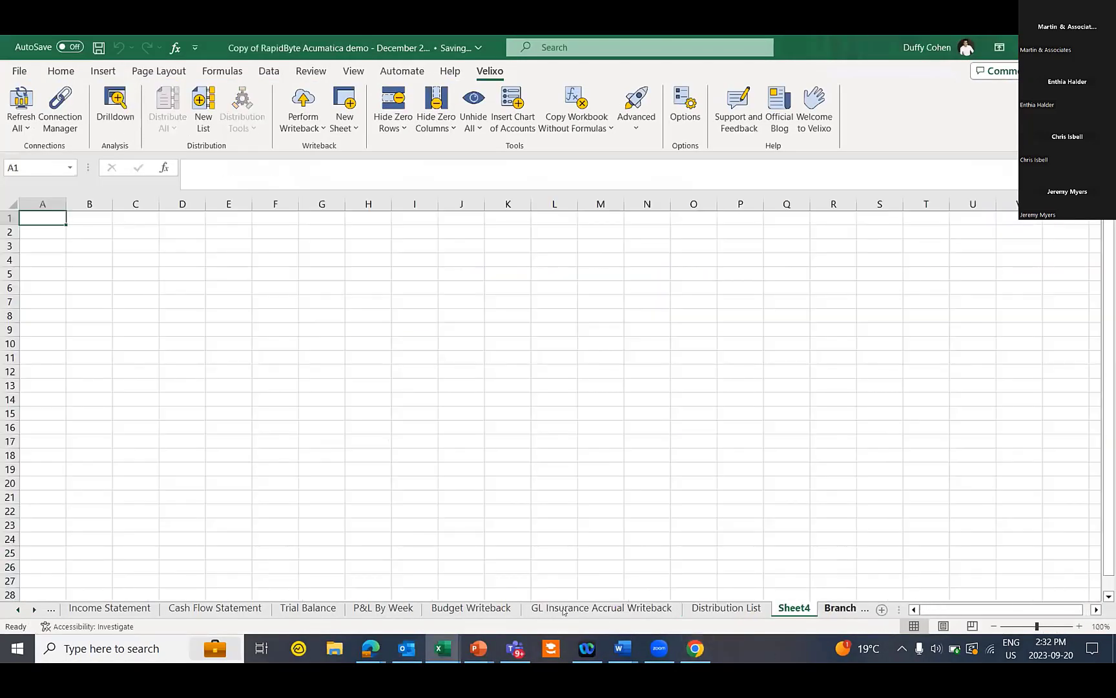
{"action": "left_click", "coordinate": [1078, 626]}
{"action": "left_click", "coordinate": [1078, 625]}
{"action": "left_click", "coordinate": [1078, 625]}
{"action": "left_click", "coordinate": [1078, 625]}
{"action": "left_click", "coordinate": [1078, 626]}
{"action": "left_click", "coordinate": [1078, 625]}
{"action": "left_click", "coordinate": [1078, 625]}
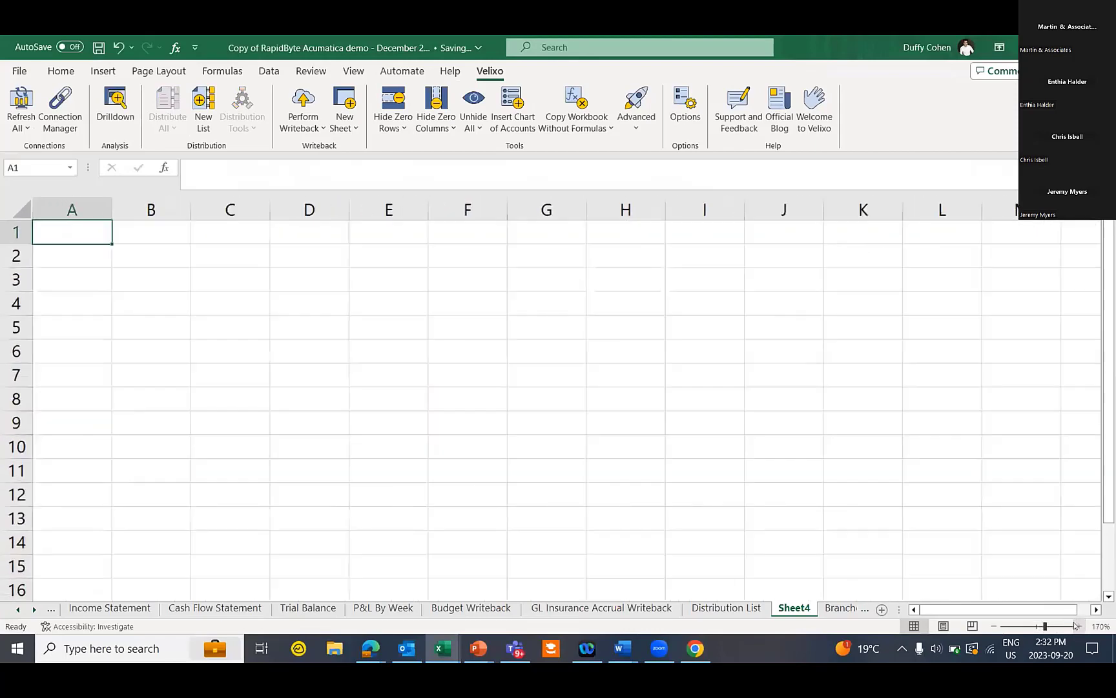
{"action": "left_click", "coordinate": [1078, 625]}
{"action": "left_click", "coordinate": [99, 343]}
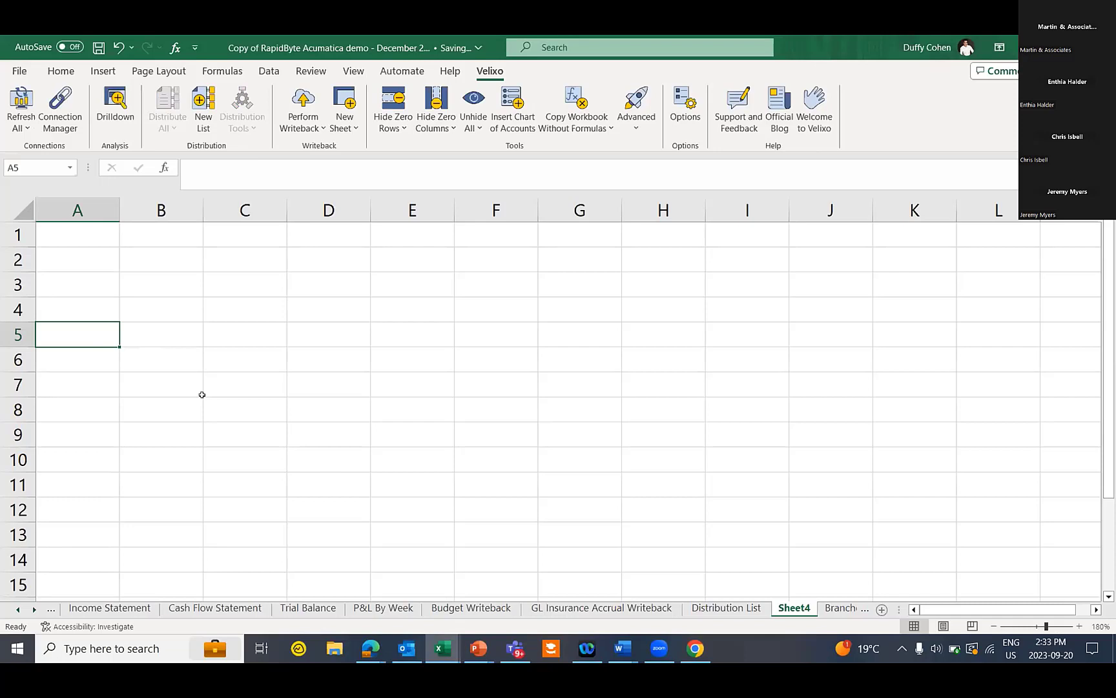
{"action": "left_click", "coordinate": [361, 645]}
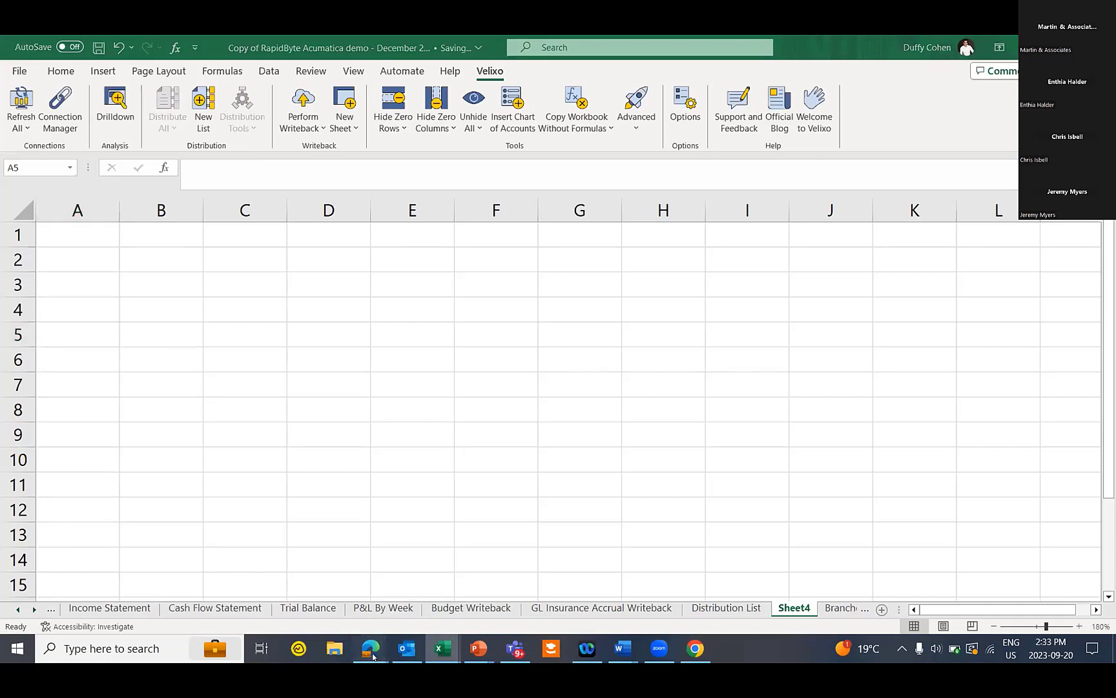
Open Payables > Bills and Adjustments in Acumatica and move the Description column beside Status
{"action": "left_click", "coordinate": [313, 583]}
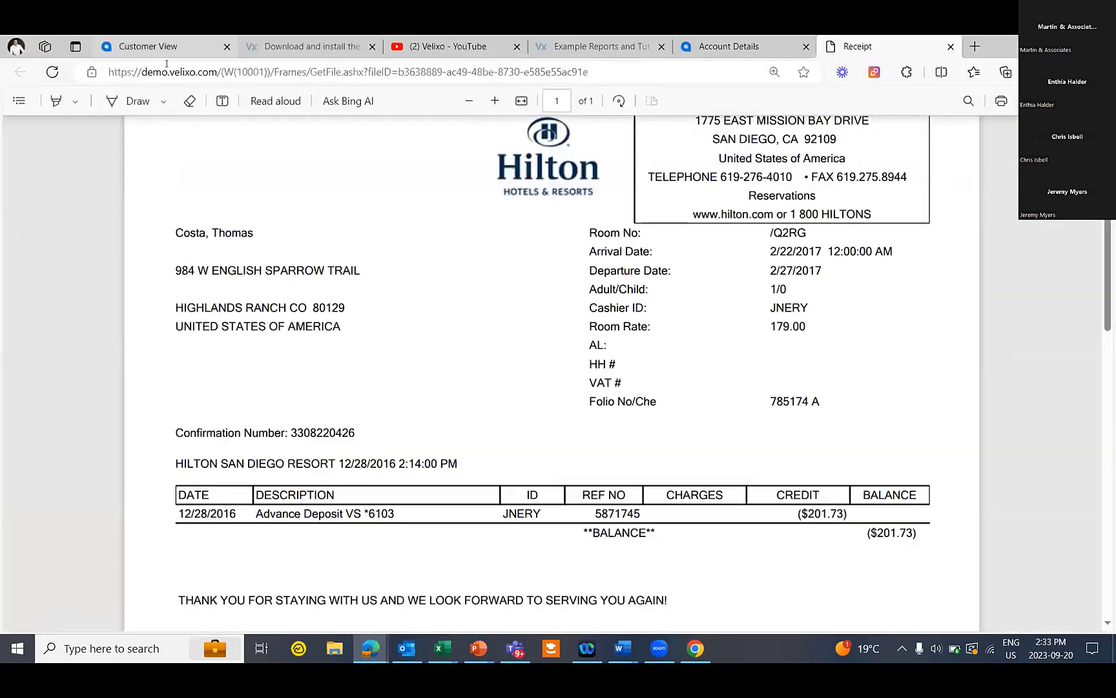
{"action": "left_click", "coordinate": [161, 47]}
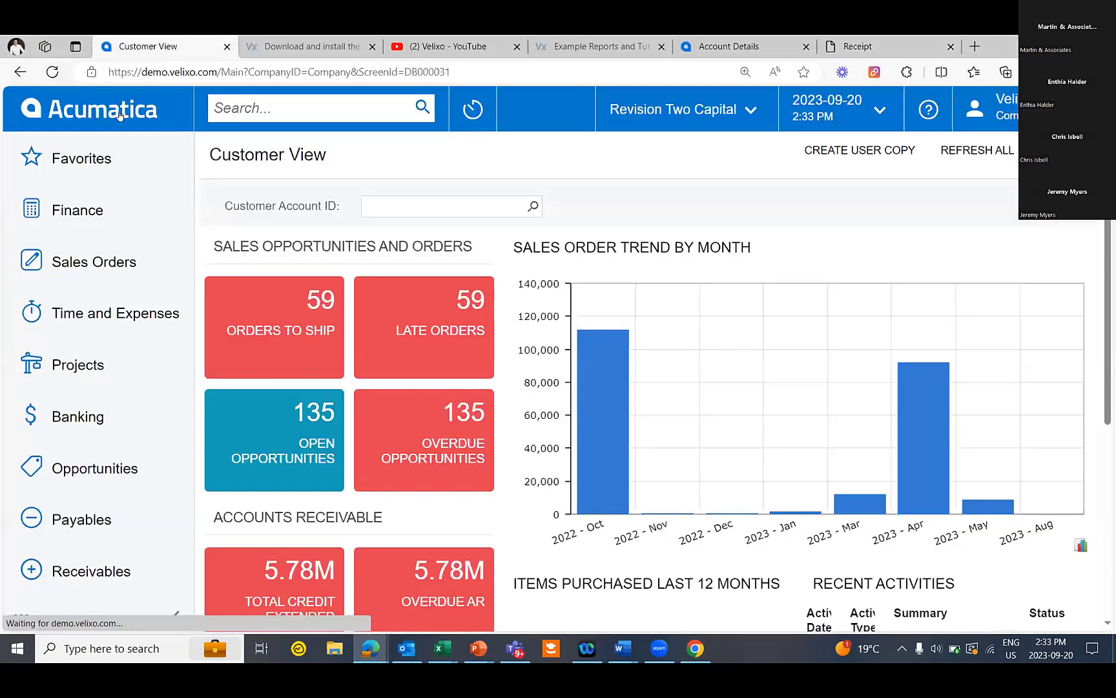
{"action": "left_click", "coordinate": [107, 517]}
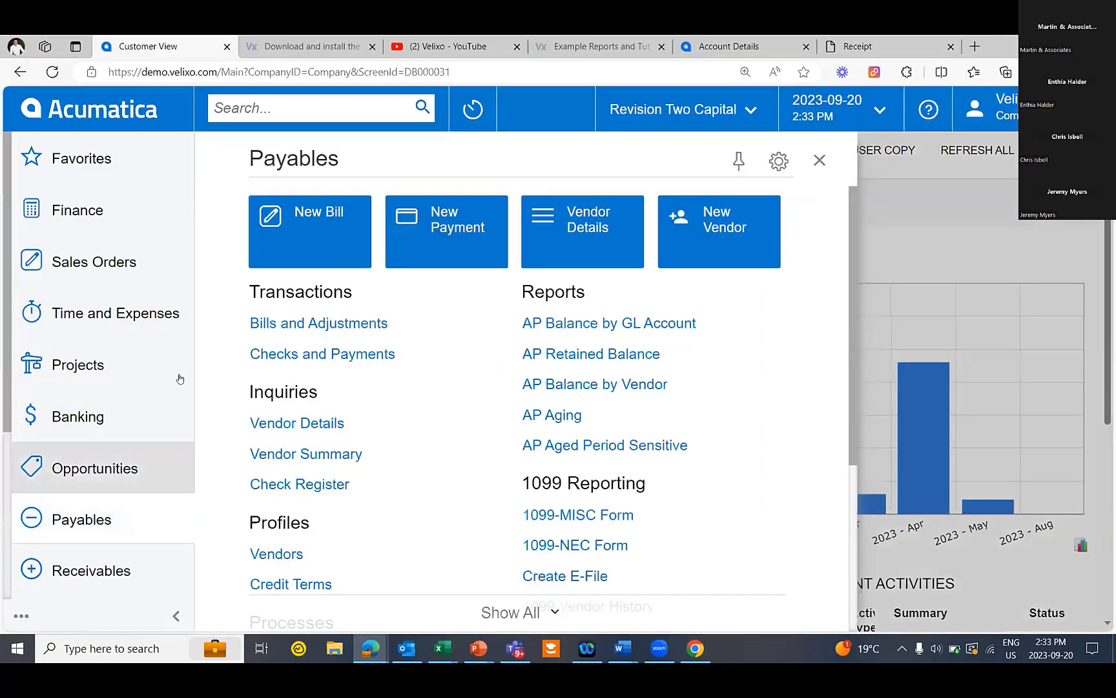
{"action": "left_click", "coordinate": [308, 323]}
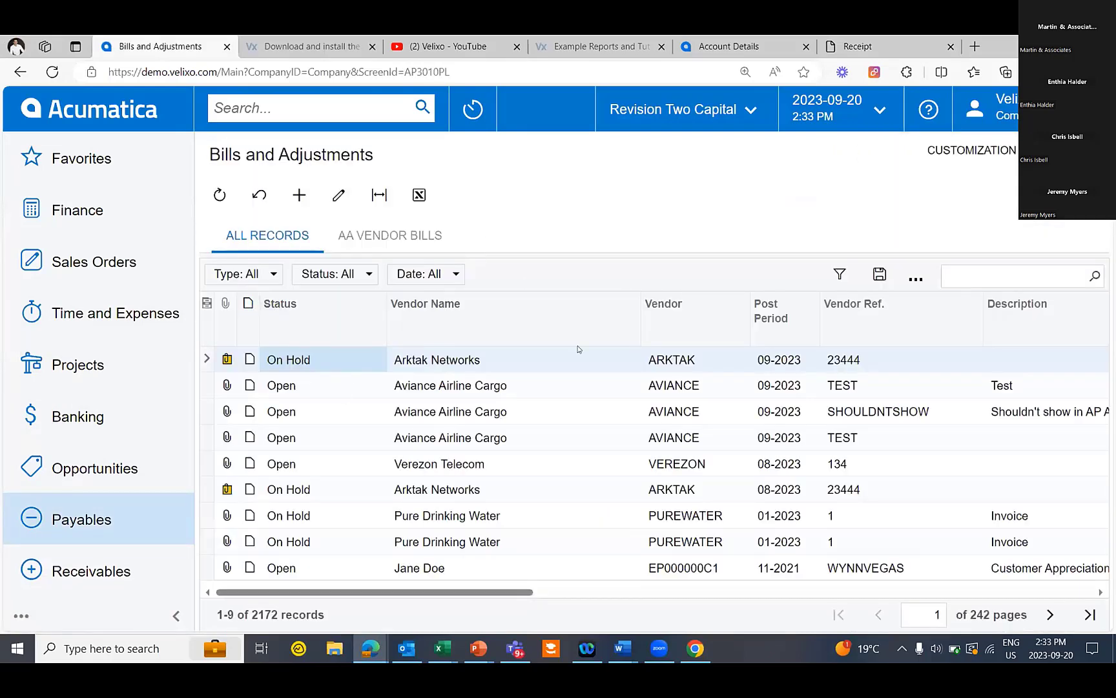
{"action": "left_click_drag", "start_coordinate": [1026, 323], "coordinate": [450, 315]}
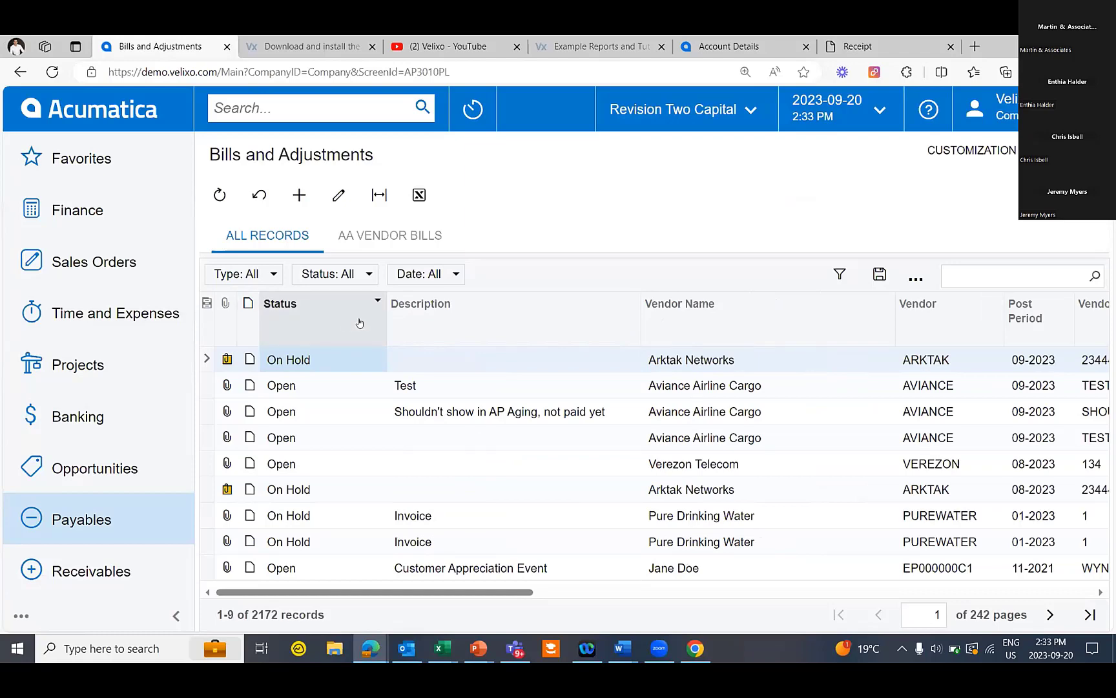
Open the screen's generic inquiry and copy its title, AP-Bills and Adjustments
{"action": "left_click", "coordinate": [1008, 150]}
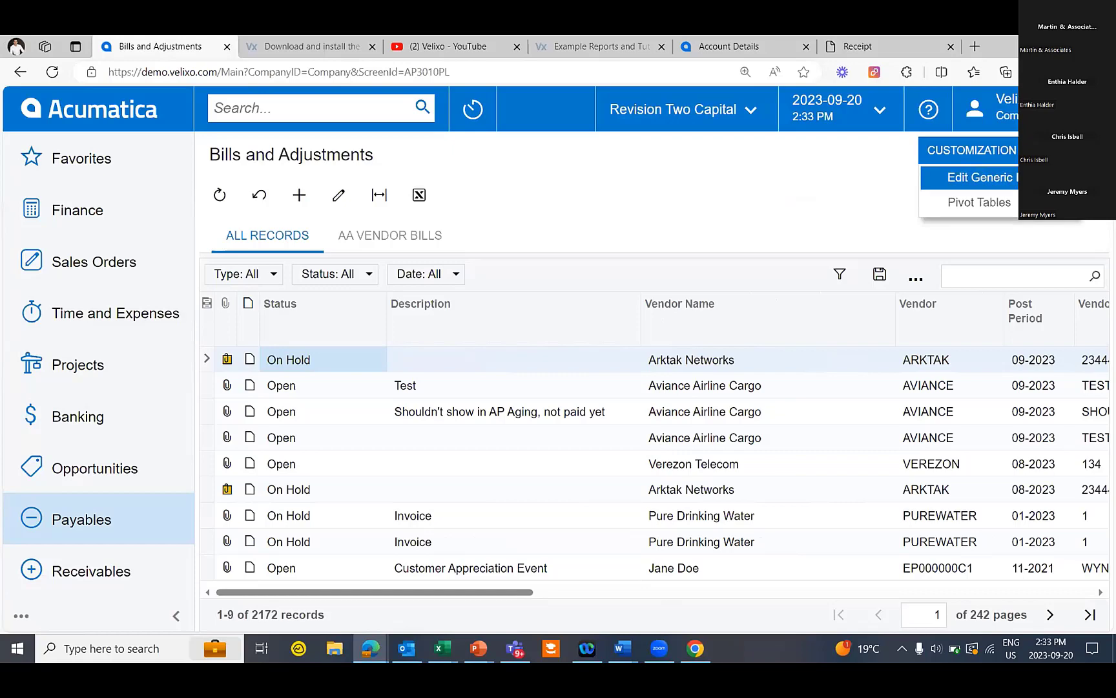
{"action": "left_click", "coordinate": [980, 177]}
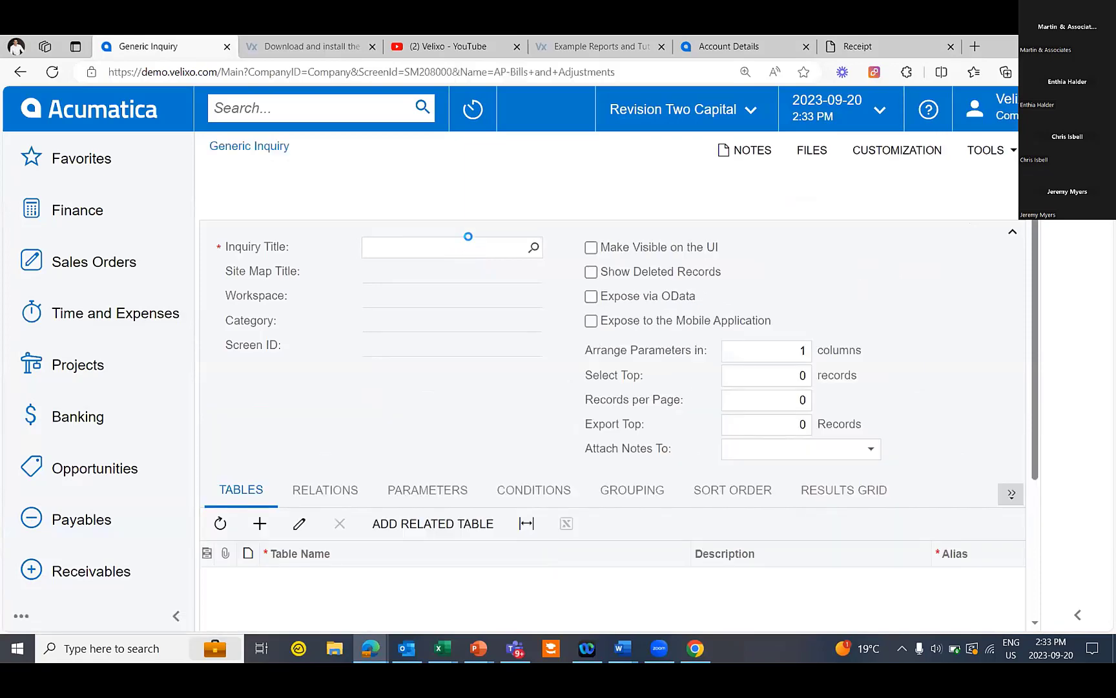
{"action": "right_click", "coordinate": [466, 246]}
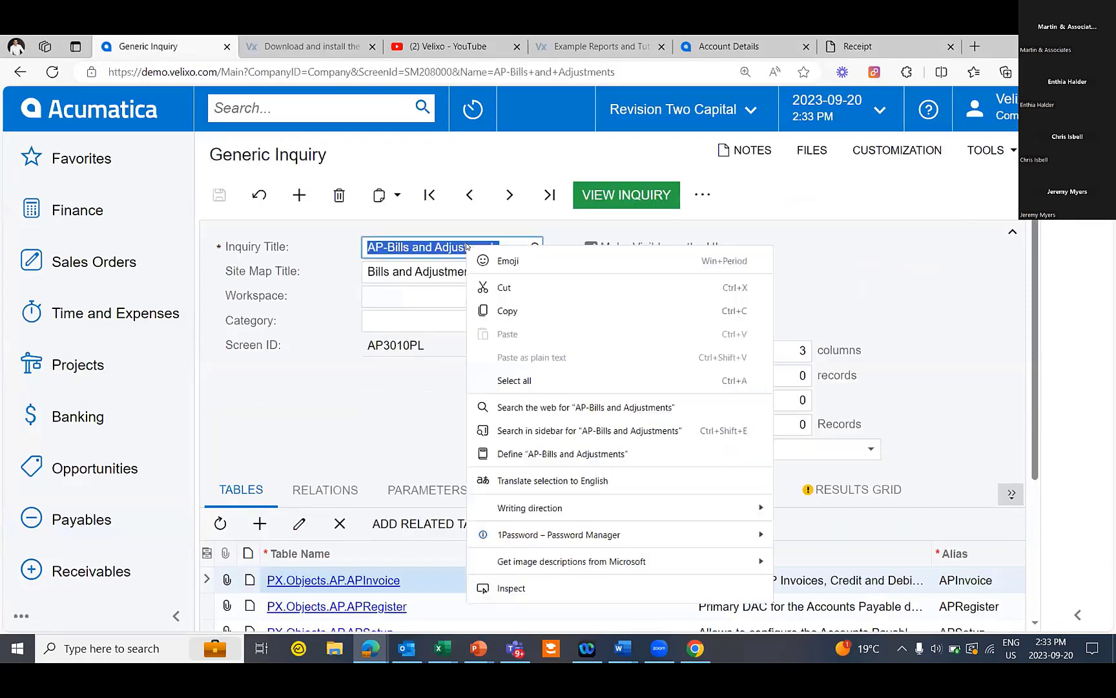
{"action": "left_click", "coordinate": [558, 305]}
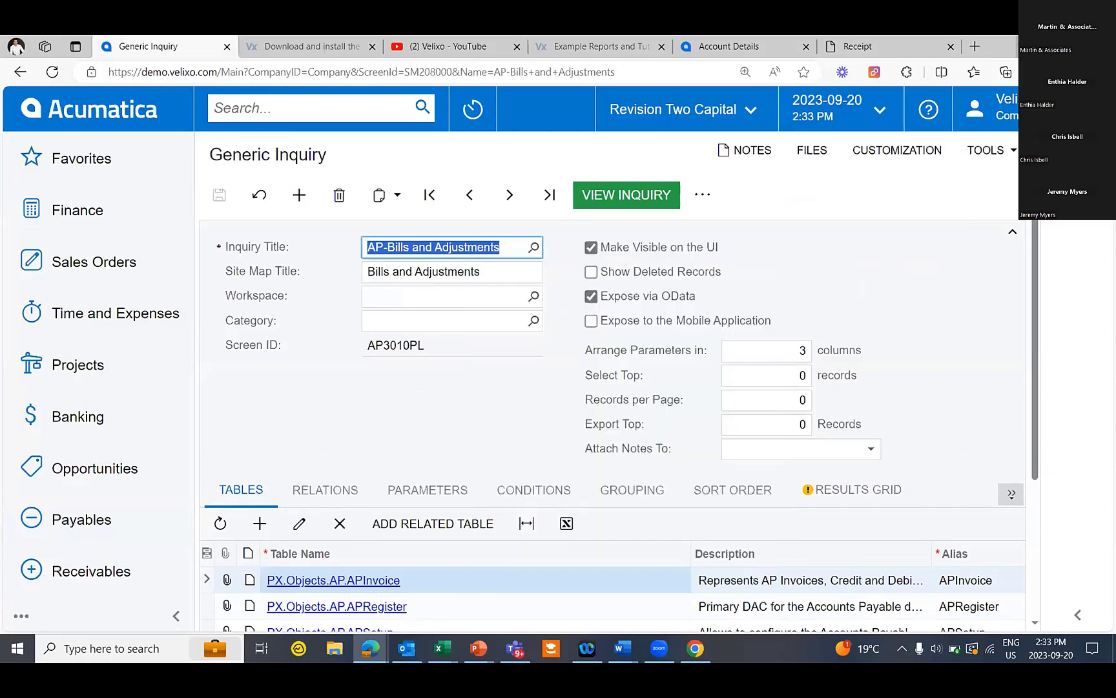
{"action": "key", "text": "alt+Tab"}
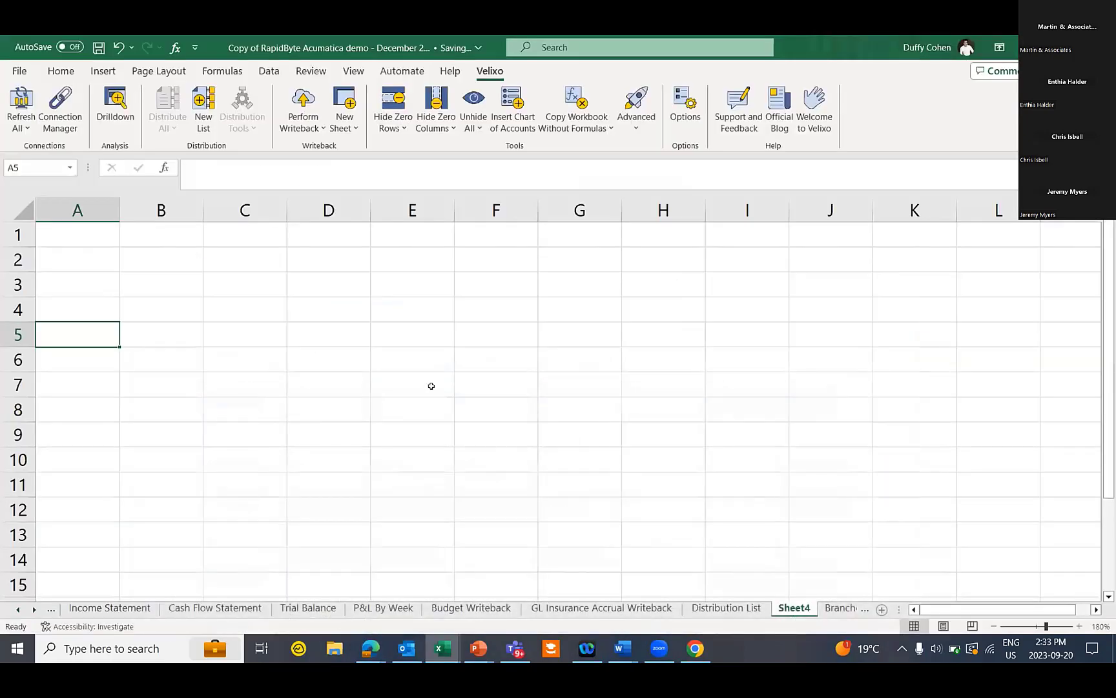
Enter =GI("demo","AP-Bills and Adjustments") in cell A5
{"action": "type", "text": "=gi"}
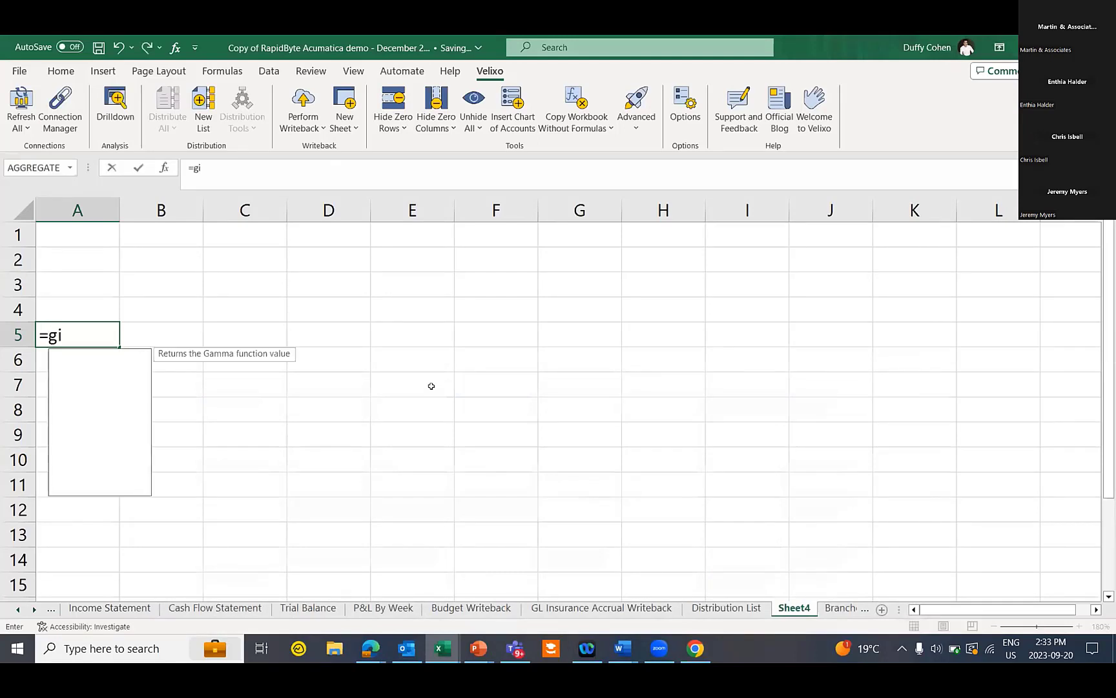
{"action": "key", "text": "Tab"}
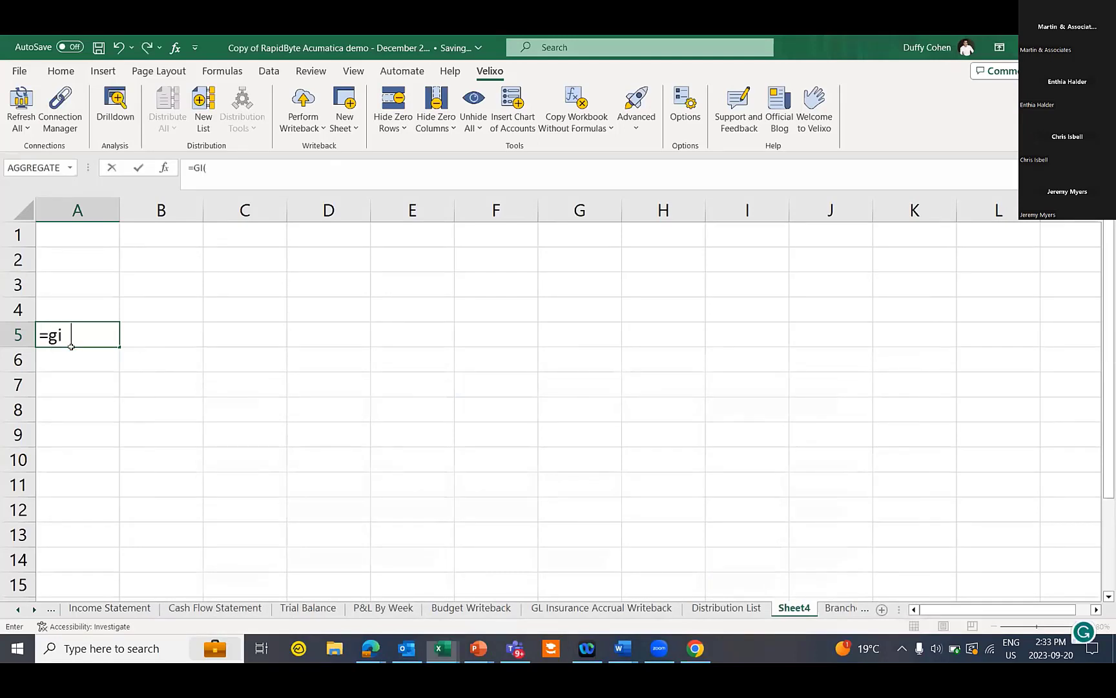
{"action": "type", "text": "\""}
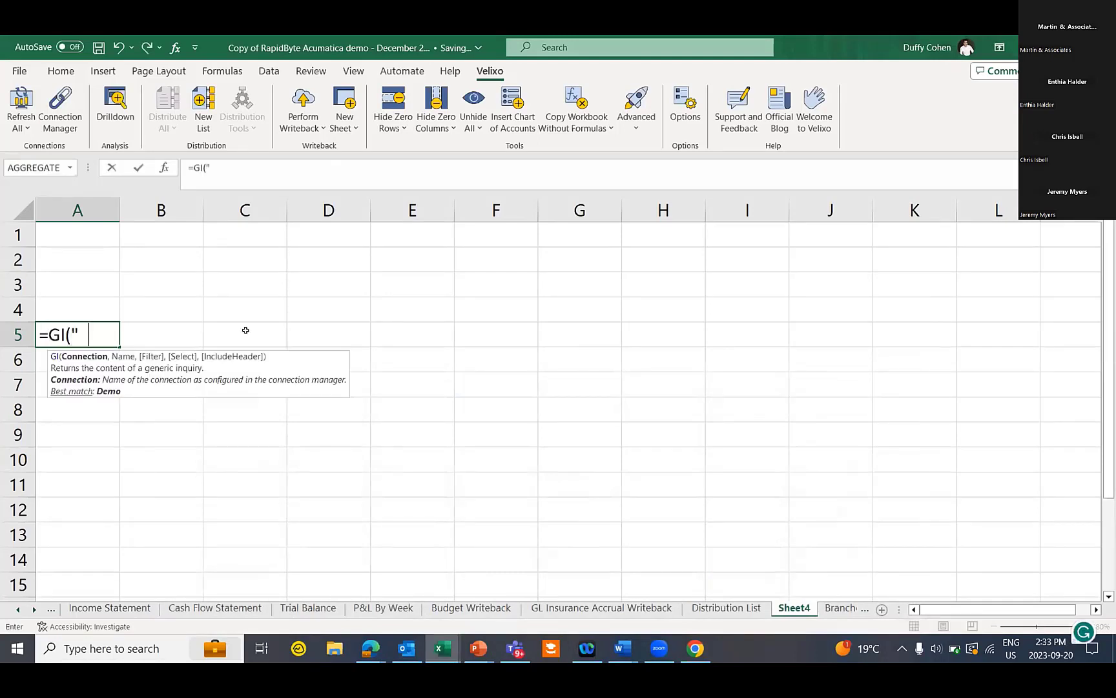
{"action": "type", "text": "demo \",\""}
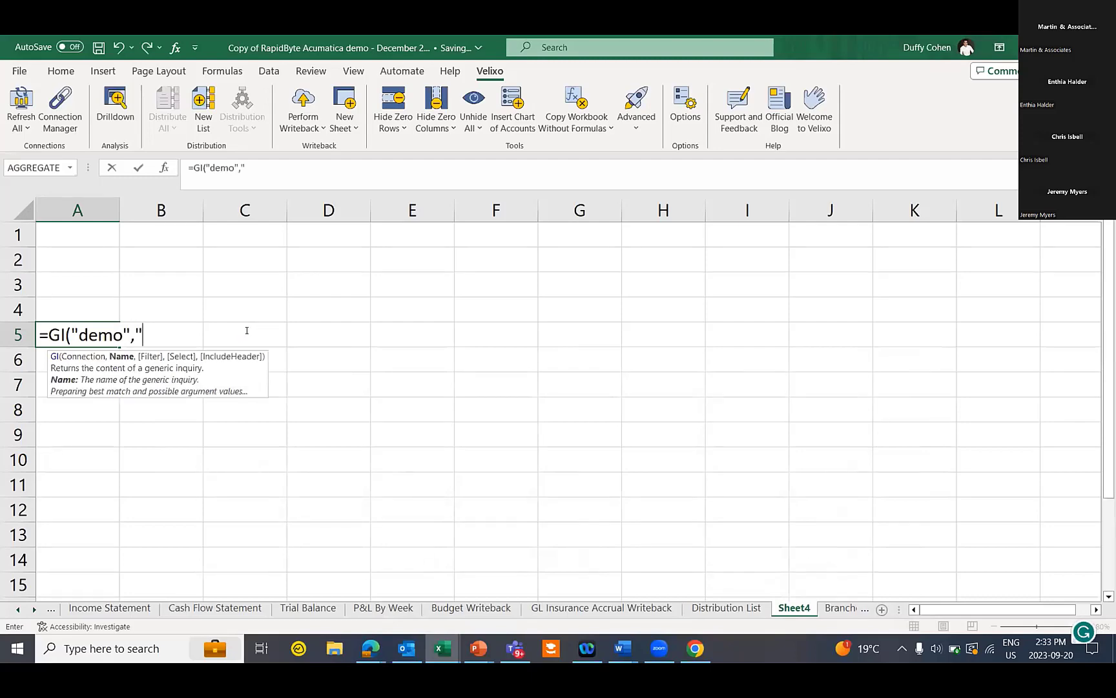
{"action": "key", "text": "ctrl+v"}
{"action": "type", "text": "\")"}
{"action": "key", "text": "Return"}
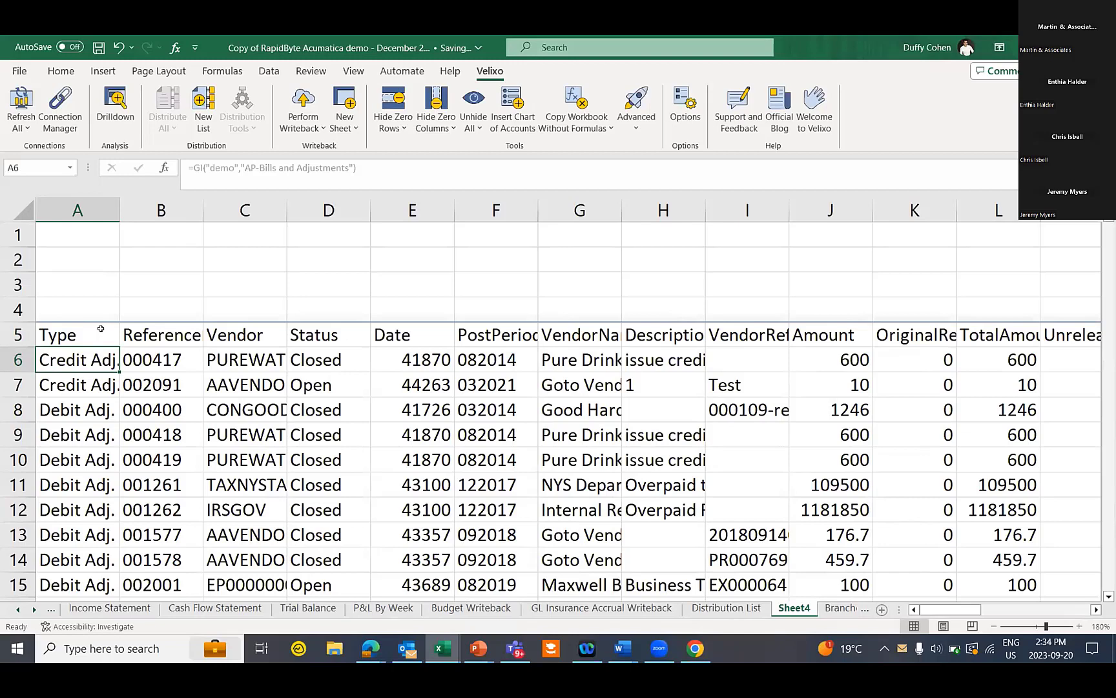
Add "vendor, status, currency" as the GI formula's Select argument
{"action": "left_click", "coordinate": [100, 329]}
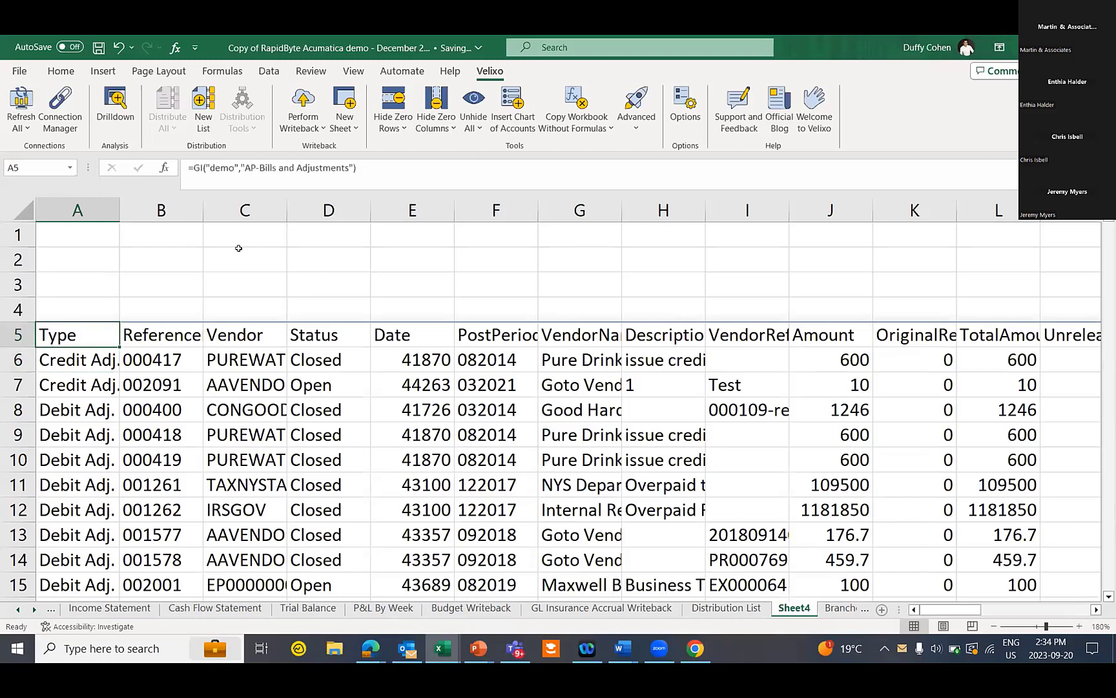
{"action": "left_click", "coordinate": [369, 164]}
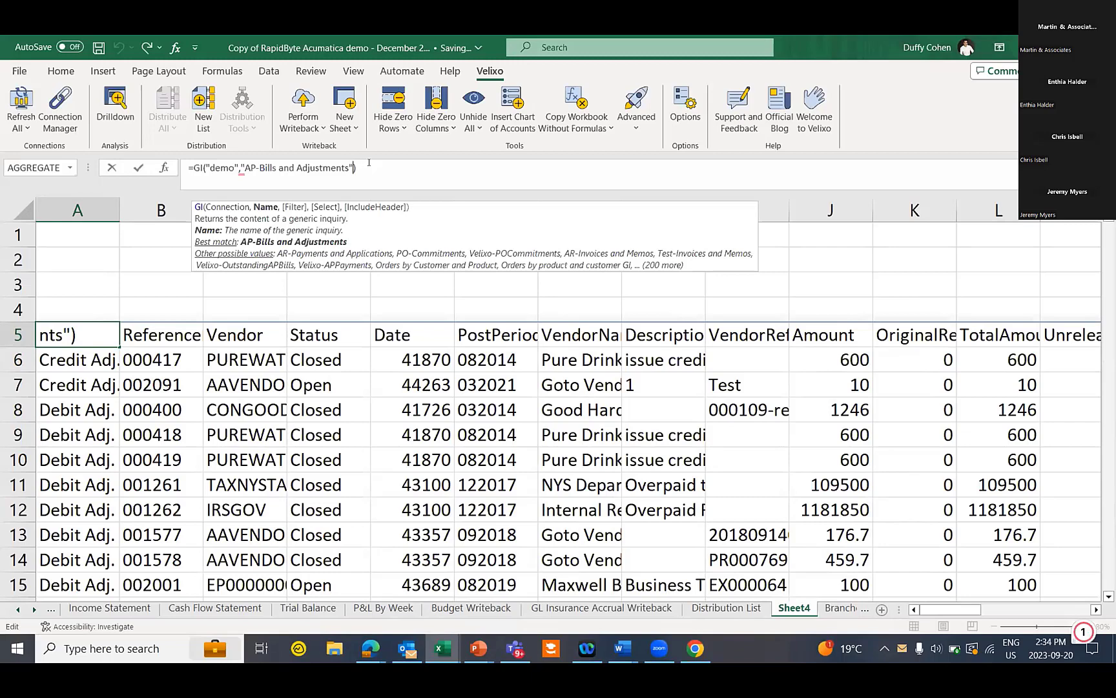
{"action": "type", "text": ",, \""}
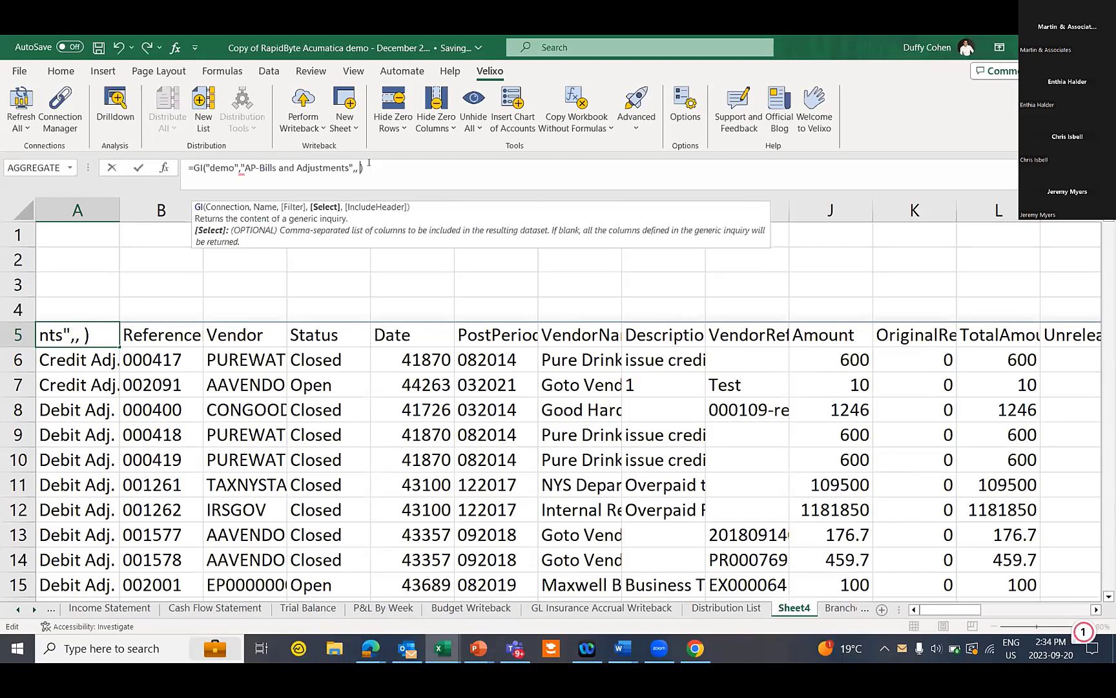
{"action": "type", "text": "vendor, s"}
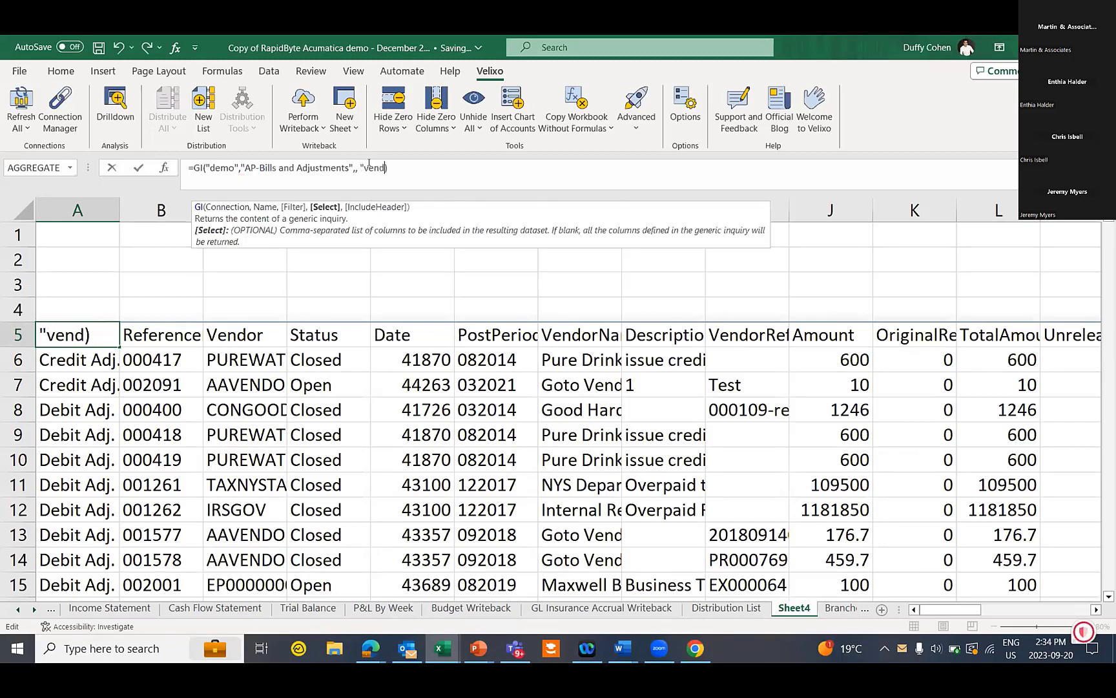
{"action": "type", "text": "tatus, currency"}
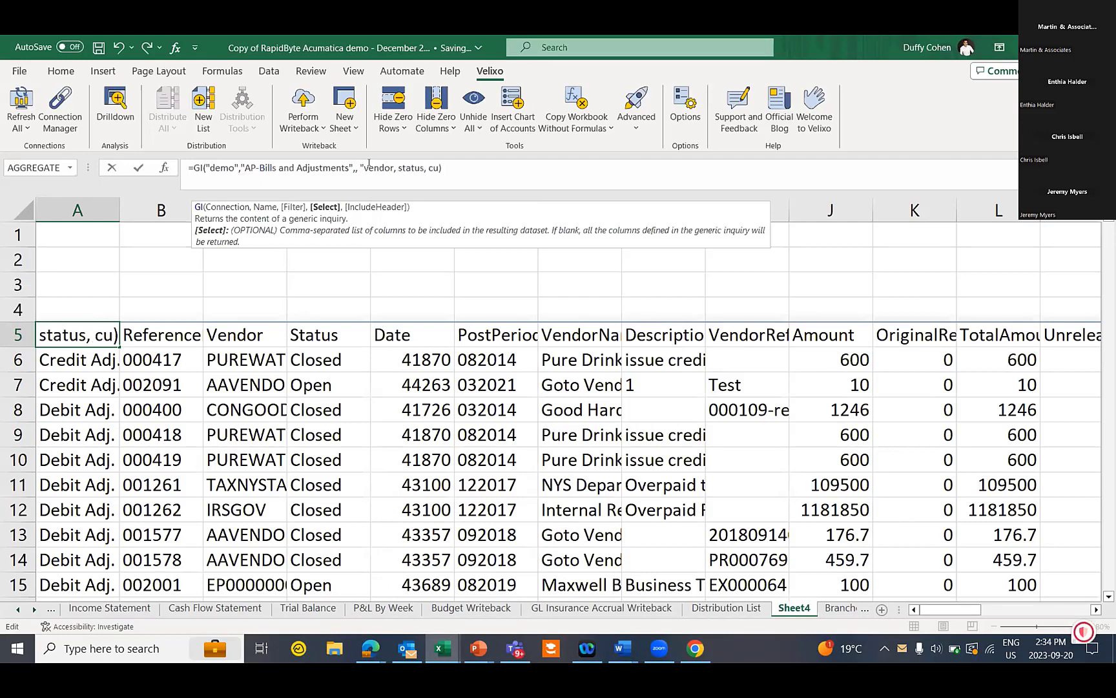
{"action": "type", "text": "\""}
{"action": "key", "text": "Return"}
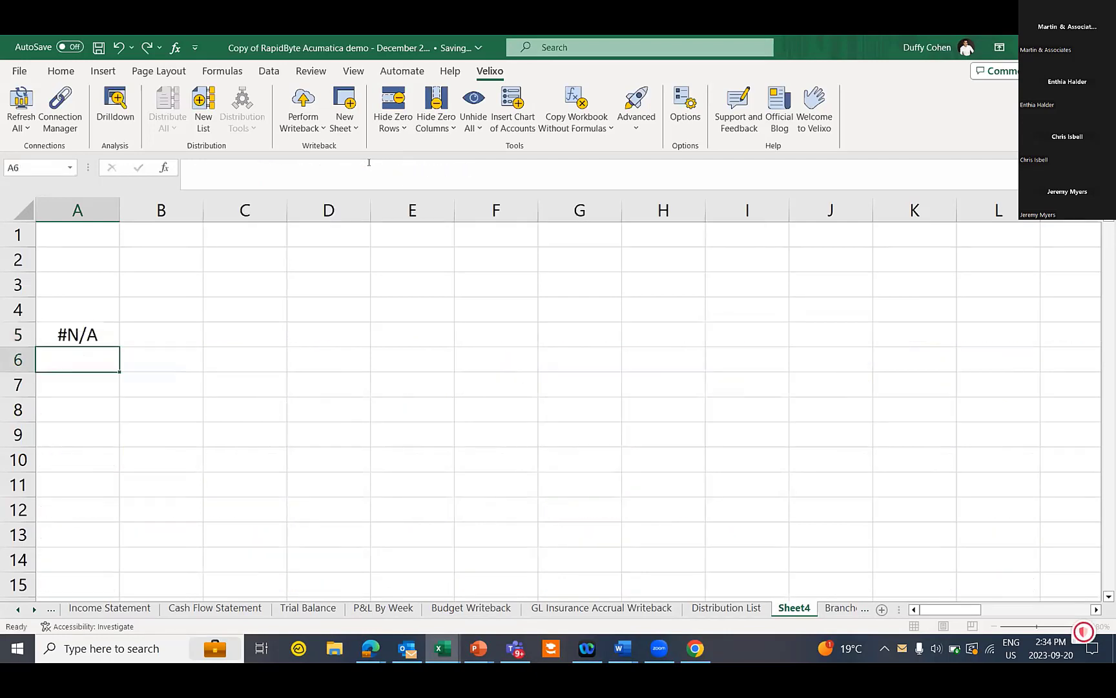
{"action": "left_click", "coordinate": [88, 227]}
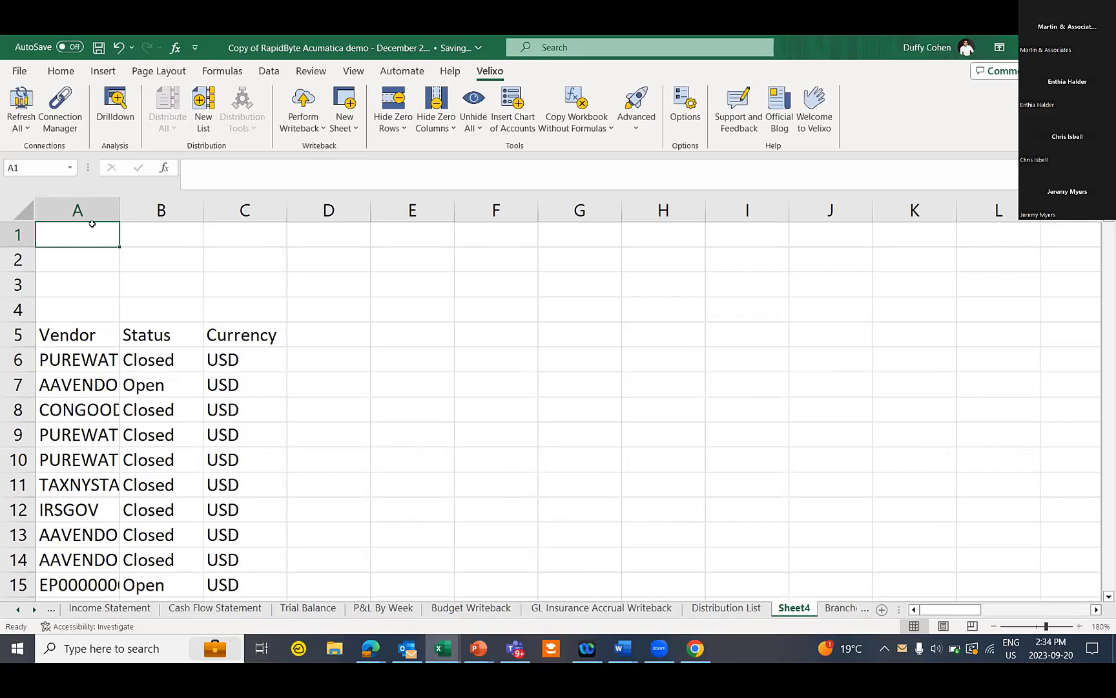
Enter filter inputs vendor = transit in A1:B1 and status = open in A2:B2
{"action": "type", "text": "vendor"}
{"action": "key", "text": "Tab"}
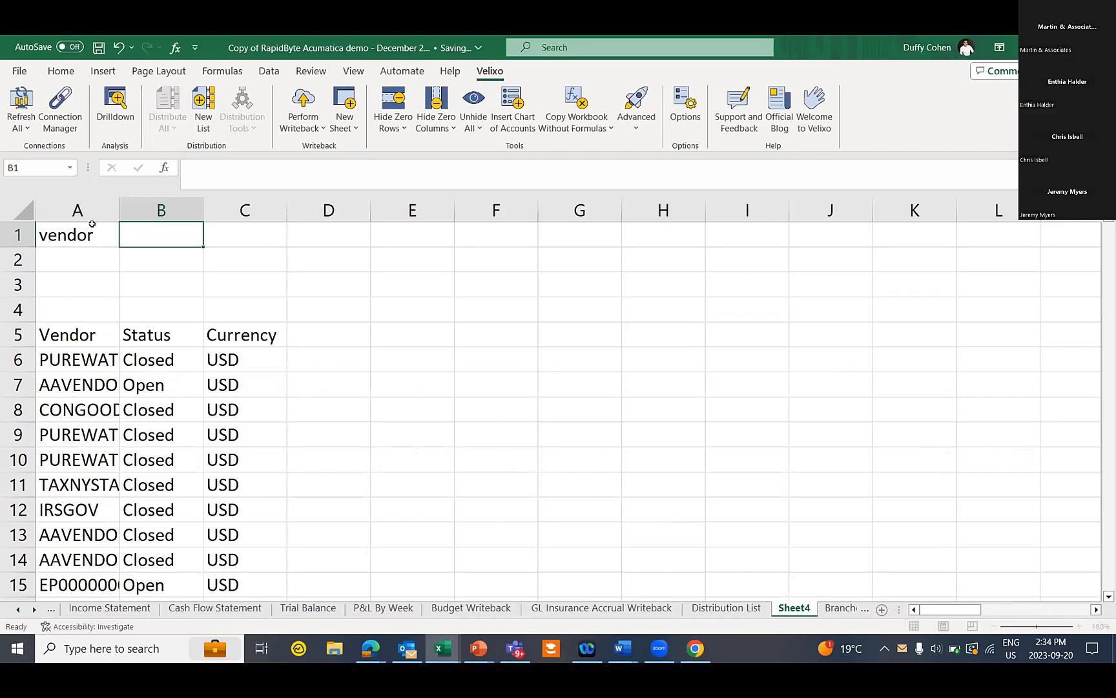
{"action": "type", "text": "trabs"}
{"action": "key", "text": "BackSpace"}
{"action": "key", "text": "BackSpace"}
{"action": "type", "text": "nsir"}
{"action": "key", "text": "BackSpace"}
{"action": "type", "text": "t"}
{"action": "key", "text": "Return"}
{"action": "type", "text": "status"}
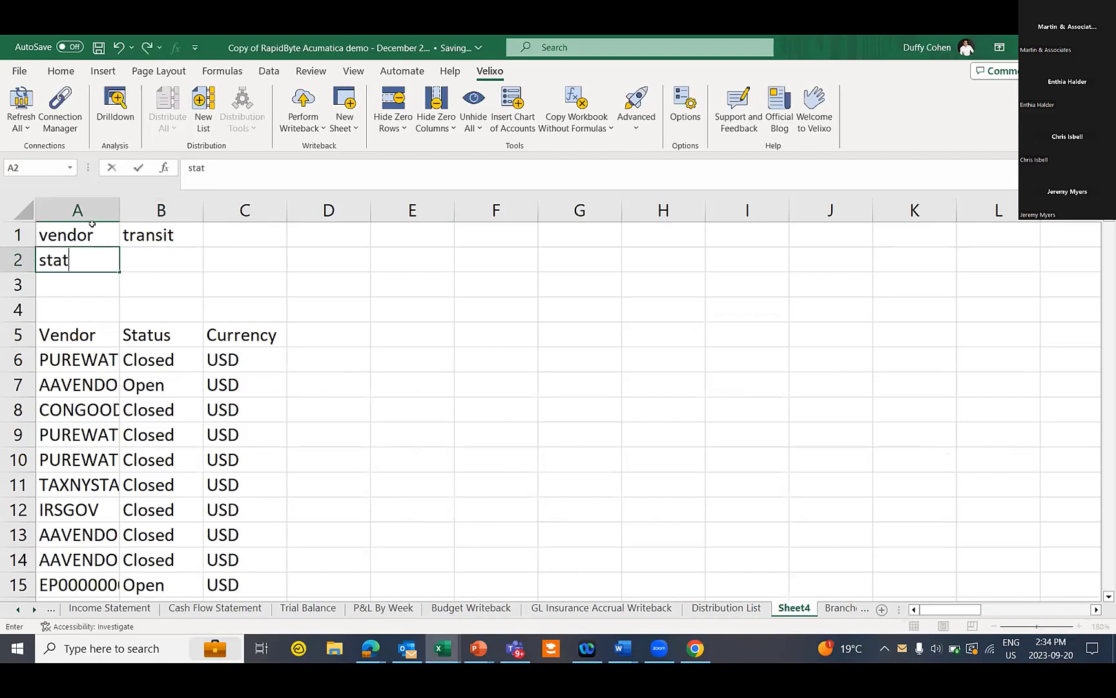
{"action": "key", "text": "Tab"}
{"action": "type", "text": "open"}
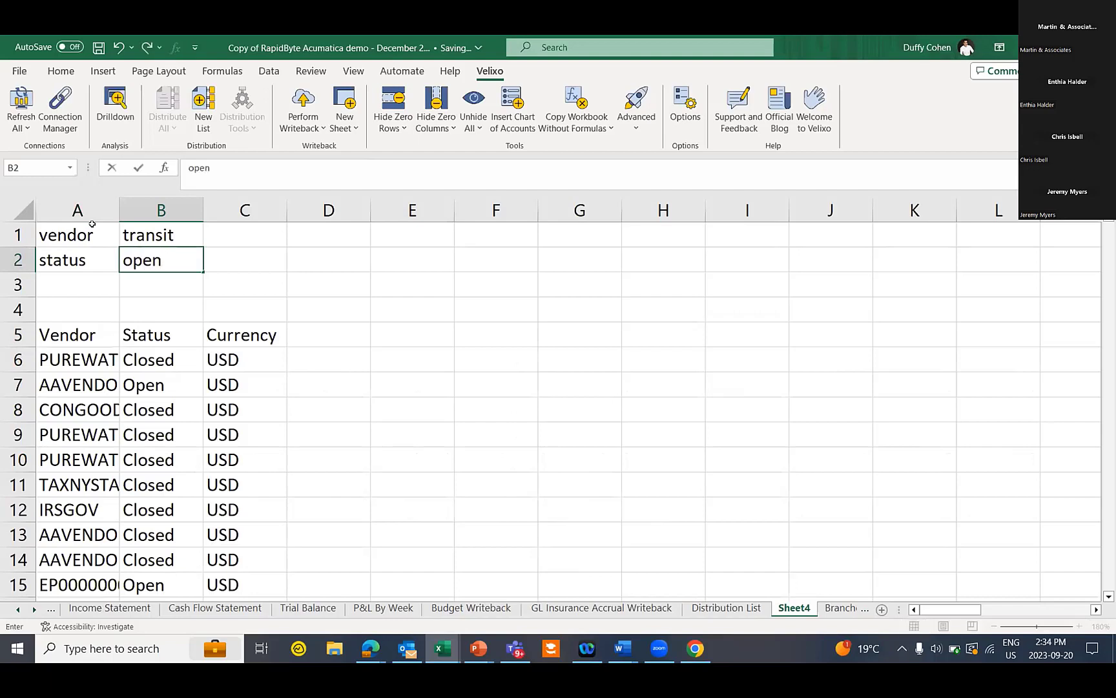
{"action": "key", "text": "Return"}
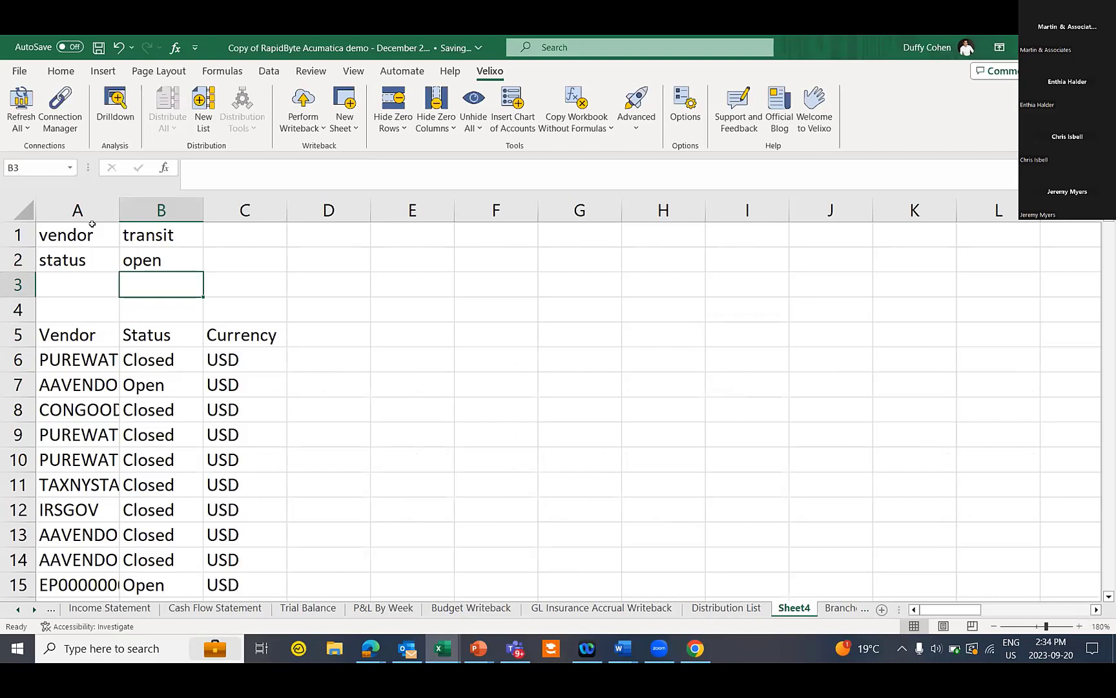
In B3 enter =GIFILTER("demo","AP-Bills and Adjustments","vendor",B1,"status",B2)
{"action": "type", "text": "=gifi"}
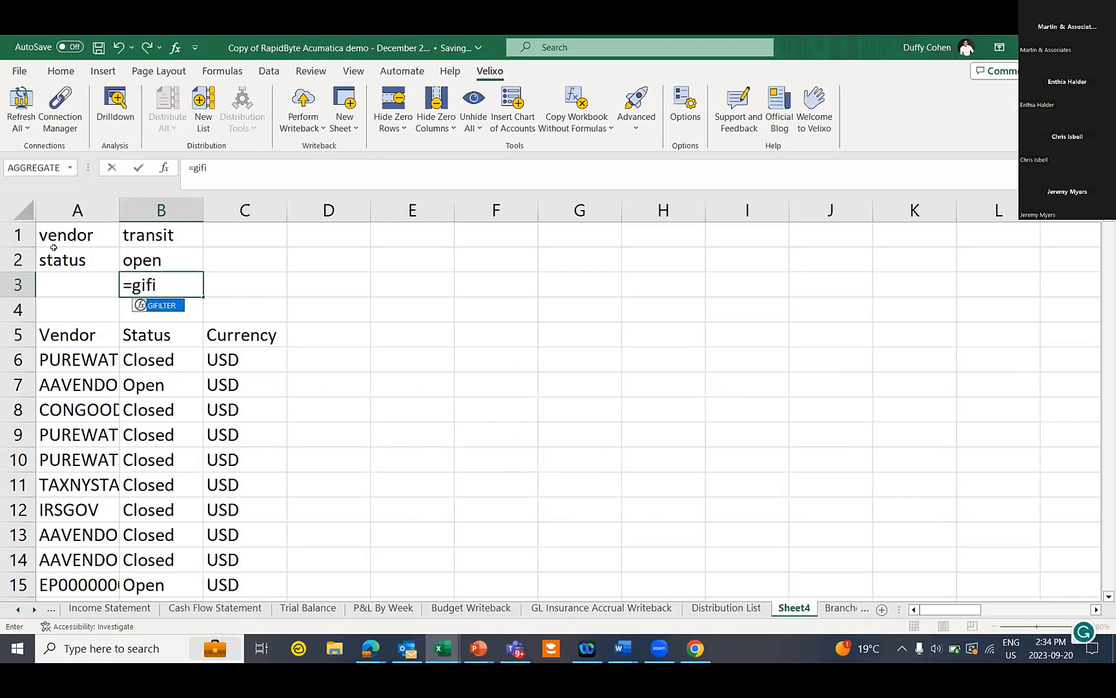
{"action": "double_click", "coordinate": [159, 306]}
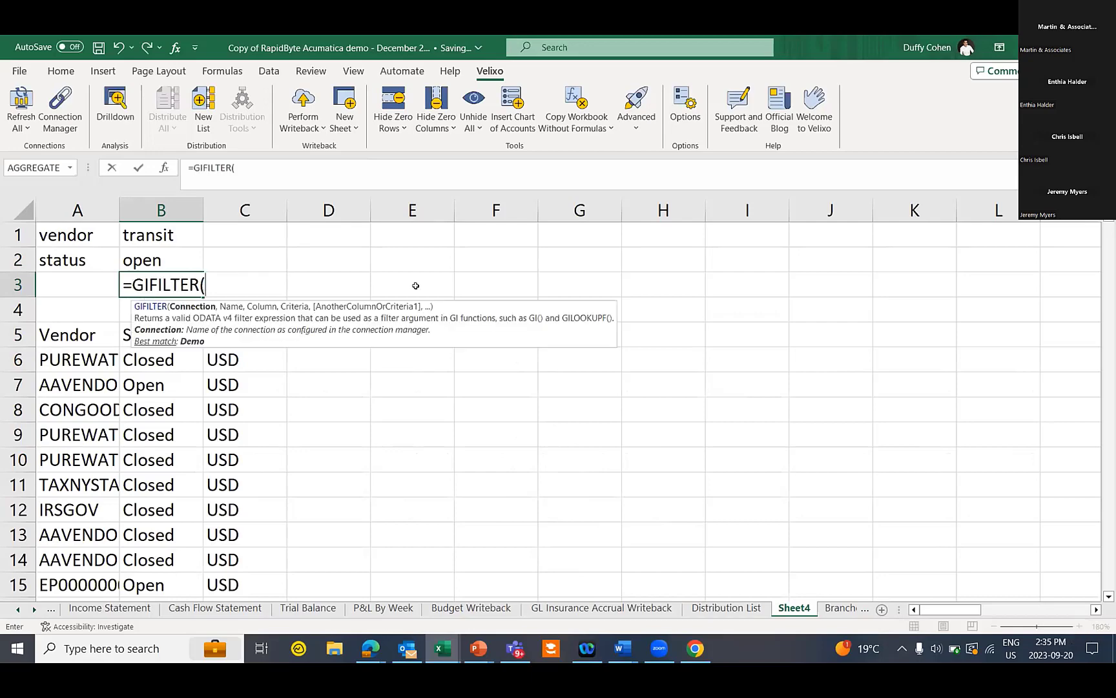
{"action": "type", "text": "\"demo\",\""}
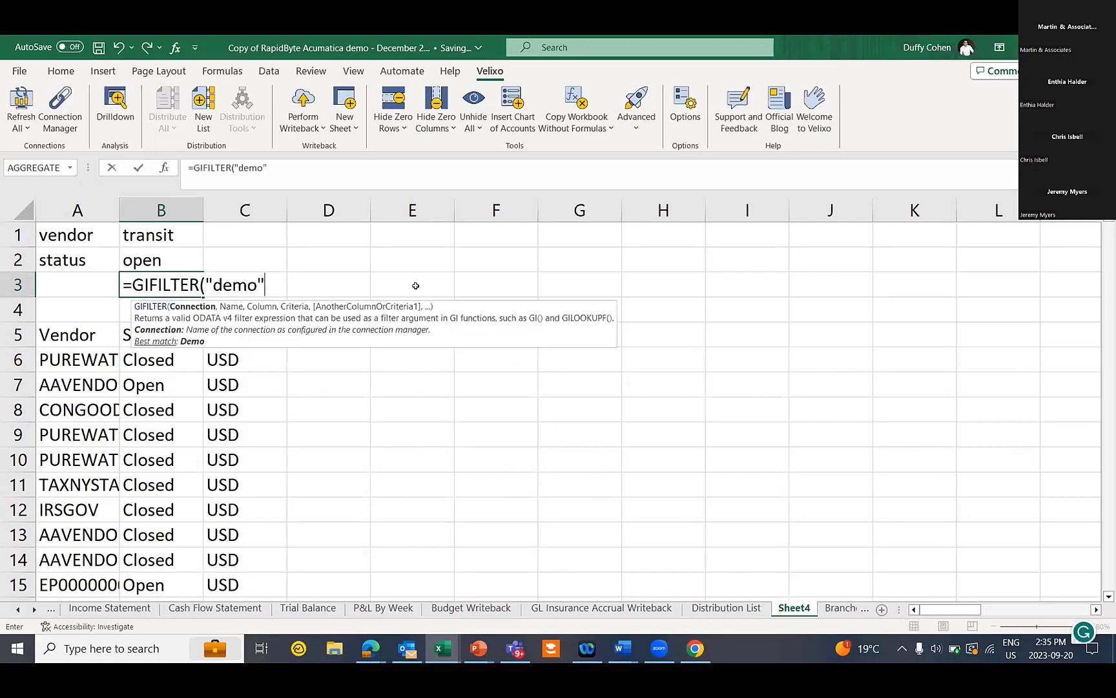
{"action": "type", "text": "AP-Bills and Adjustments"}
{"action": "type", "text": "\","}
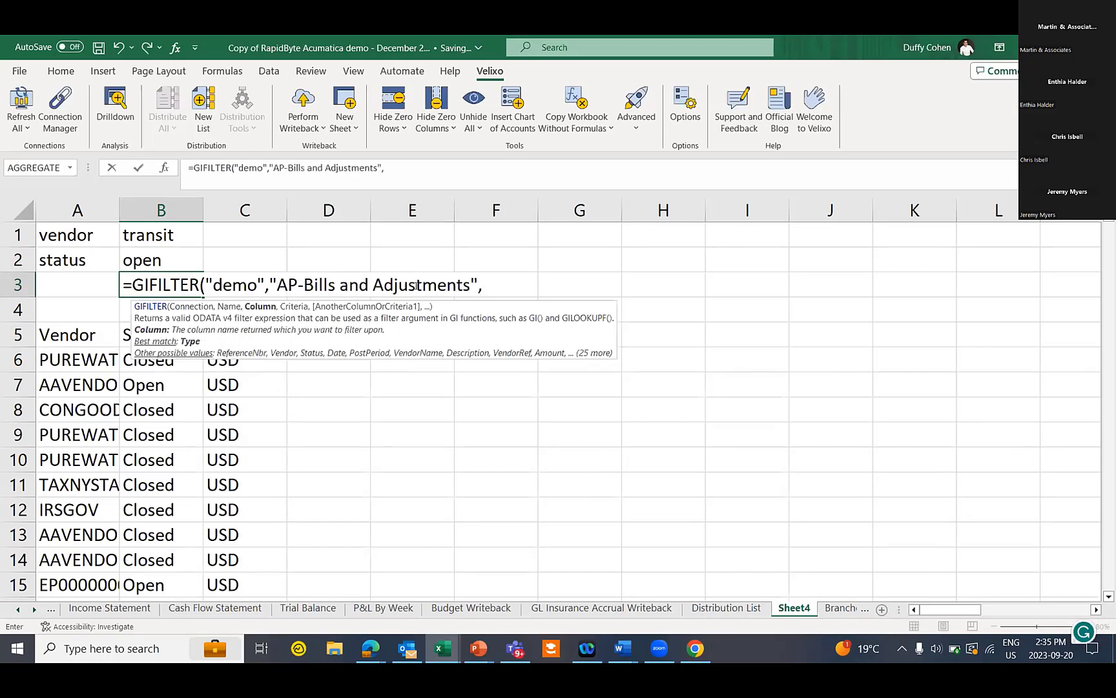
{"action": "type", "text": "\"vendor\",b1,"}
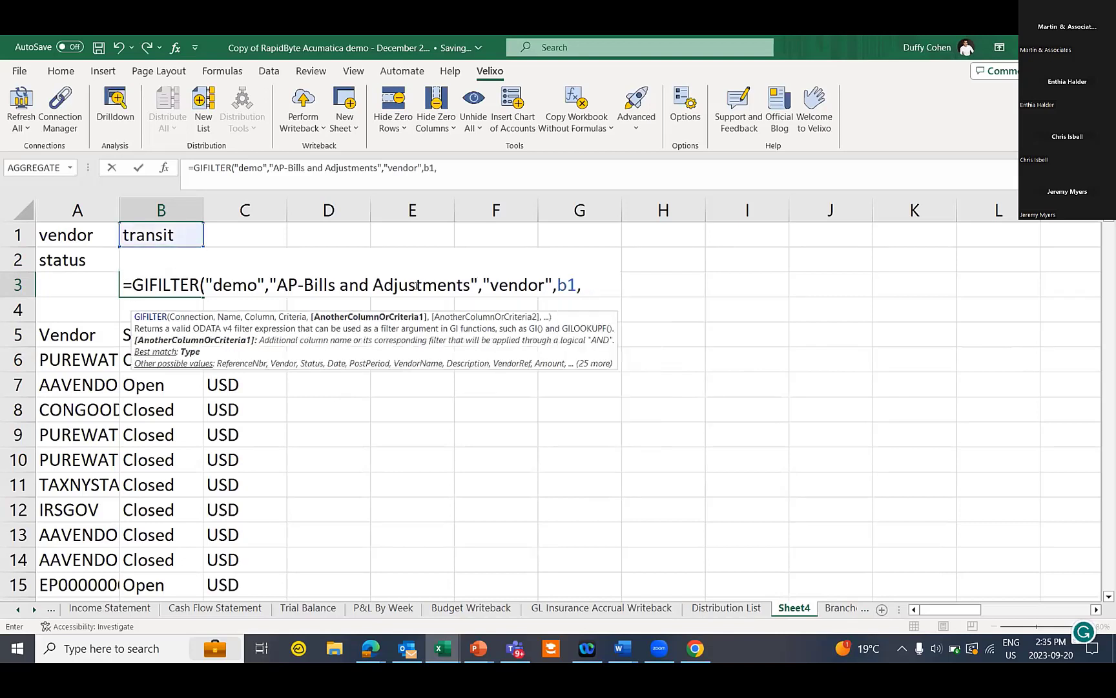
{"action": "type", "text": "\"status\","}
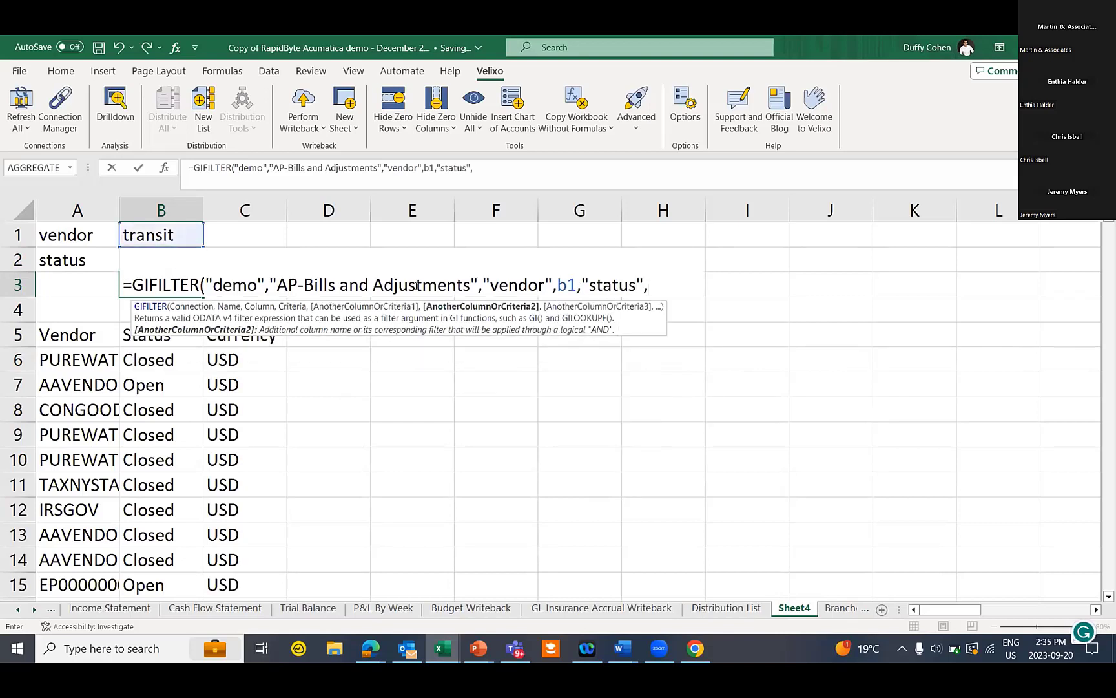
{"action": "type", "text": "b2)"}
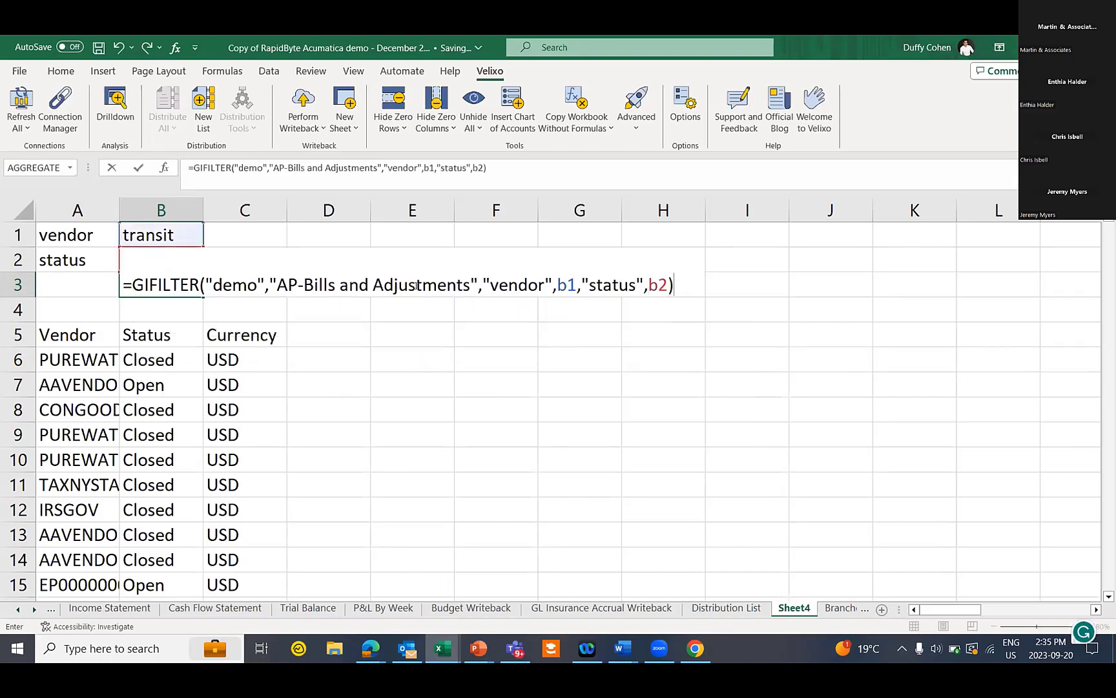
{"action": "key", "text": "Return"}
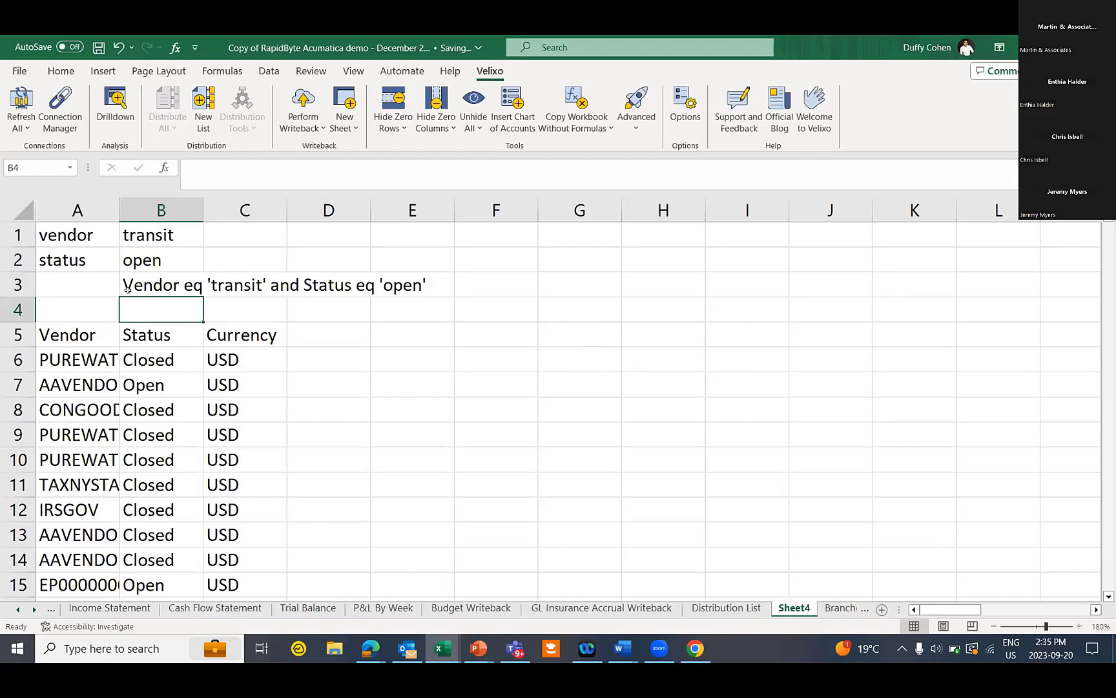
{"action": "left_click", "coordinate": [83, 330]}
Add B3 as the Filter argument of the GI formula in A5
{"action": "left_click", "coordinate": [361, 167]}
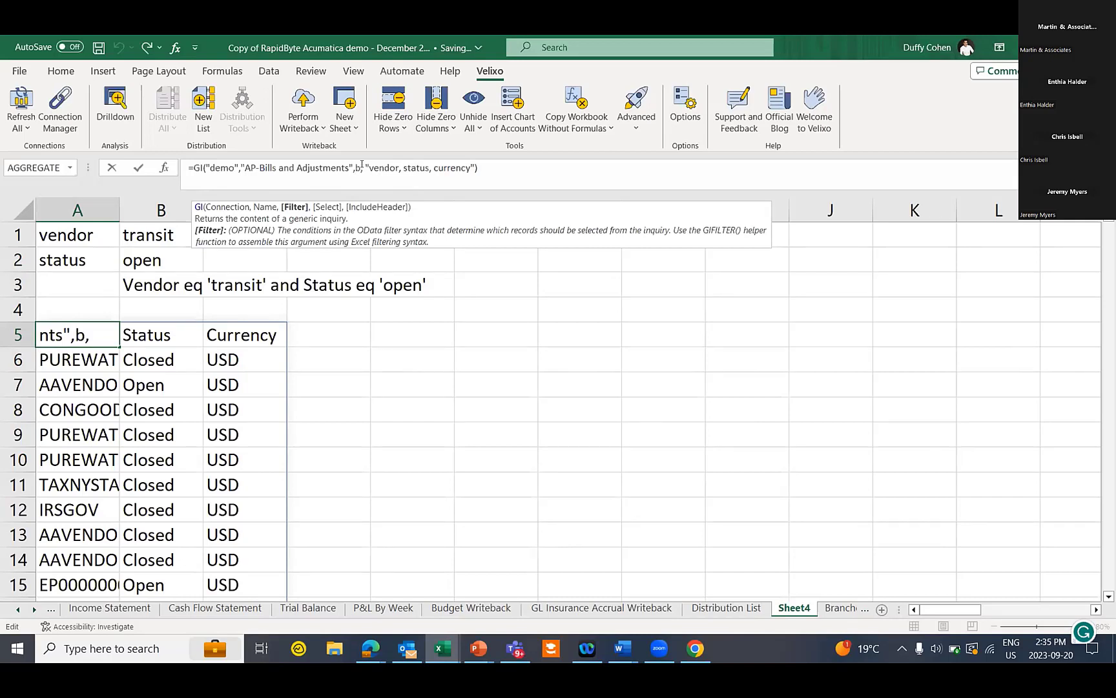
{"action": "type", "text": "B3"}
{"action": "key", "text": "Return"}
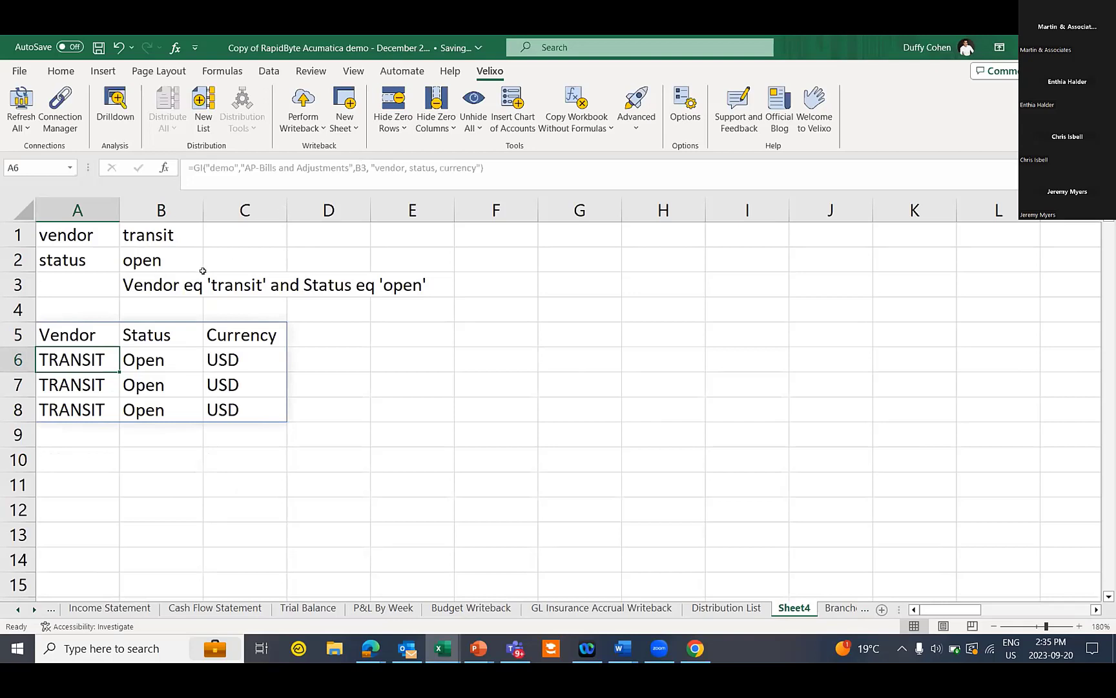
Change the status in B2 to 'closed' so only TRANSIT closed bills are listed
{"action": "left_click", "coordinate": [139, 256]}
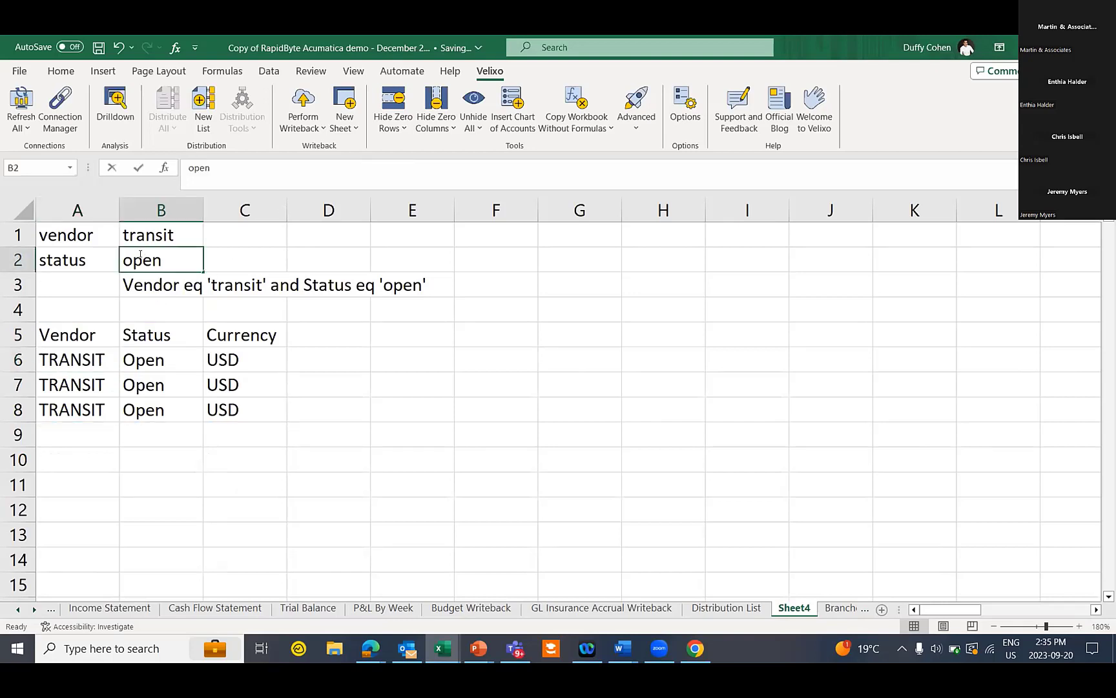
{"action": "type", "text": "closed"}
{"action": "key", "text": "Tab"}
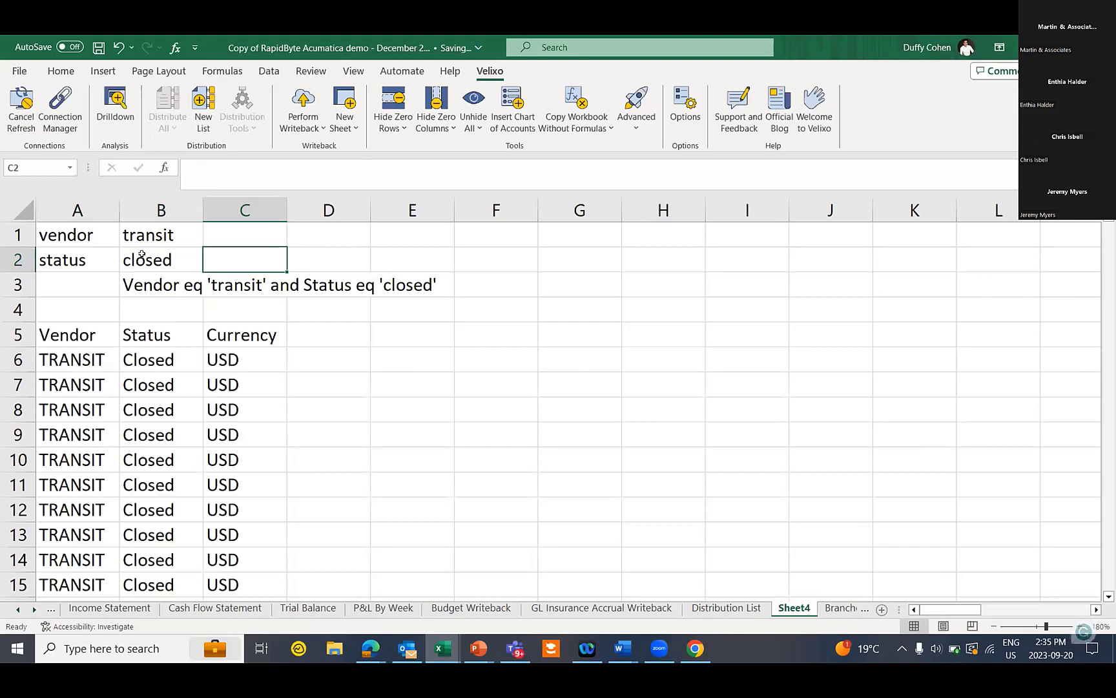
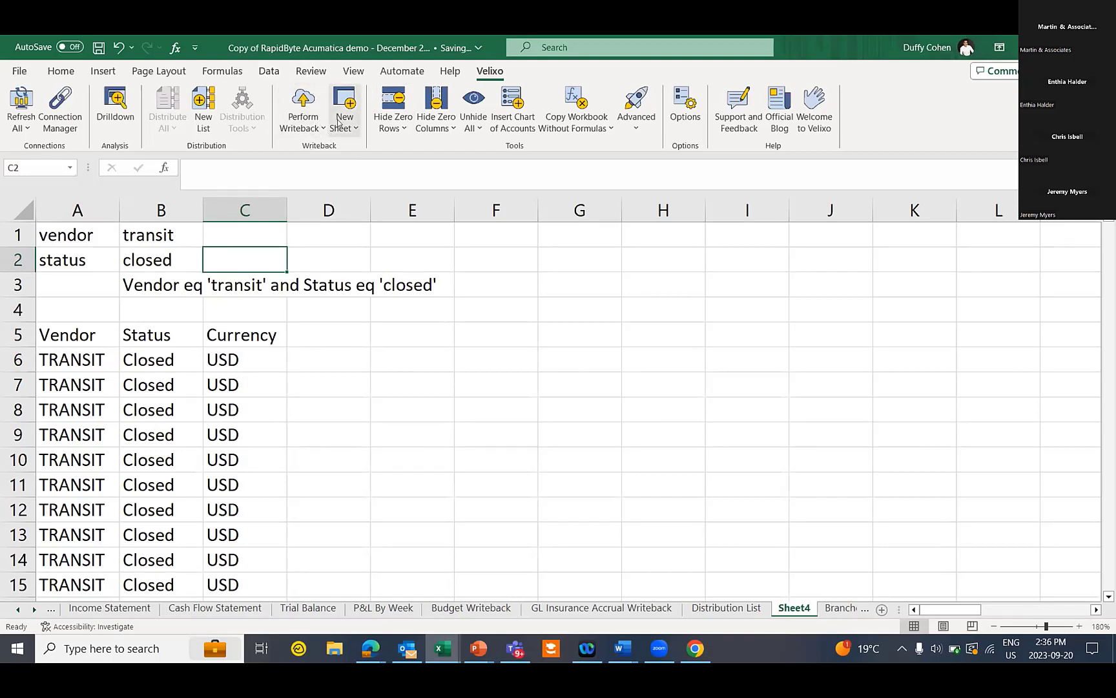
Create a Journal Transaction Writeback sheet on connection Demo, dated 2023-09-20, period 09-2023
{"action": "left_click", "coordinate": [339, 122]}
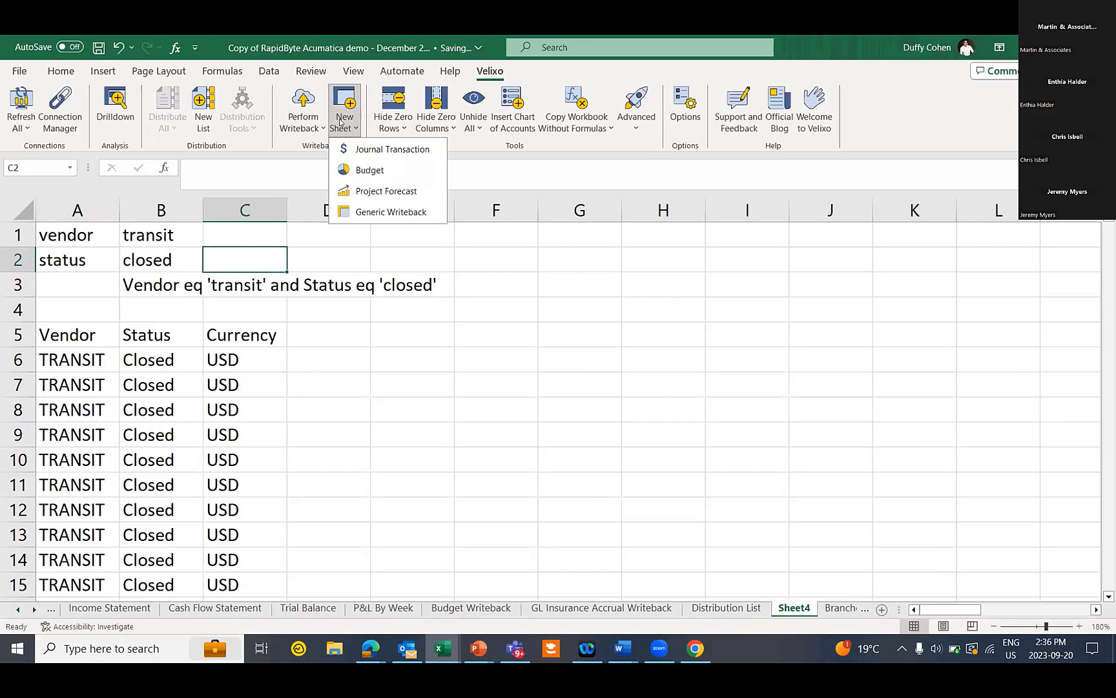
{"action": "left_click", "coordinate": [393, 149]}
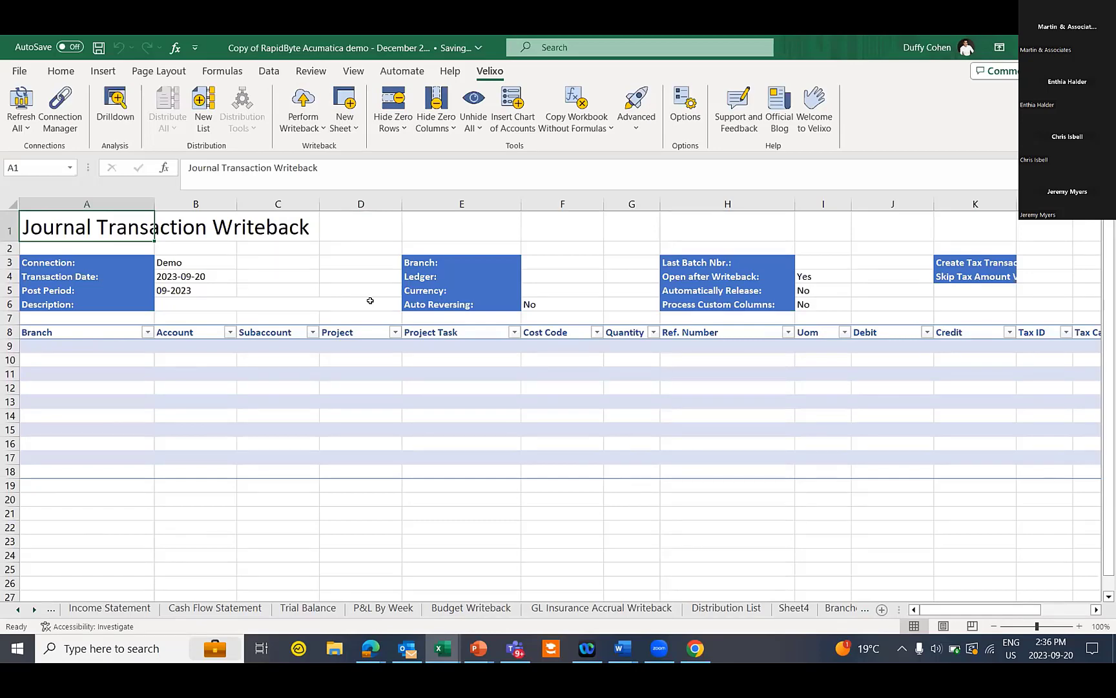
Open the GL Insurance Accrual Writeback sheet and scroll through its settings and GL entry table
{"action": "left_click", "coordinate": [551, 607]}
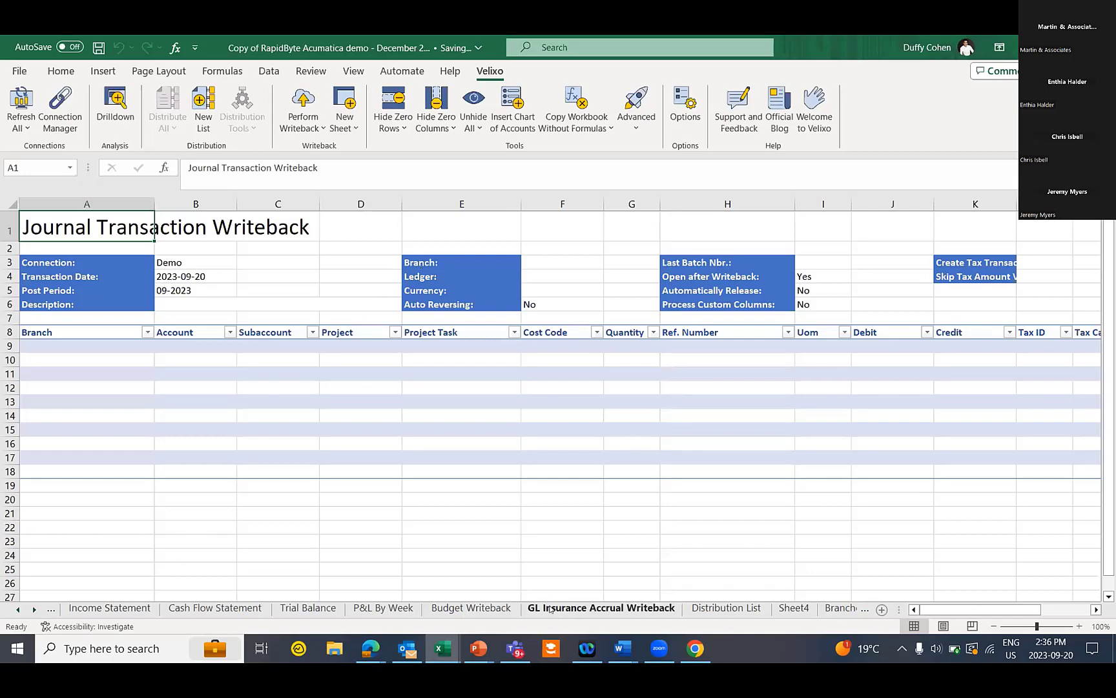
{"action": "scroll", "coordinate": [378, 471], "scroll_direction": "down", "scroll_amount": 1}
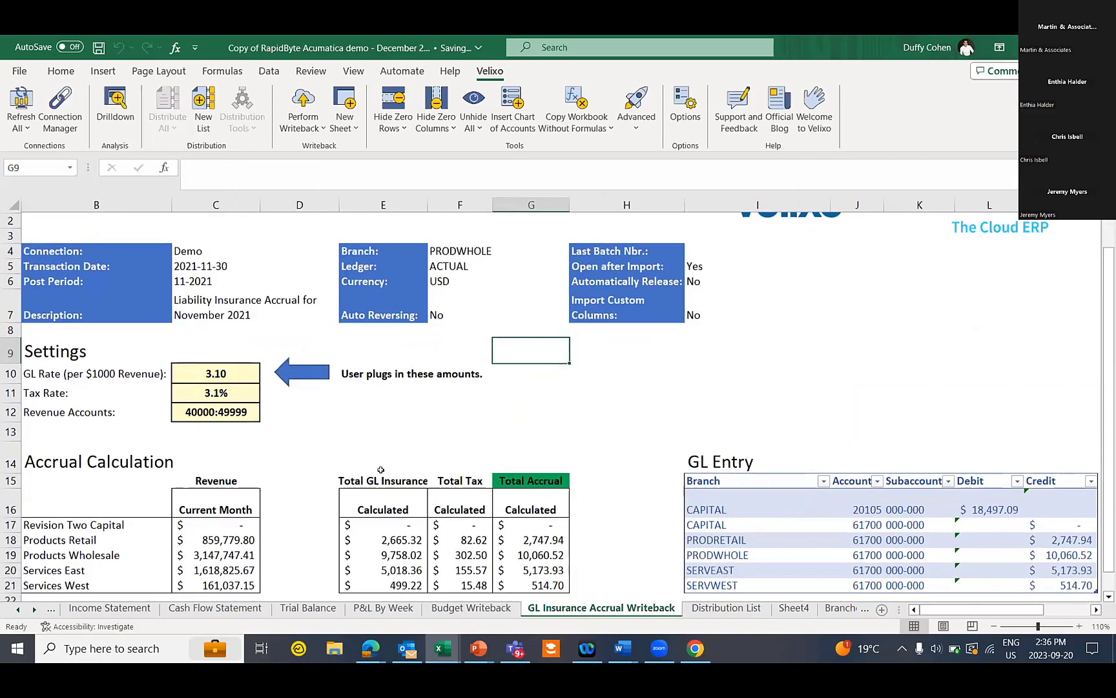
{"action": "scroll", "coordinate": [387, 441], "scroll_direction": "up", "scroll_amount": 1}
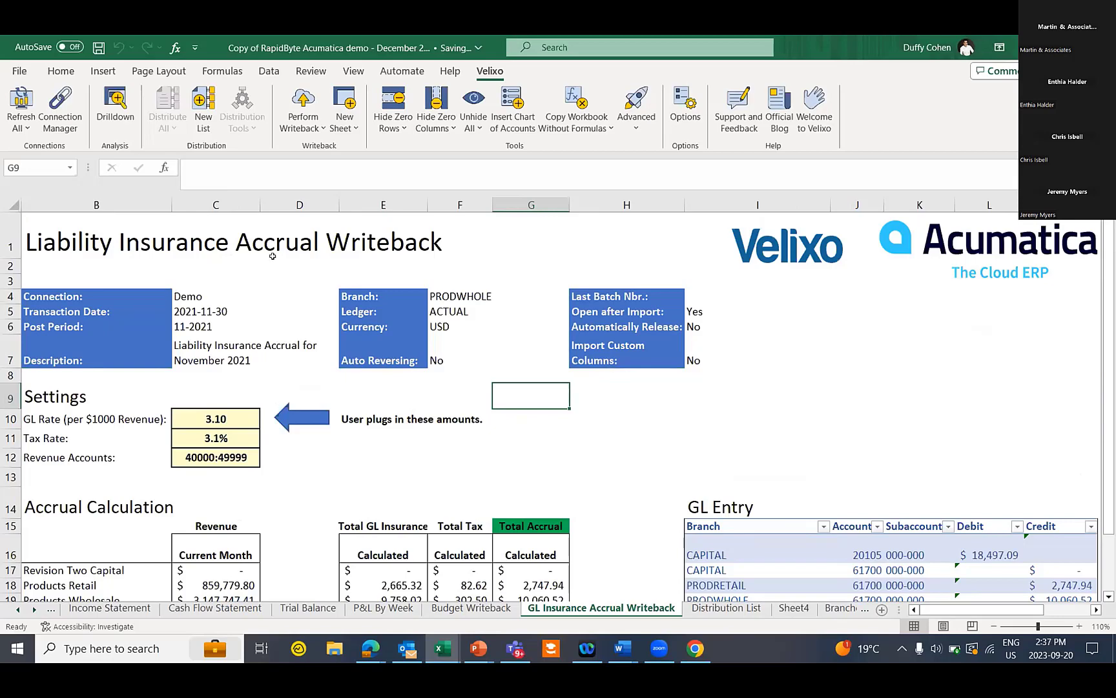
{"action": "scroll", "coordinate": [702, 369], "scroll_direction": "down", "scroll_amount": 1}
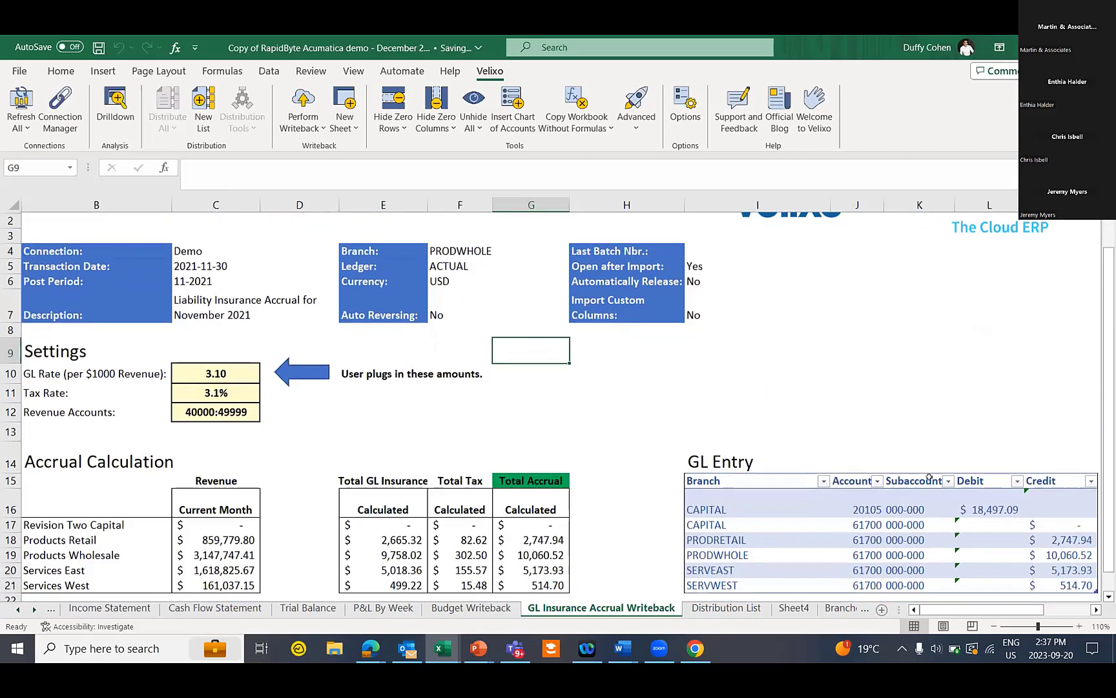
Inspect the CAPITAL debit, PRODWHOLE 10,060.52 credit, Products Retail revenue and C10 GL rate formulas
{"action": "left_click", "coordinate": [1002, 509]}
{"action": "left_click", "coordinate": [1060, 553]}
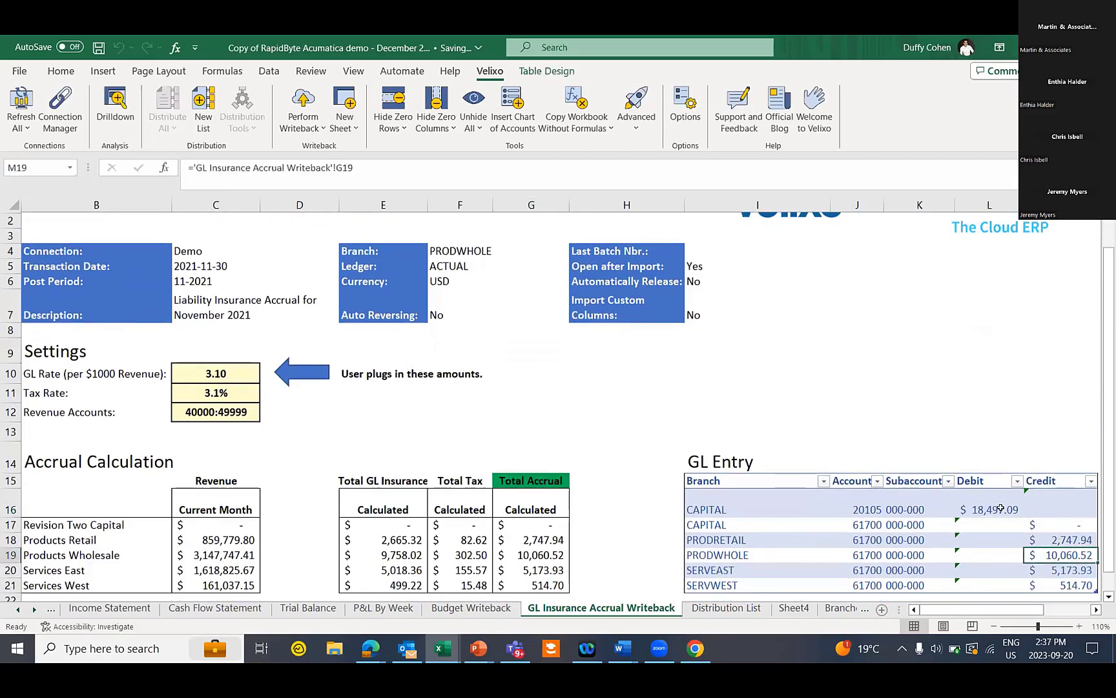
{"action": "scroll", "coordinate": [992, 505], "scroll_direction": "down", "scroll_amount": 1}
{"action": "scroll", "coordinate": [595, 406], "scroll_direction": "up", "scroll_amount": 1}
{"action": "left_click", "coordinate": [238, 534]}
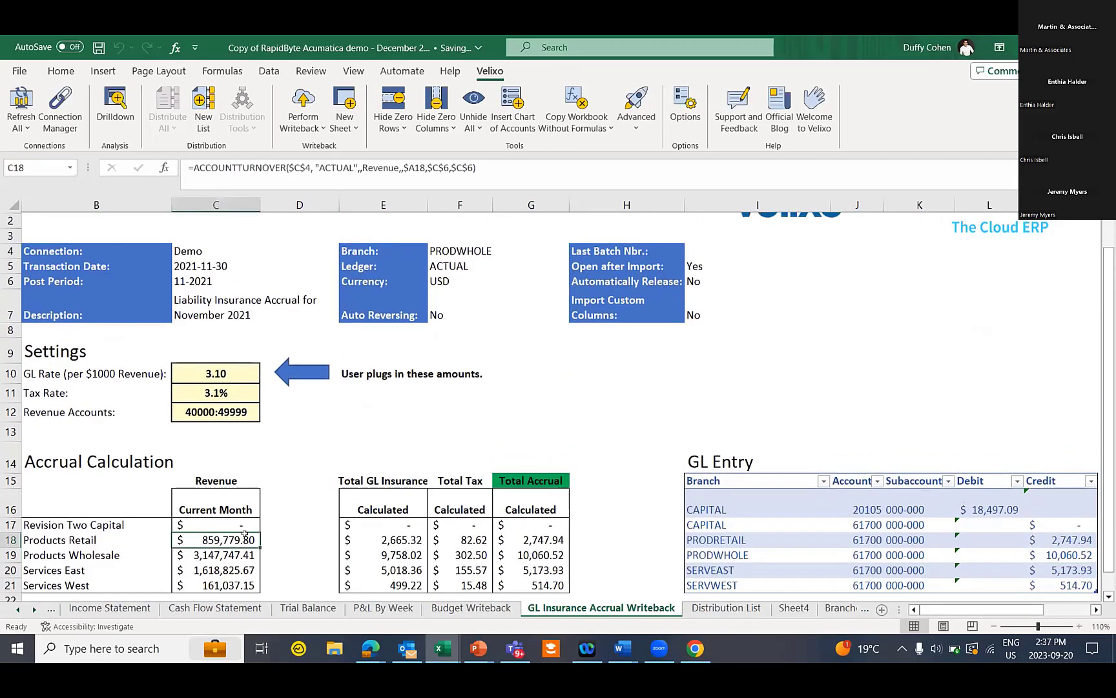
{"action": "left_click", "coordinate": [98, 548]}
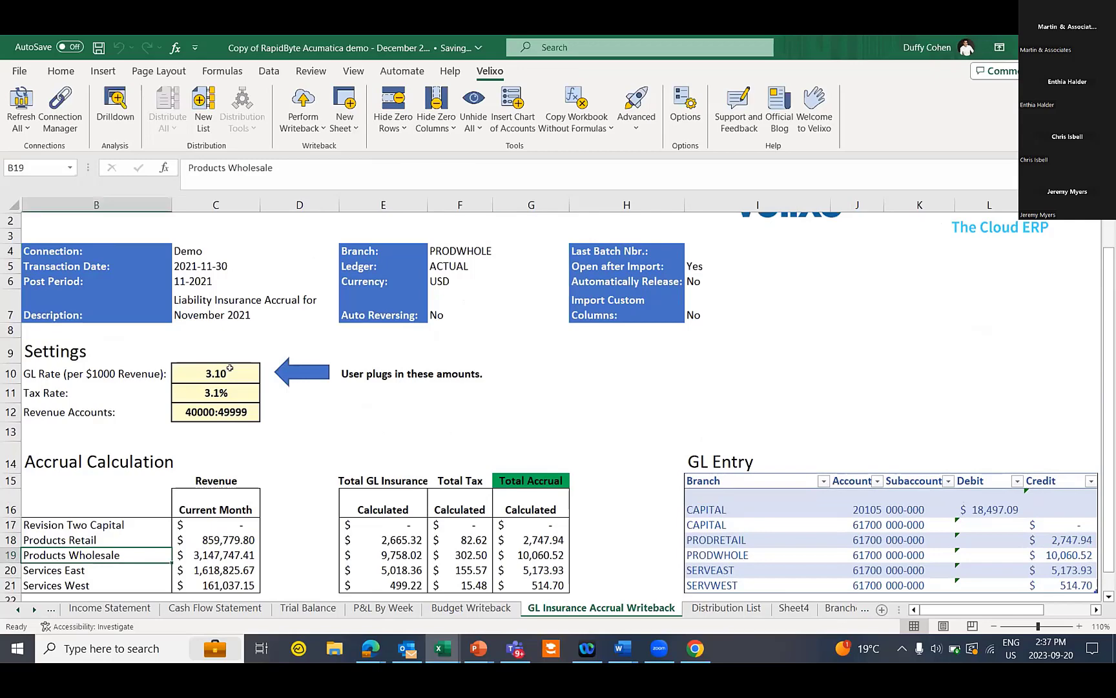
{"action": "left_click", "coordinate": [229, 369]}
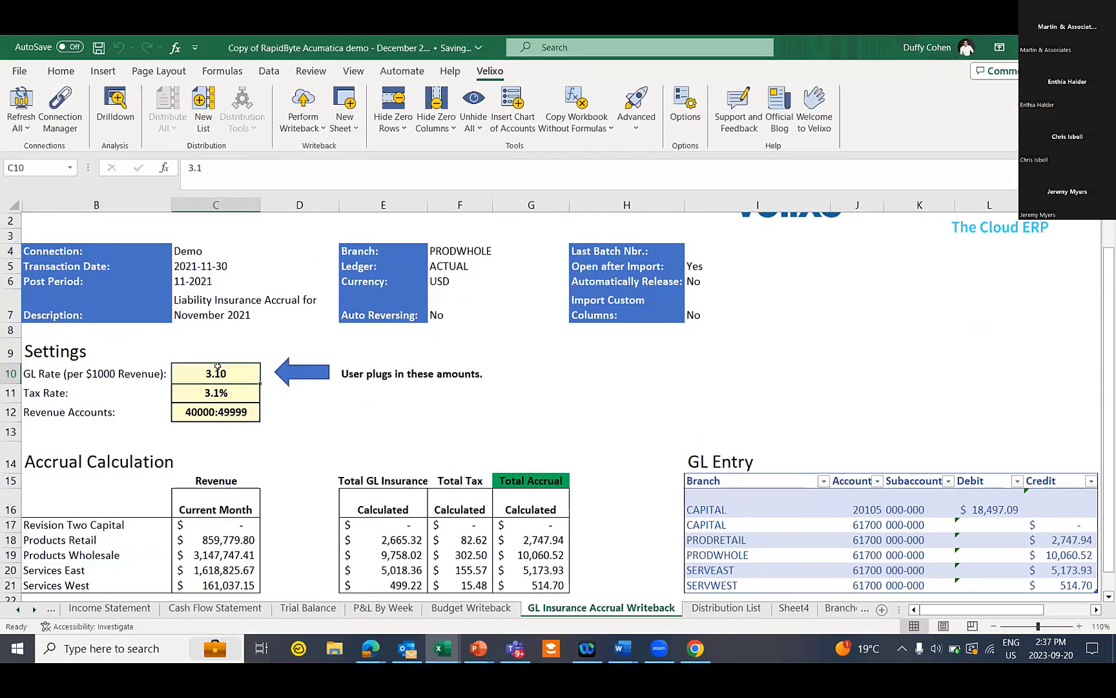
Change the GL rate in C10 from 3.1 to 3.6 and write the 21,480.47 accrual journal back to Acumatica
{"action": "left_click", "coordinate": [227, 387]}
{"action": "left_click_drag", "start_coordinate": [227, 384], "coordinate": [243, 374]}
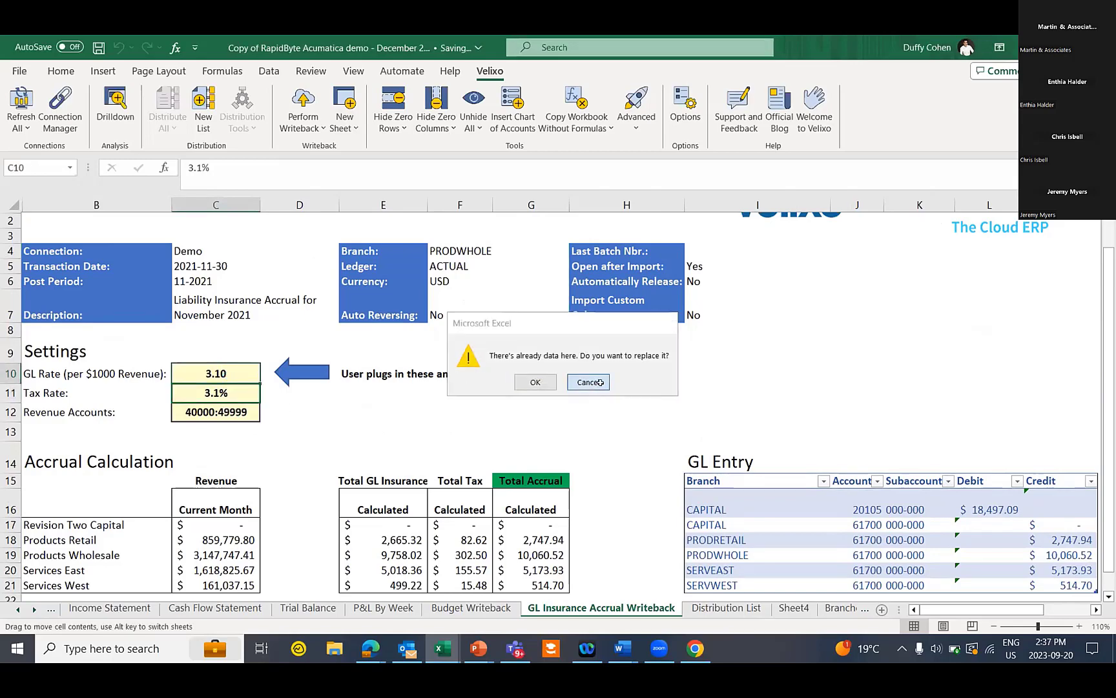
{"action": "left_click", "coordinate": [588, 382]}
{"action": "double_click", "coordinate": [220, 369]}
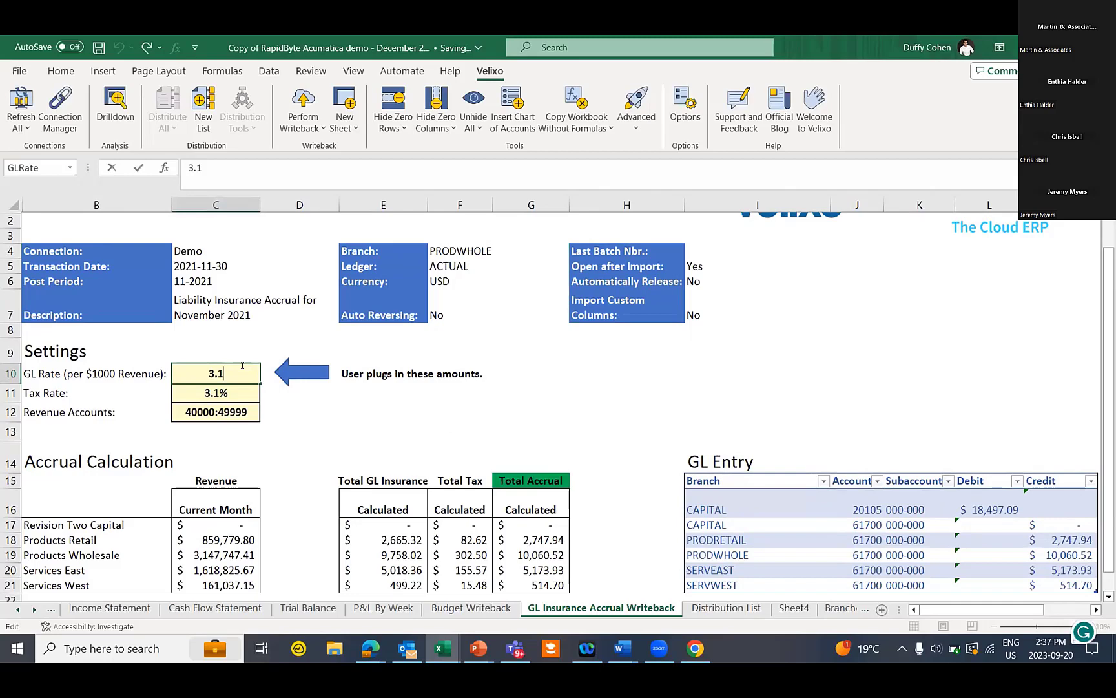
{"action": "key", "text": "BackSpace"}
{"action": "type", "text": "6"}
{"action": "key", "text": "Tab"}
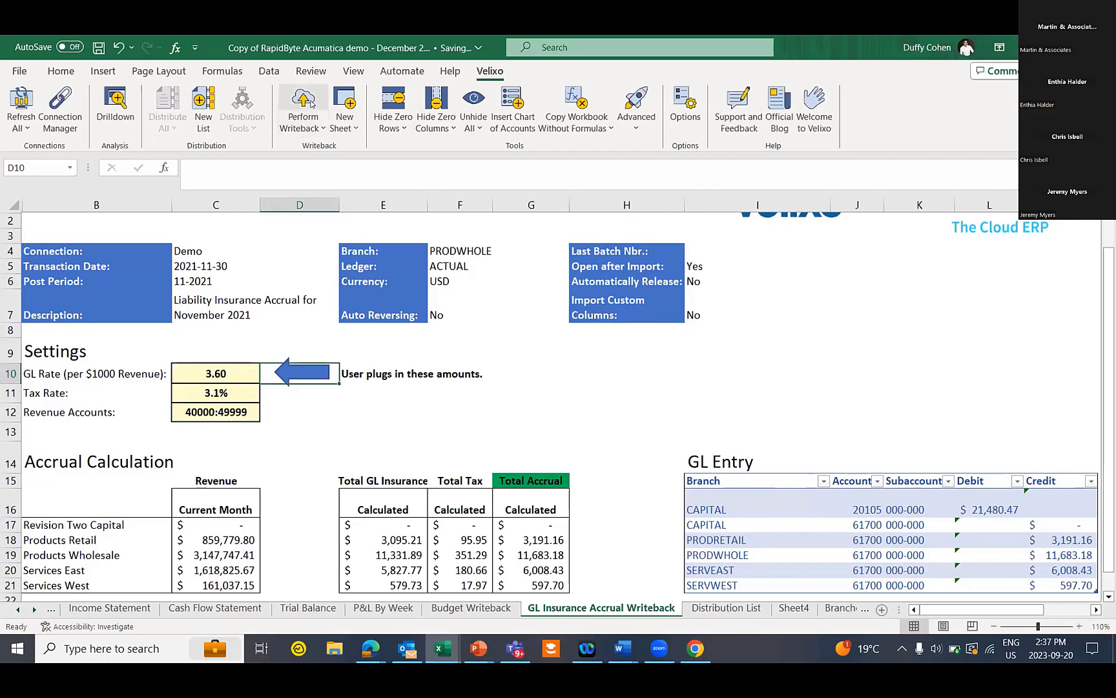
{"action": "left_click", "coordinate": [311, 103]}
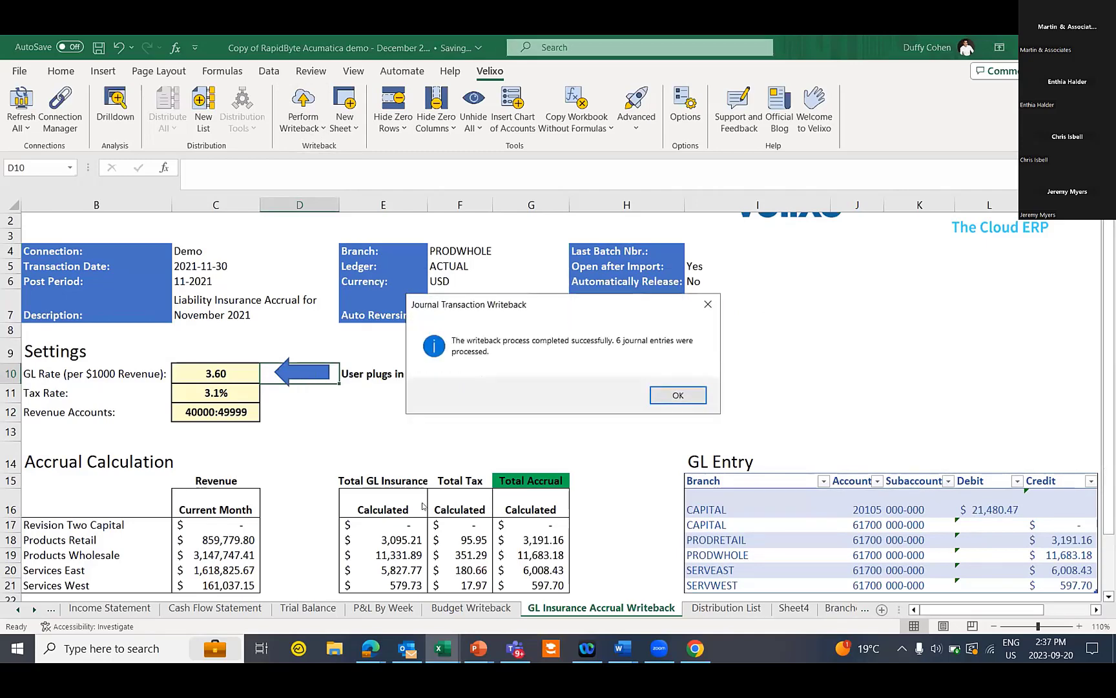
{"action": "left_click", "coordinate": [680, 394]}
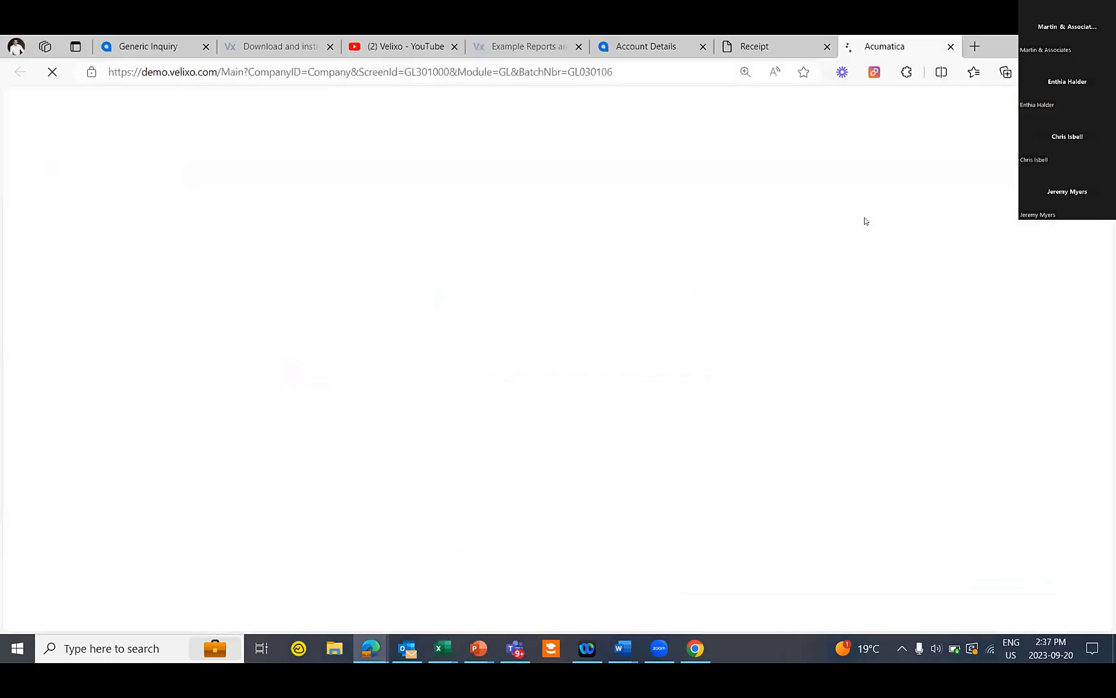
Check Acumatica batch GL030106 is on hold with balanced 21,480.47 totals, then return to Excel
{"action": "left_click", "coordinate": [1066, 44]}
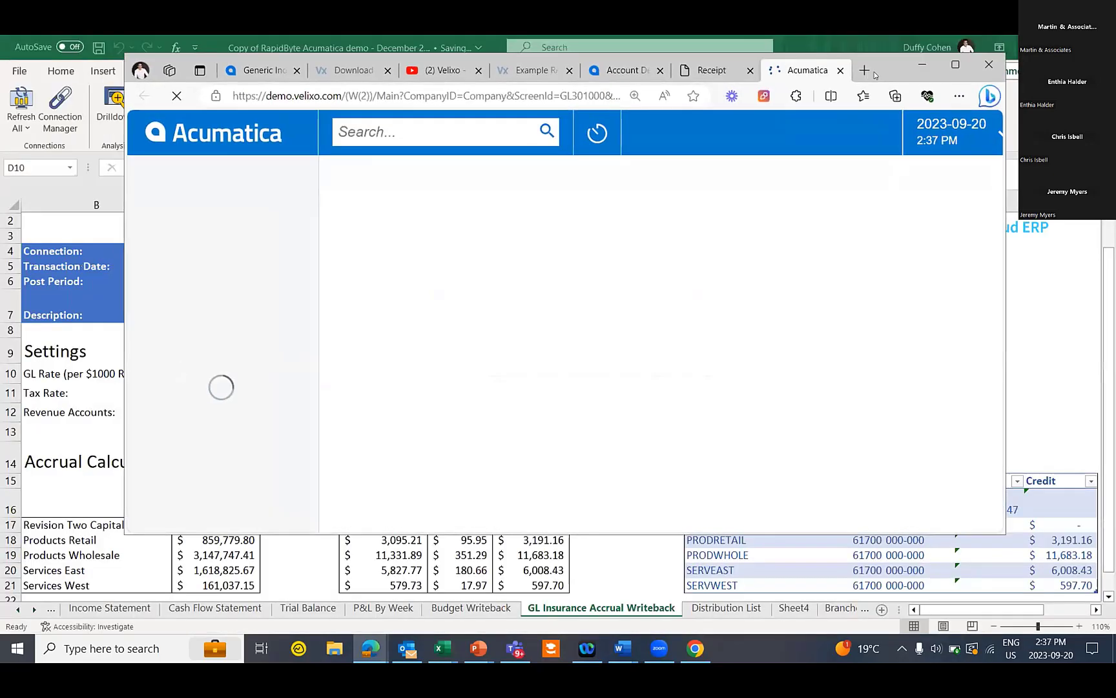
{"action": "left_click_drag", "start_coordinate": [856, 71], "coordinate": [601, 95]}
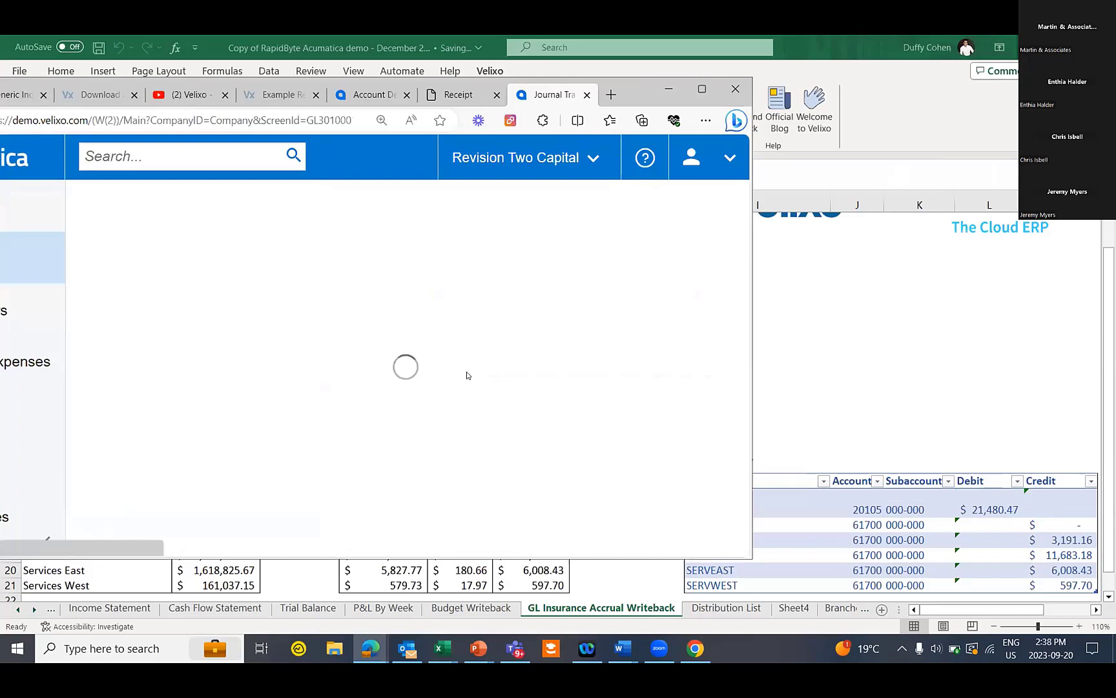
{"action": "scroll", "coordinate": [485, 395], "scroll_direction": "down", "scroll_amount": 3}
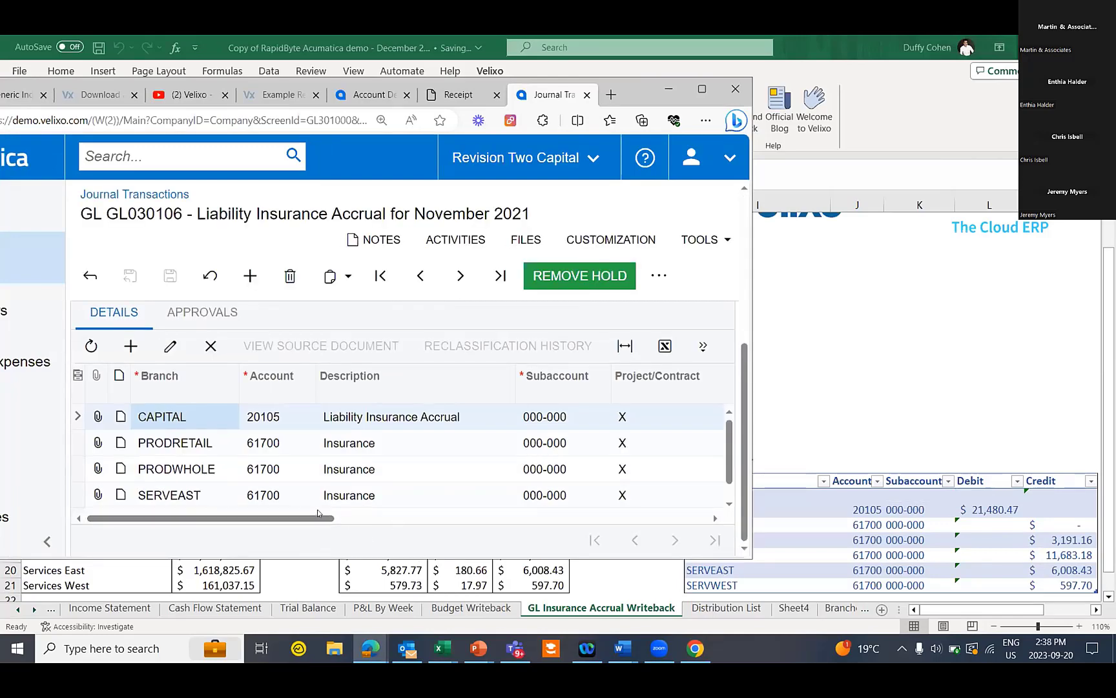
{"action": "scroll", "coordinate": [475, 526], "scroll_direction": "right", "scroll_amount": 3}
{"action": "scroll", "coordinate": [475, 526], "scroll_direction": "right", "scroll_amount": 5}
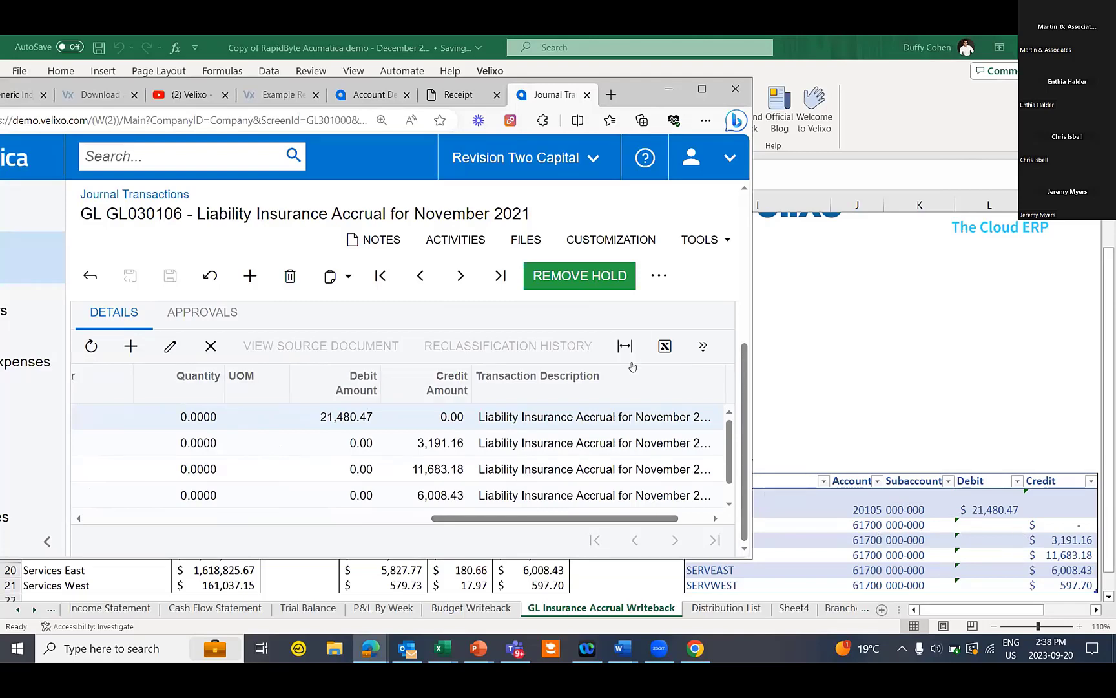
{"action": "scroll", "coordinate": [644, 417], "scroll_direction": "down", "scroll_amount": 1}
{"action": "scroll", "coordinate": [636, 440], "scroll_direction": "up", "scroll_amount": 5}
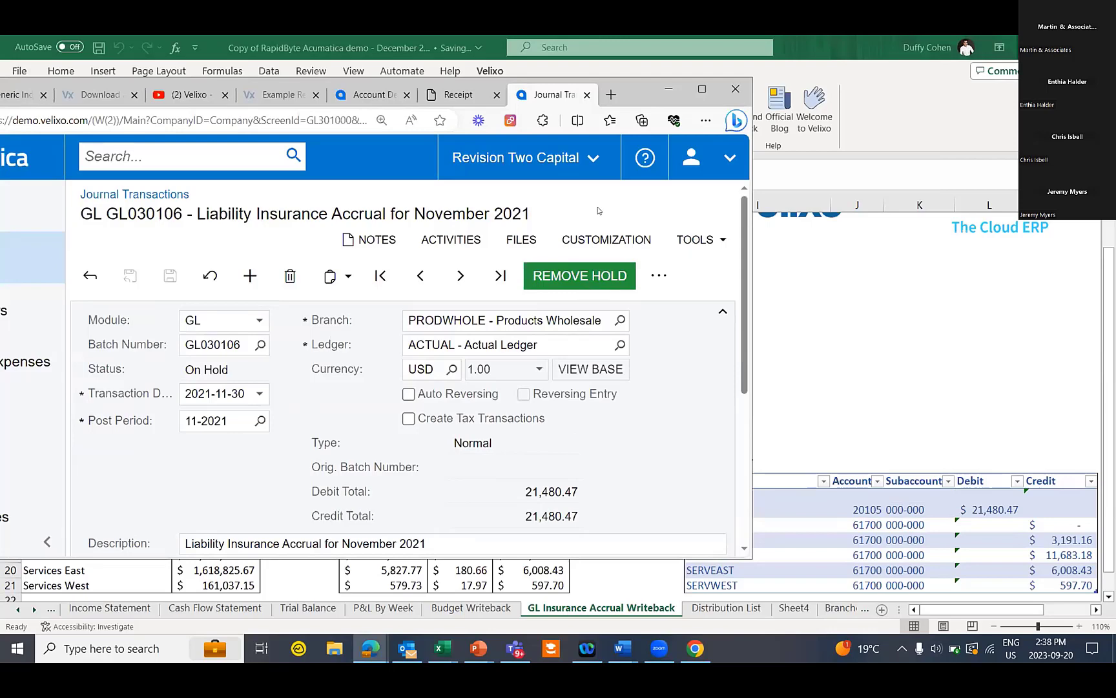
{"action": "left_click", "coordinate": [672, 91]}
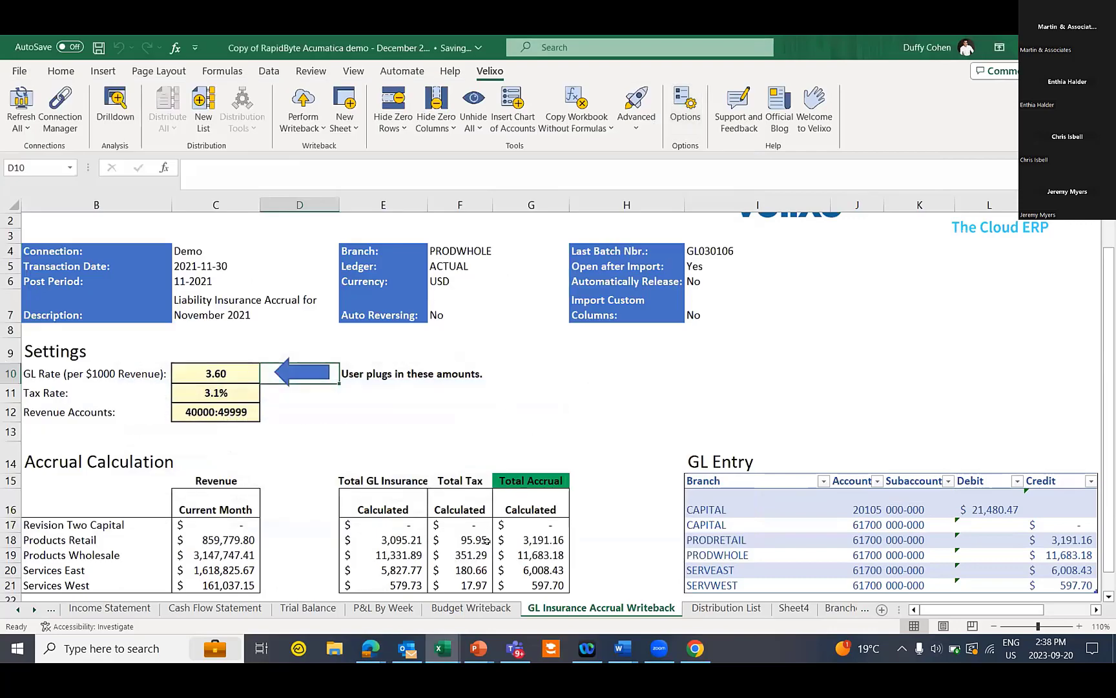
Open the Budget Writeback sheet and highlight the Prior Year Actuals and Forecast columns
{"action": "left_click", "coordinate": [476, 609]}
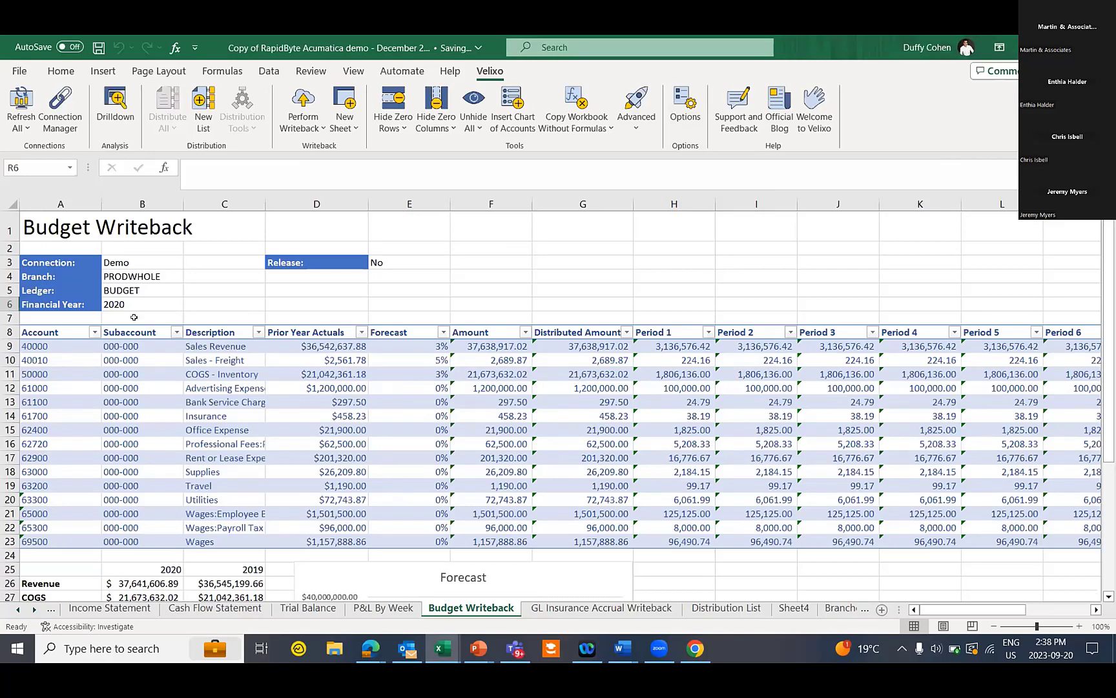
{"action": "left_click_drag", "start_coordinate": [229, 203], "coordinate": [385, 198]}
{"action": "left_click", "coordinate": [327, 193]}
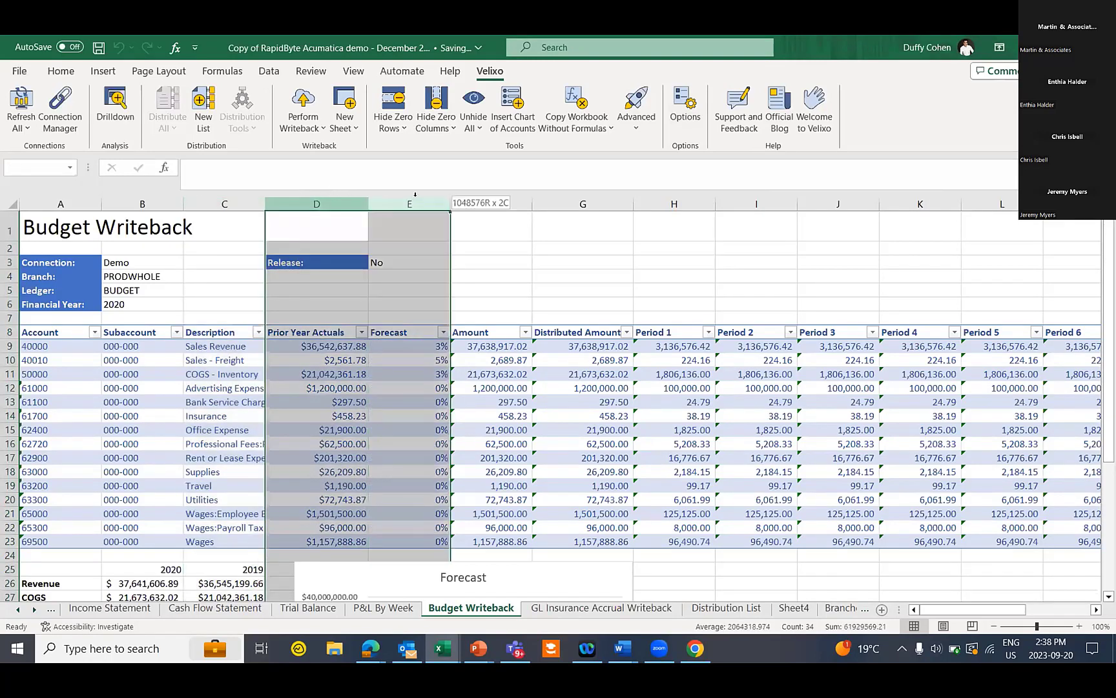
Enter a 35% forecast for COGS - Inventory in cell E11
{"action": "left_click", "coordinate": [398, 397]}
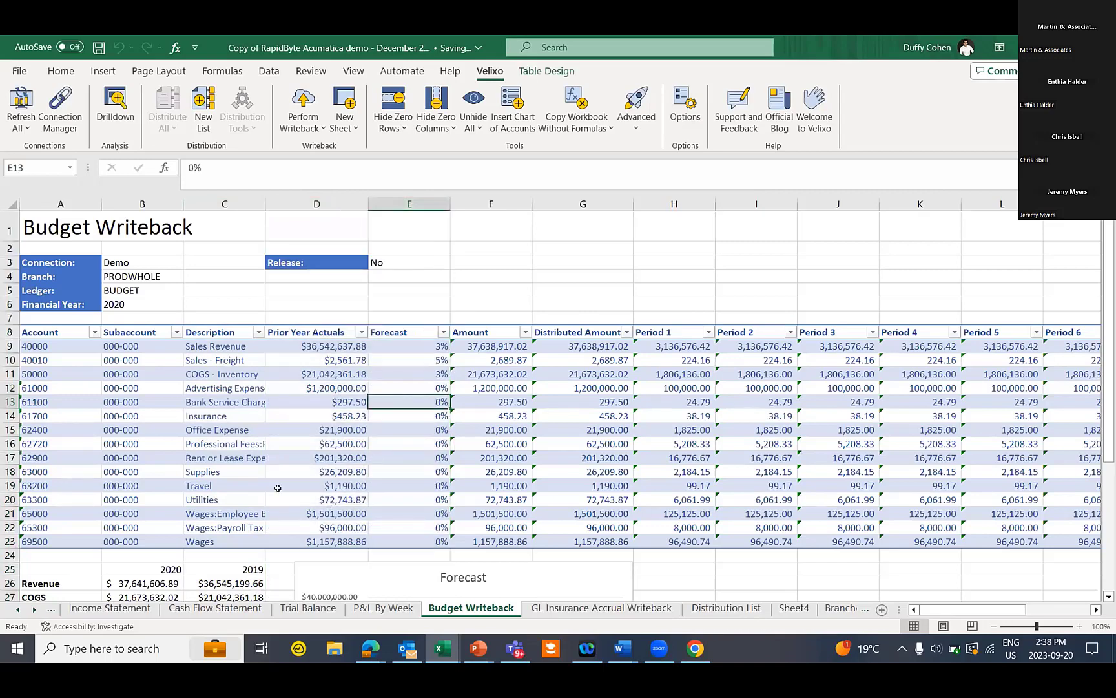
{"action": "key", "text": "Up"}
{"action": "key", "text": "Up"}
{"action": "type", "text": "35"}
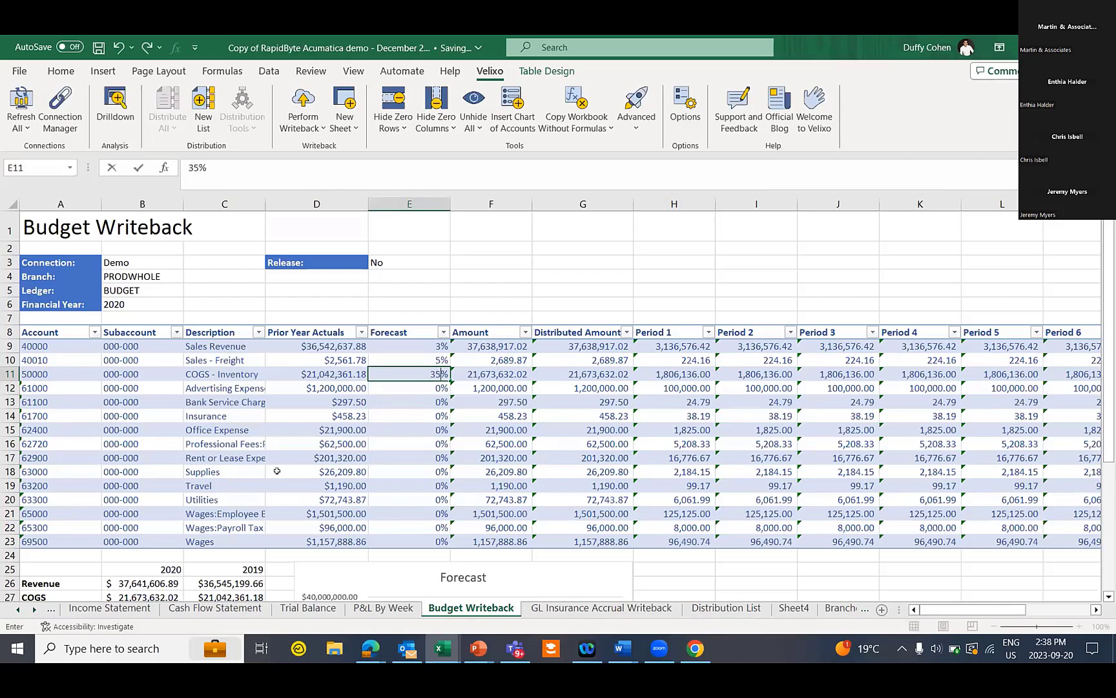
{"action": "key", "text": "Tab"}
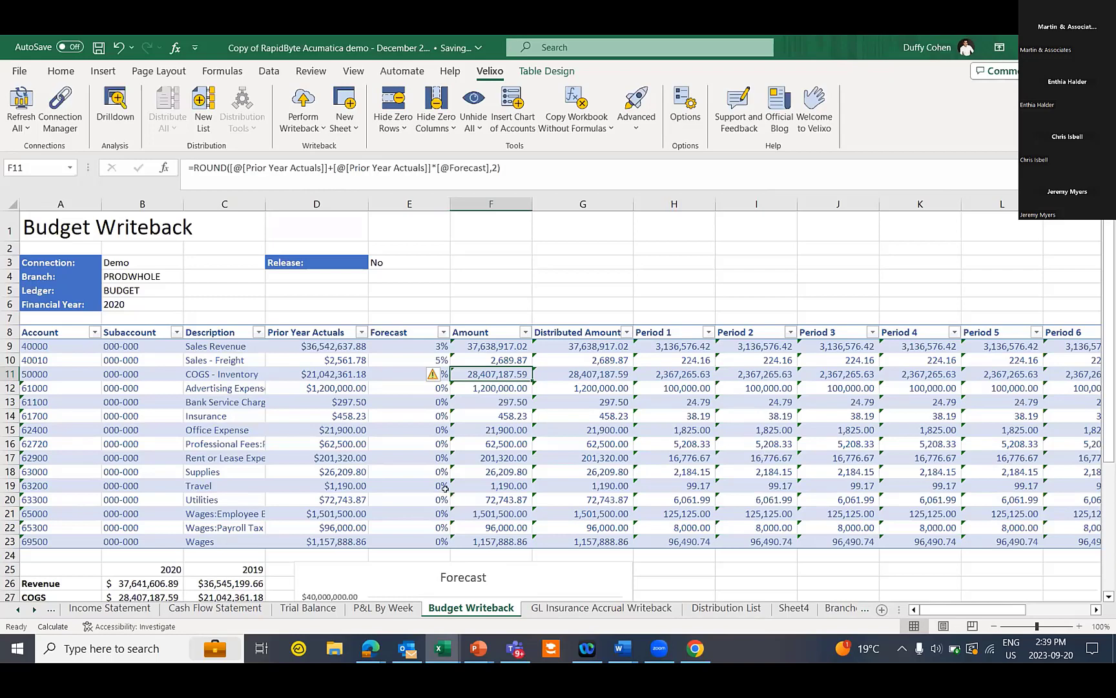
{"action": "left_click", "coordinate": [414, 443]}
{"action": "right_click", "coordinate": [415, 443]}
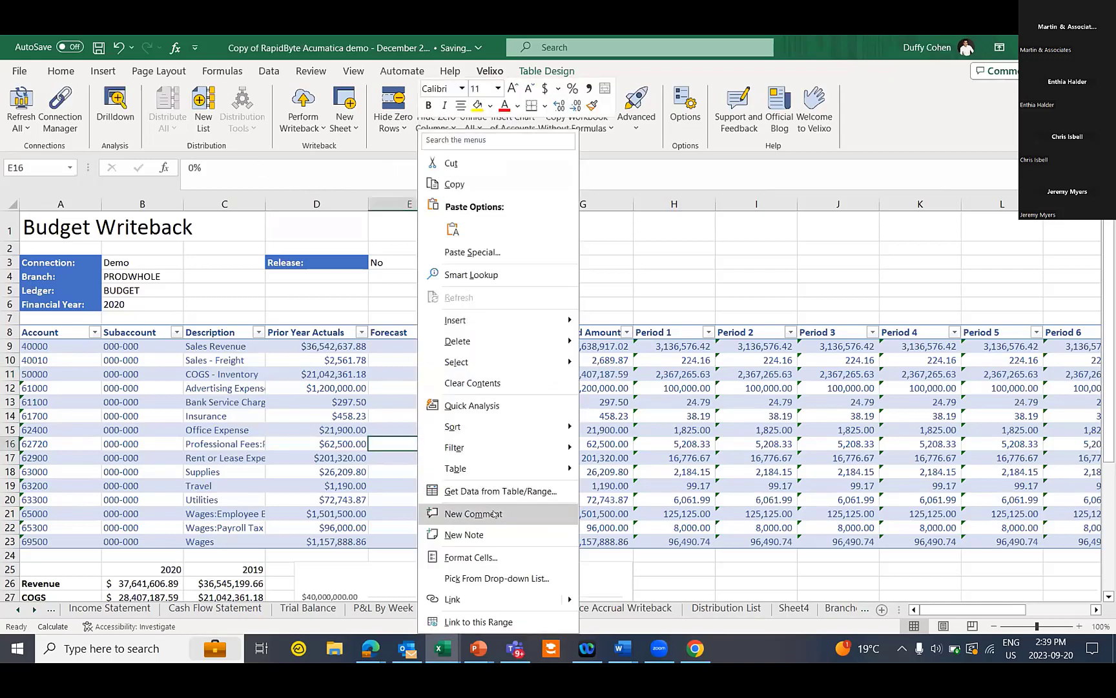
{"action": "left_click", "coordinate": [493, 513]}
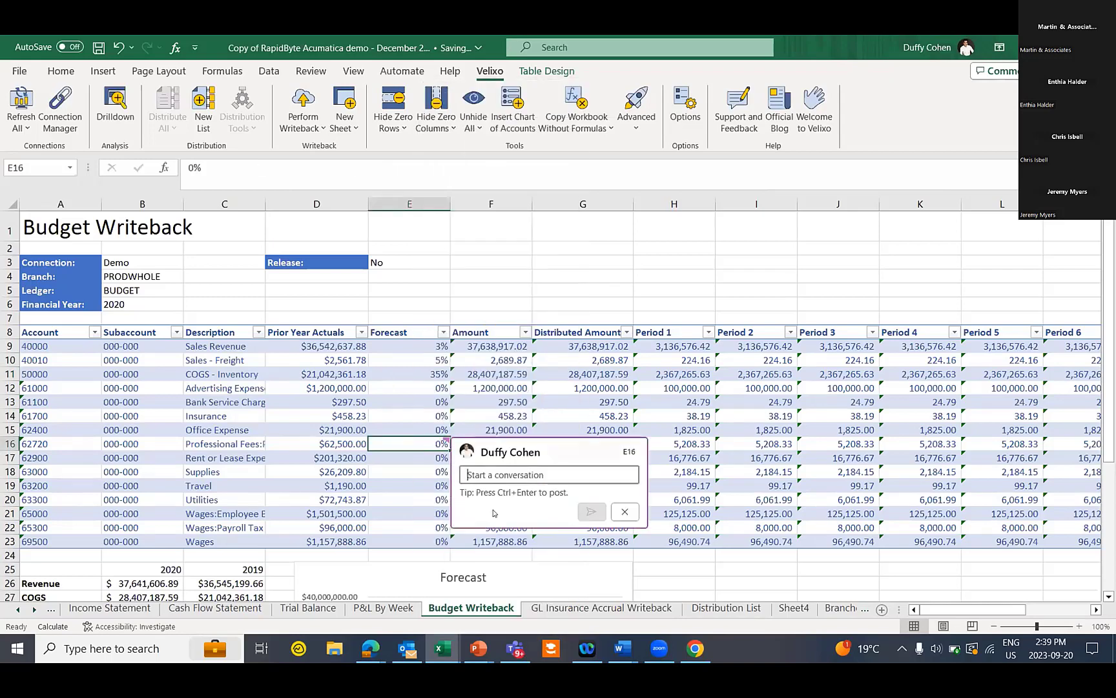
{"action": "type", "text": "@e"}
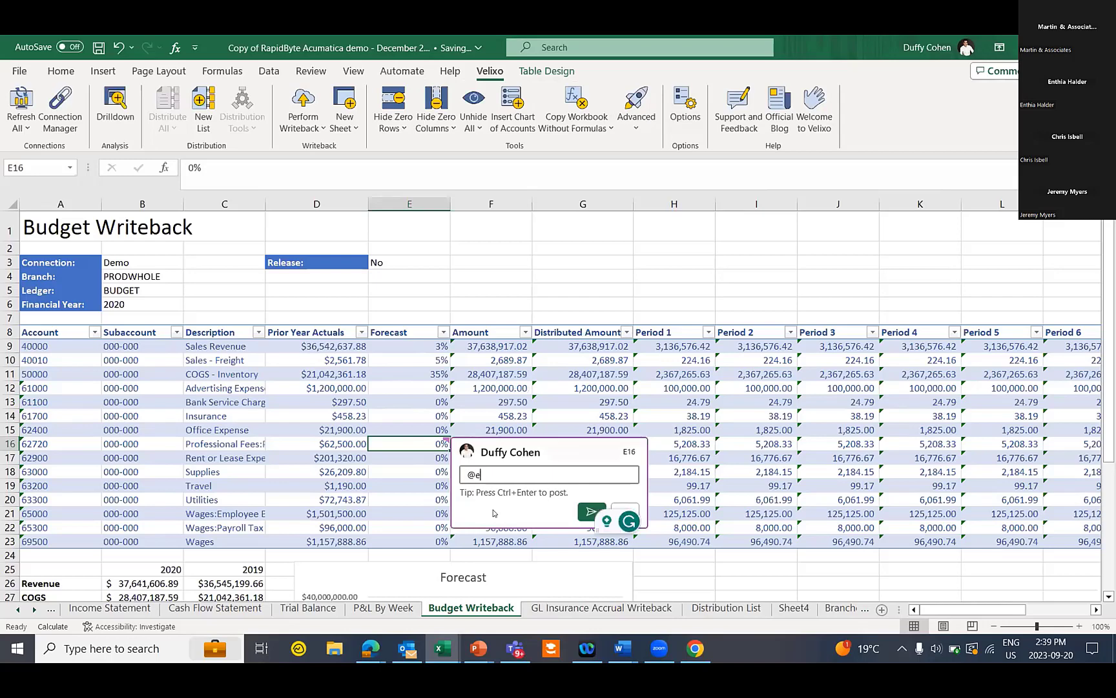
{"action": "type", "text": "nthia, "}
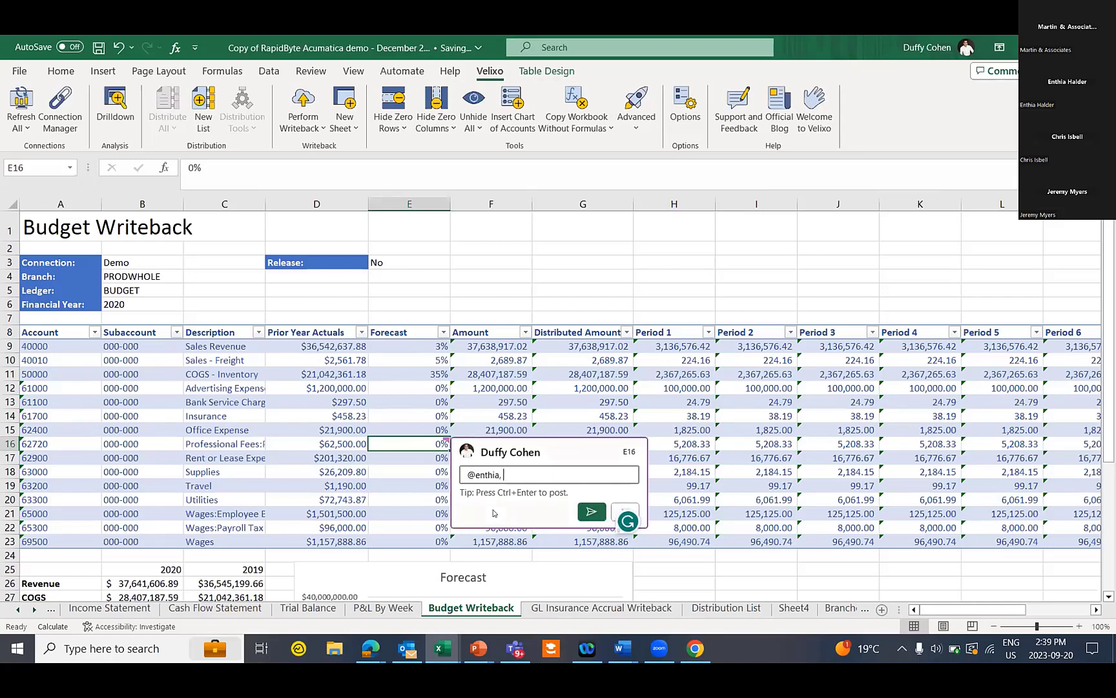
{"action": "type", "text": "please review"}
{"action": "left_click", "coordinate": [591, 512]}
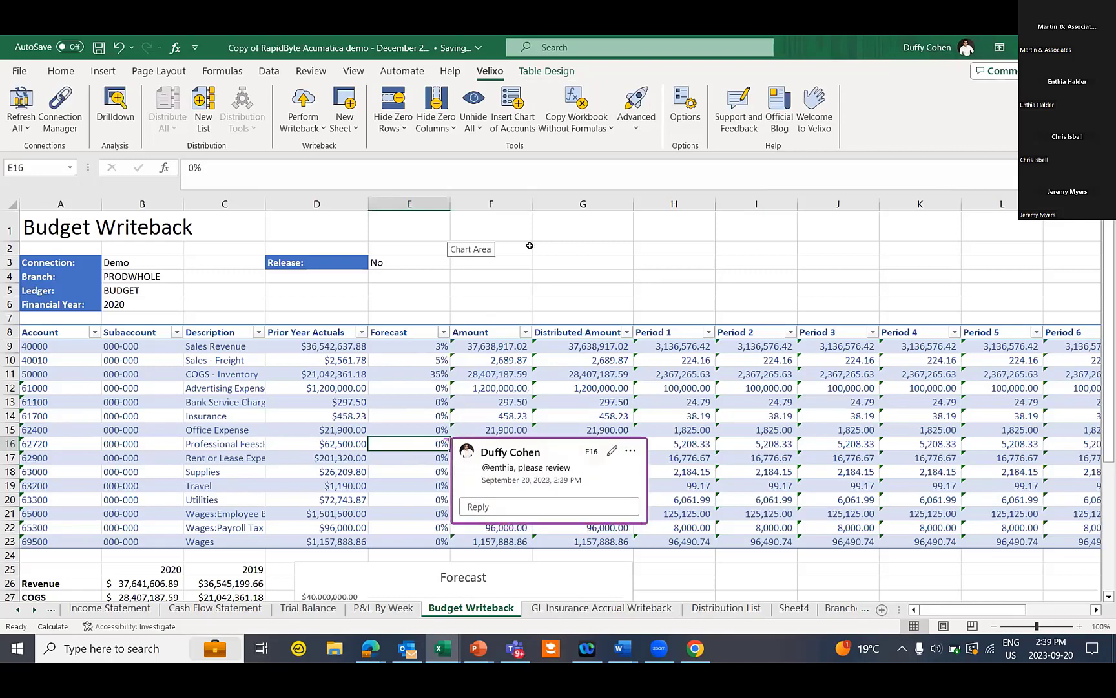
{"action": "left_click", "coordinate": [650, 274]}
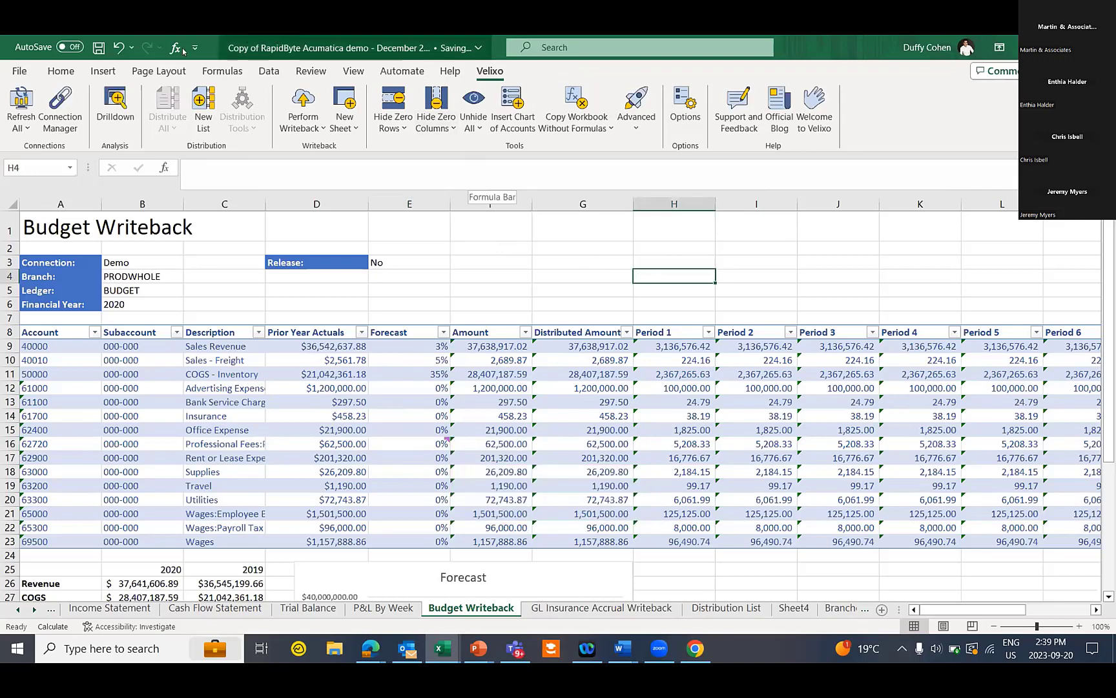
Show all workbook comments from the Review ribbon to confirm it, then close the pane
{"action": "left_click", "coordinate": [314, 71]}
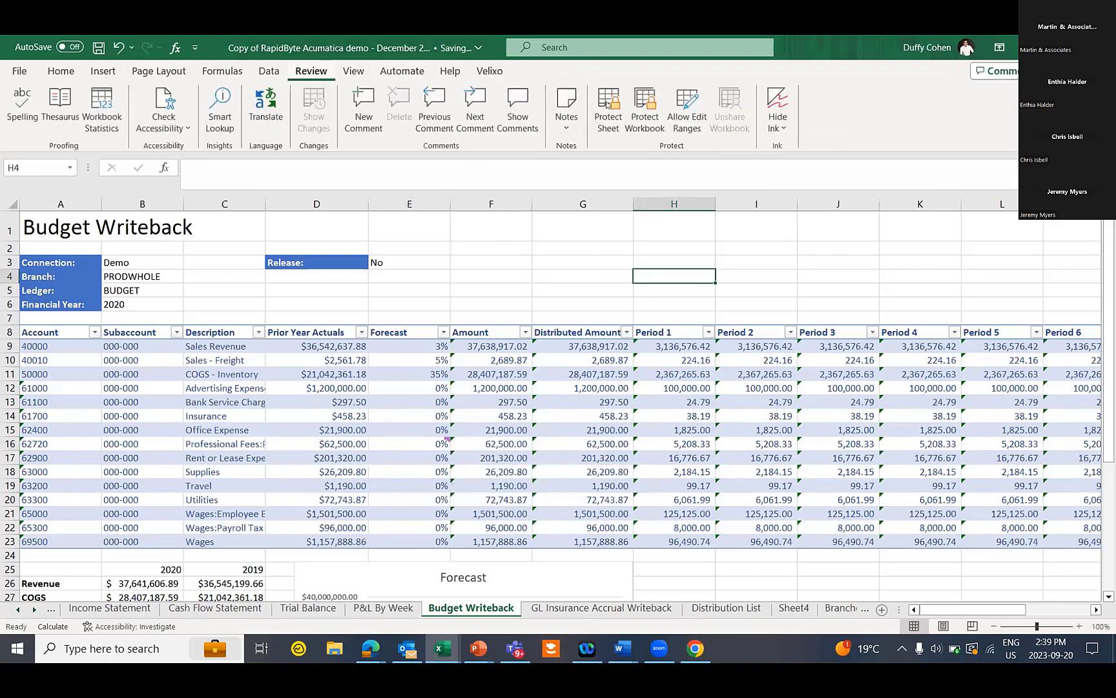
{"action": "left_click", "coordinate": [535, 106]}
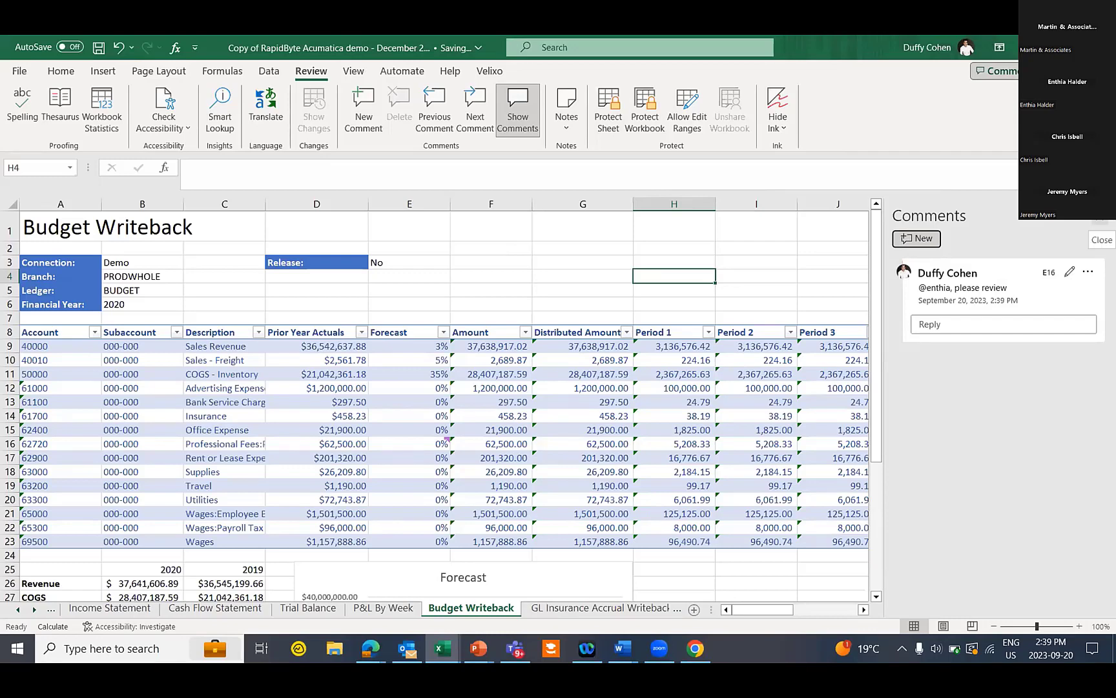
{"action": "left_click", "coordinate": [517, 110]}
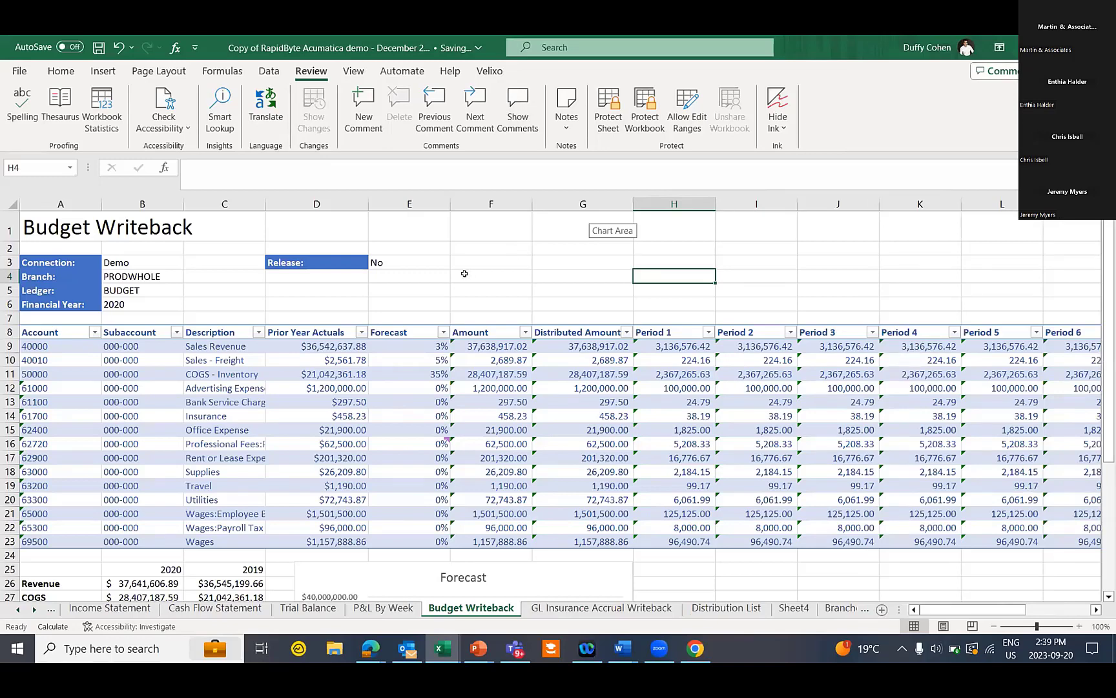
Keep Release in E3 at No and write the 2020 budget back, processing 15 budget articles
{"action": "left_click", "coordinate": [492, 273]}
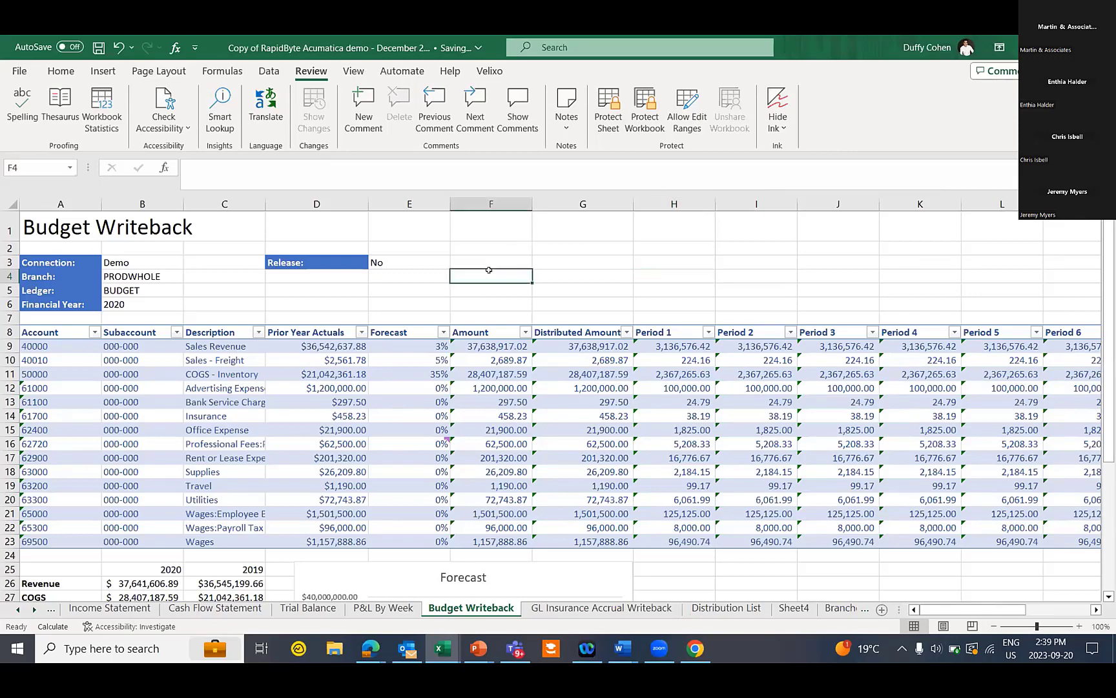
{"action": "left_click", "coordinate": [489, 70]}
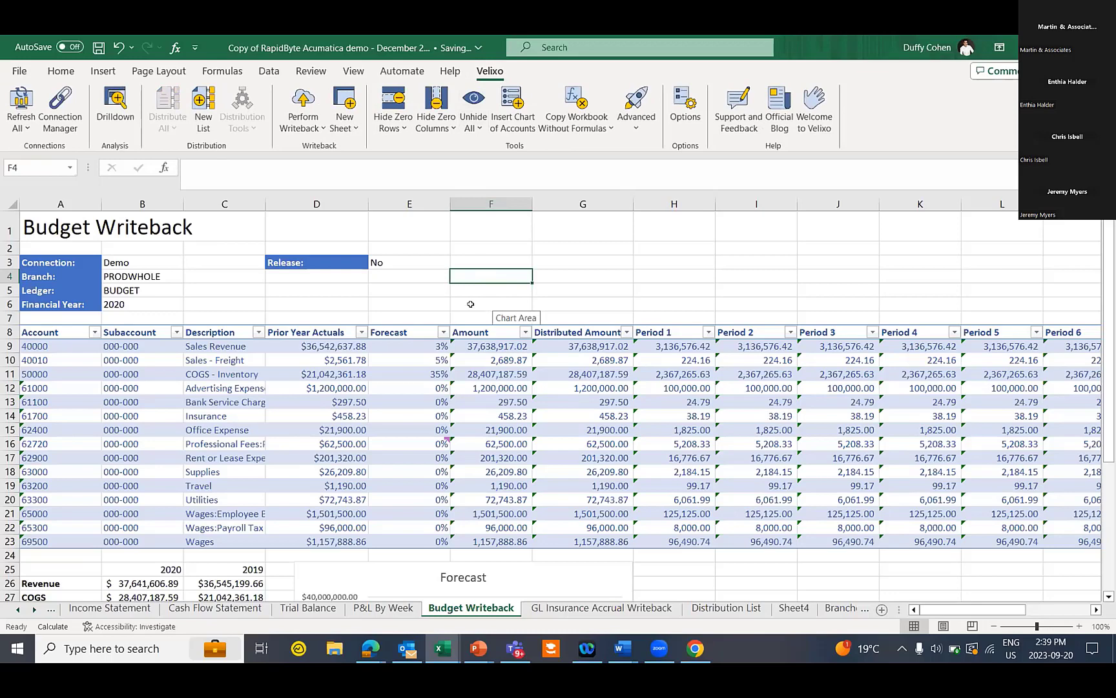
{"action": "left_click", "coordinate": [398, 257]}
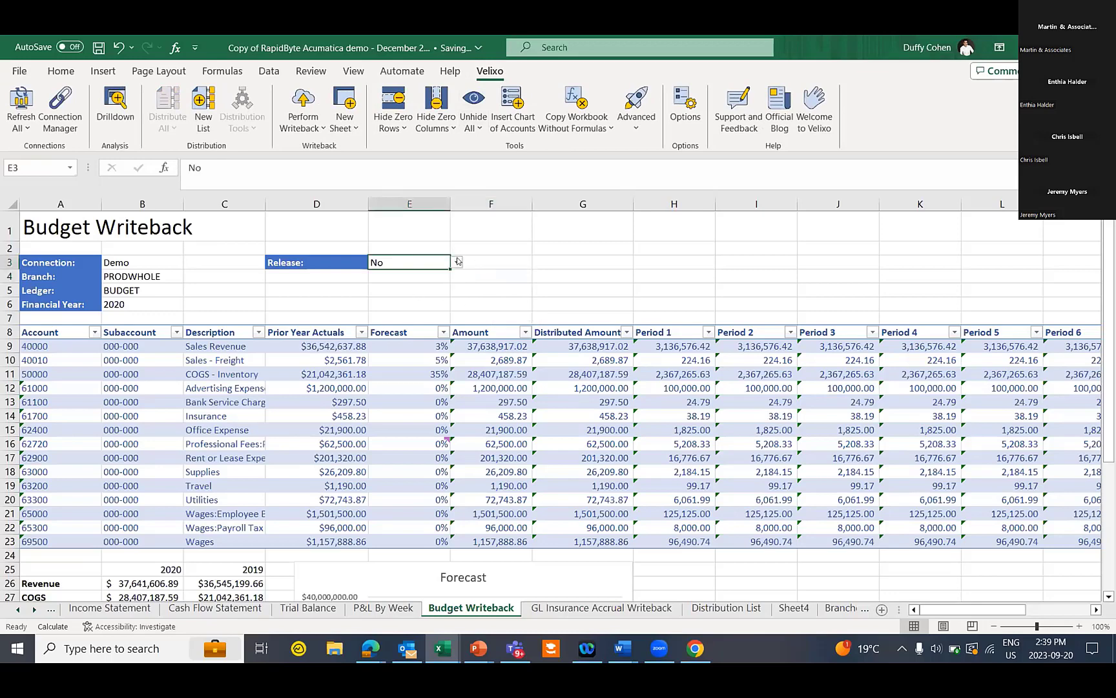
{"action": "left_click", "coordinate": [457, 263]}
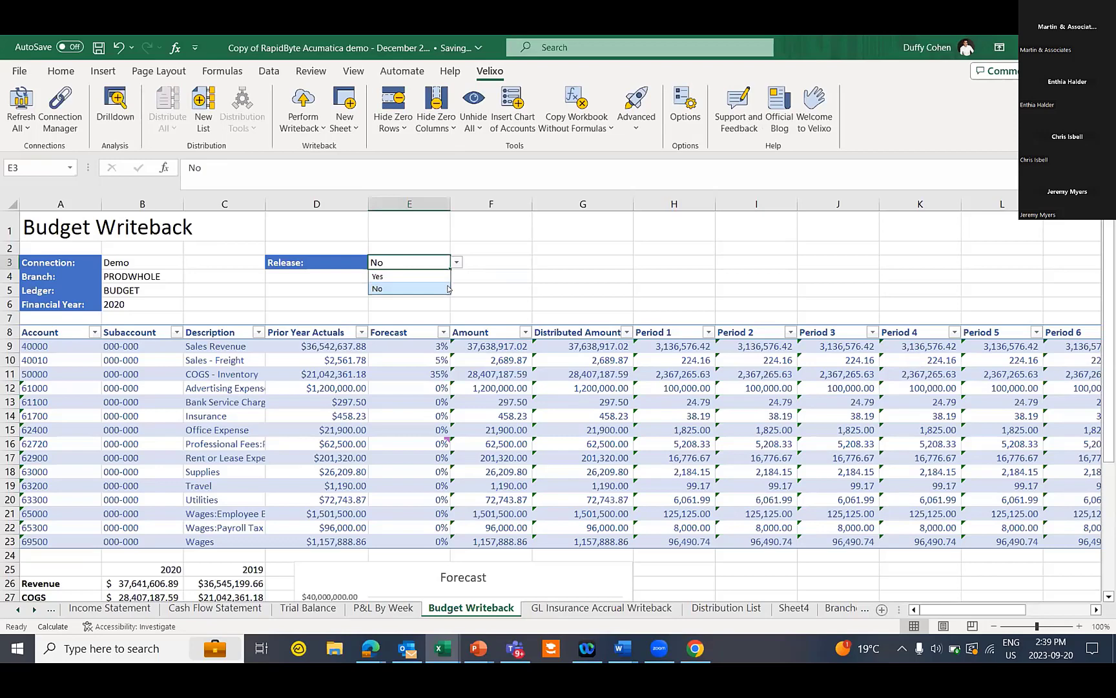
{"action": "left_click", "coordinate": [478, 276]}
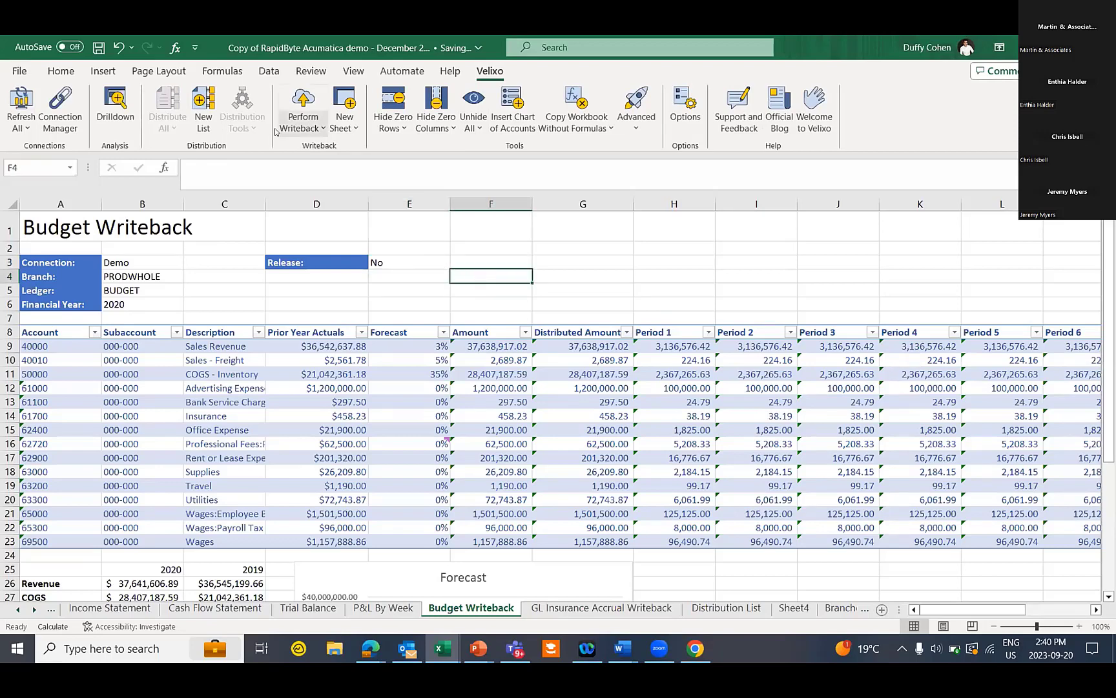
{"action": "left_click", "coordinate": [302, 106]}
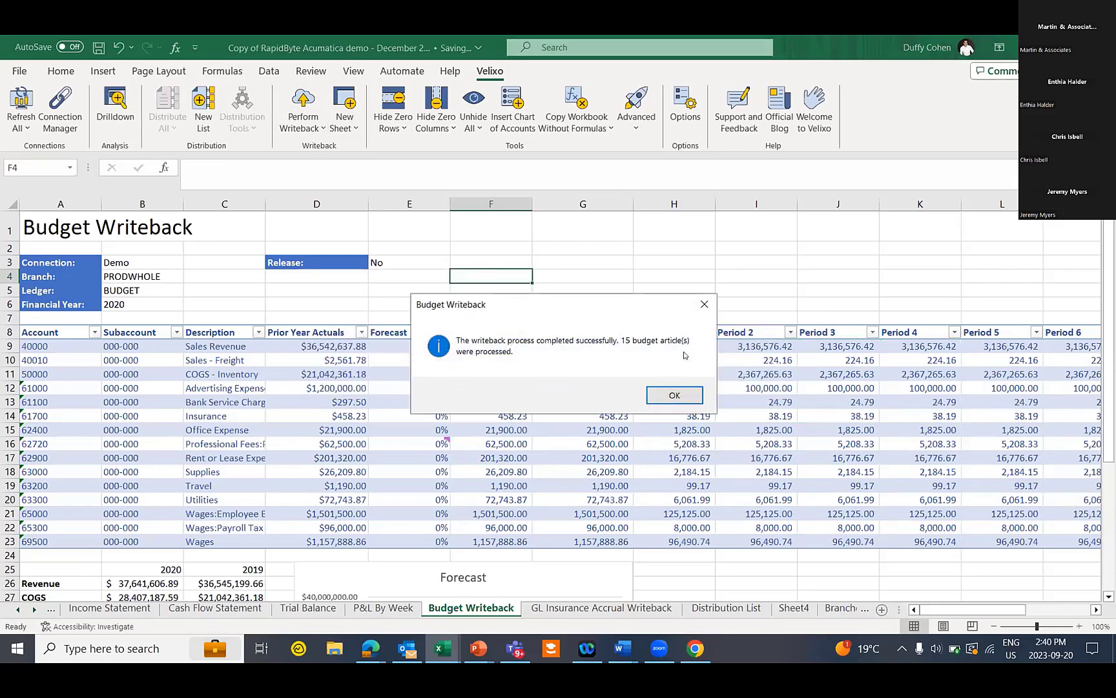
{"action": "left_click", "coordinate": [684, 389]}
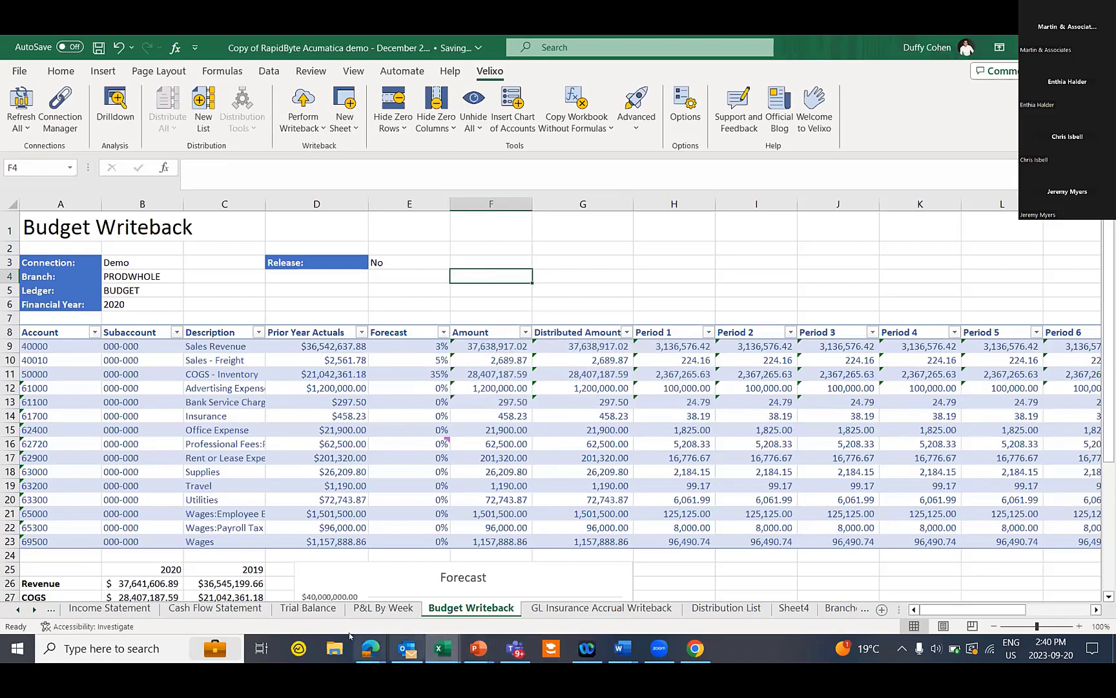
Search 'budget release' in Acumatica, open Release Budgets and scroll the unreleased PRODWHOLE 2020 lines
{"action": "mouse_move", "coordinate": [370, 648]}
{"action": "left_click", "coordinate": [305, 599]}
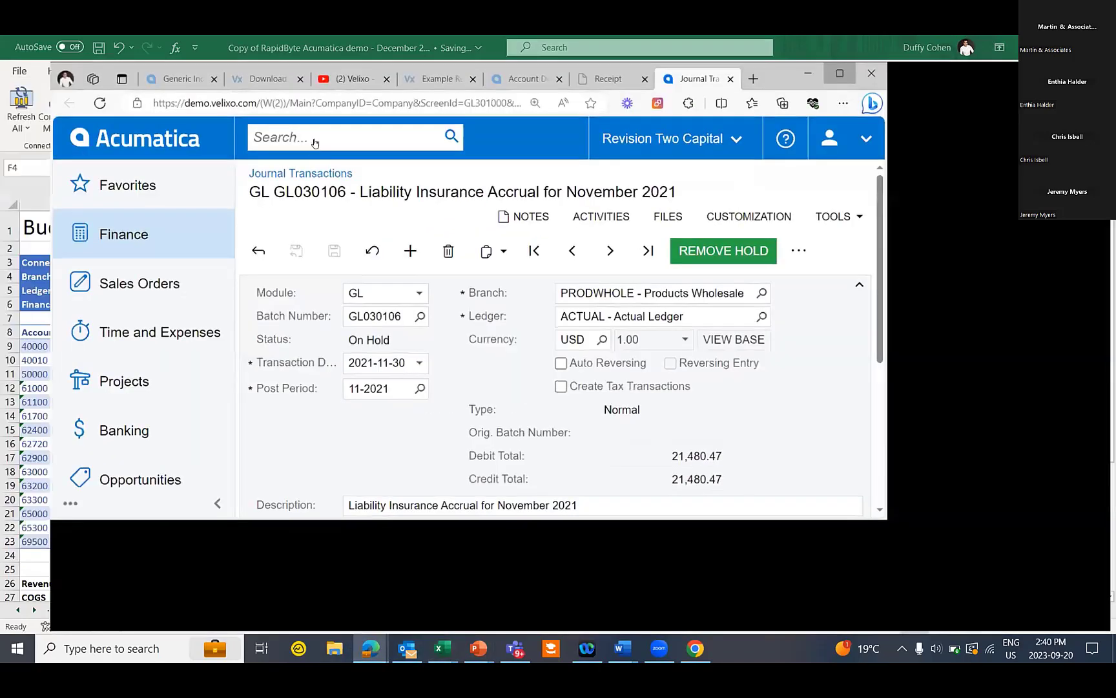
{"action": "type", "text": "budget"}
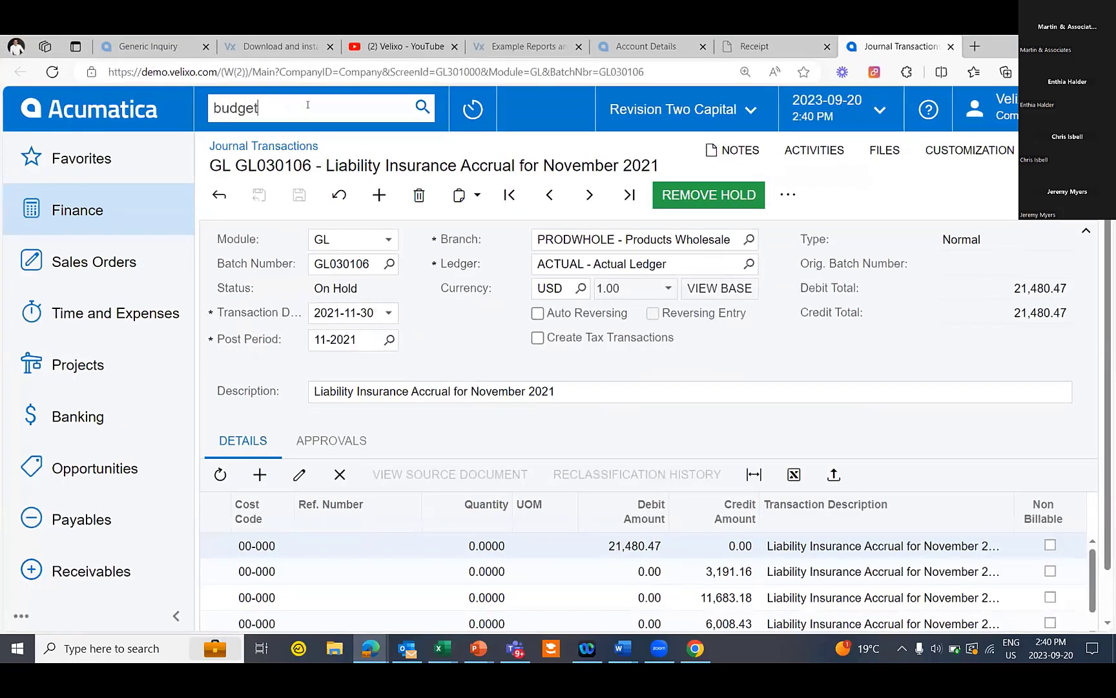
{"action": "type", "text": " release"}
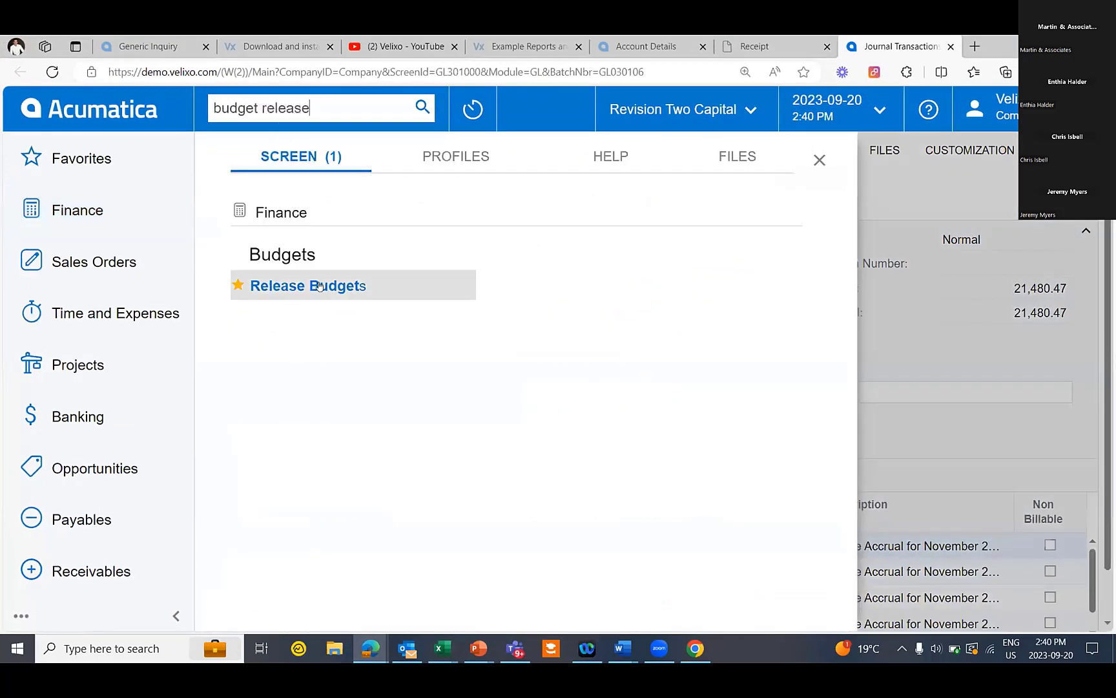
{"action": "left_click", "coordinate": [319, 285]}
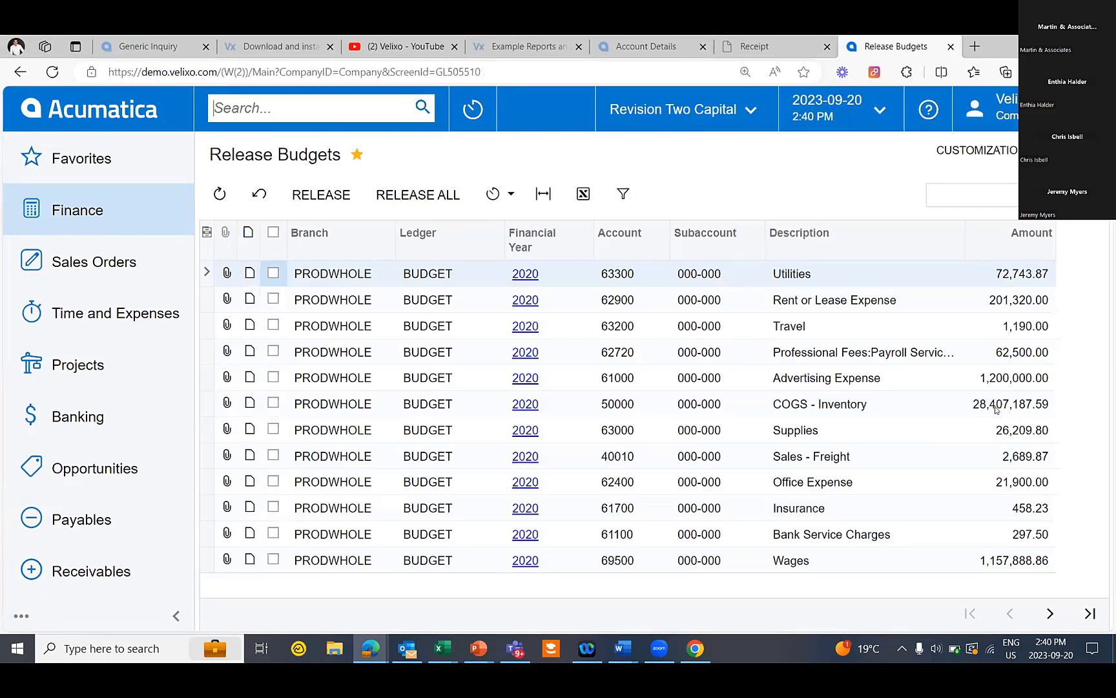
{"action": "double_click", "coordinate": [999, 50]}
{"action": "scroll", "coordinate": [336, 466], "scroll_direction": "down", "scroll_amount": 1}
{"action": "left_click_drag", "start_coordinate": [341, 540], "coordinate": [507, 520]}
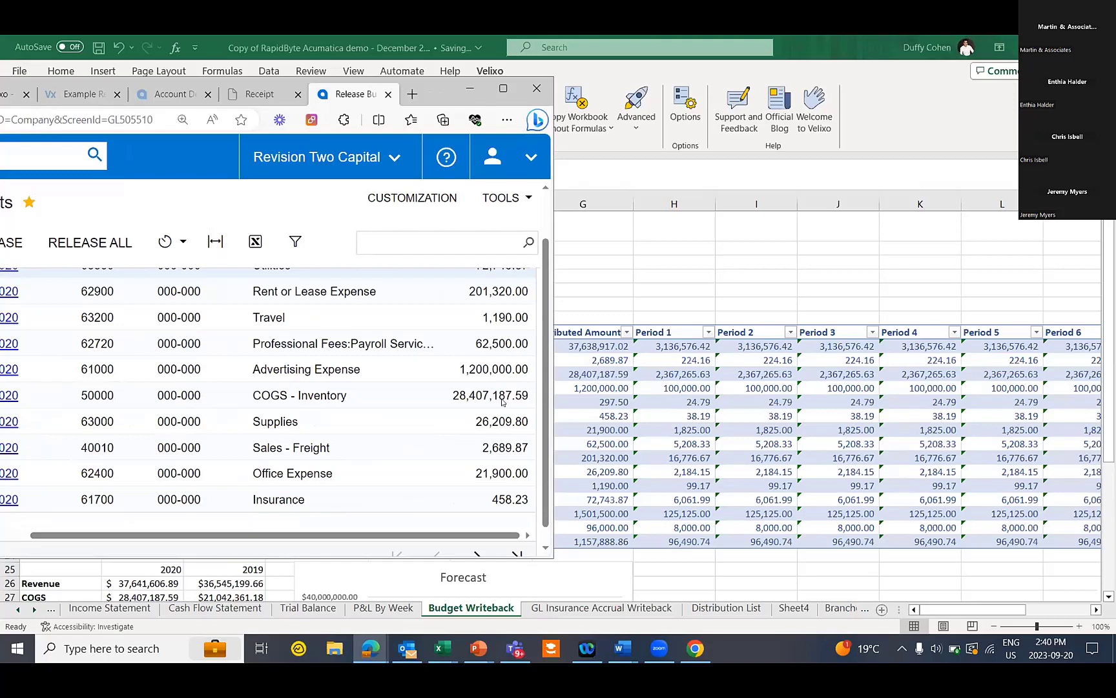
Return to Excel and start a Generic Writeback sheet from Velixo's New Sheet menu
{"action": "left_click", "coordinate": [470, 88]}
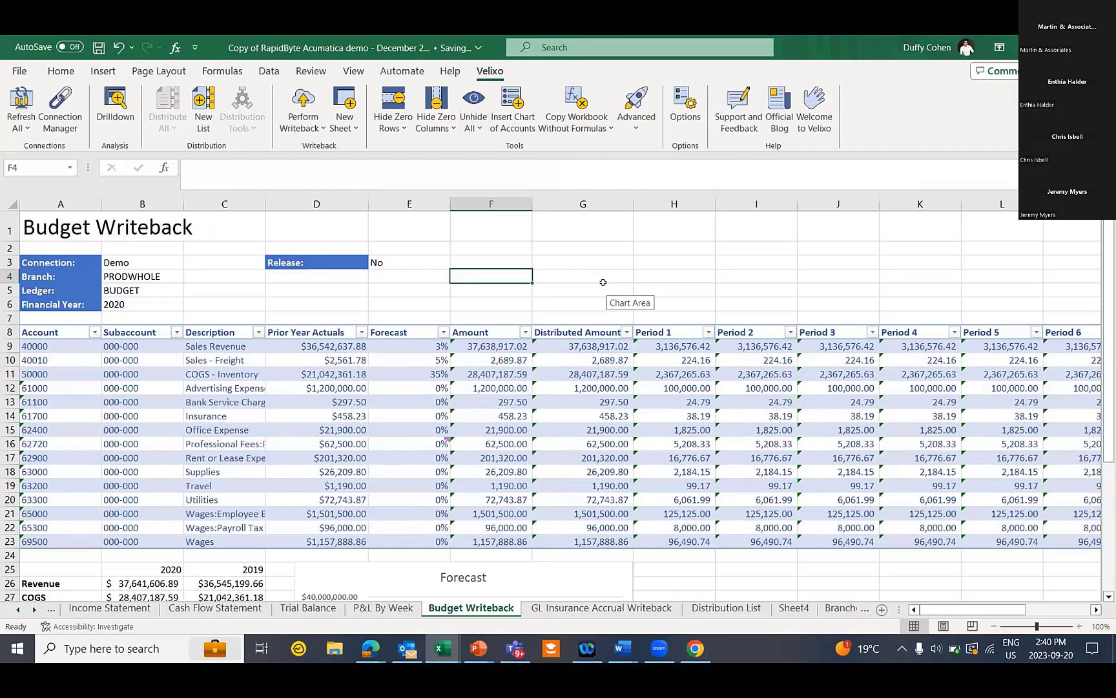
{"action": "left_click", "coordinate": [348, 126]}
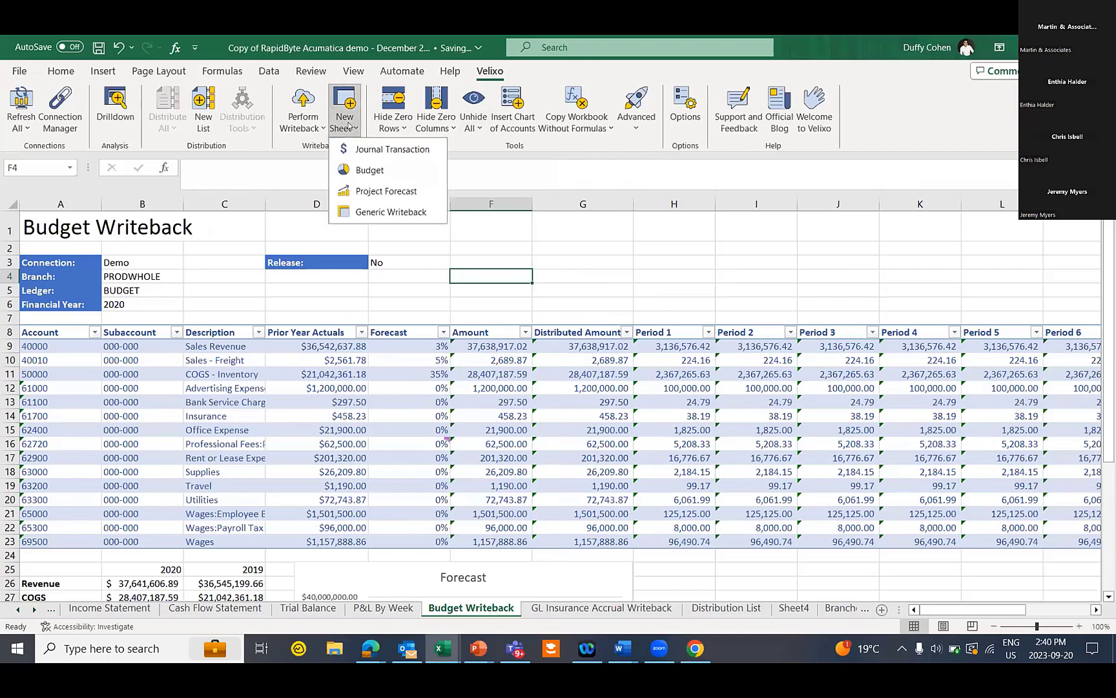
{"action": "left_click", "coordinate": [413, 210]}
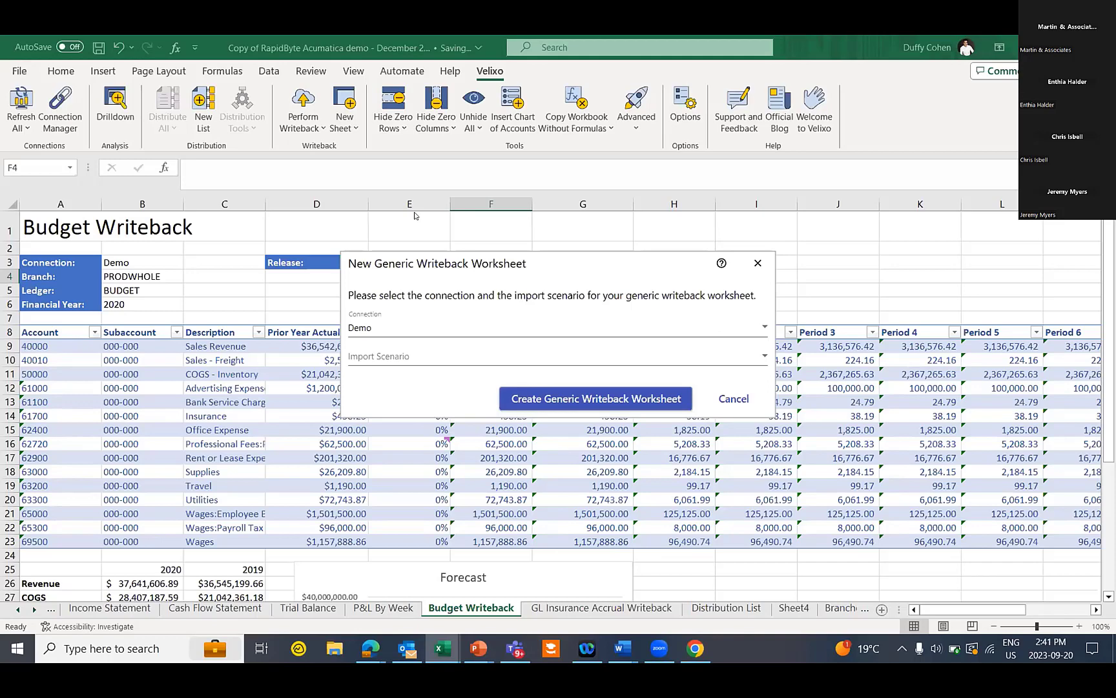
Choose scenario Import Job SO | SO301000 - Sales Orders and create the worksheet
{"action": "left_click", "coordinate": [765, 360]}
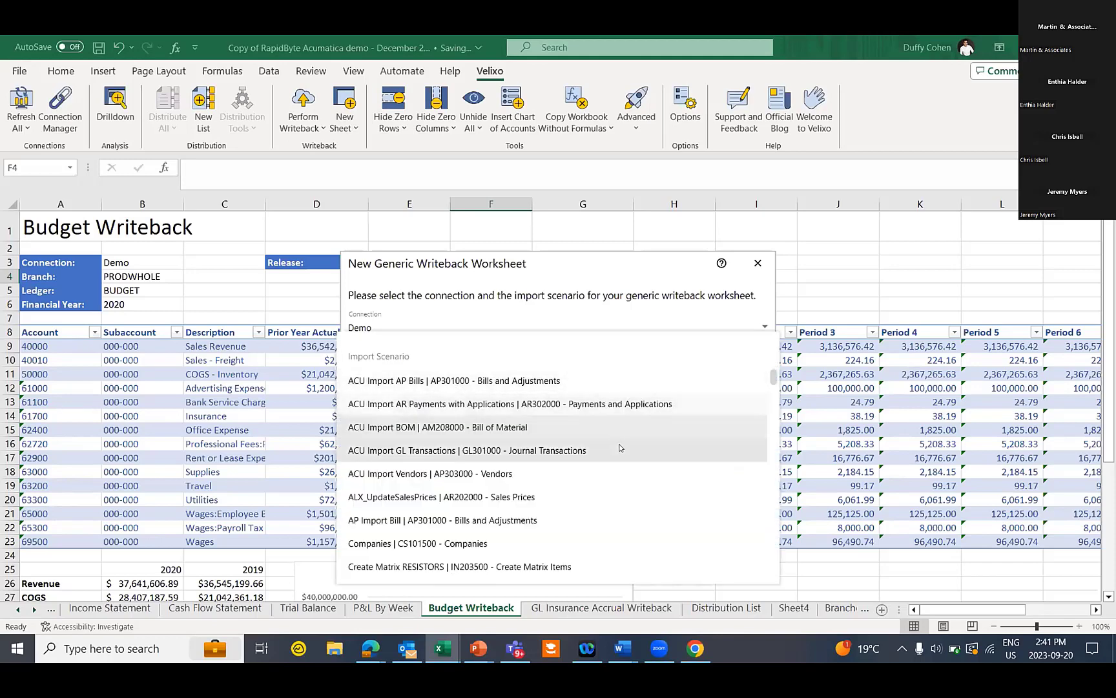
{"action": "scroll", "coordinate": [614, 452], "scroll_direction": "down", "scroll_amount": 1}
{"action": "scroll", "coordinate": [607, 465], "scroll_direction": "down", "scroll_amount": 4}
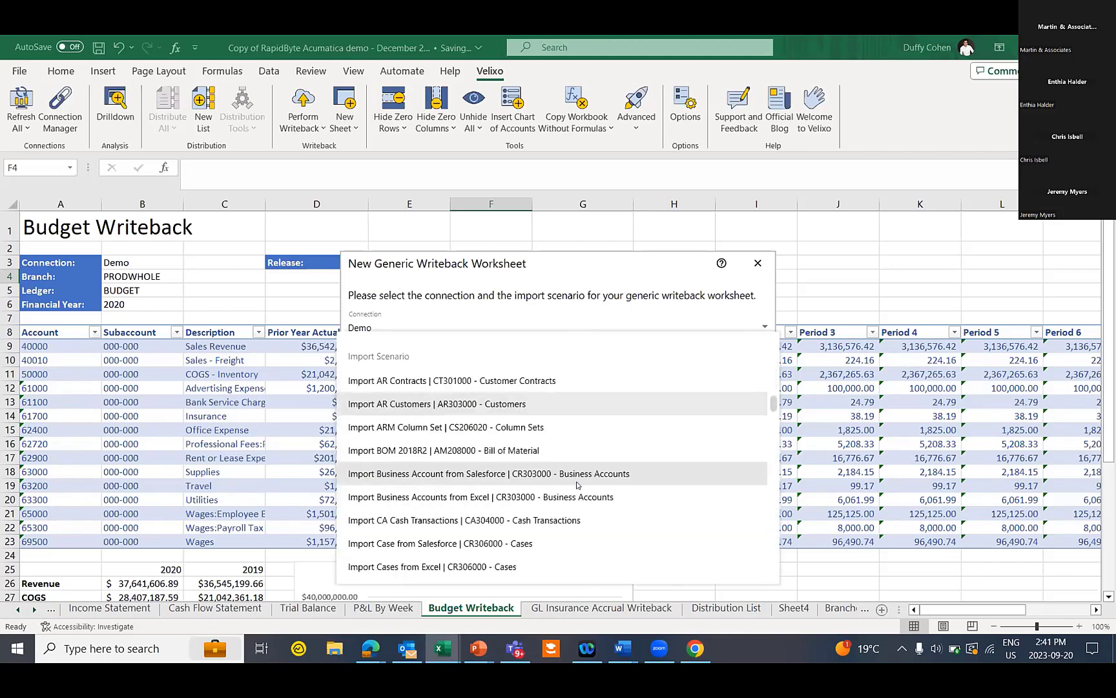
{"action": "scroll", "coordinate": [552, 456], "scroll_direction": "down", "scroll_amount": 3}
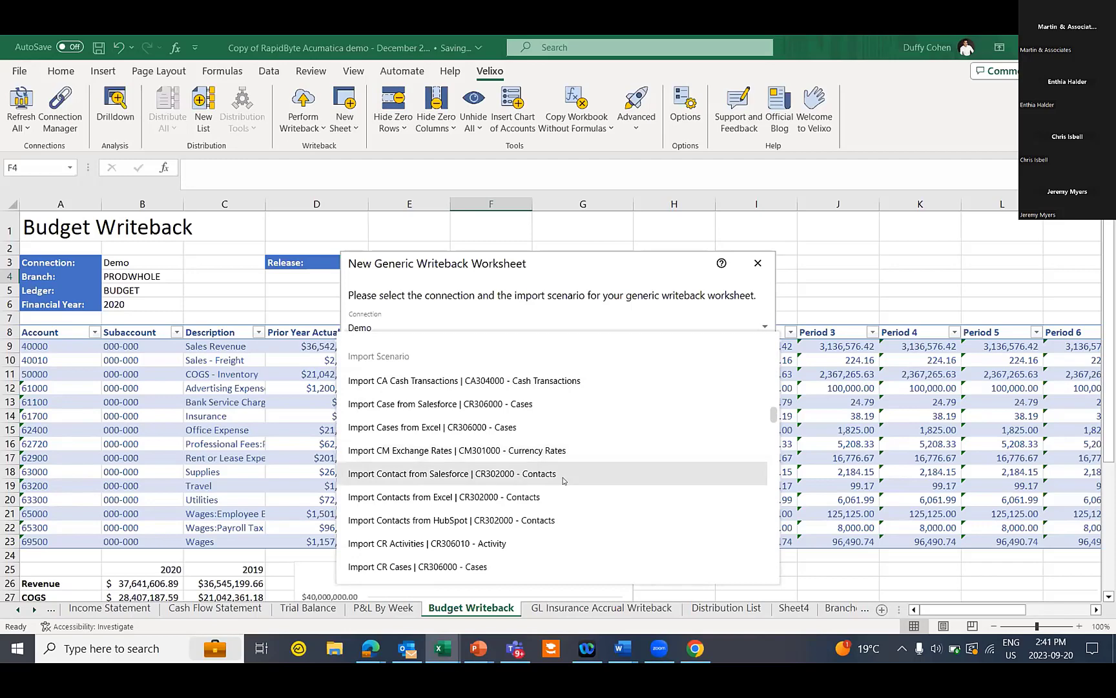
{"action": "scroll", "coordinate": [562, 481], "scroll_direction": "down", "scroll_amount": 4}
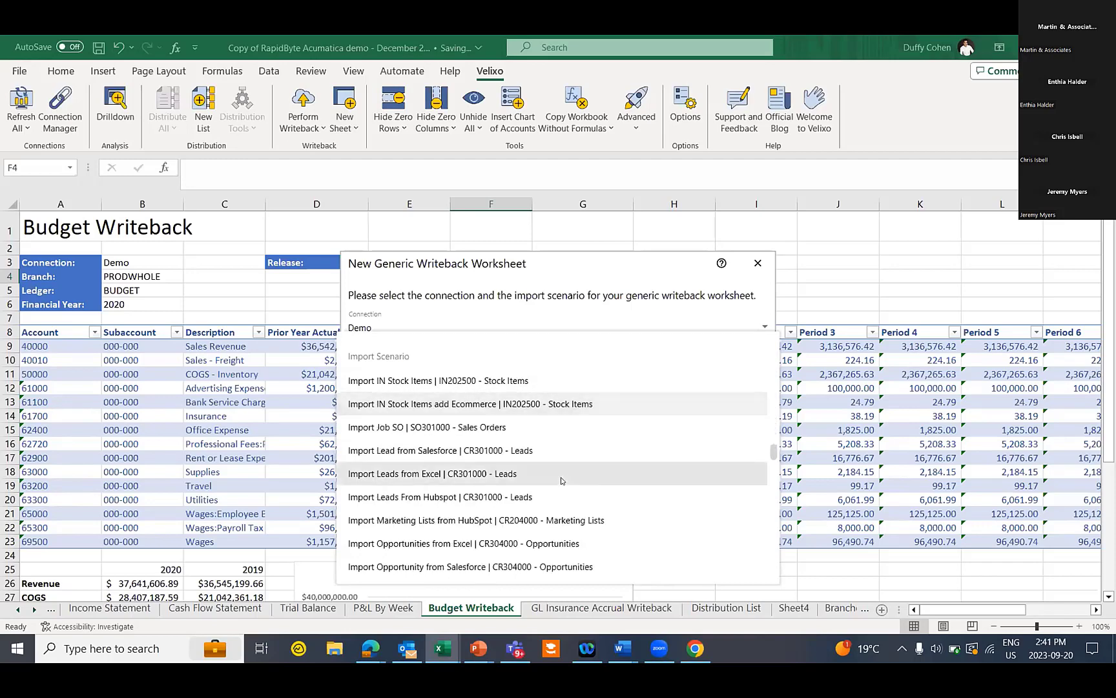
{"action": "left_click", "coordinate": [498, 427]}
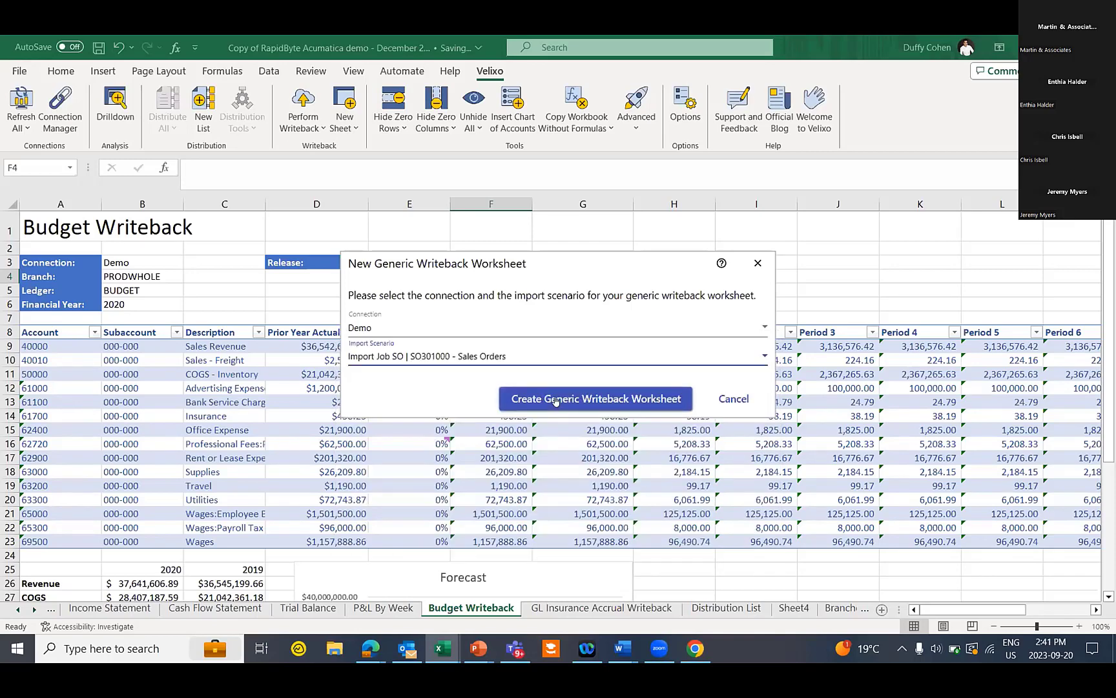
{"action": "left_click", "coordinate": [555, 400]}
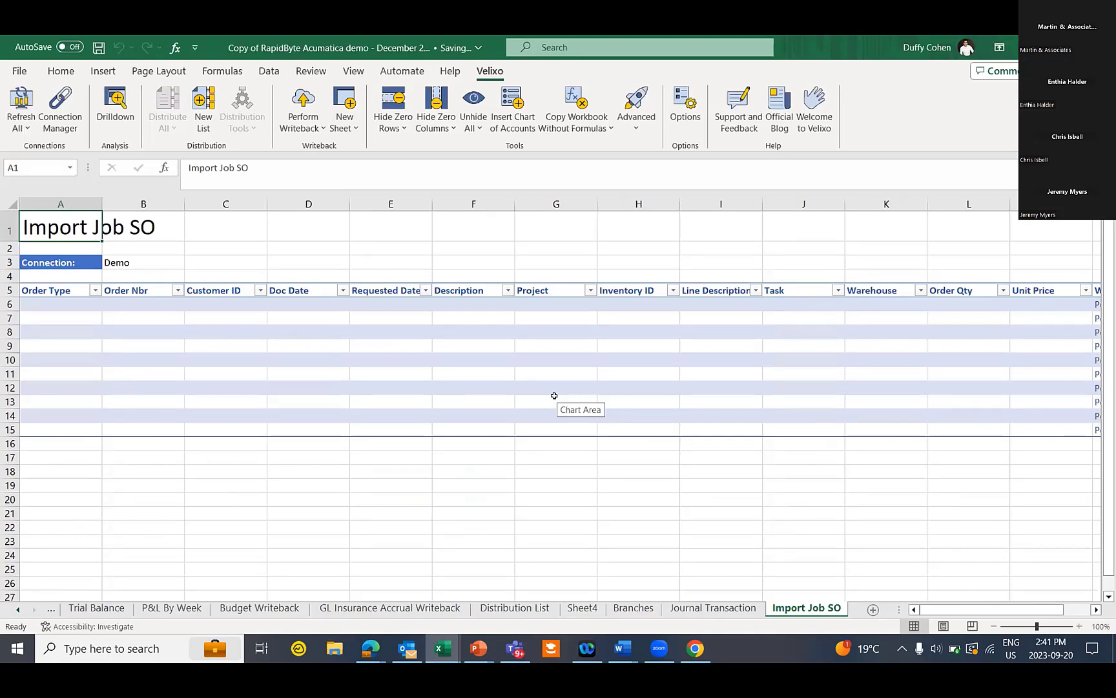
{"action": "left_click", "coordinate": [60, 303]}
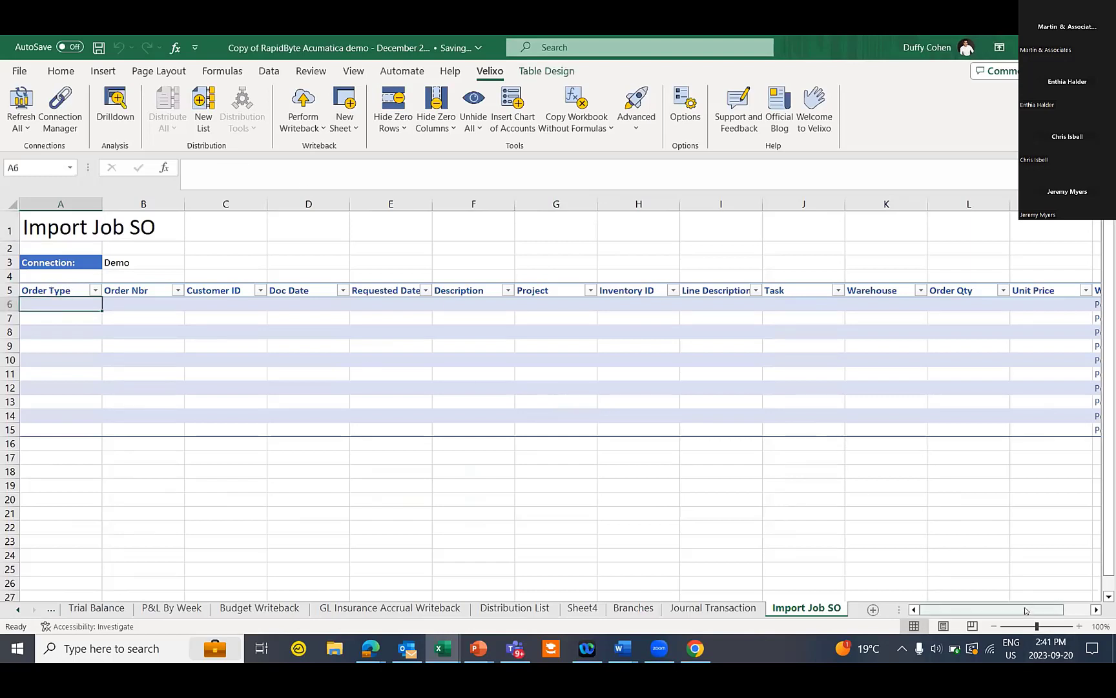
{"action": "scroll", "coordinate": [953, 432], "scroll_direction": "right", "scroll_amount": 3}
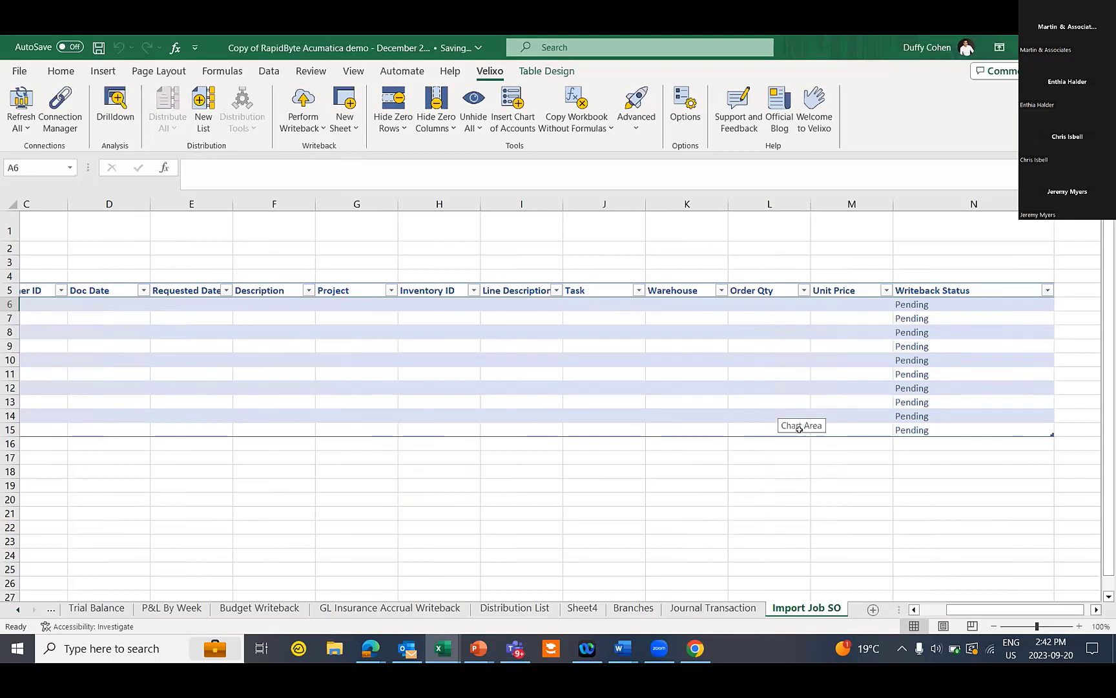
{"action": "left_click", "coordinate": [974, 313]}
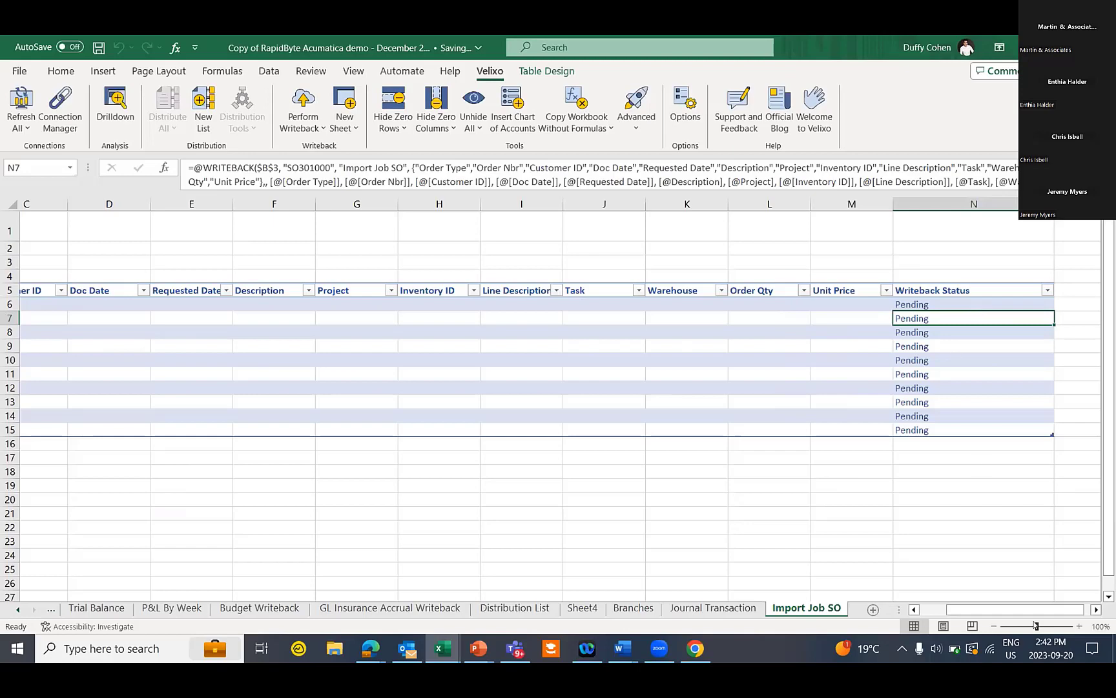
{"action": "scroll", "coordinate": [1032, 609], "scroll_direction": "left", "scroll_amount": 3}
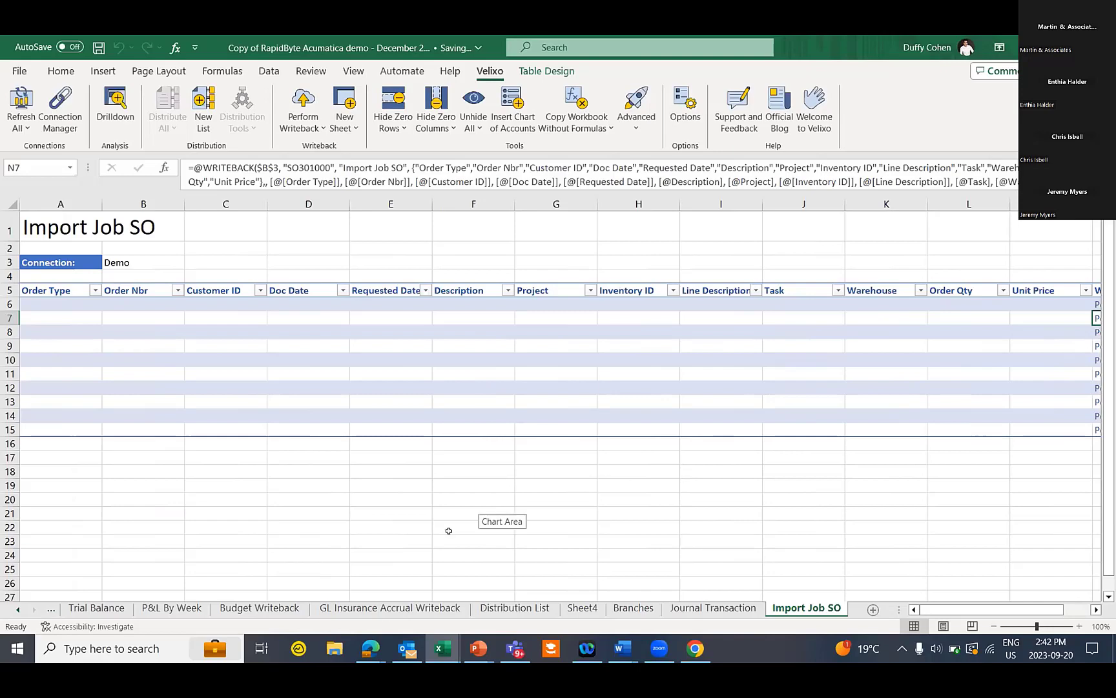
{"action": "mouse_move", "coordinate": [373, 640]}
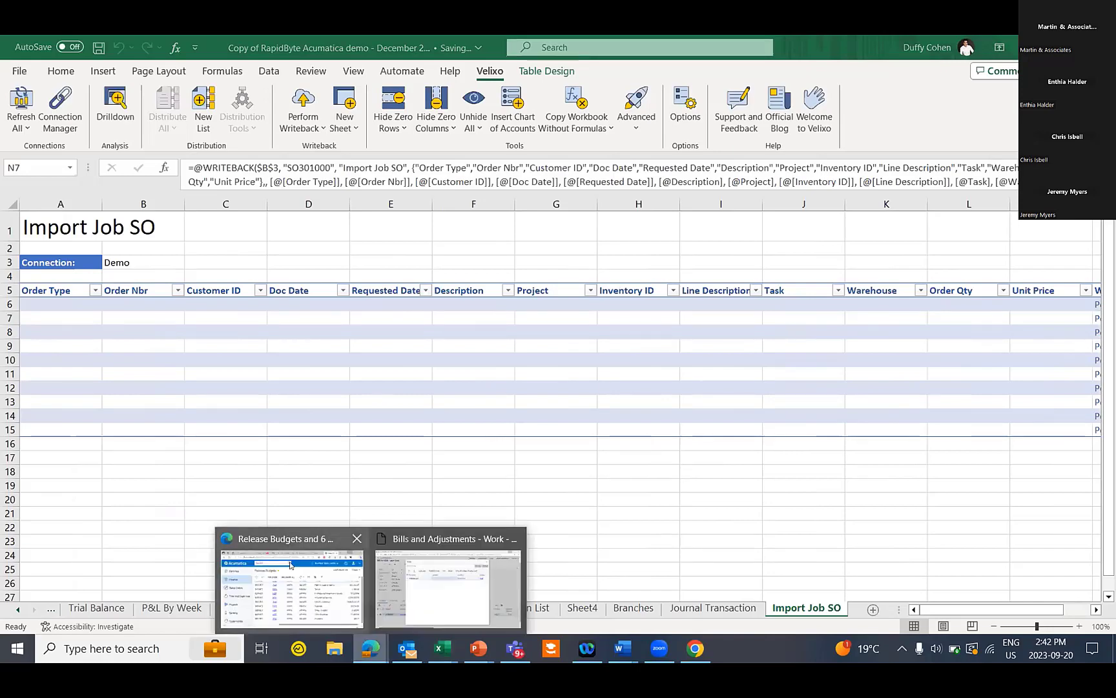
Maximize Edge and browse the Velixo install article and Example Reports and Tutorials page
{"action": "left_click", "coordinate": [323, 587]}
{"action": "left_click", "coordinate": [501, 90]}
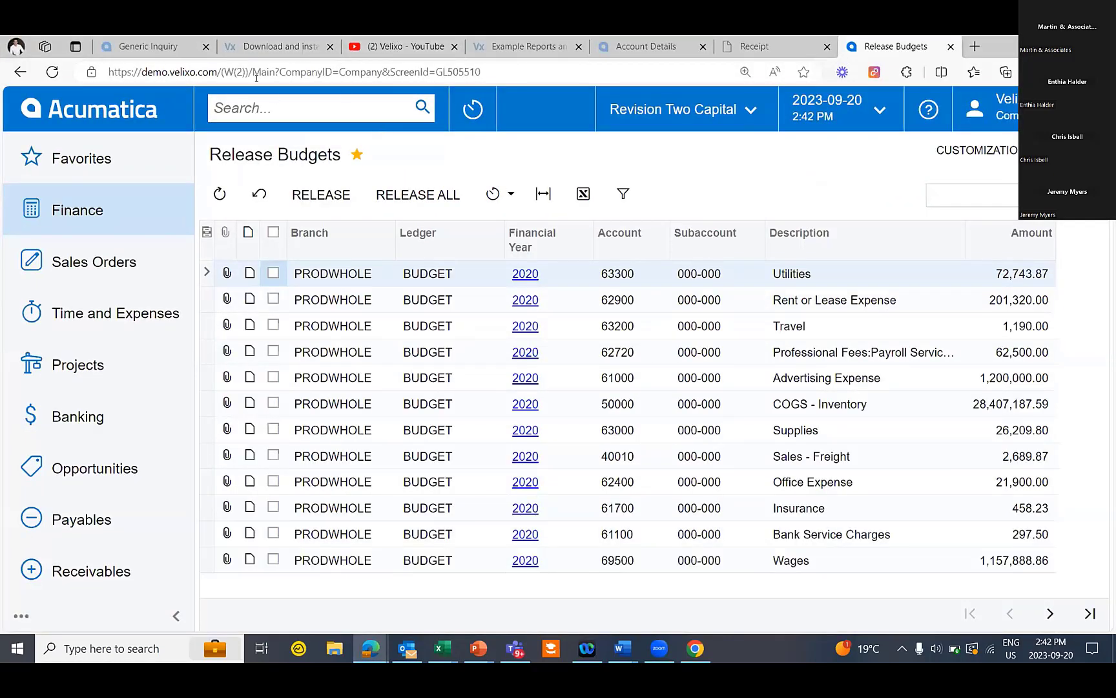
{"action": "left_click", "coordinate": [292, 49]}
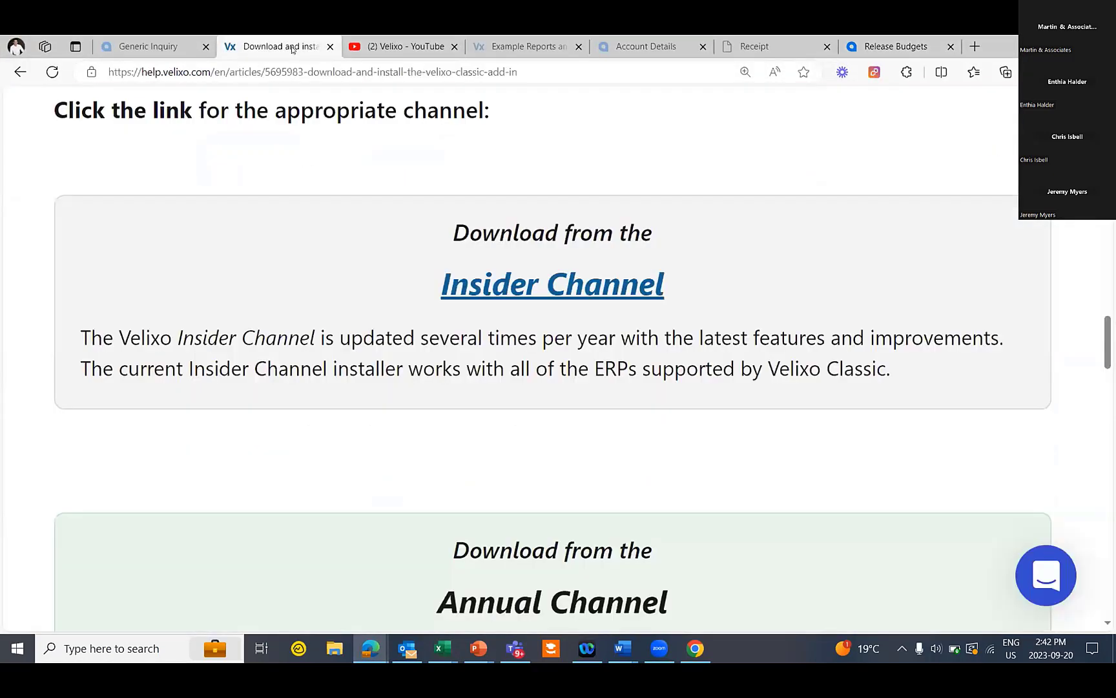
{"action": "left_click", "coordinate": [523, 47]}
{"action": "scroll", "coordinate": [498, 260], "scroll_direction": "down", "scroll_amount": 1}
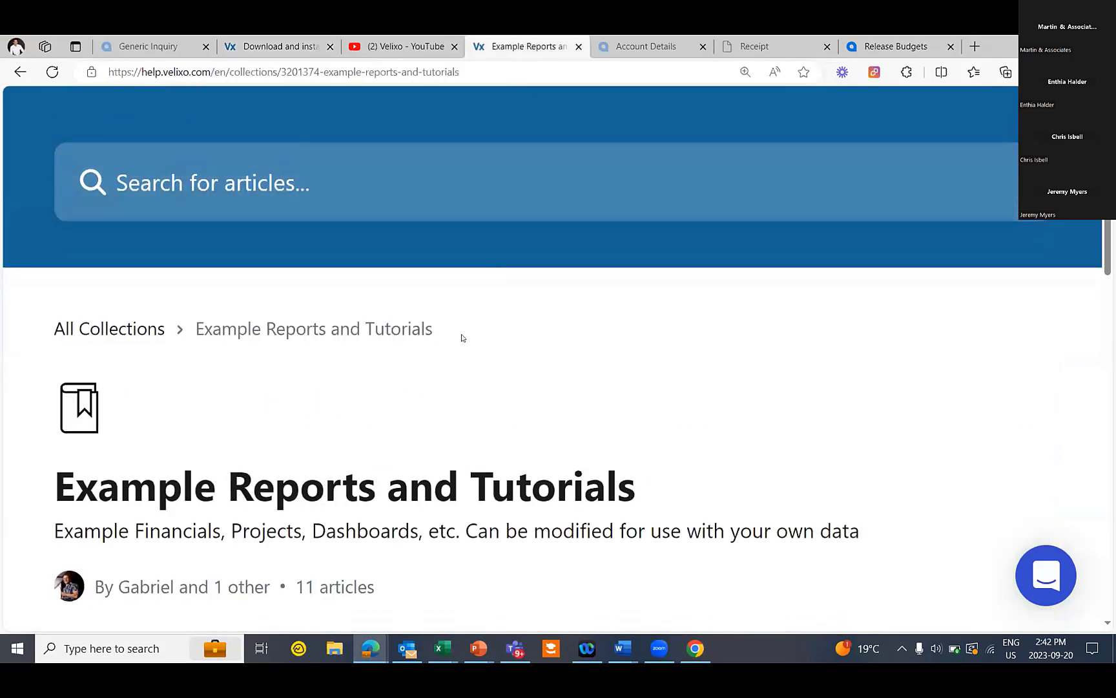
{"action": "scroll", "coordinate": [462, 338], "scroll_direction": "down", "scroll_amount": 5}
{"action": "scroll", "coordinate": [423, 371], "scroll_direction": "down", "scroll_amount": 4}
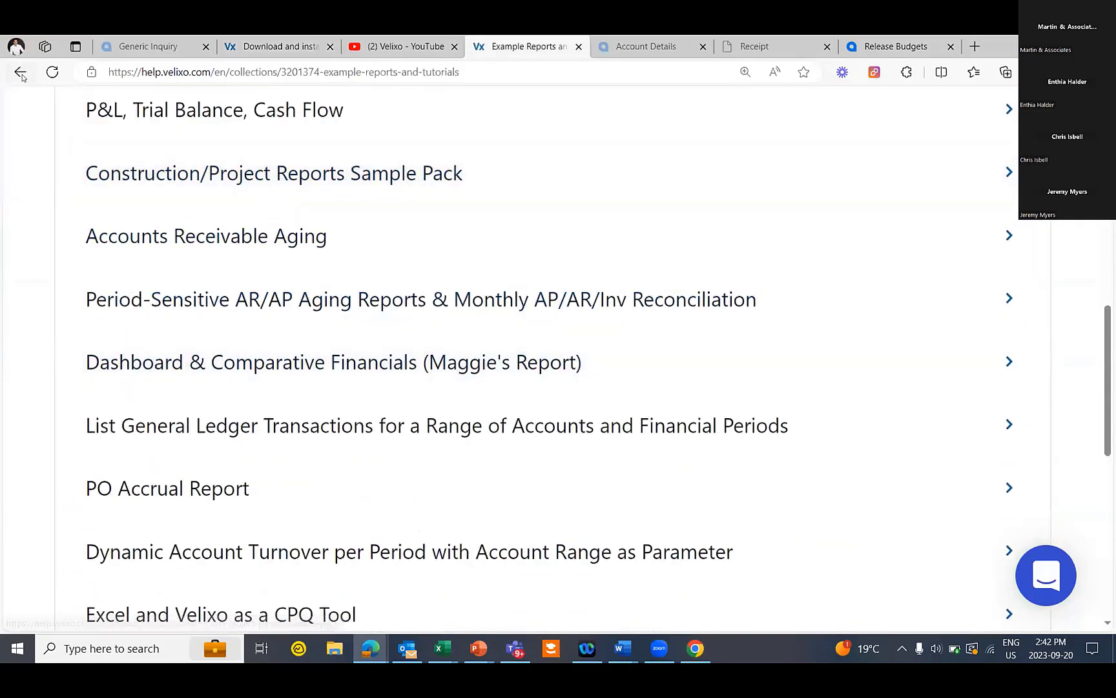
{"action": "left_click", "coordinate": [21, 73]}
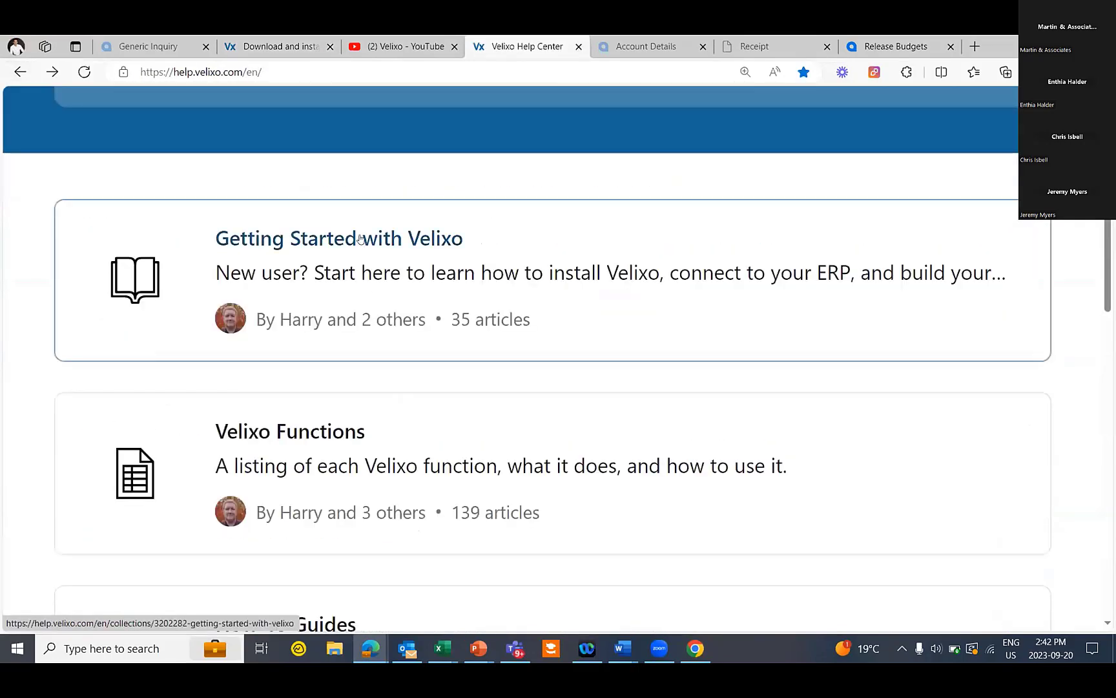
Scroll through the Getting Started with Velixo collection, then return to the Help Center home
{"action": "left_click", "coordinate": [359, 238]}
{"action": "scroll", "coordinate": [474, 298], "scroll_direction": "down", "scroll_amount": 8}
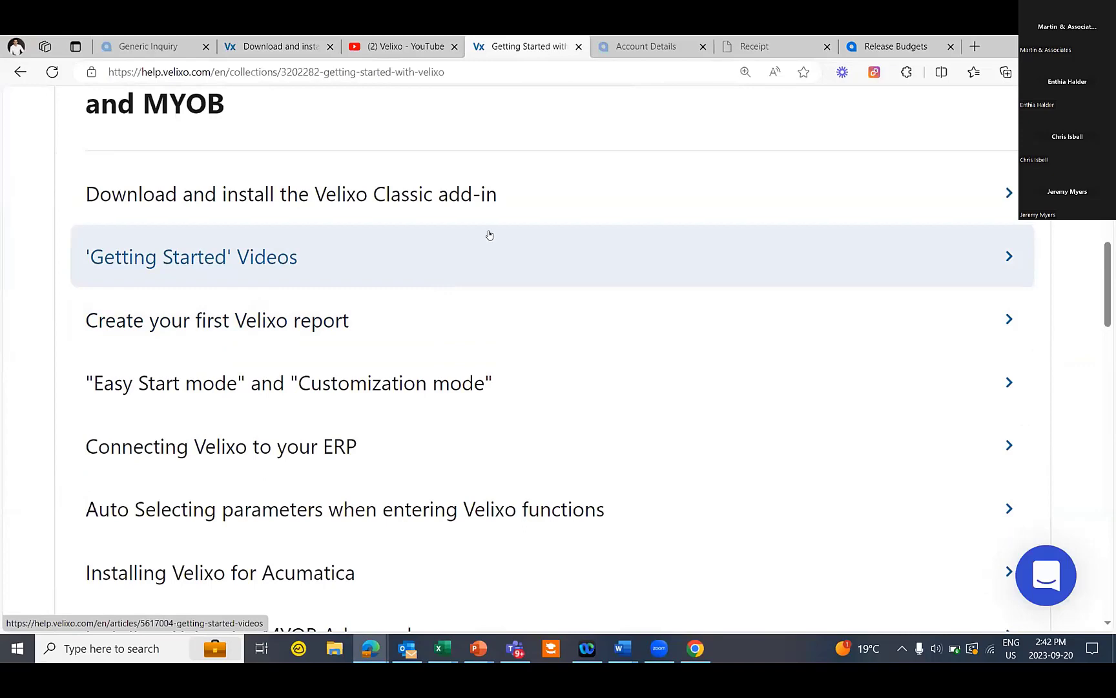
{"action": "scroll", "coordinate": [491, 246], "scroll_direction": "down", "scroll_amount": 5}
{"action": "scroll", "coordinate": [509, 286], "scroll_direction": "up", "scroll_amount": 3}
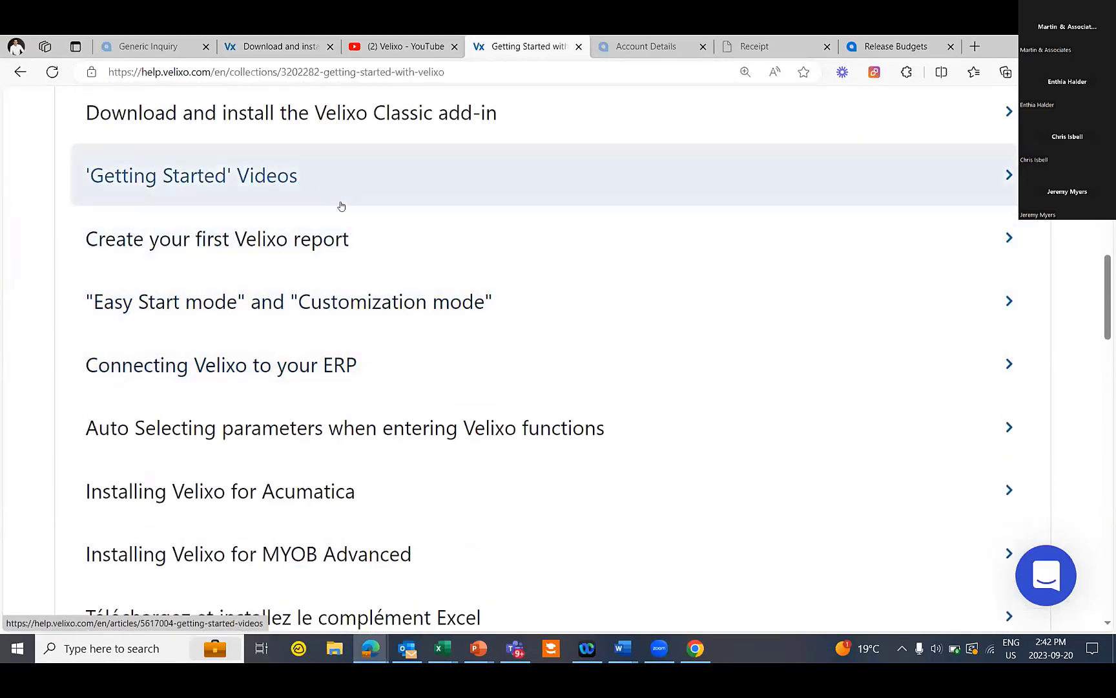
{"action": "scroll", "coordinate": [351, 224], "scroll_direction": "up", "scroll_amount": 4}
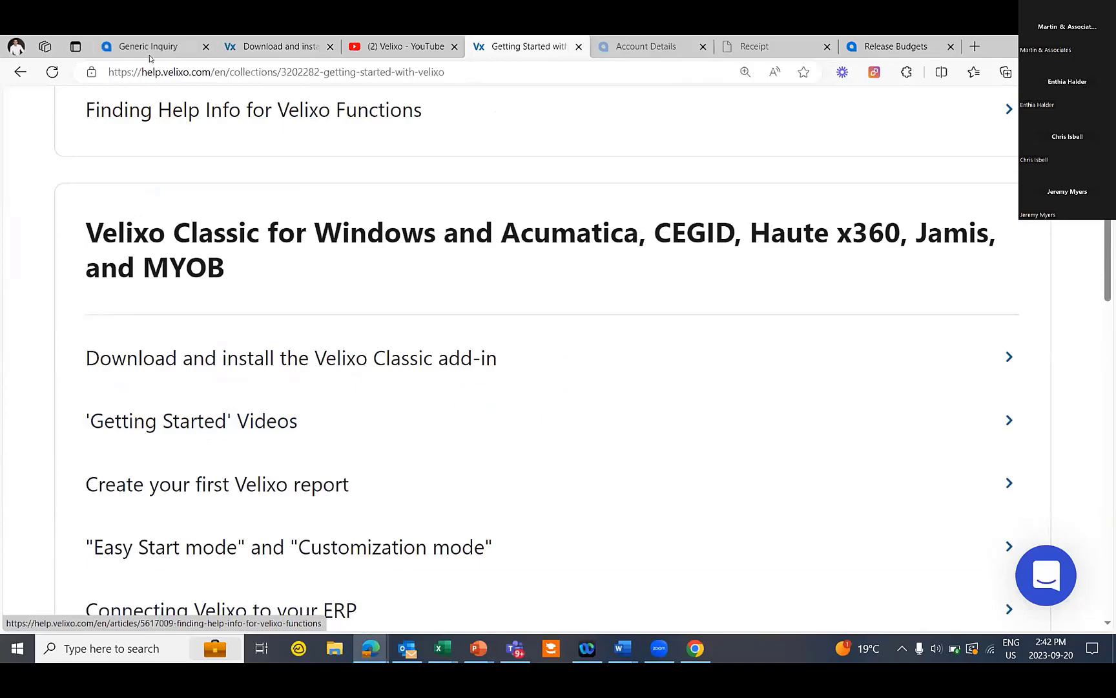
{"action": "left_click", "coordinate": [21, 73]}
{"action": "scroll", "coordinate": [474, 441], "scroll_direction": "down", "scroll_amount": 3}
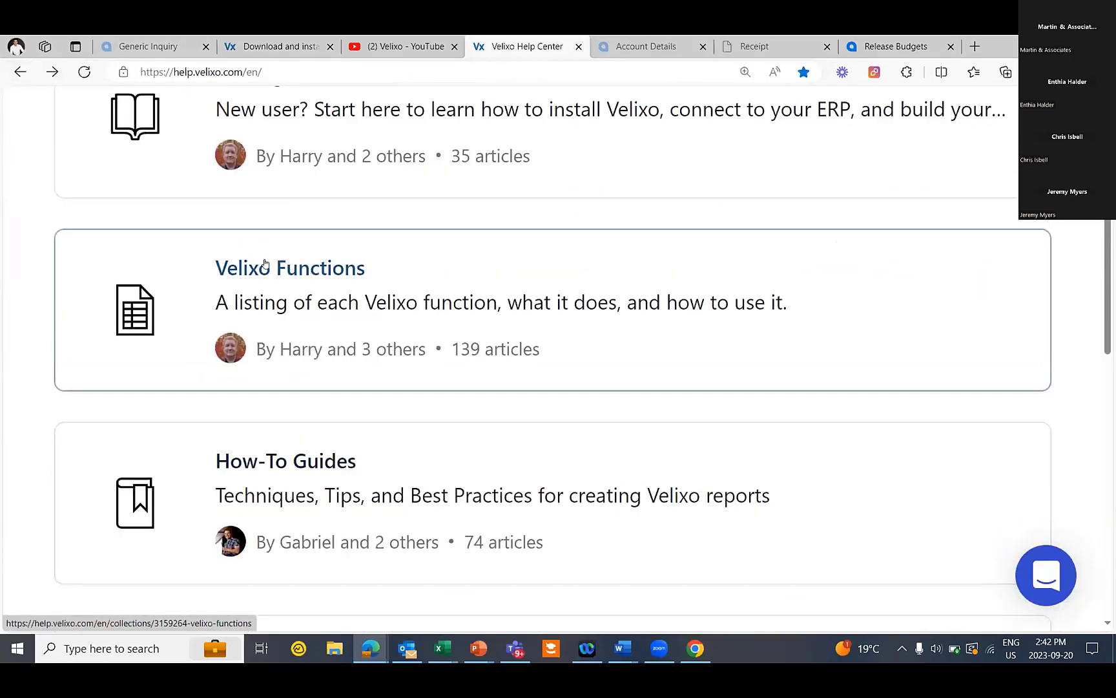
{"action": "scroll", "coordinate": [583, 329], "scroll_direction": "down", "scroll_amount": 4}
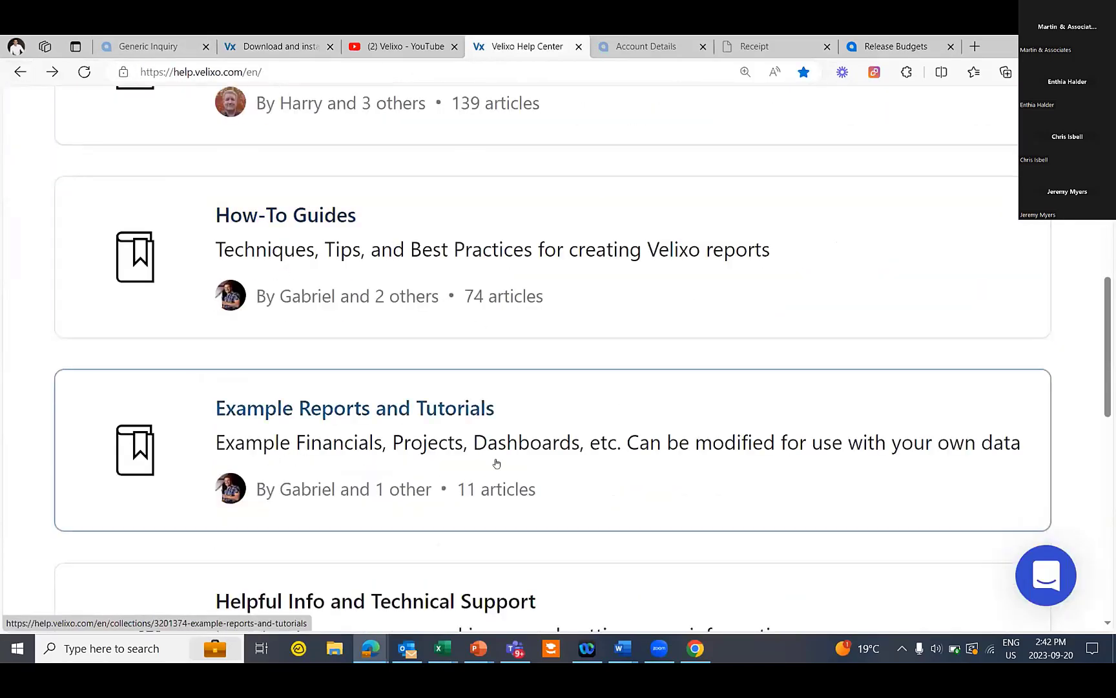
Browse the Velixo YouTube Videos grid, such as Allocations and VSTACK Function, then return to top
{"action": "left_click", "coordinate": [404, 47]}
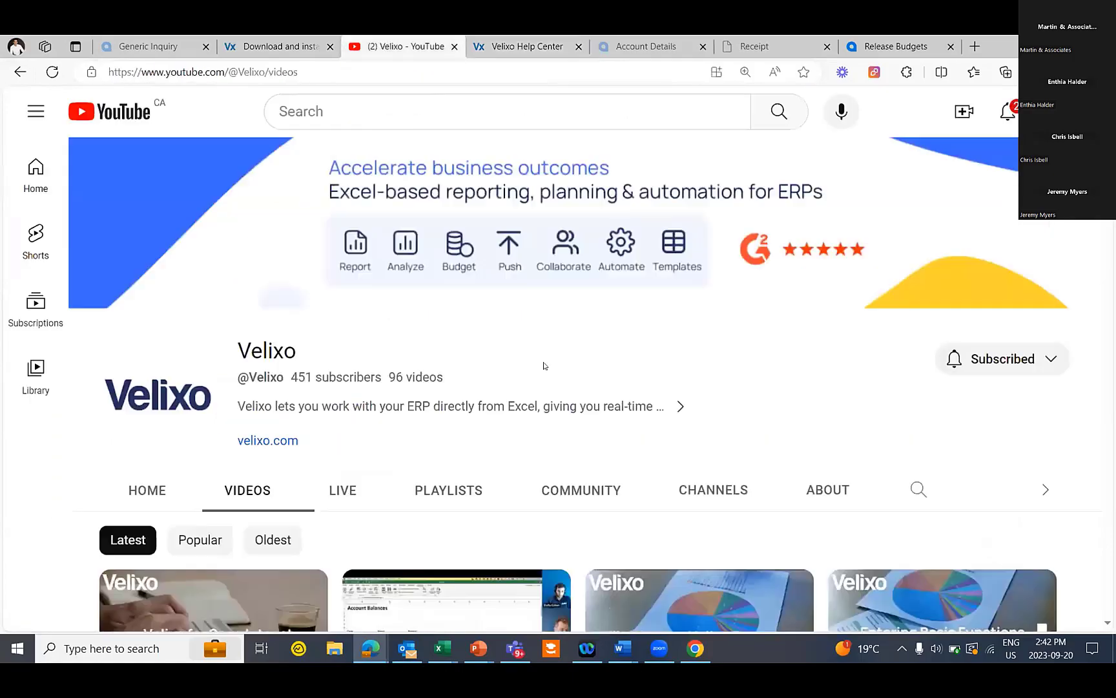
{"action": "scroll", "coordinate": [568, 462], "scroll_direction": "down", "scroll_amount": 10}
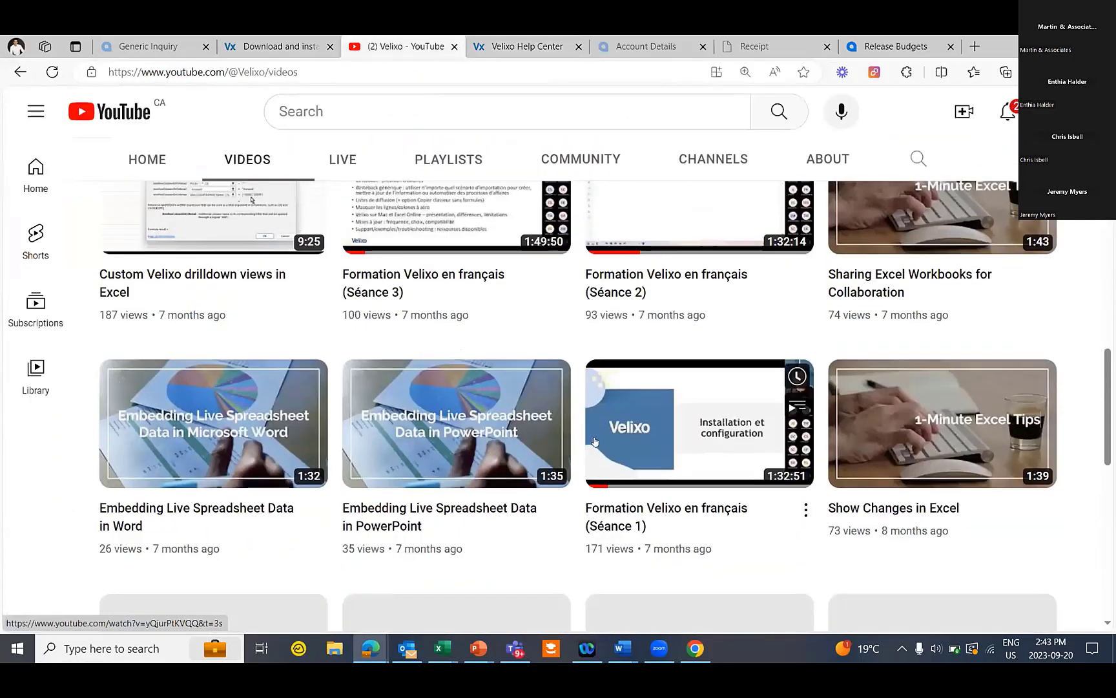
{"action": "scroll", "coordinate": [591, 449], "scroll_direction": "down", "scroll_amount": 7}
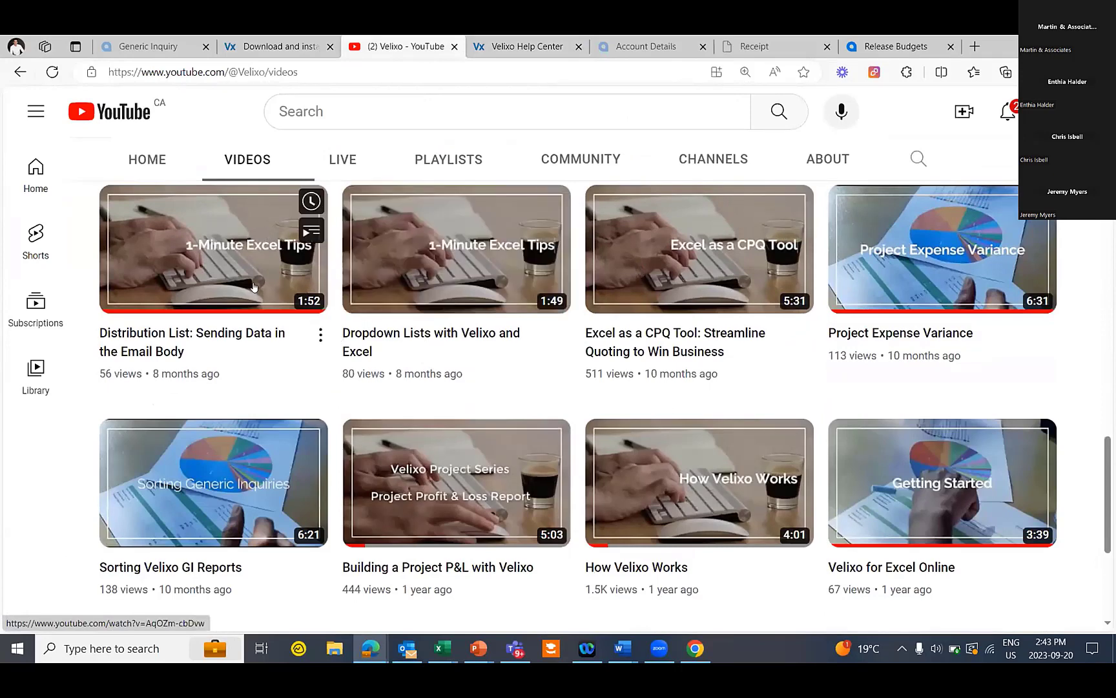
{"action": "scroll", "coordinate": [595, 344], "scroll_direction": "down", "scroll_amount": 1}
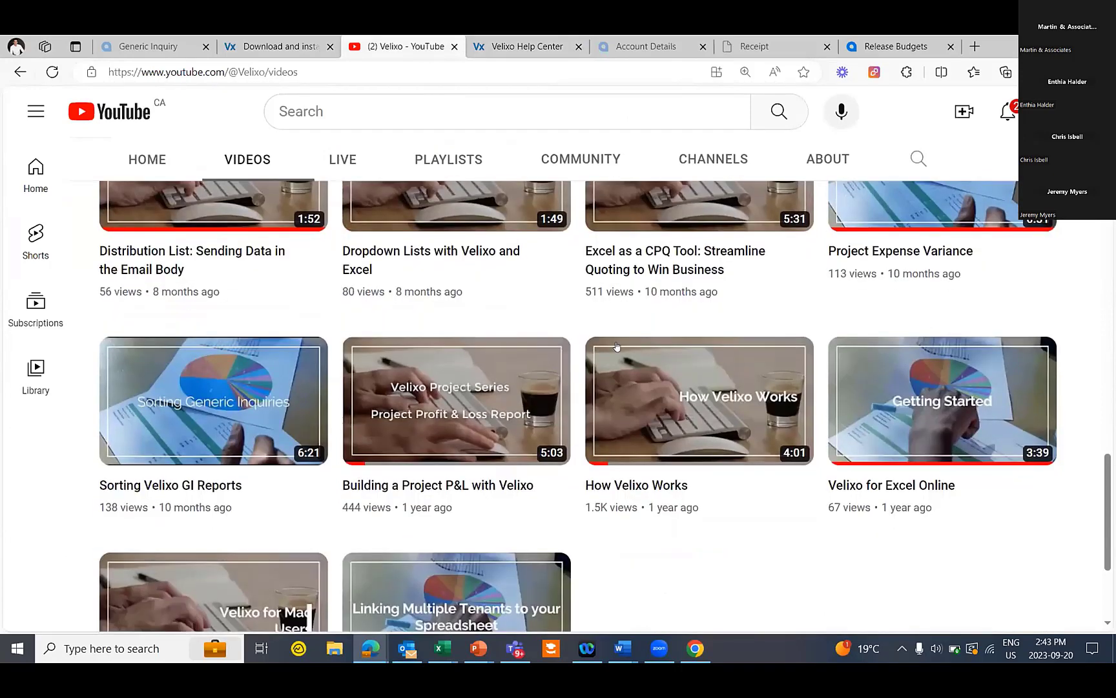
{"action": "scroll", "coordinate": [489, 346], "scroll_direction": "down", "scroll_amount": 1}
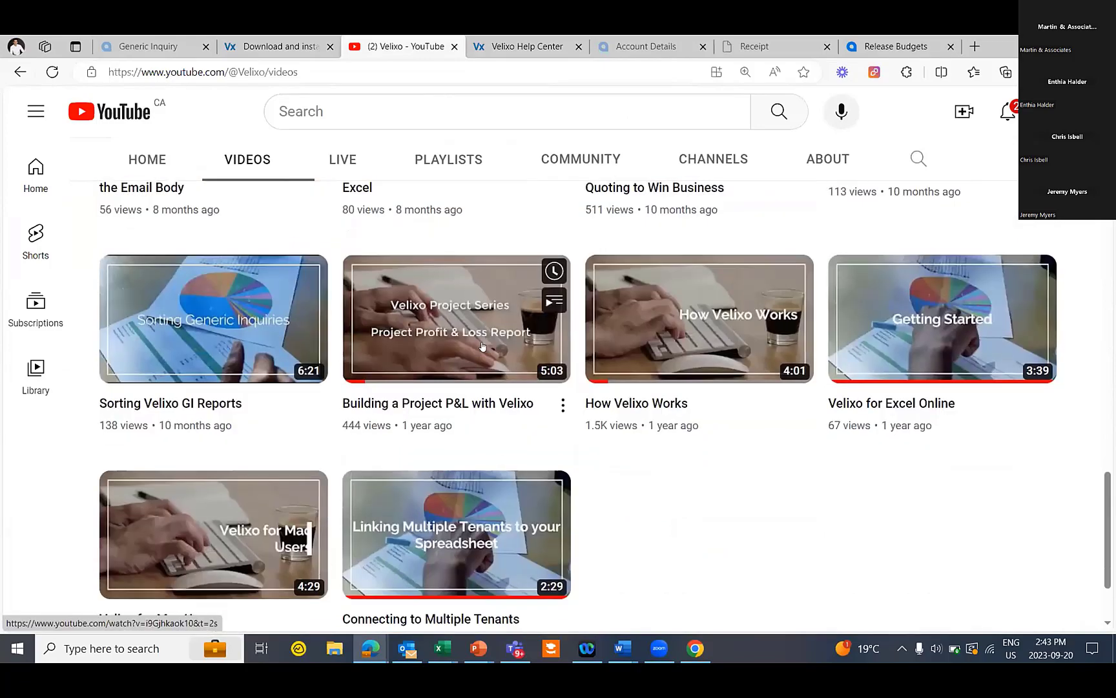
{"action": "scroll", "coordinate": [452, 335], "scroll_direction": "down", "scroll_amount": 2}
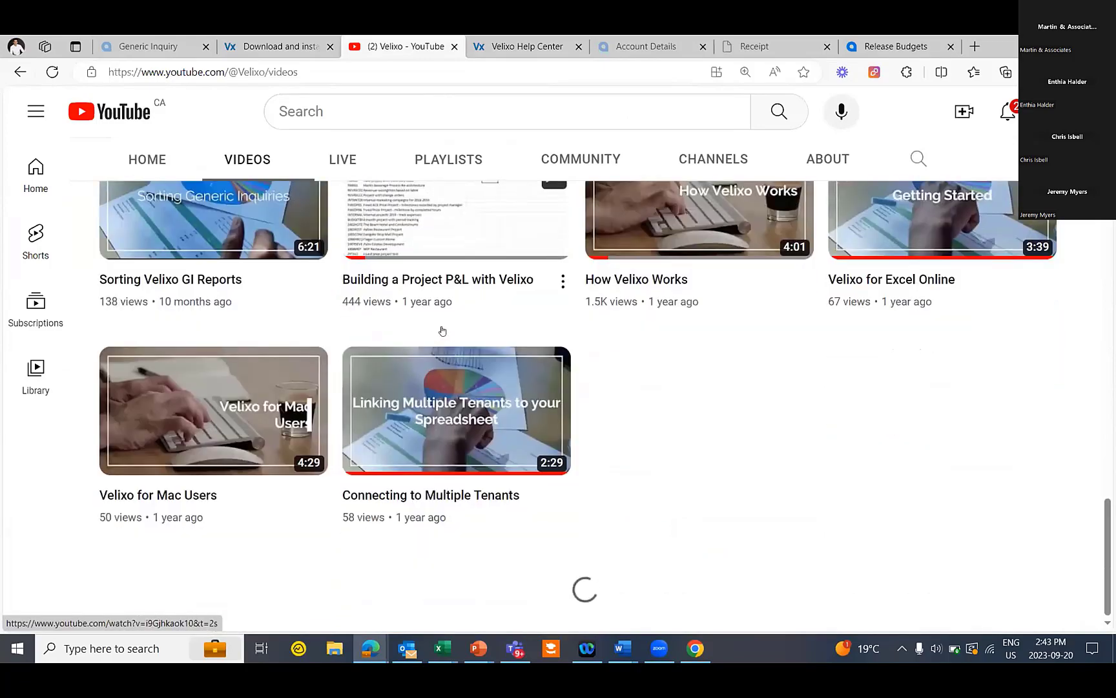
{"action": "scroll", "coordinate": [481, 391], "scroll_direction": "down", "scroll_amount": 2}
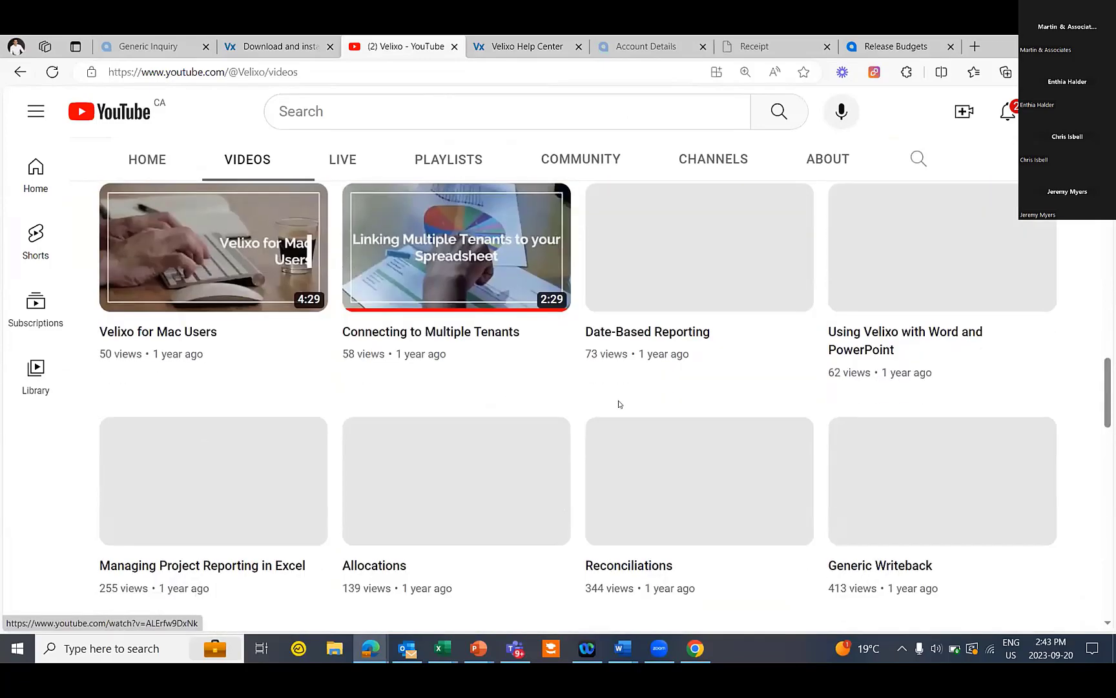
{"action": "scroll", "coordinate": [639, 413], "scroll_direction": "down", "scroll_amount": 1}
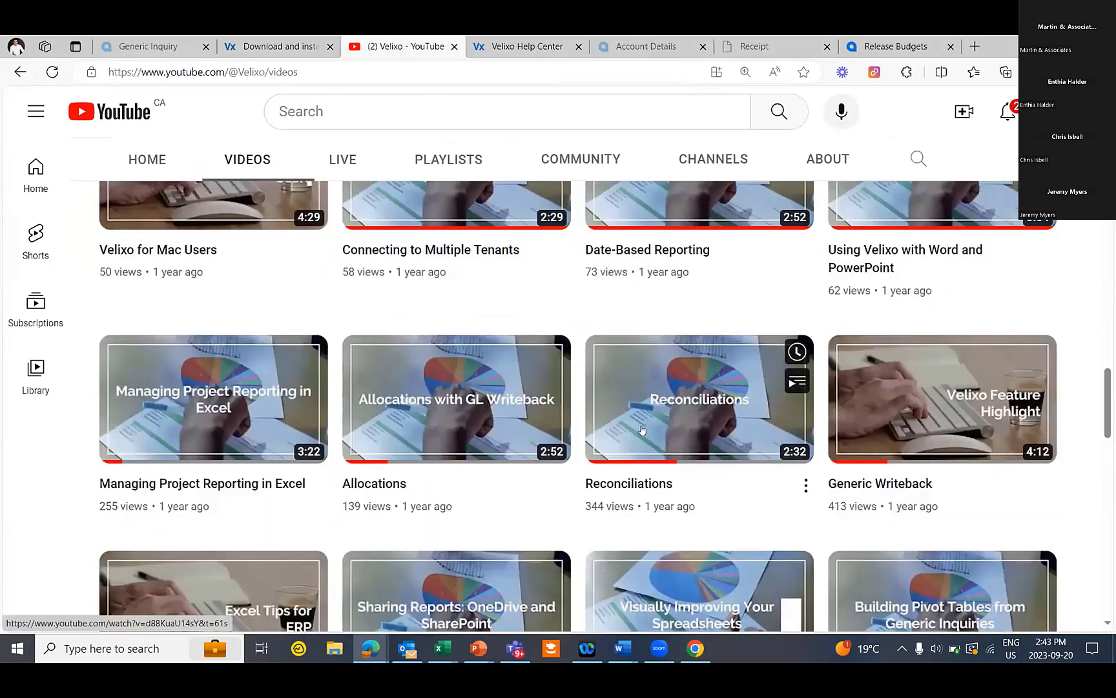
{"action": "scroll", "coordinate": [642, 429], "scroll_direction": "down", "scroll_amount": 1}
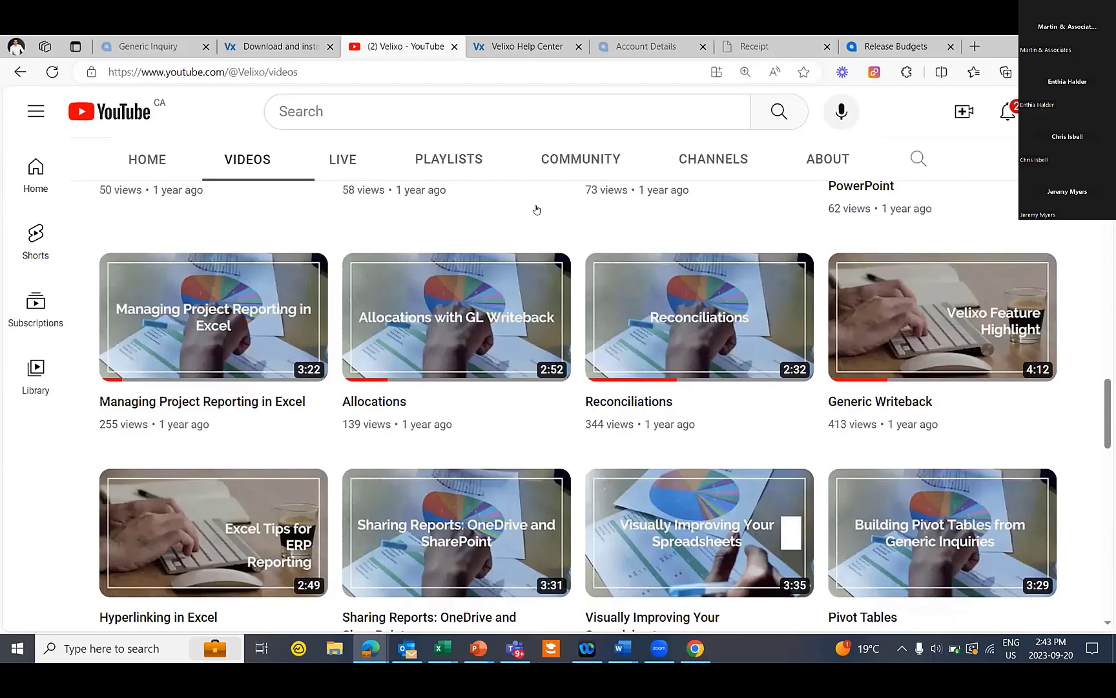
{"action": "scroll", "coordinate": [536, 209], "scroll_direction": "up", "scroll_amount": 10}
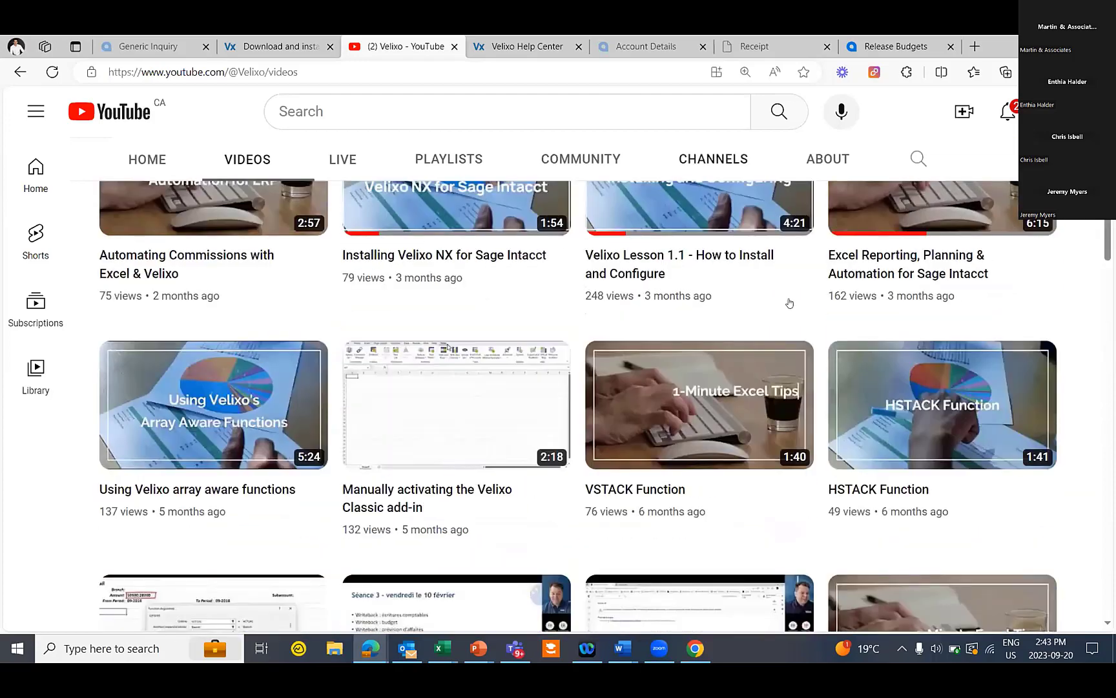
{"action": "scroll", "coordinate": [789, 303], "scroll_direction": "up", "scroll_amount": 6}
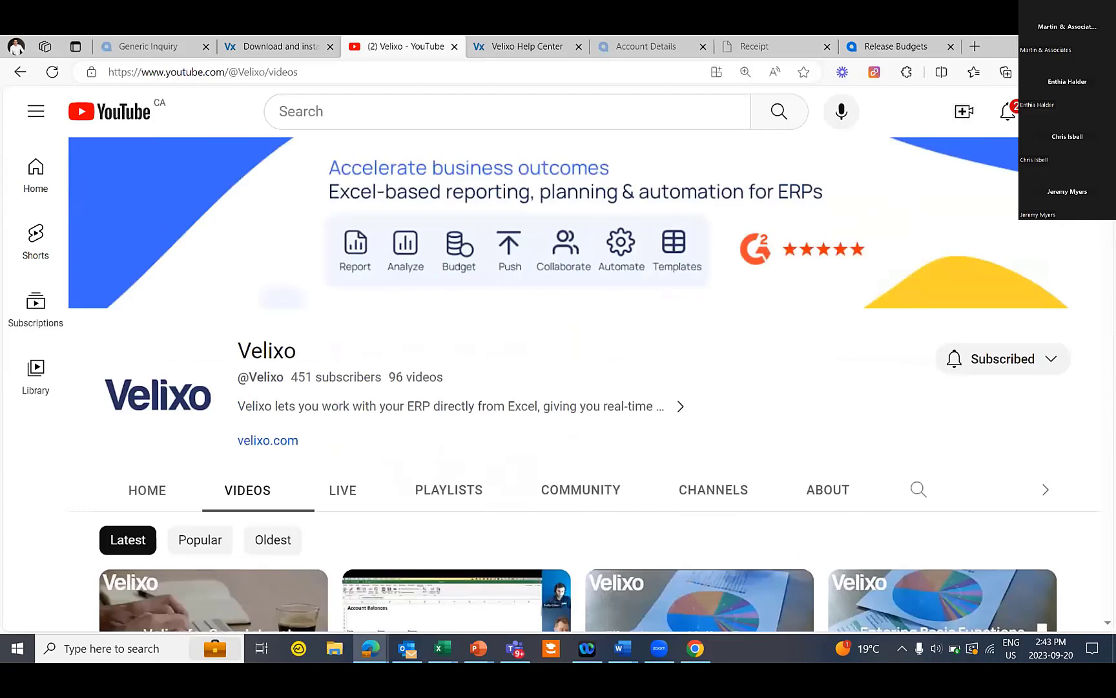